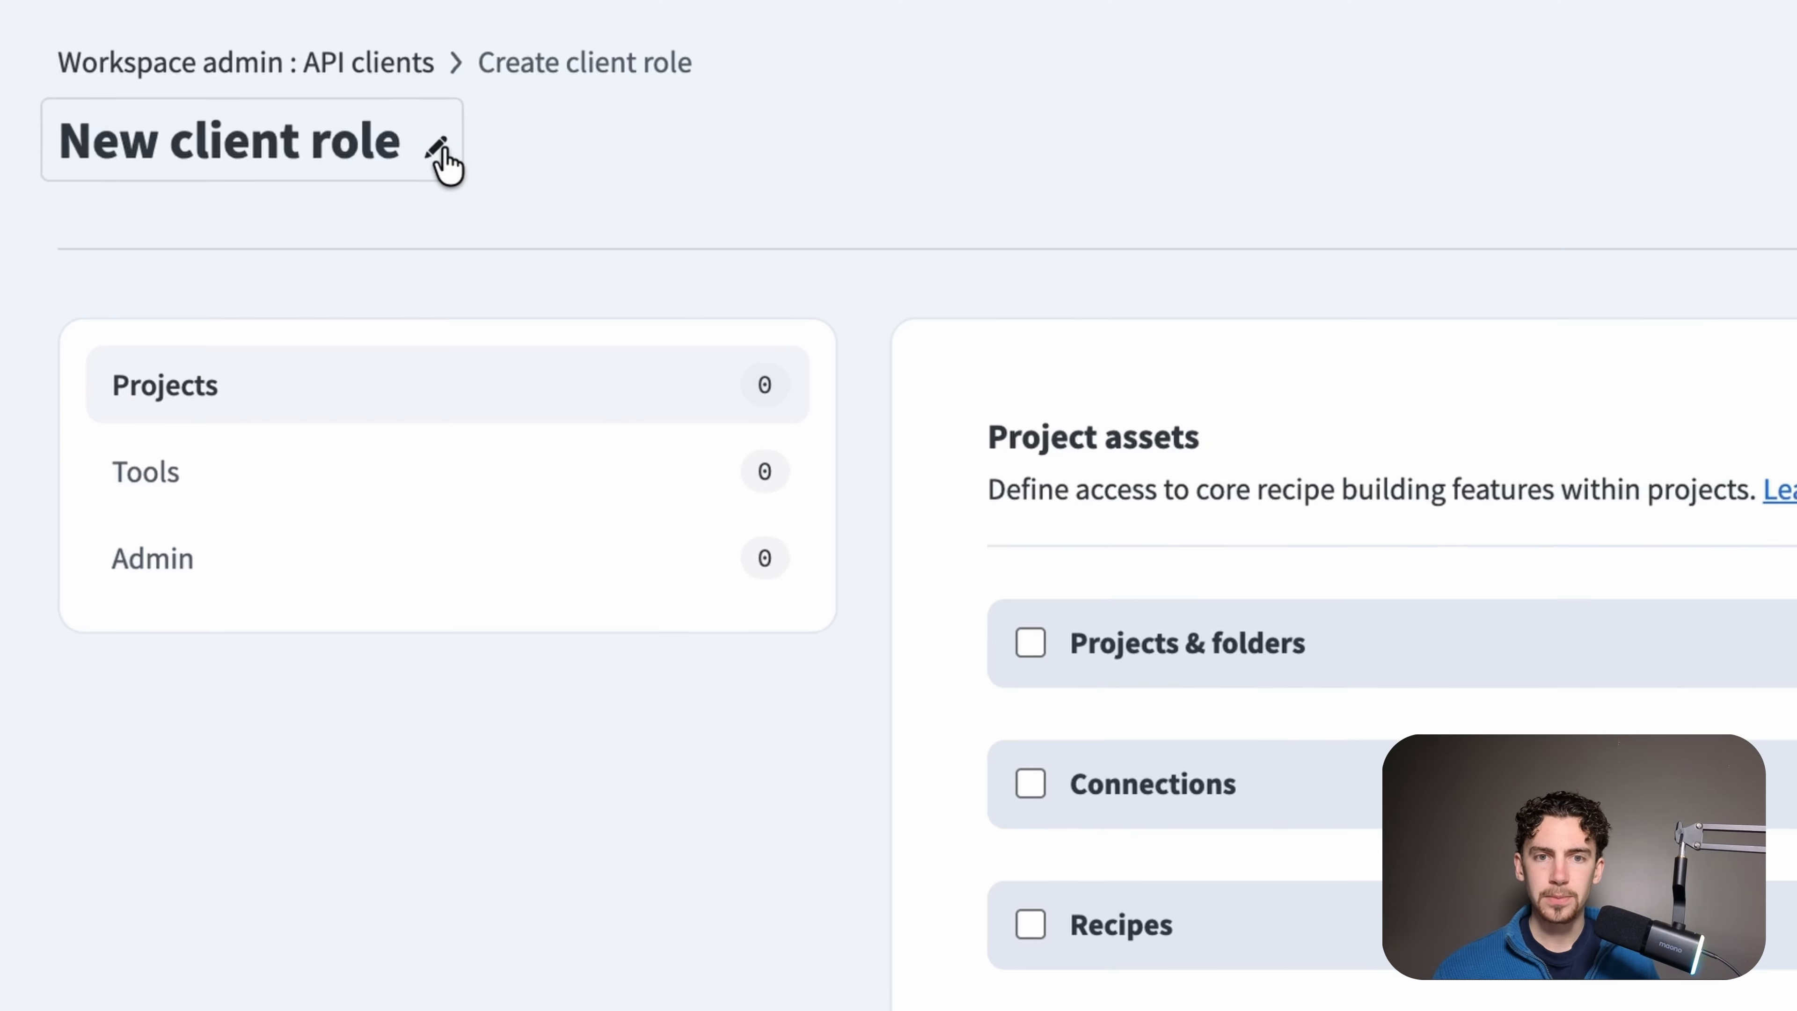
- Name the new client role "Identity & Access Management"
click(438, 148)
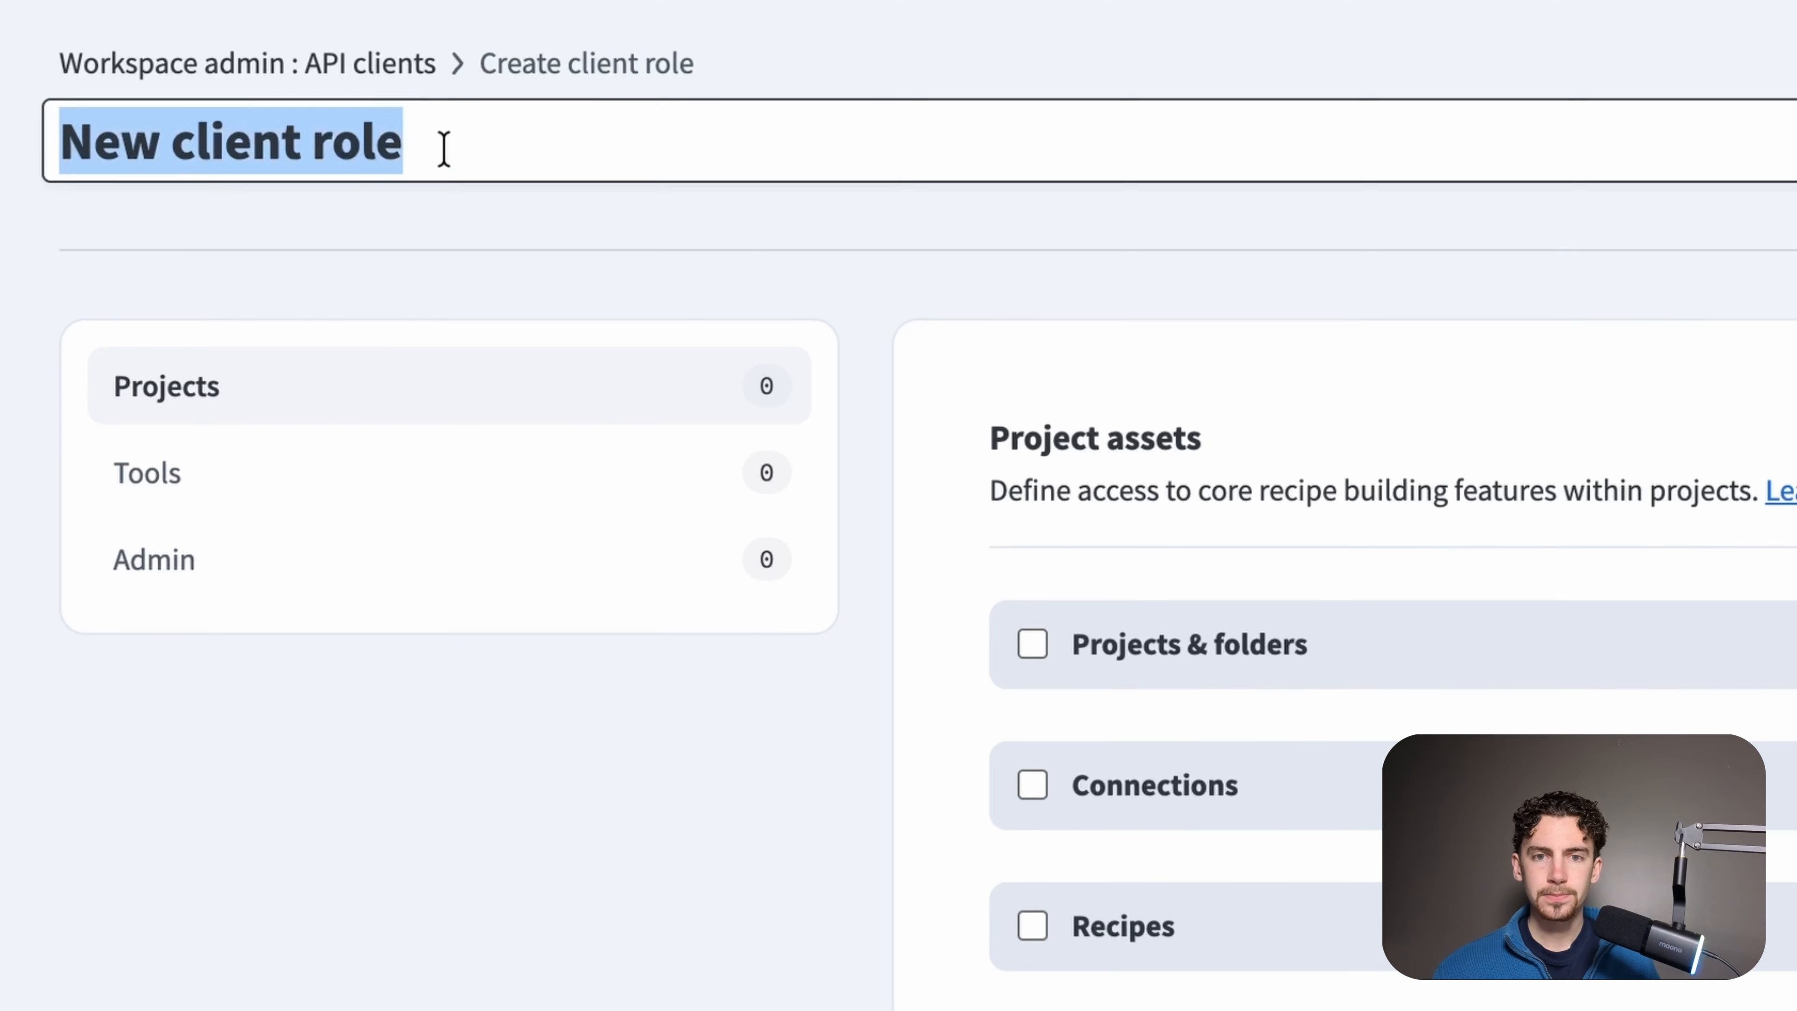
text(Identity & Access Management)
key(Return)
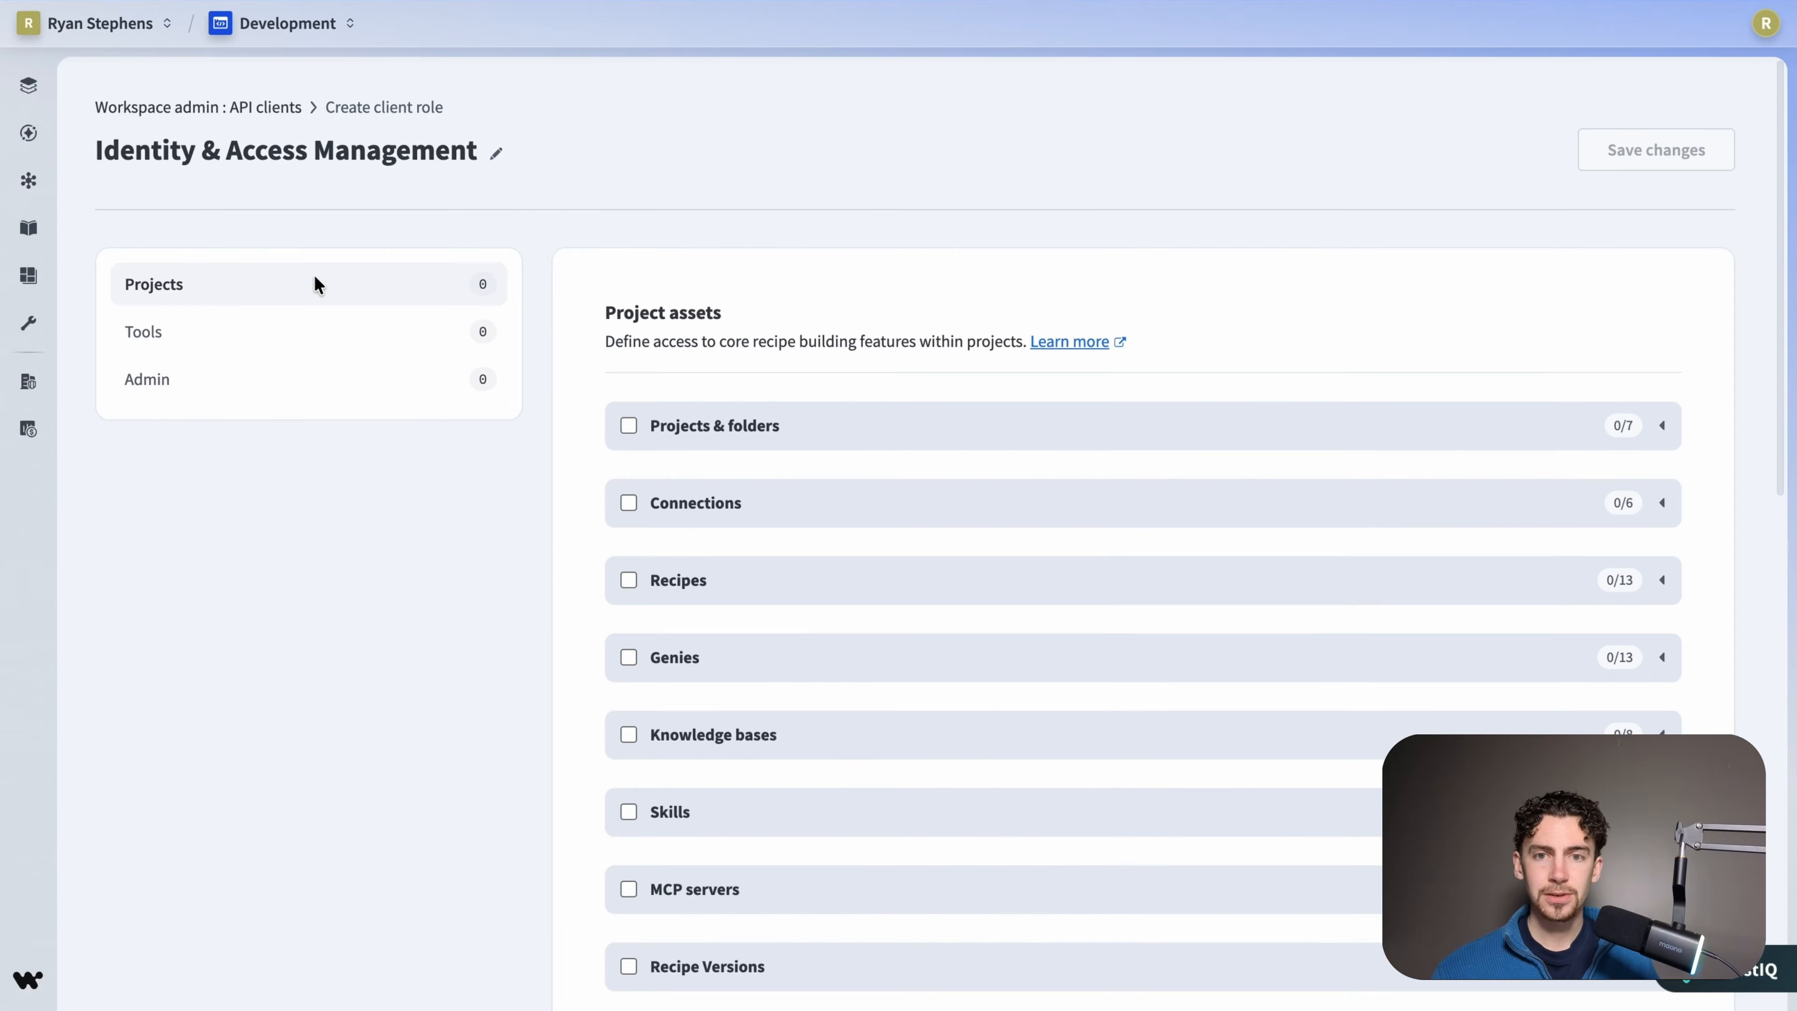
- Grant the role the Workspace details and all IAM admin endpoints, and save the role
click(314, 373)
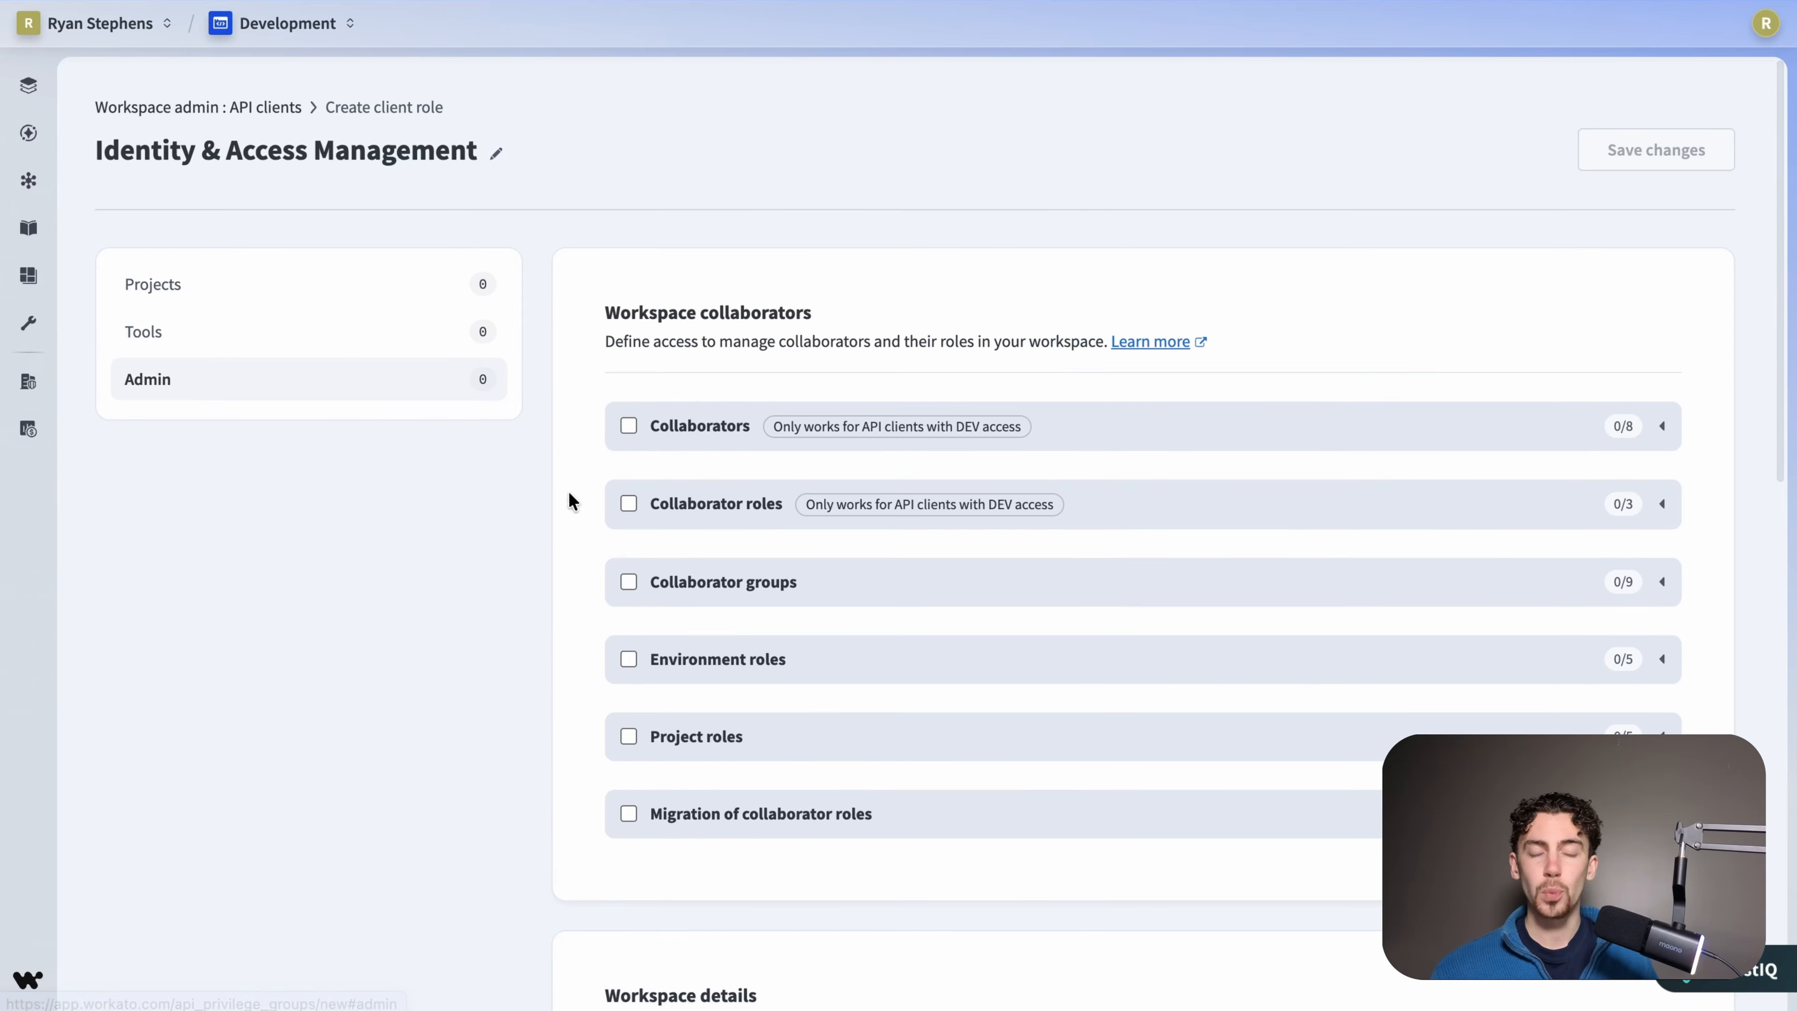
scroll(575, 505, down, 10)
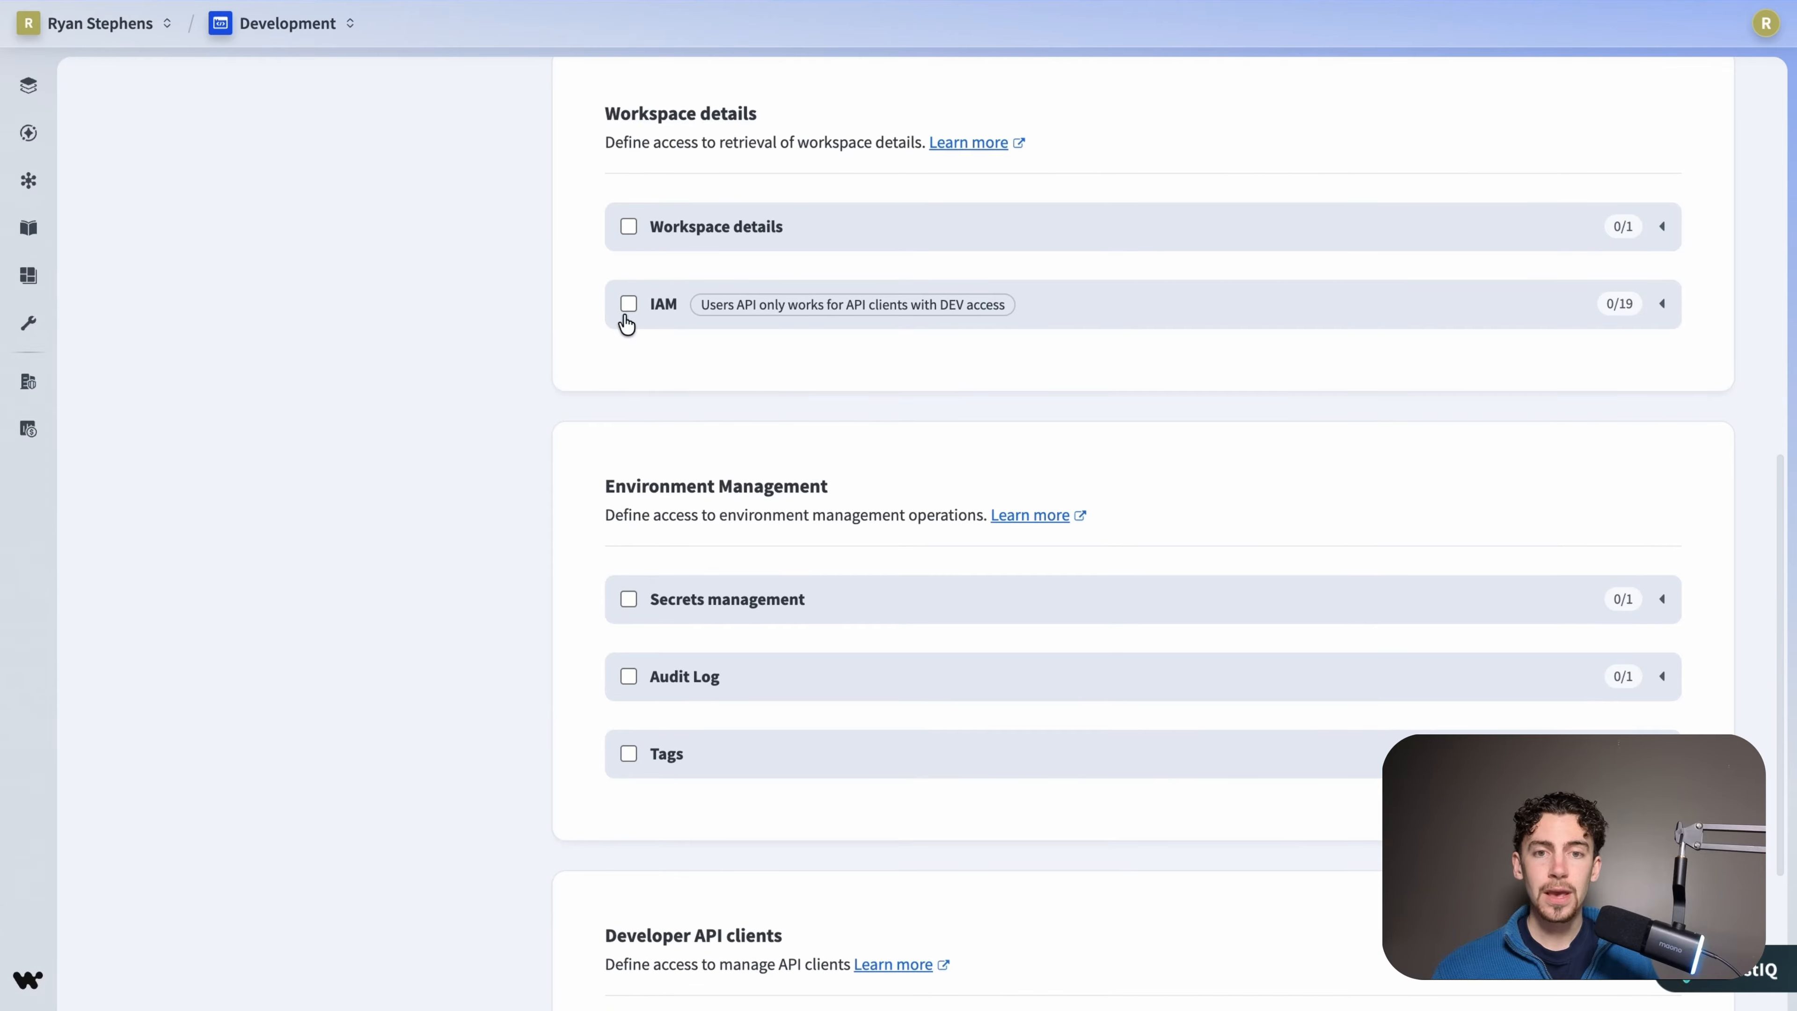
click(697, 228)
click(628, 227)
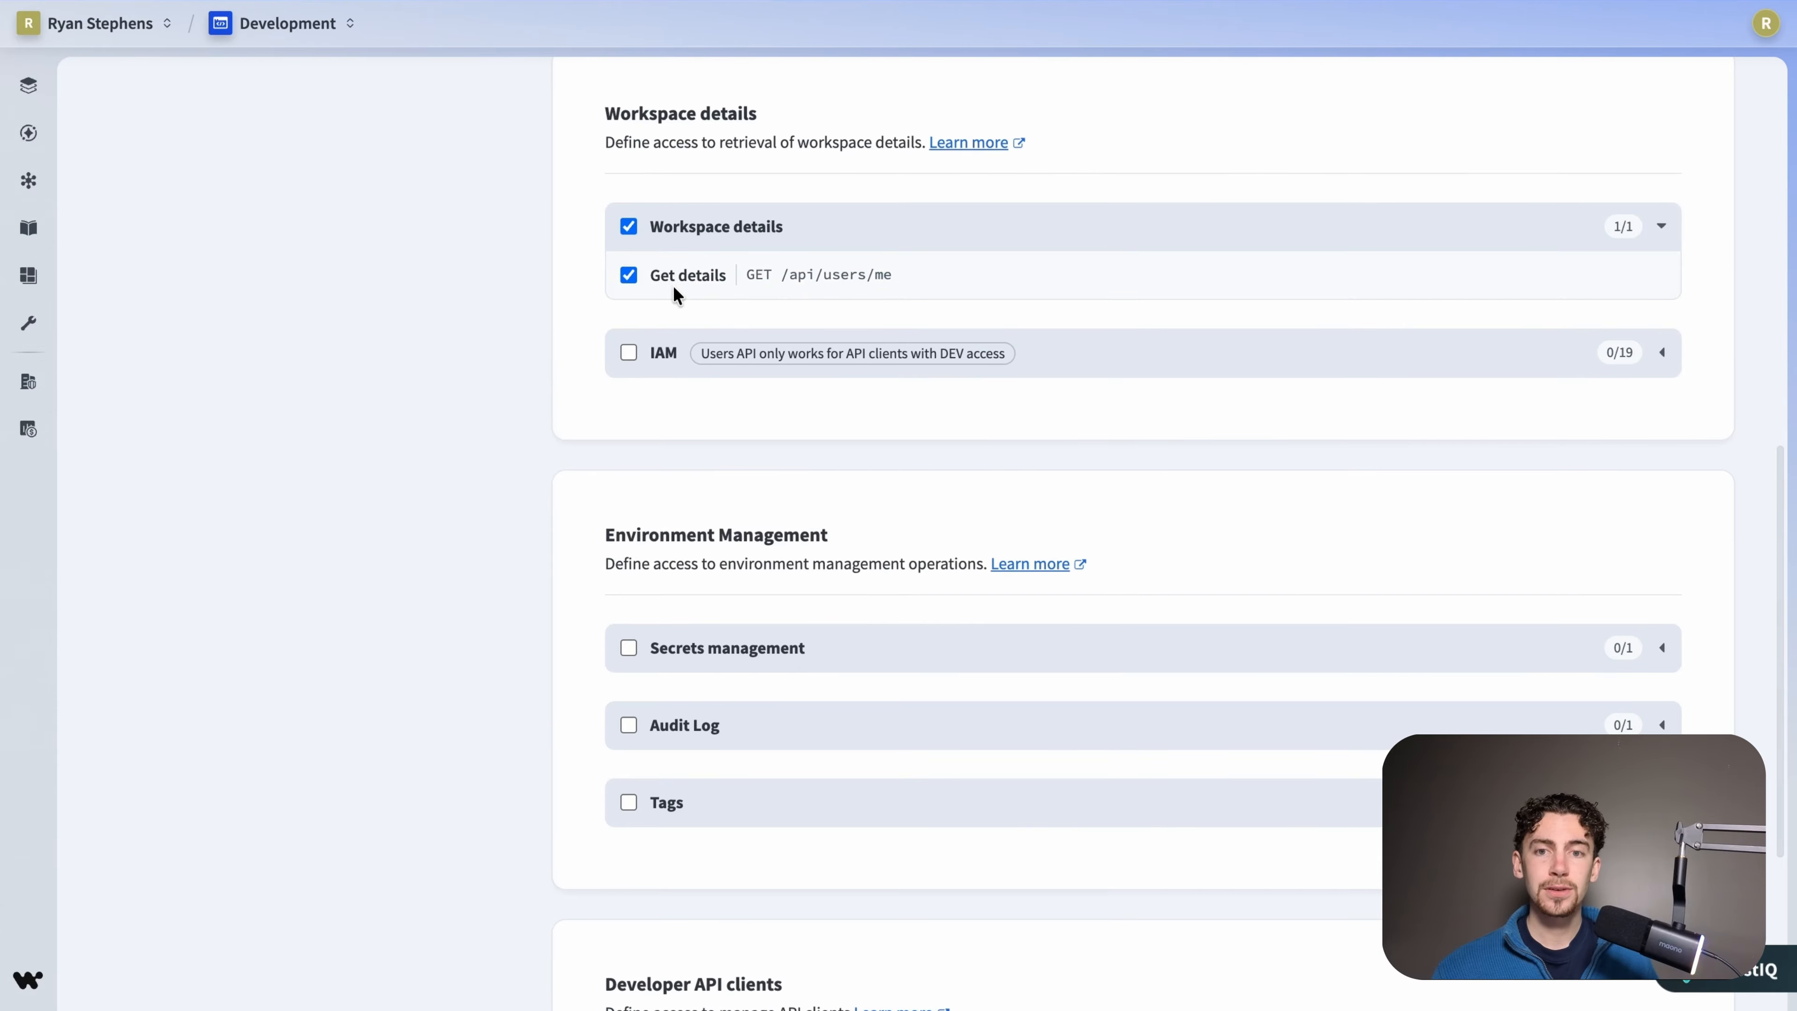
click(734, 352)
scroll(734, 352, down, 3)
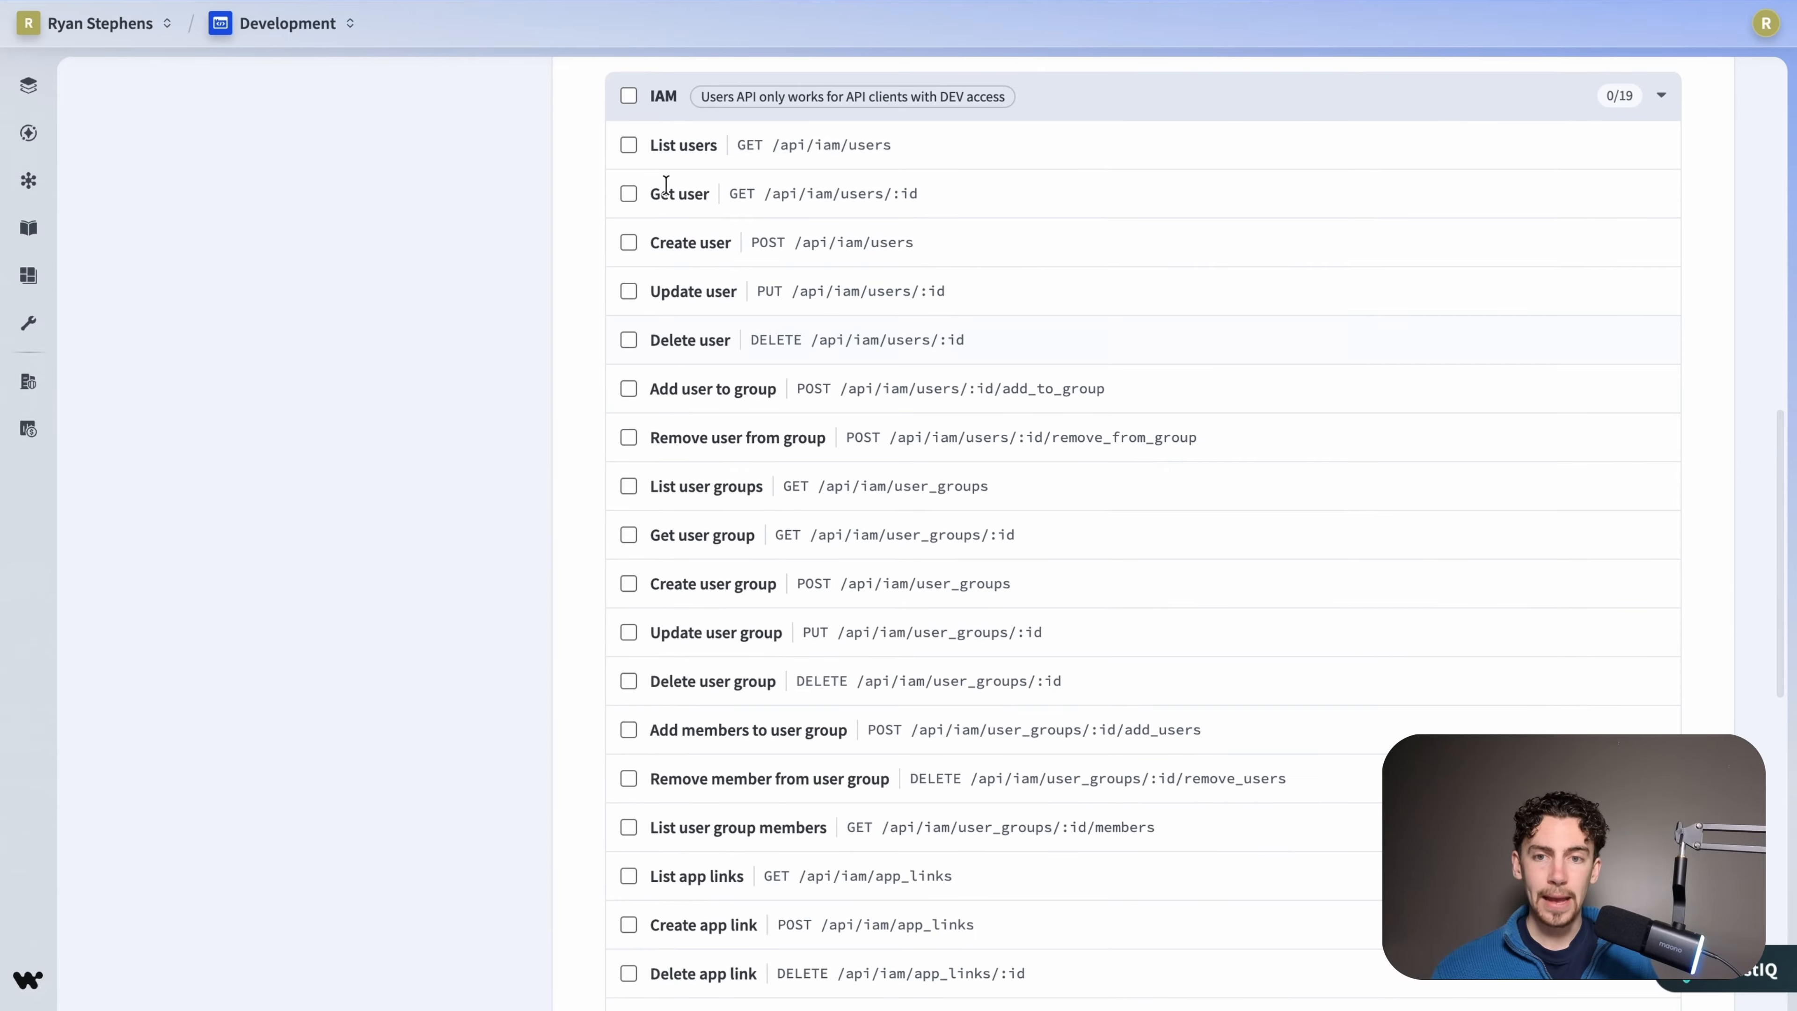
click(628, 97)
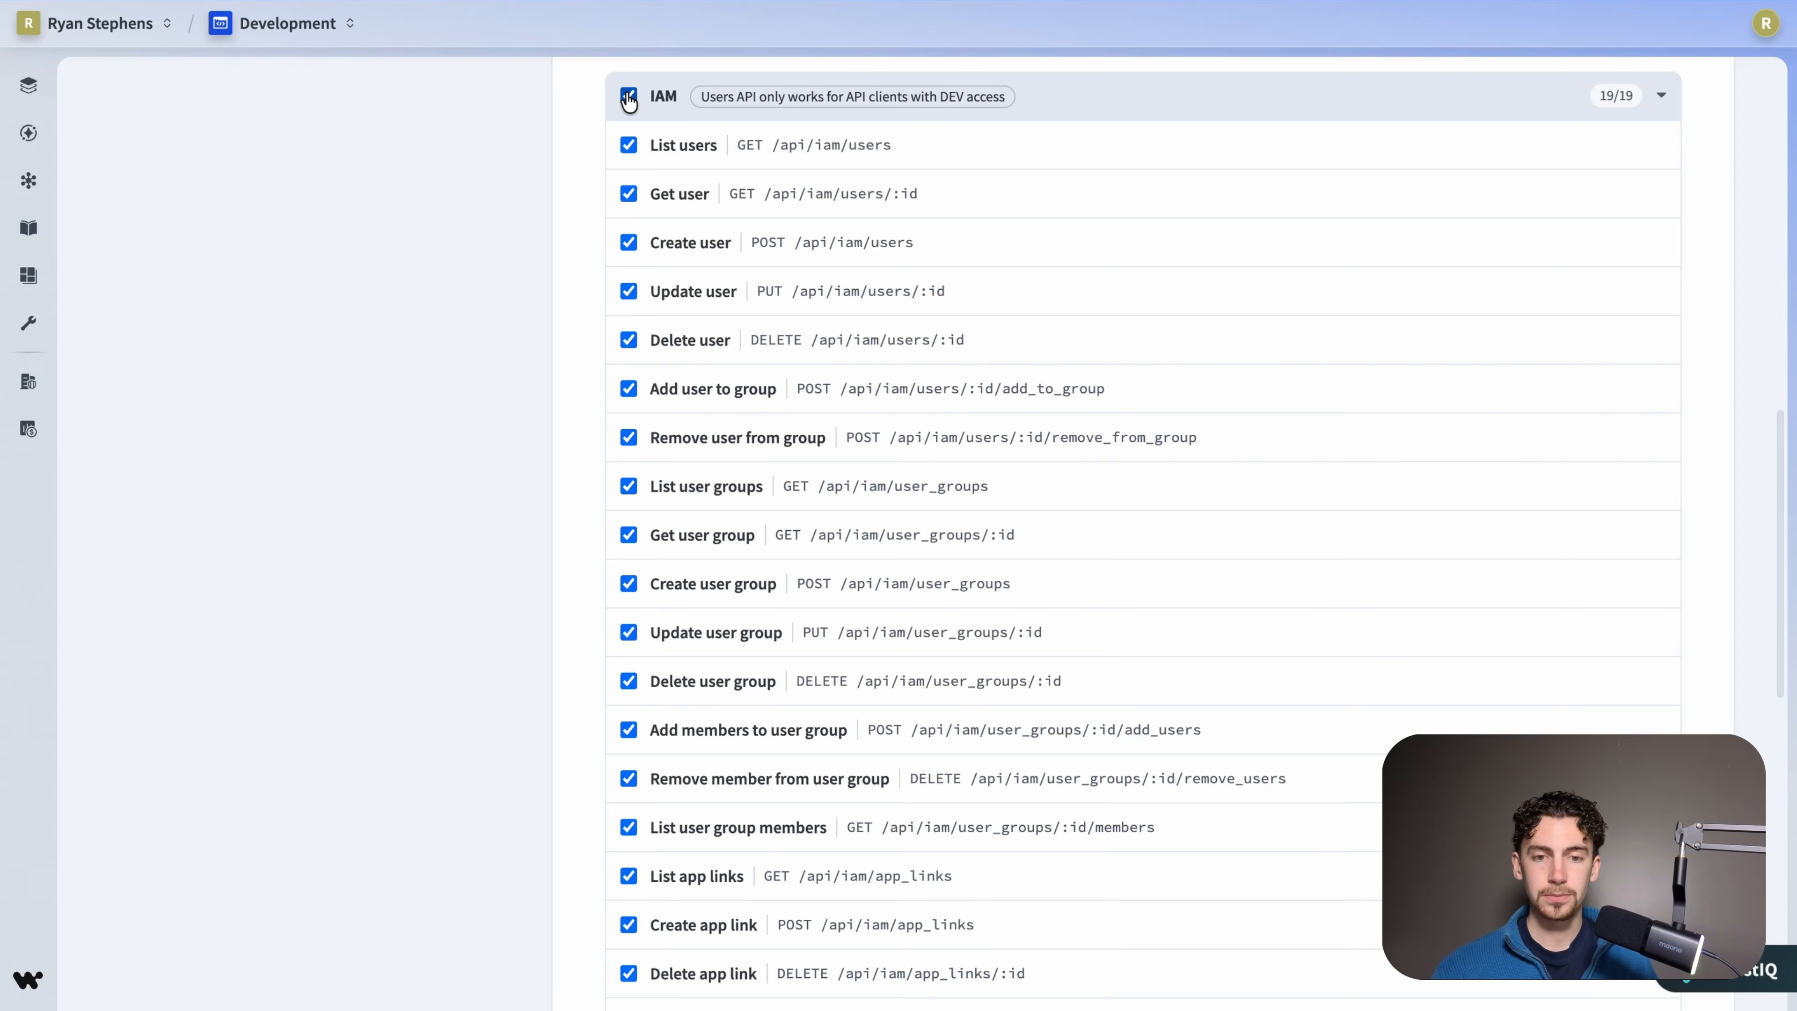
scroll(628, 101, up, 15)
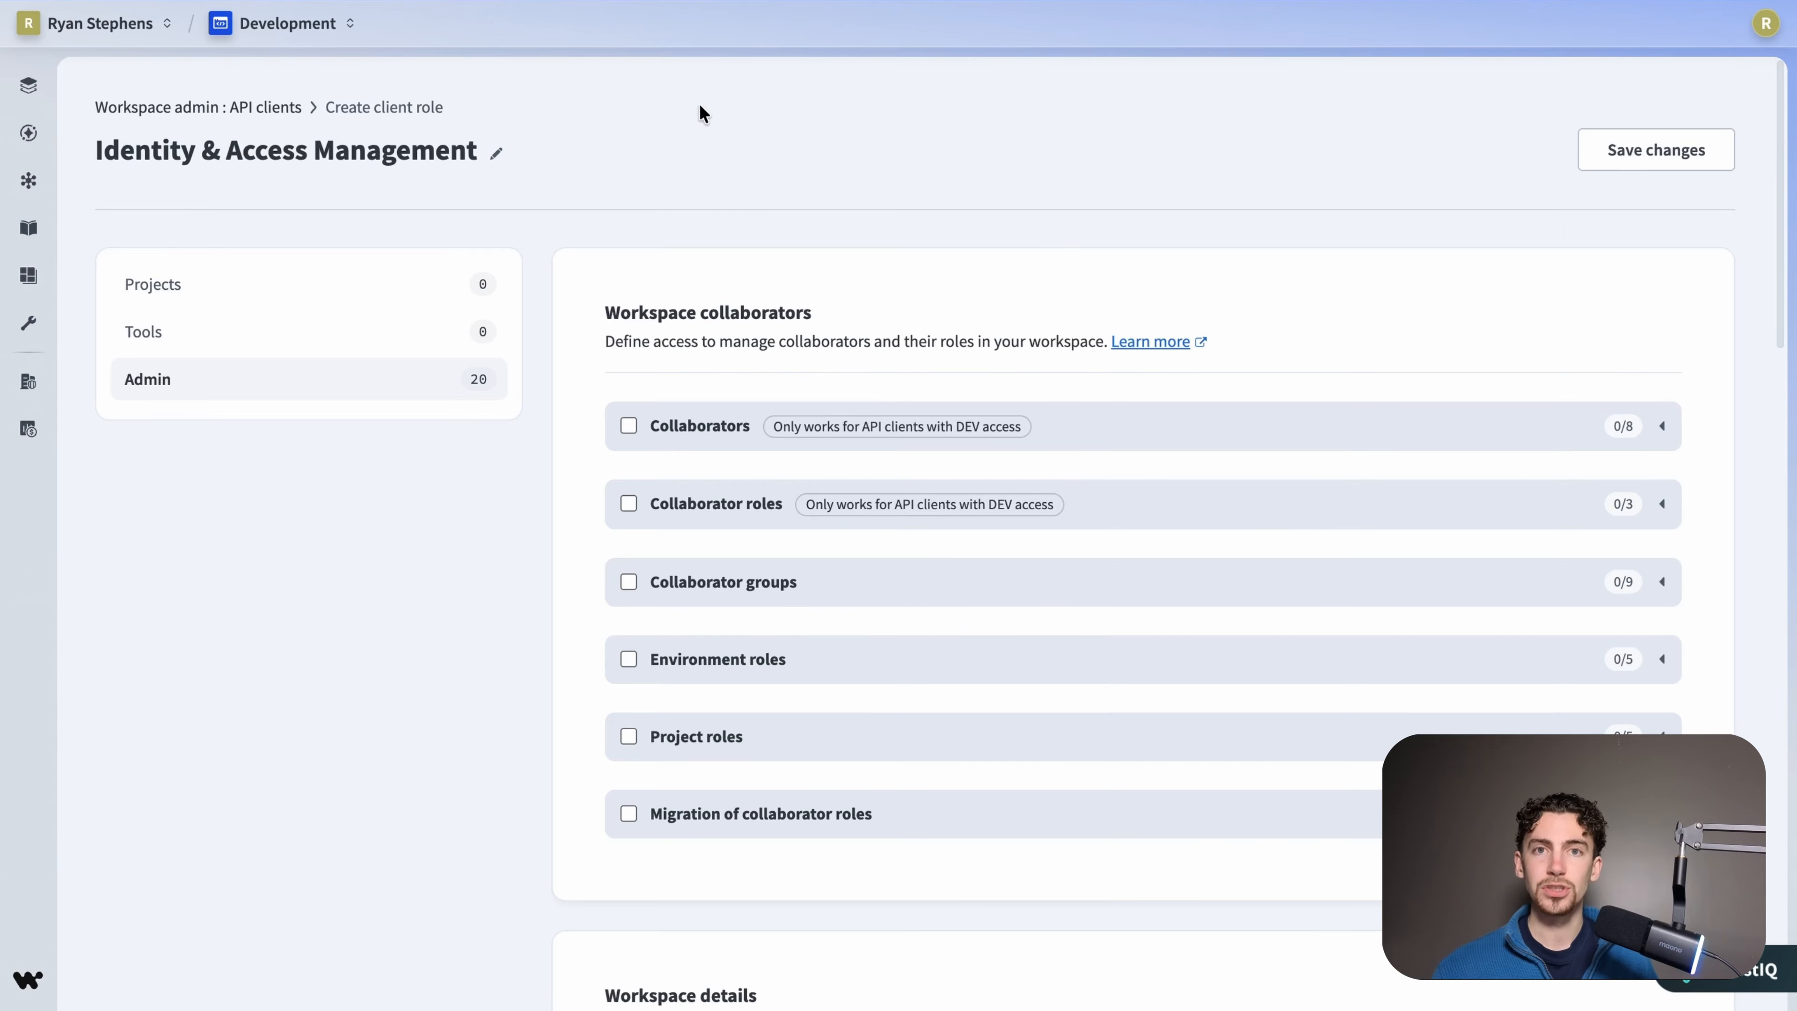
click(1649, 151)
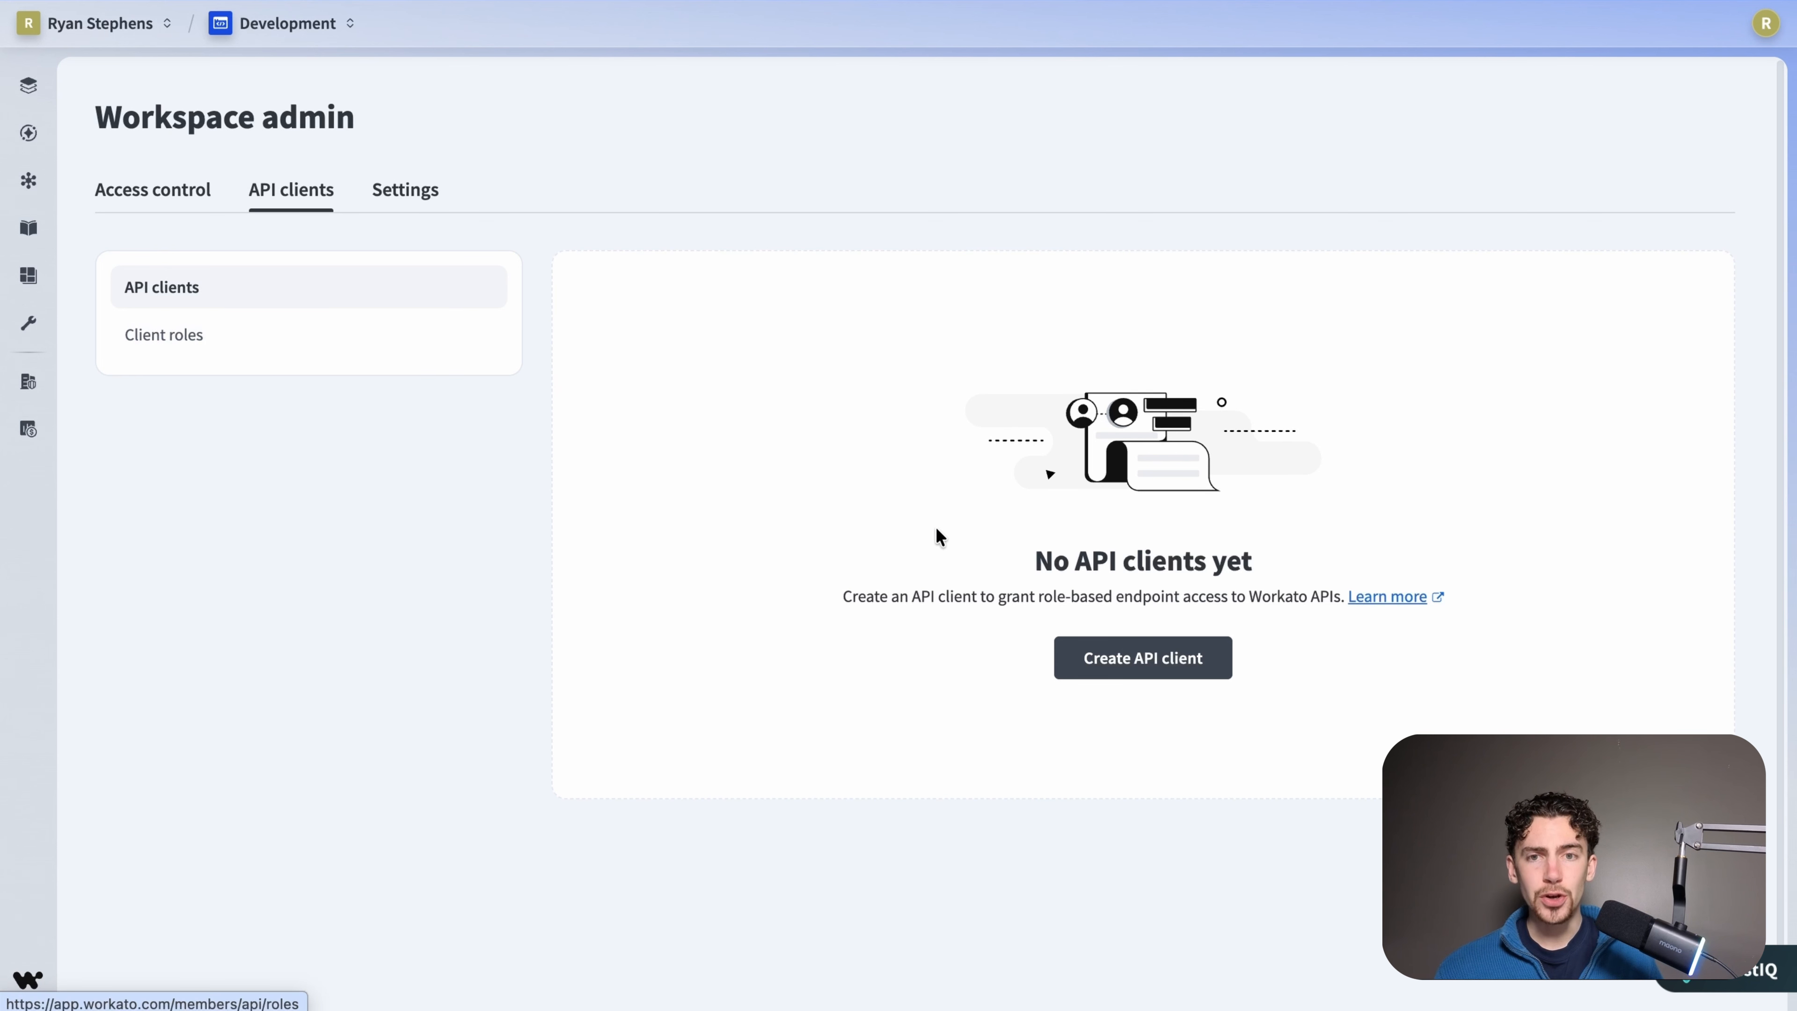
- Start a new API client named "Client: Identity & Access Management" with the Identity & Access Management role and Development environment access
click(1144, 652)
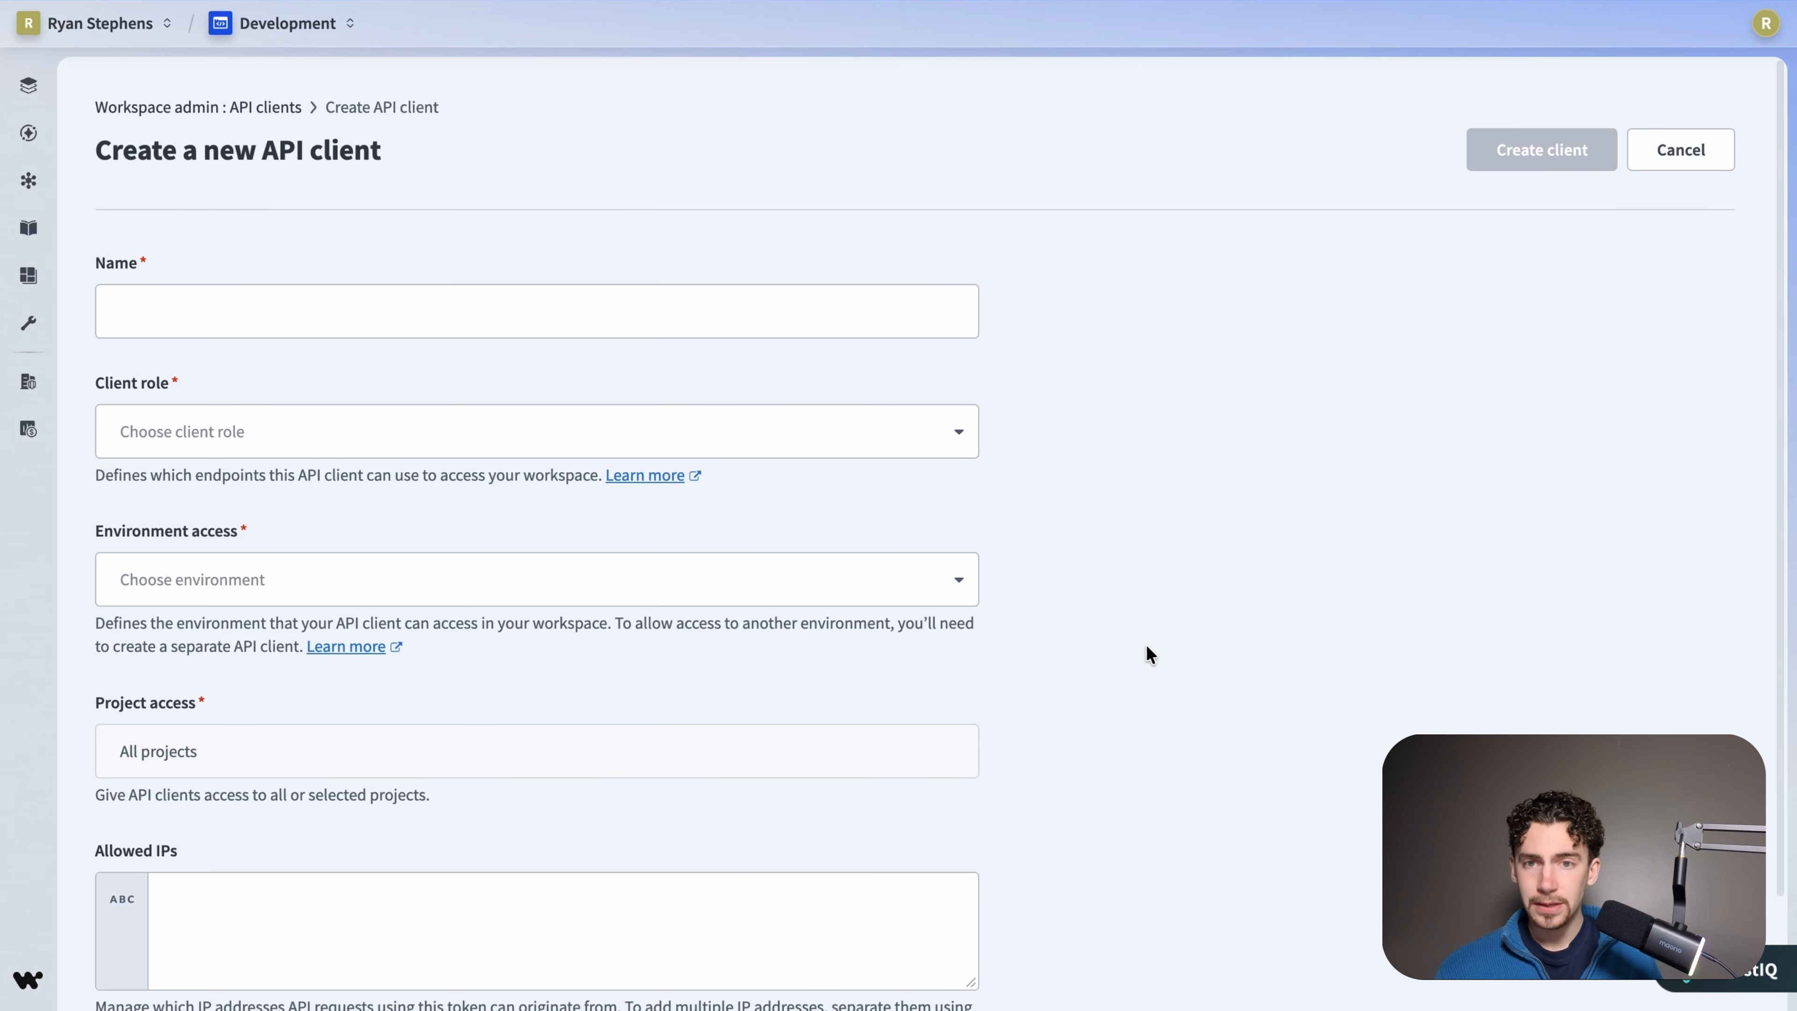
click(772, 306)
text(Client: Identity & Access Management)
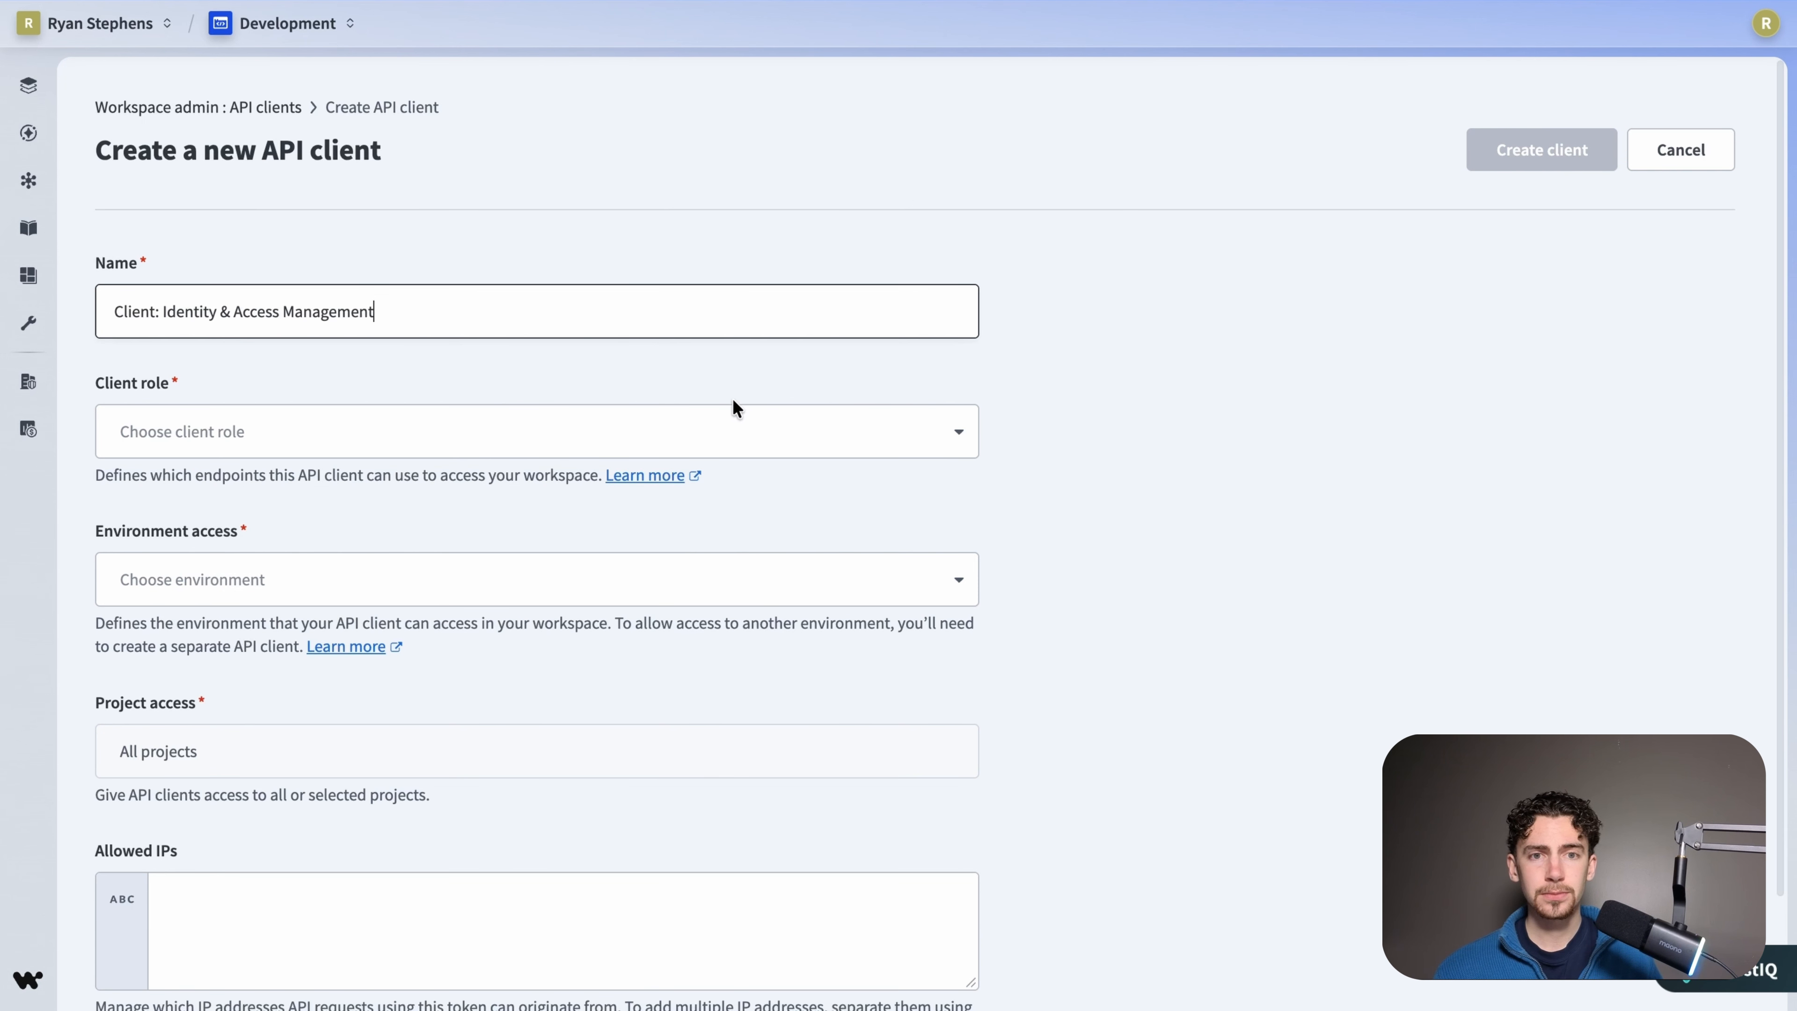
click(734, 429)
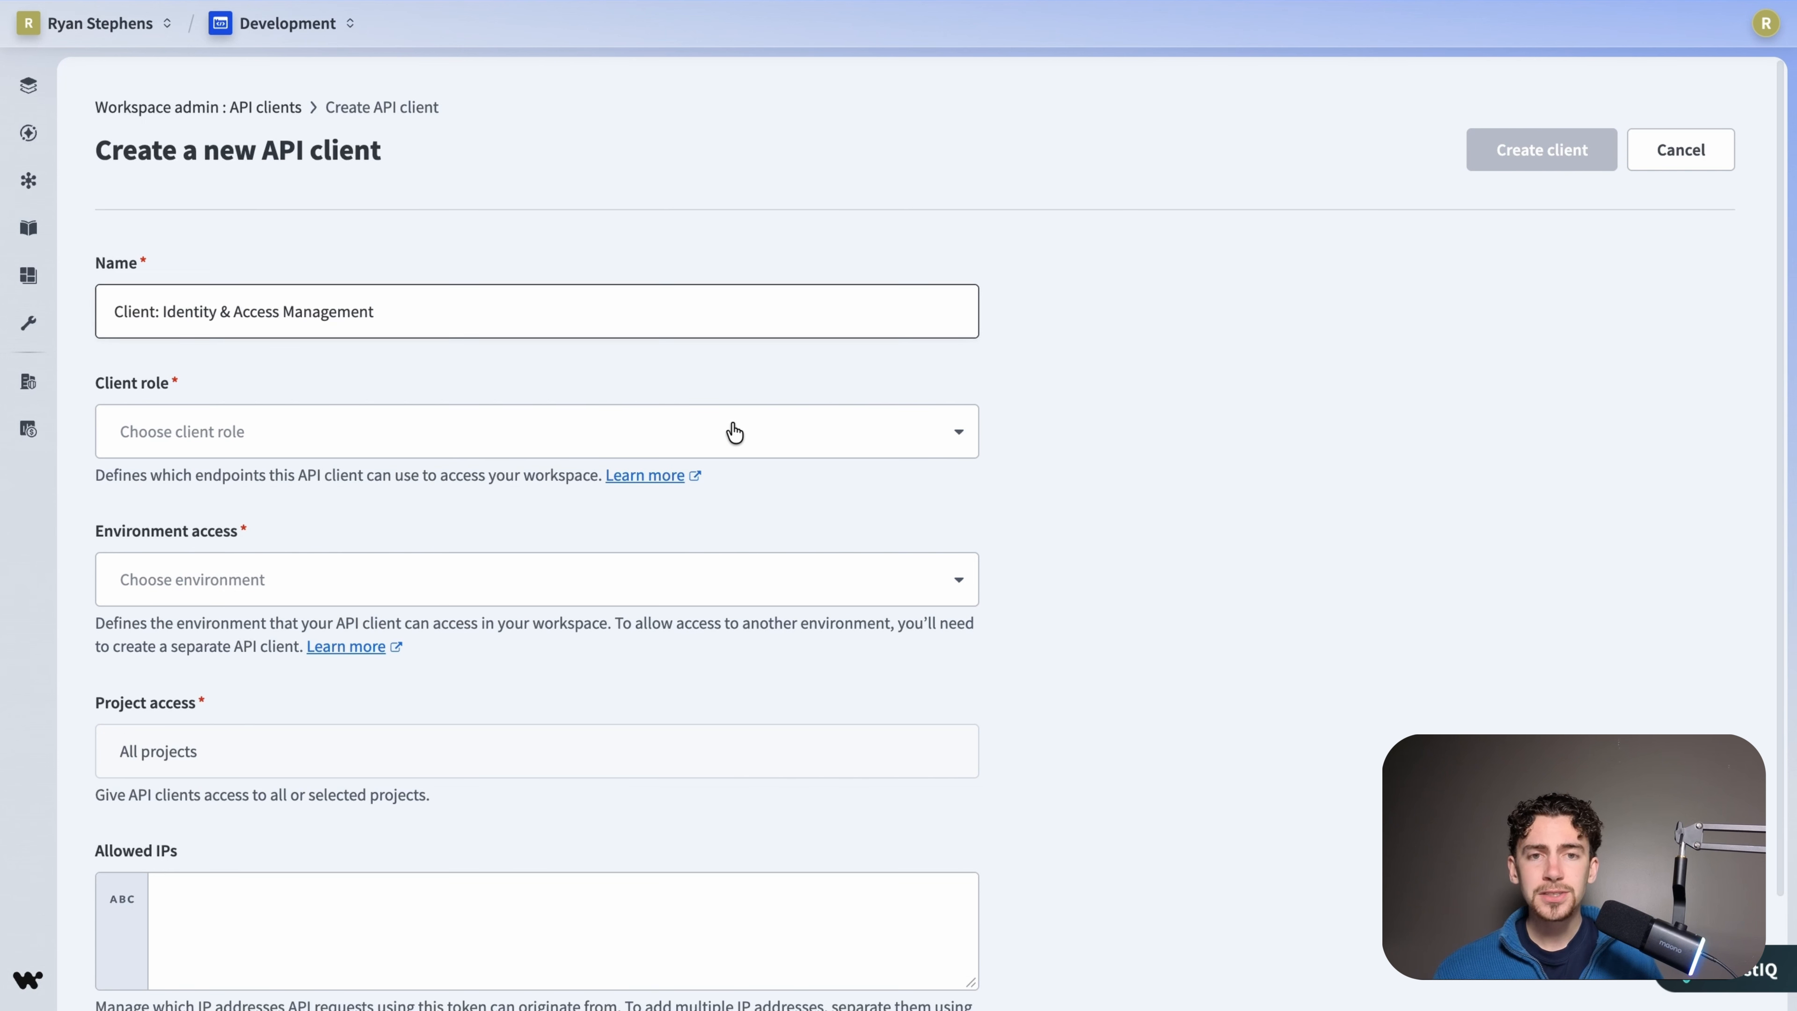
click(741, 491)
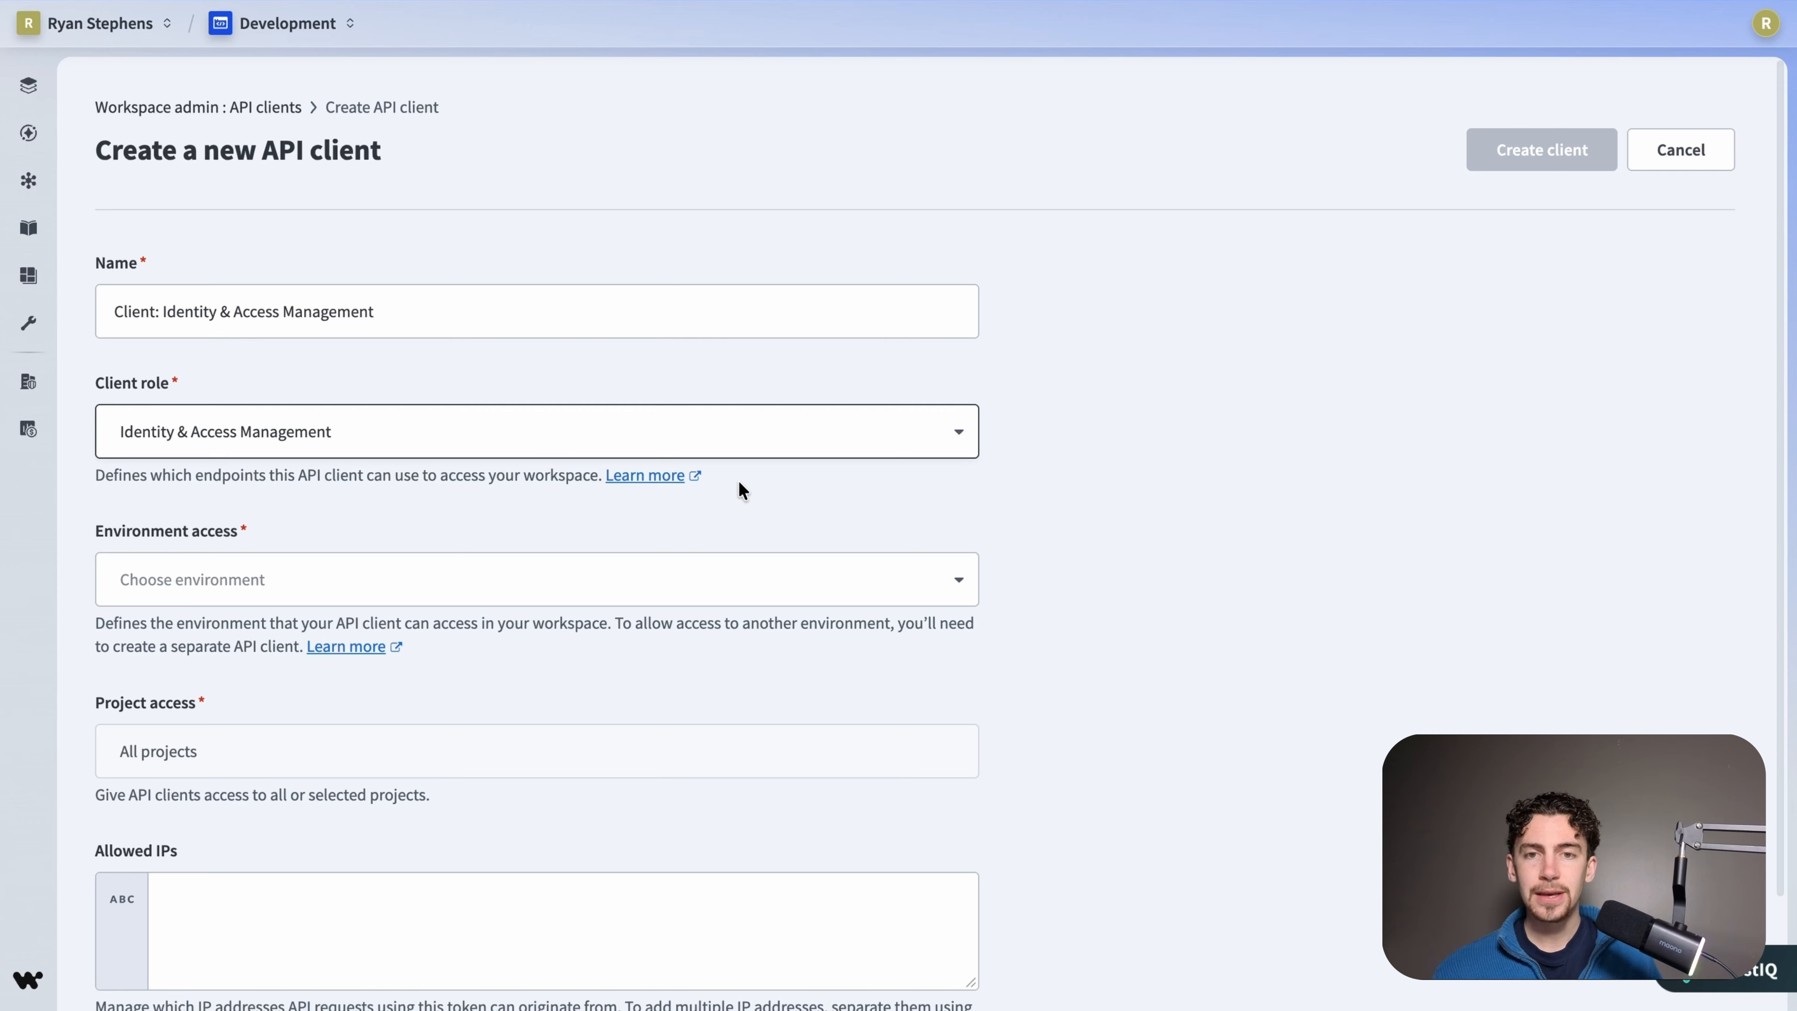
click(739, 579)
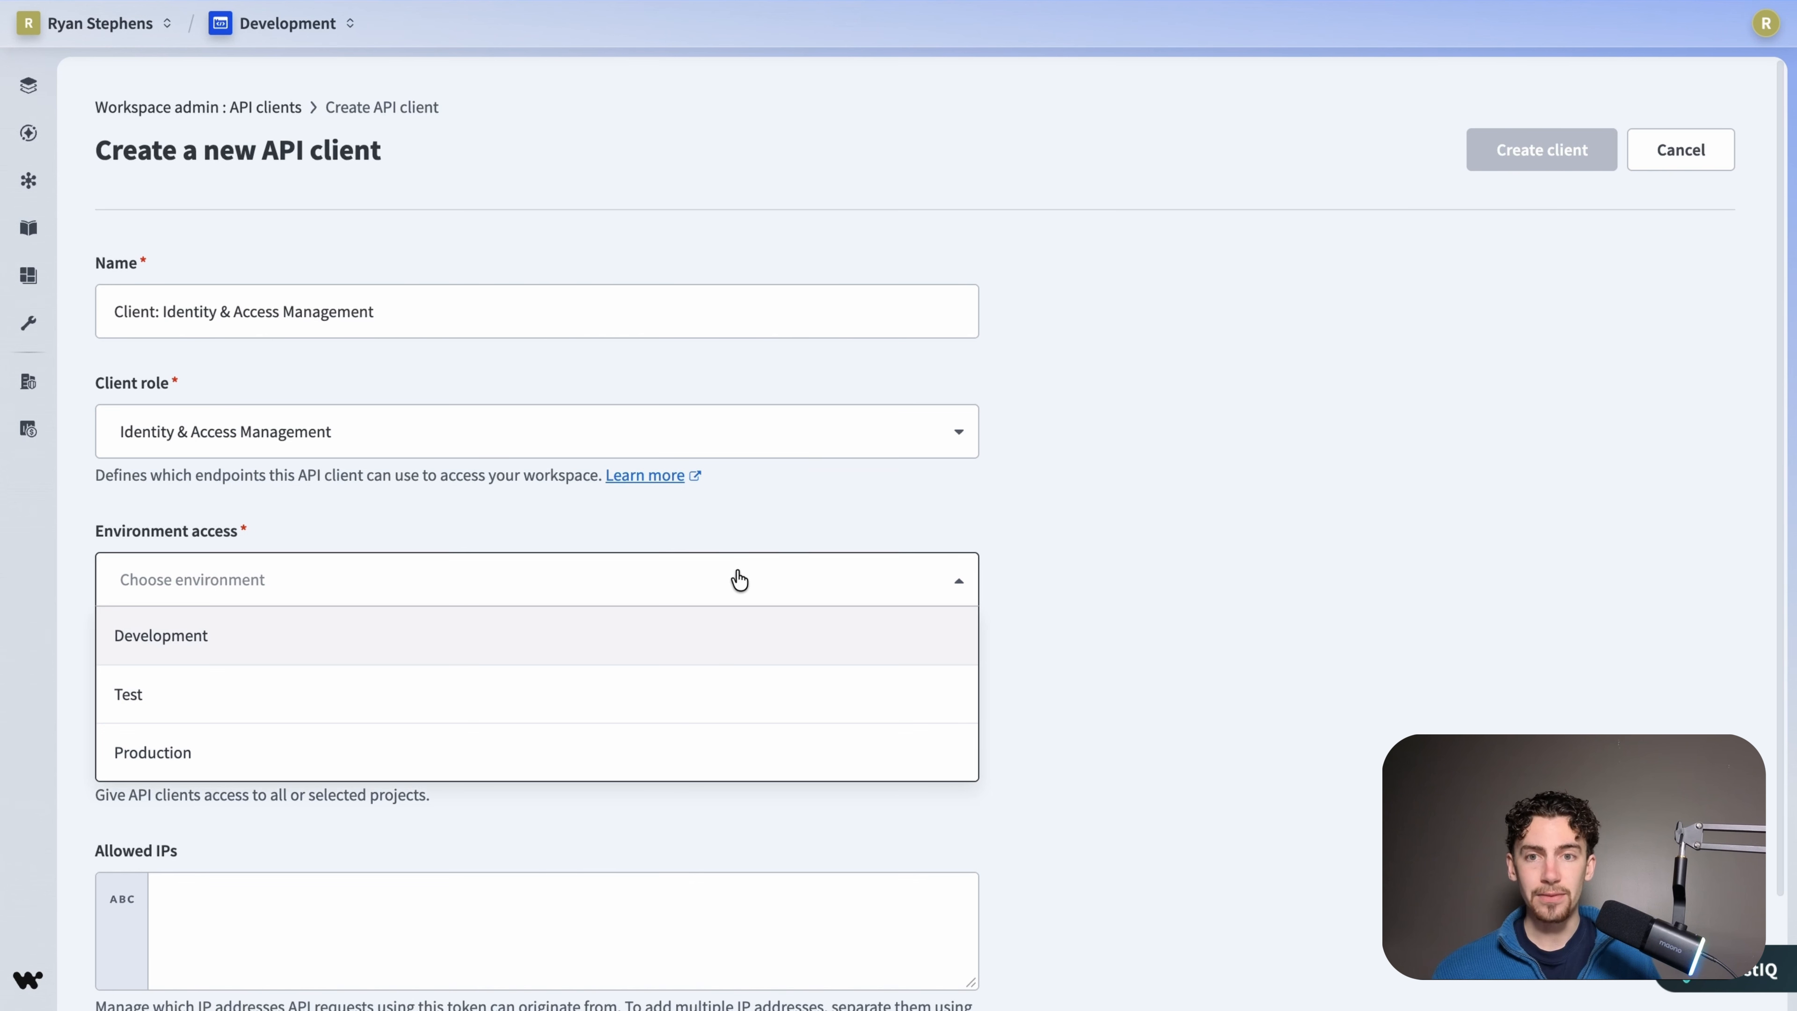
click(733, 634)
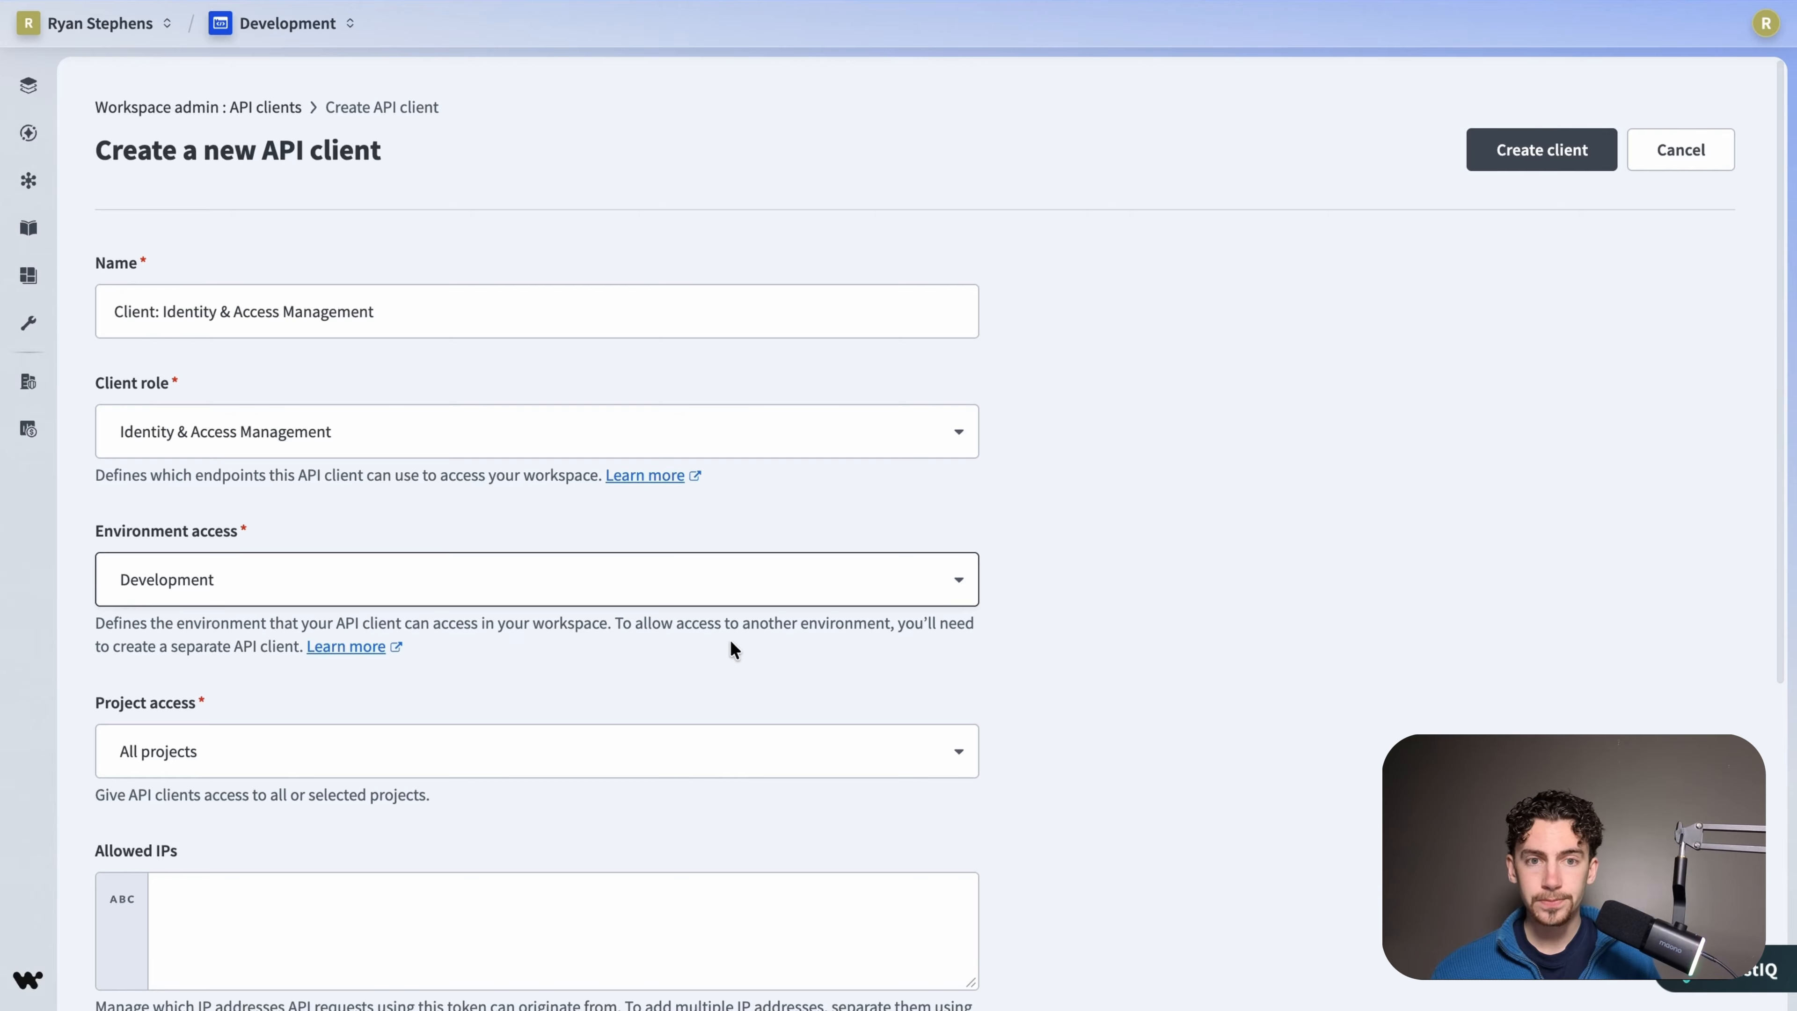
- Review the endpoint access preview, create the API client, and copy its API token
scroll(731, 642, down, 7)
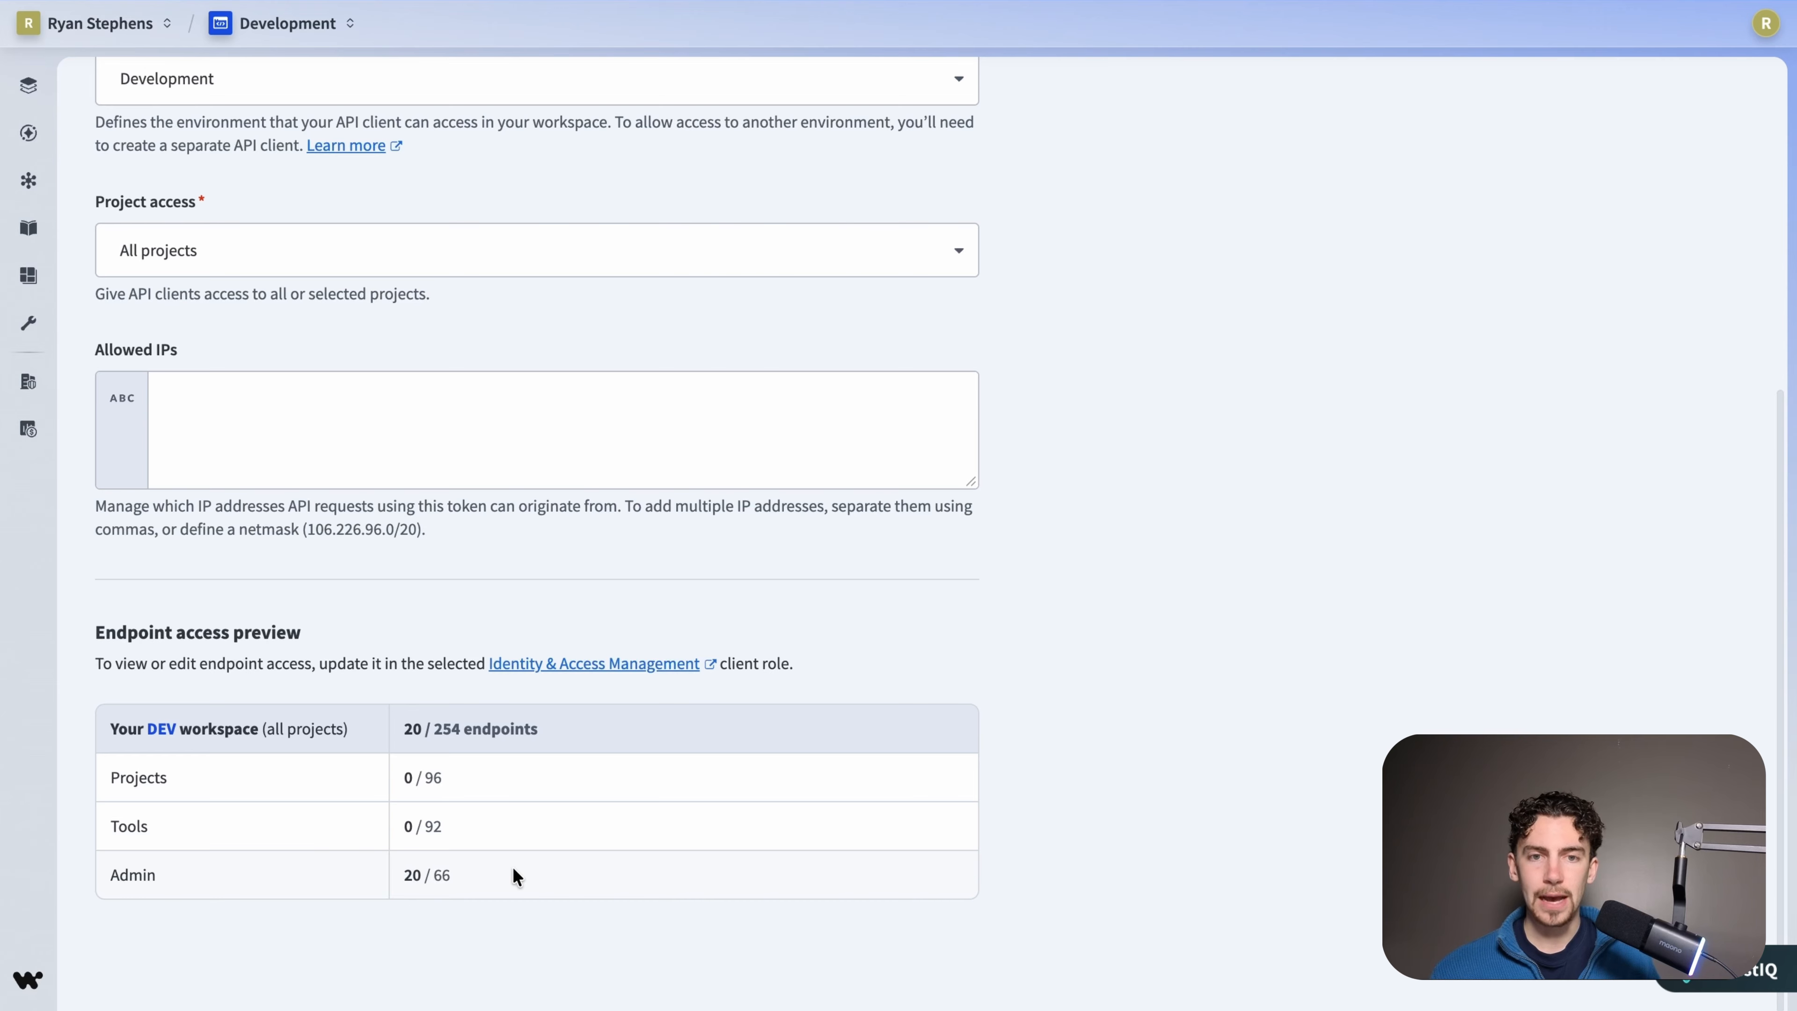
scroll(512, 867, up, 7)
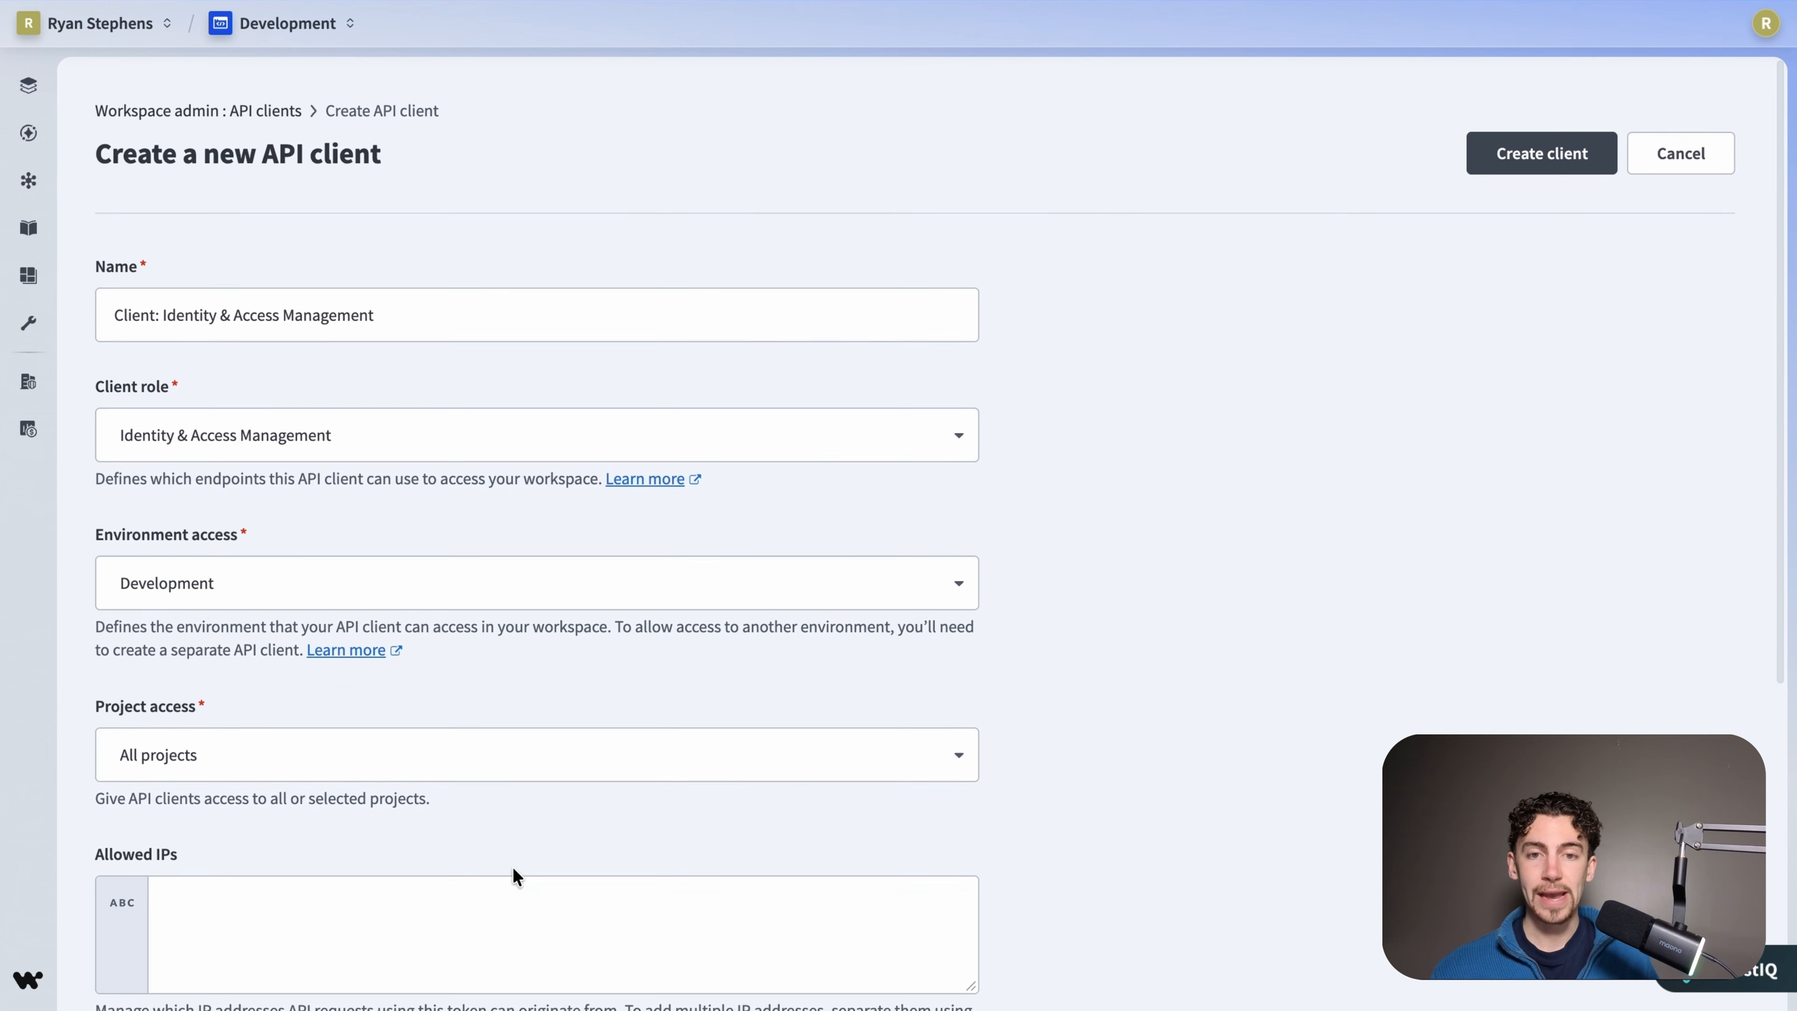
click(1541, 150)
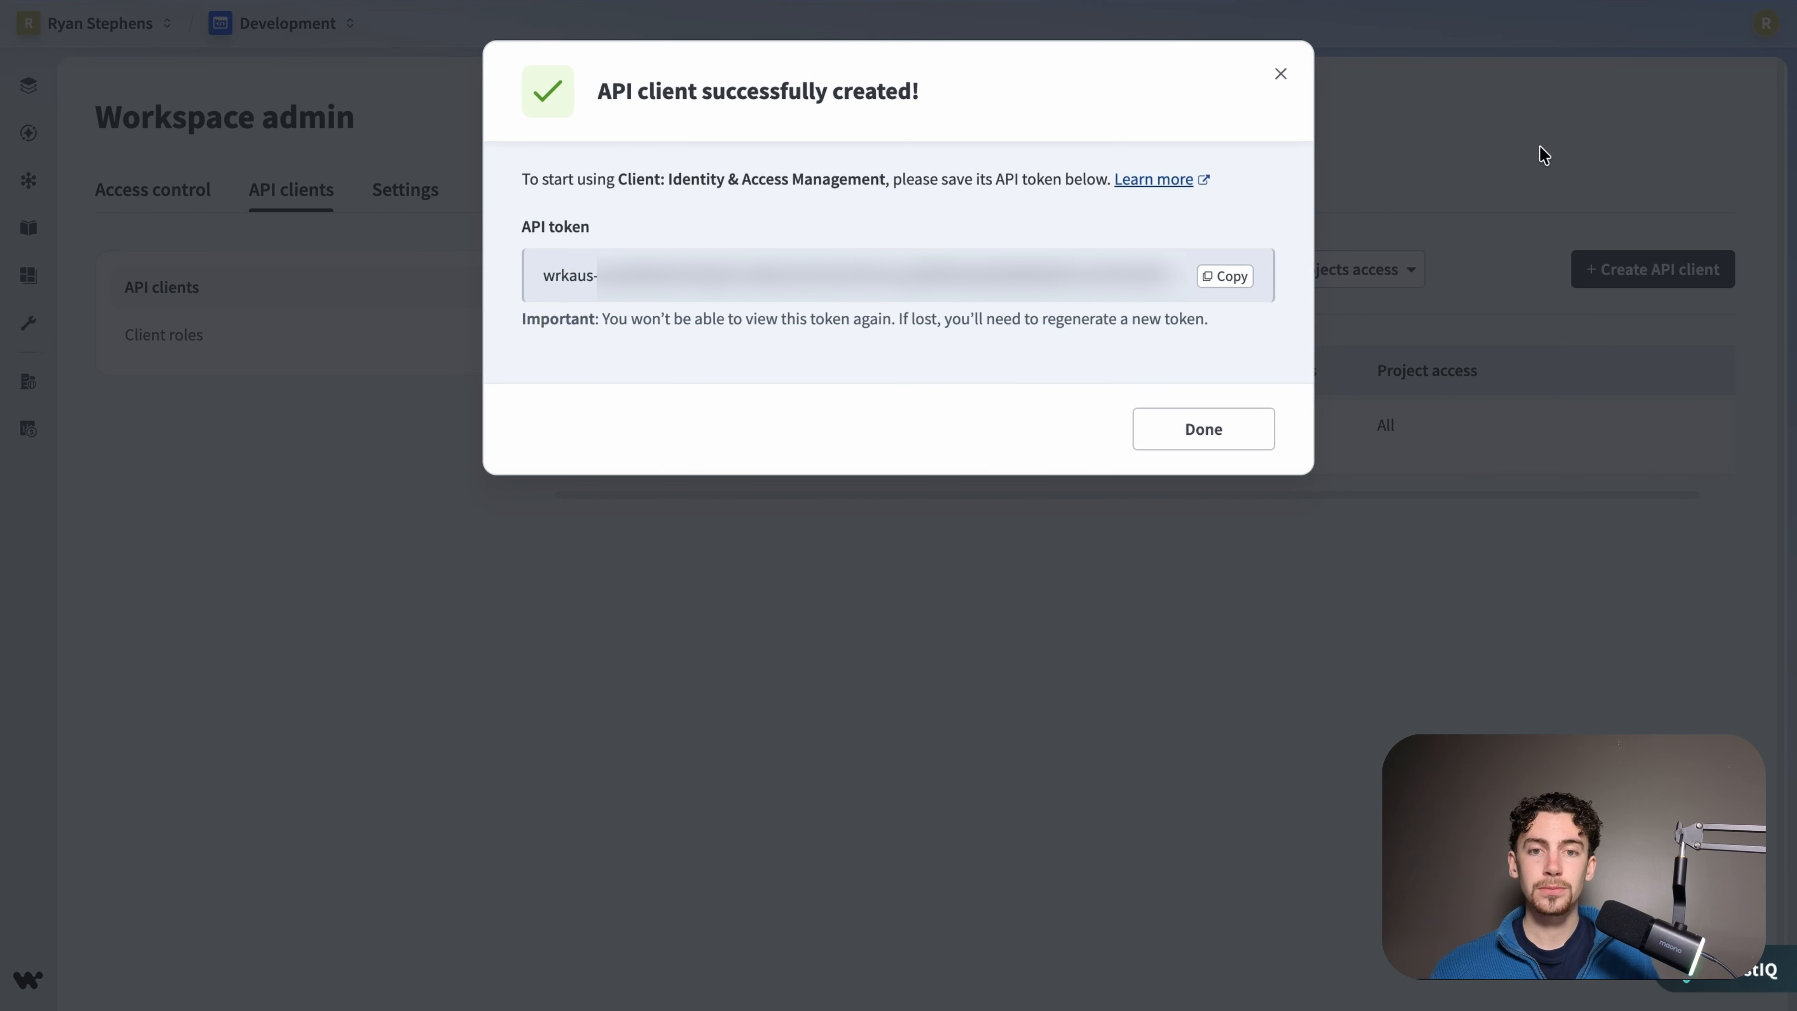
click(1227, 276)
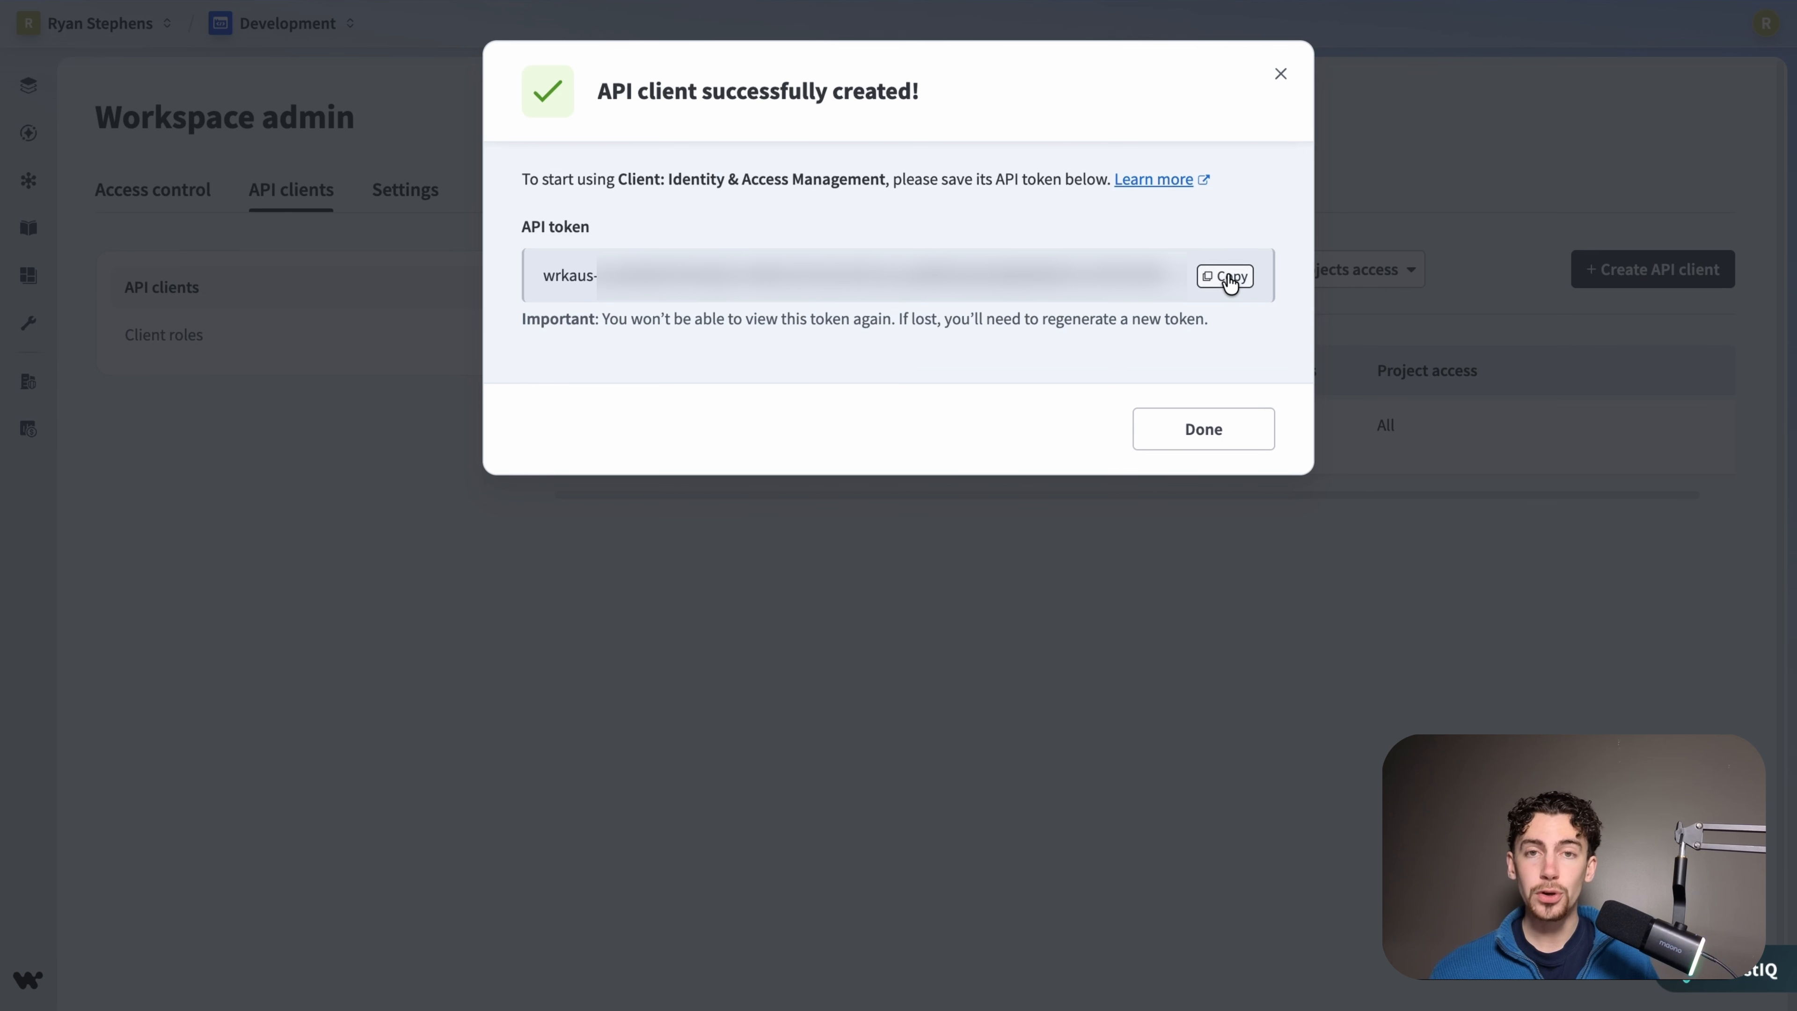
click(1205, 431)
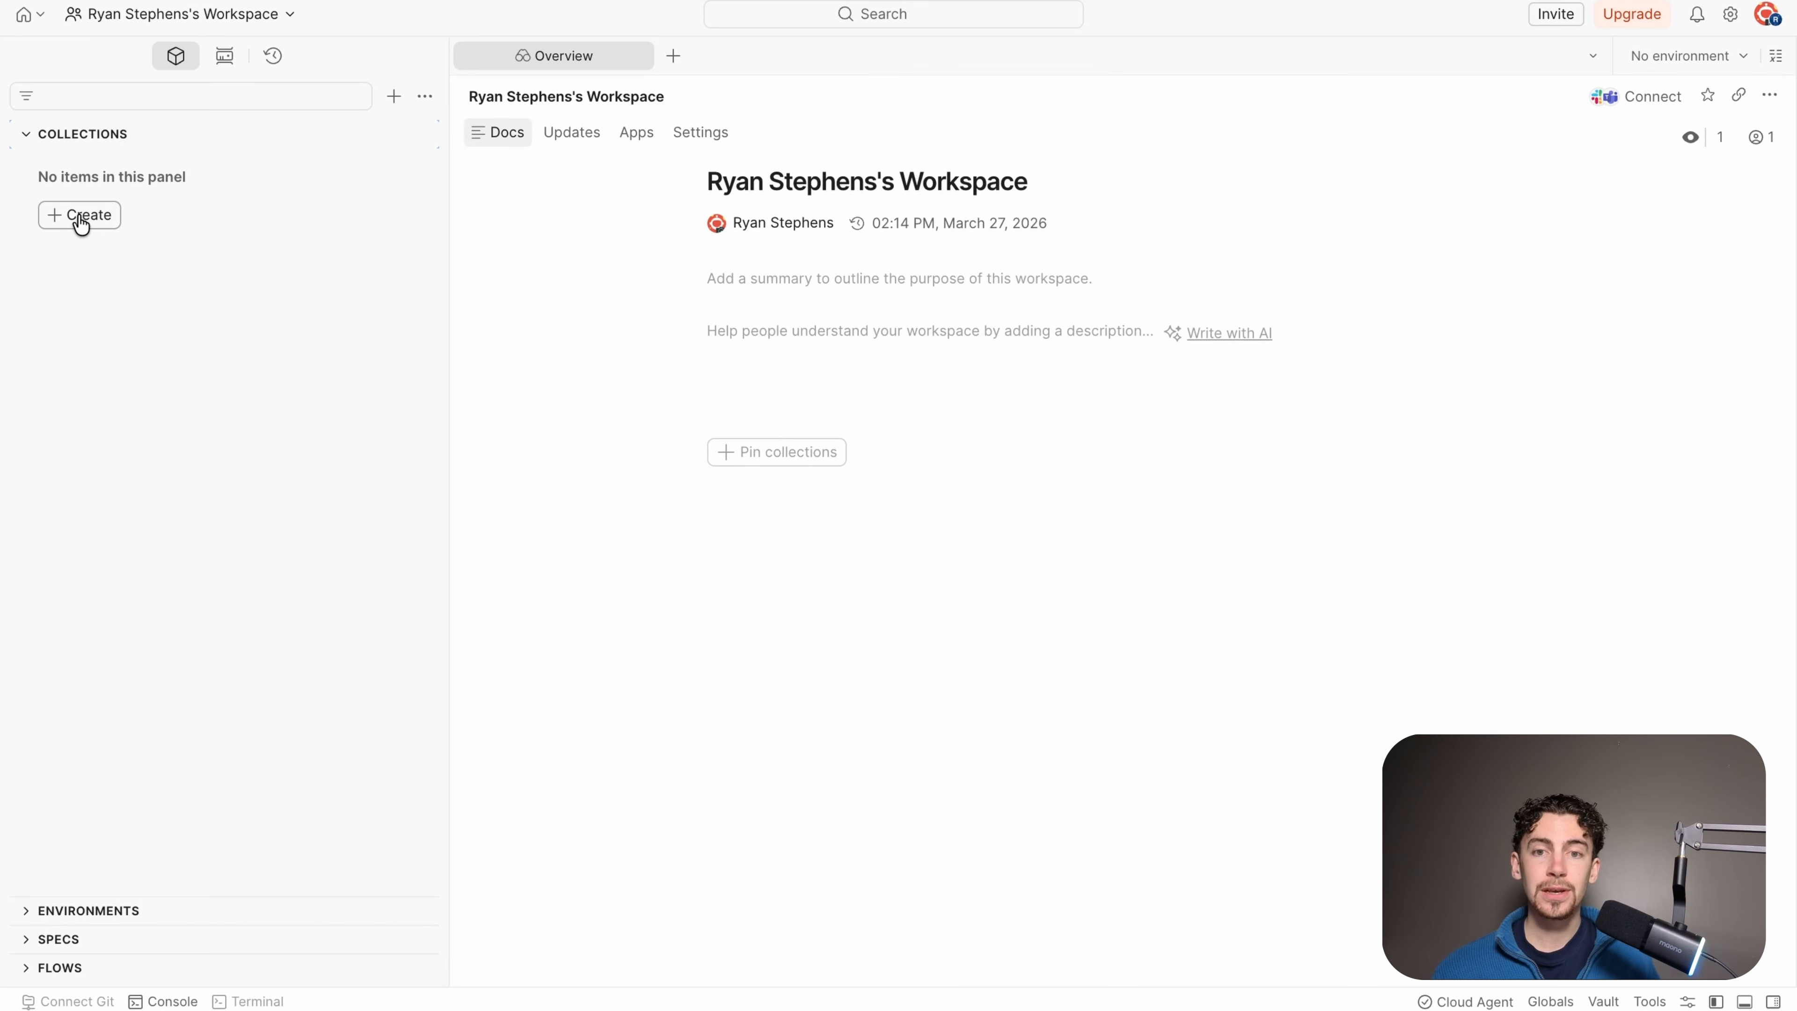
- In Postman, create a collection named "Workato Identity & Access Management Testing"
click(80, 224)
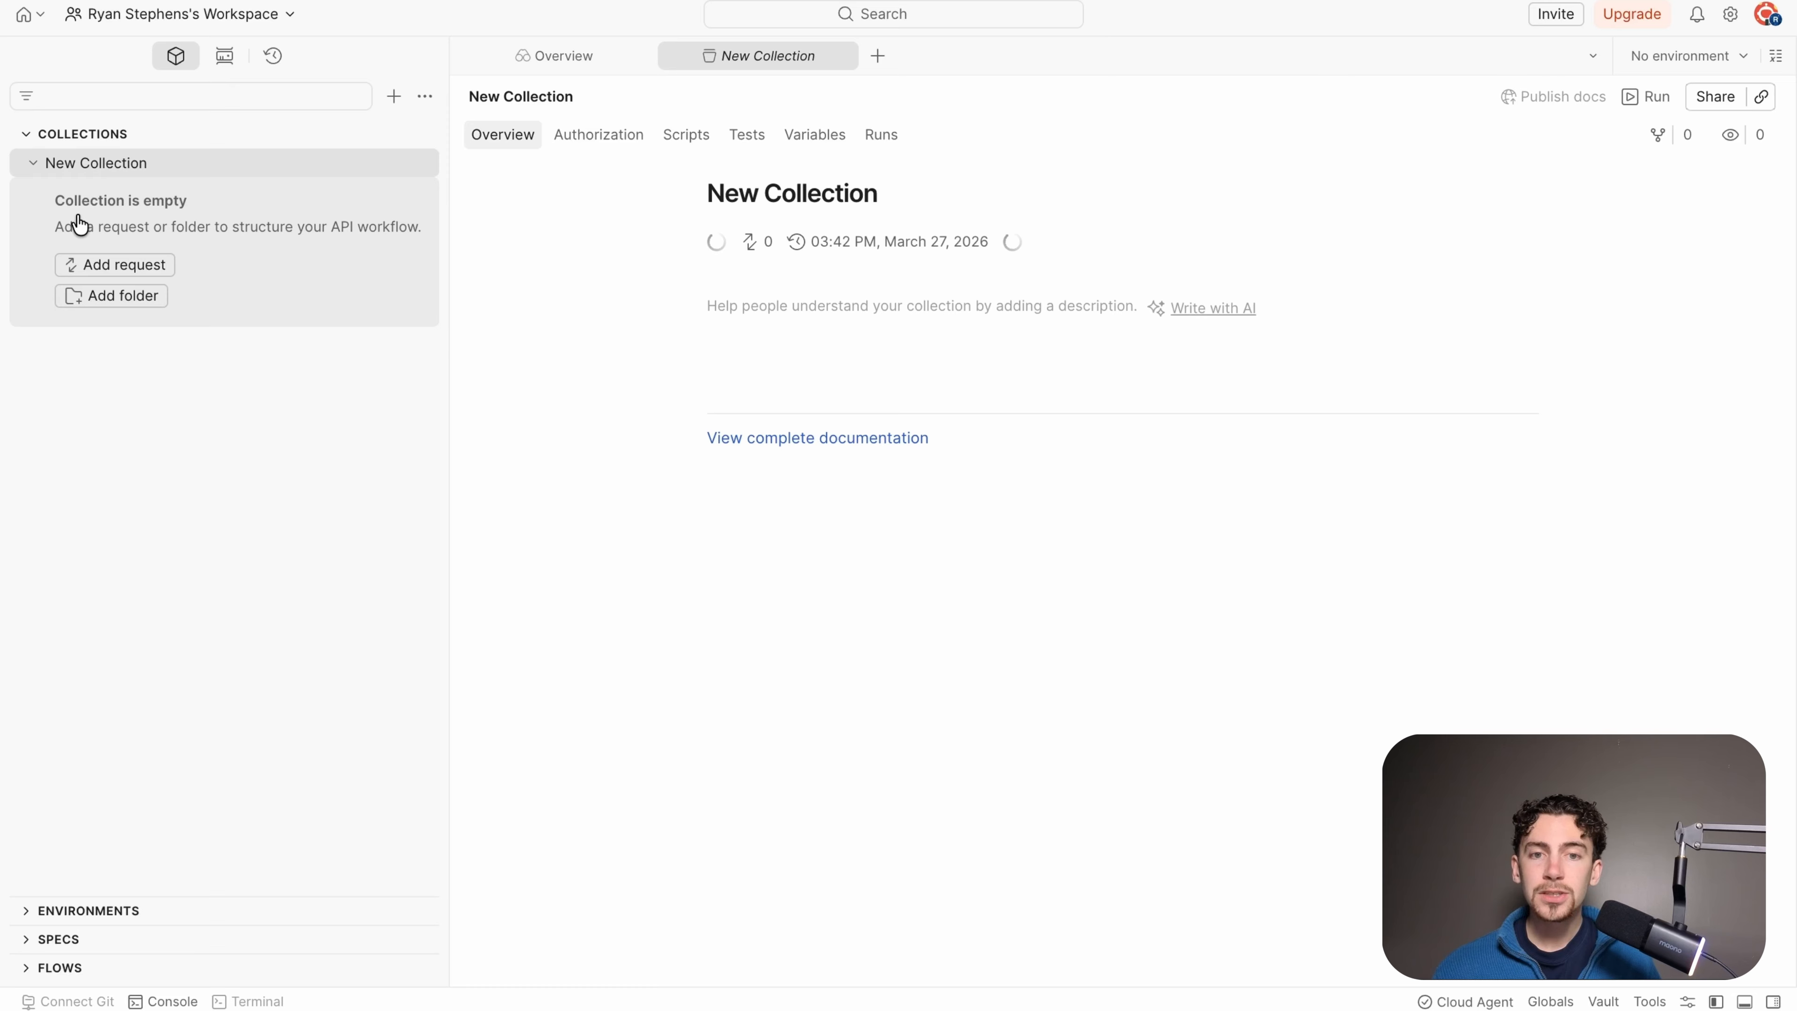
key(BackSpace)
text(Workato Identity & Access Management)
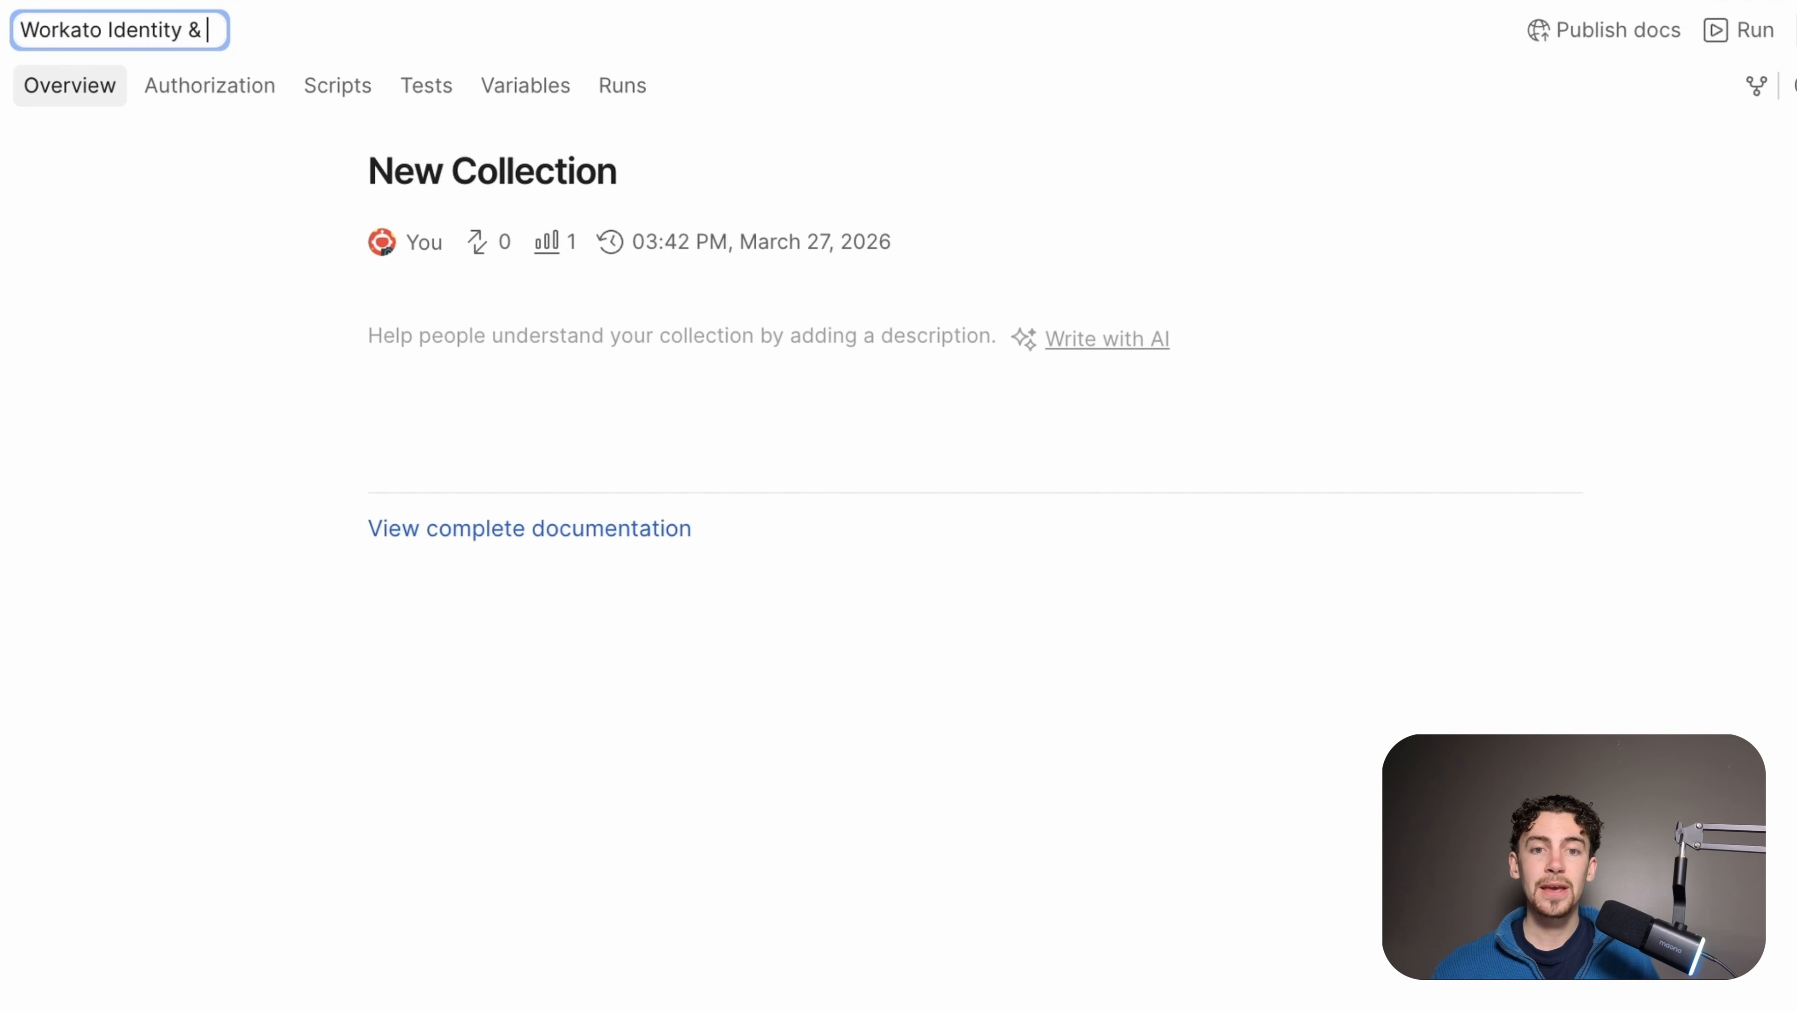
text( Testing)
key(Return)
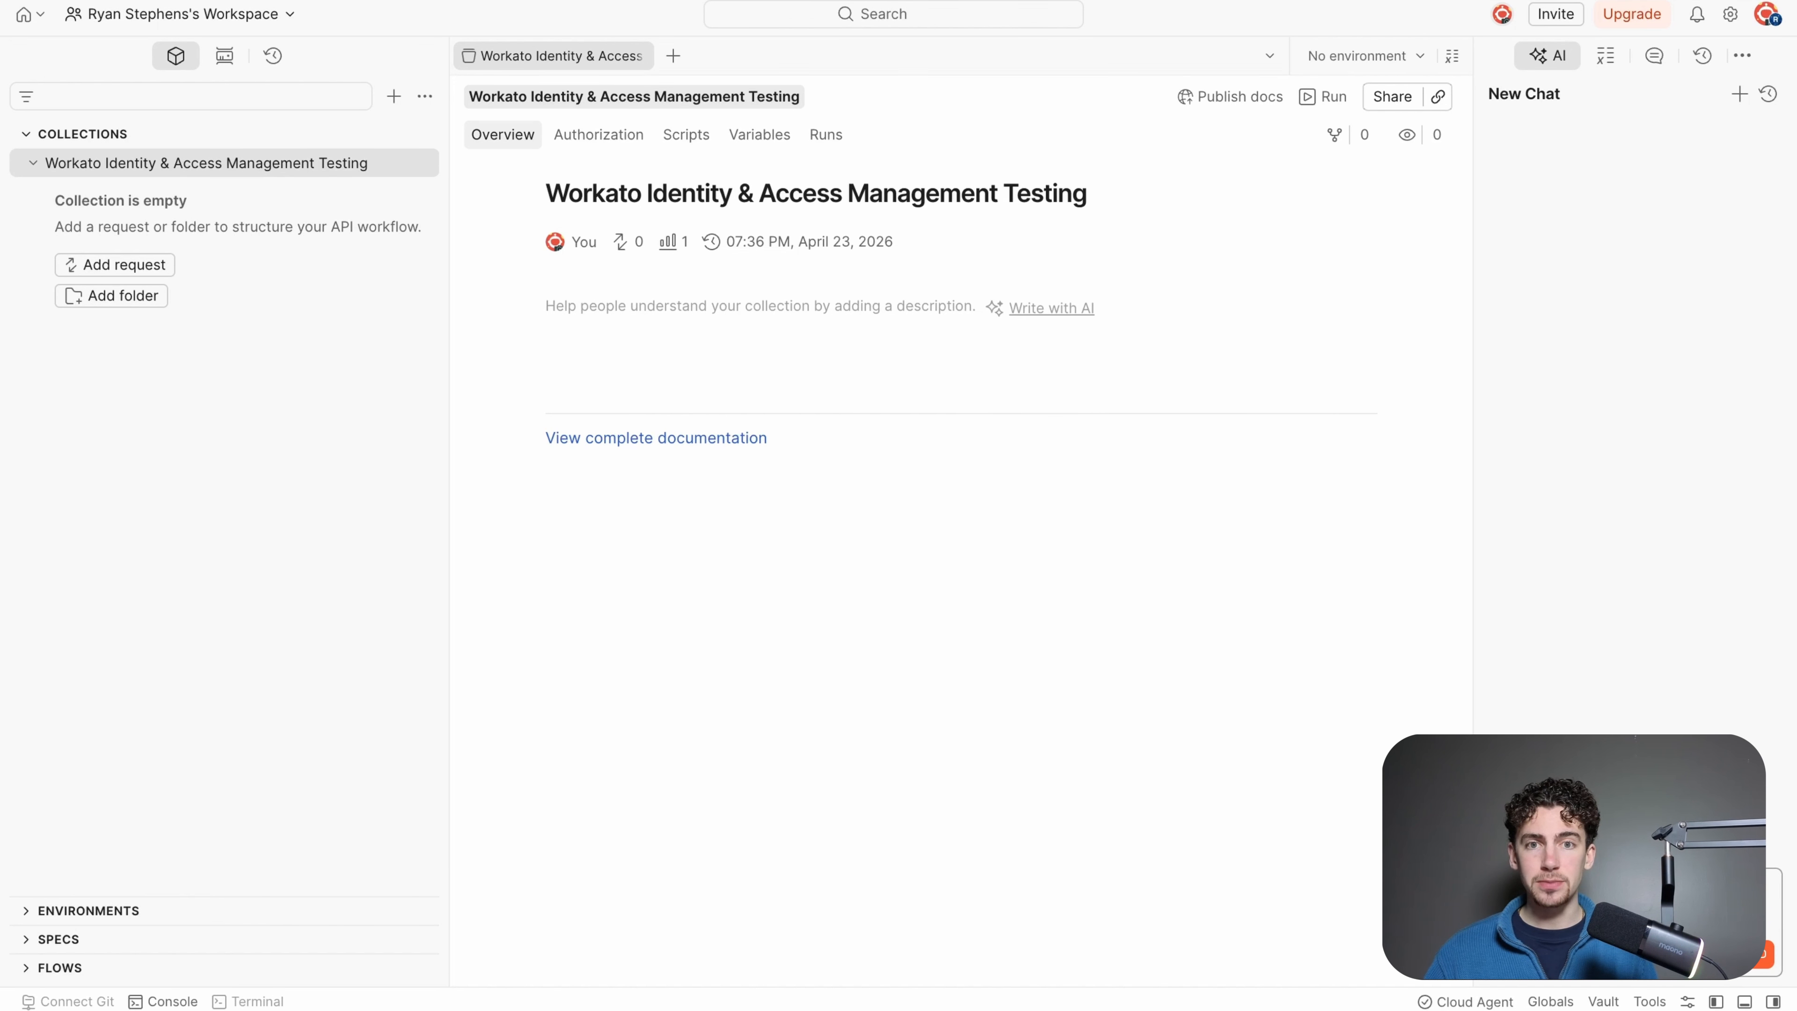
- Set the collection's authorization to Bearer Token and paste the API token
click(602, 136)
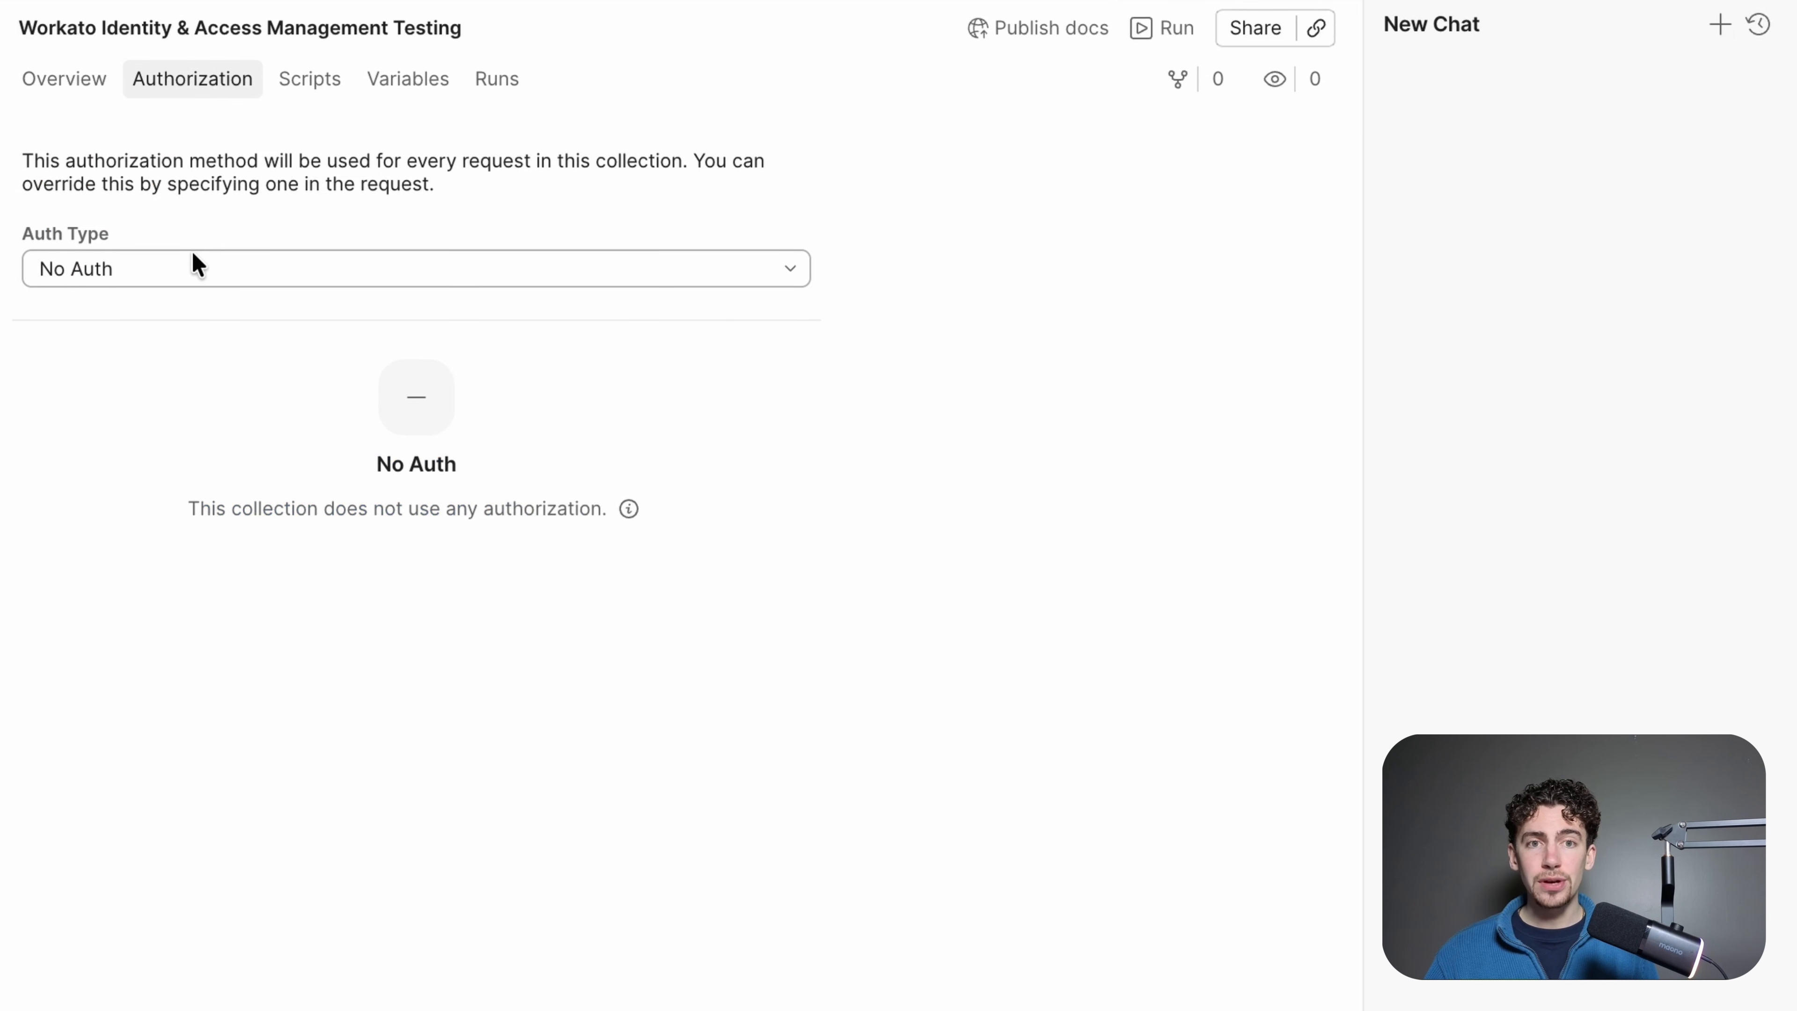
click(197, 269)
click(188, 395)
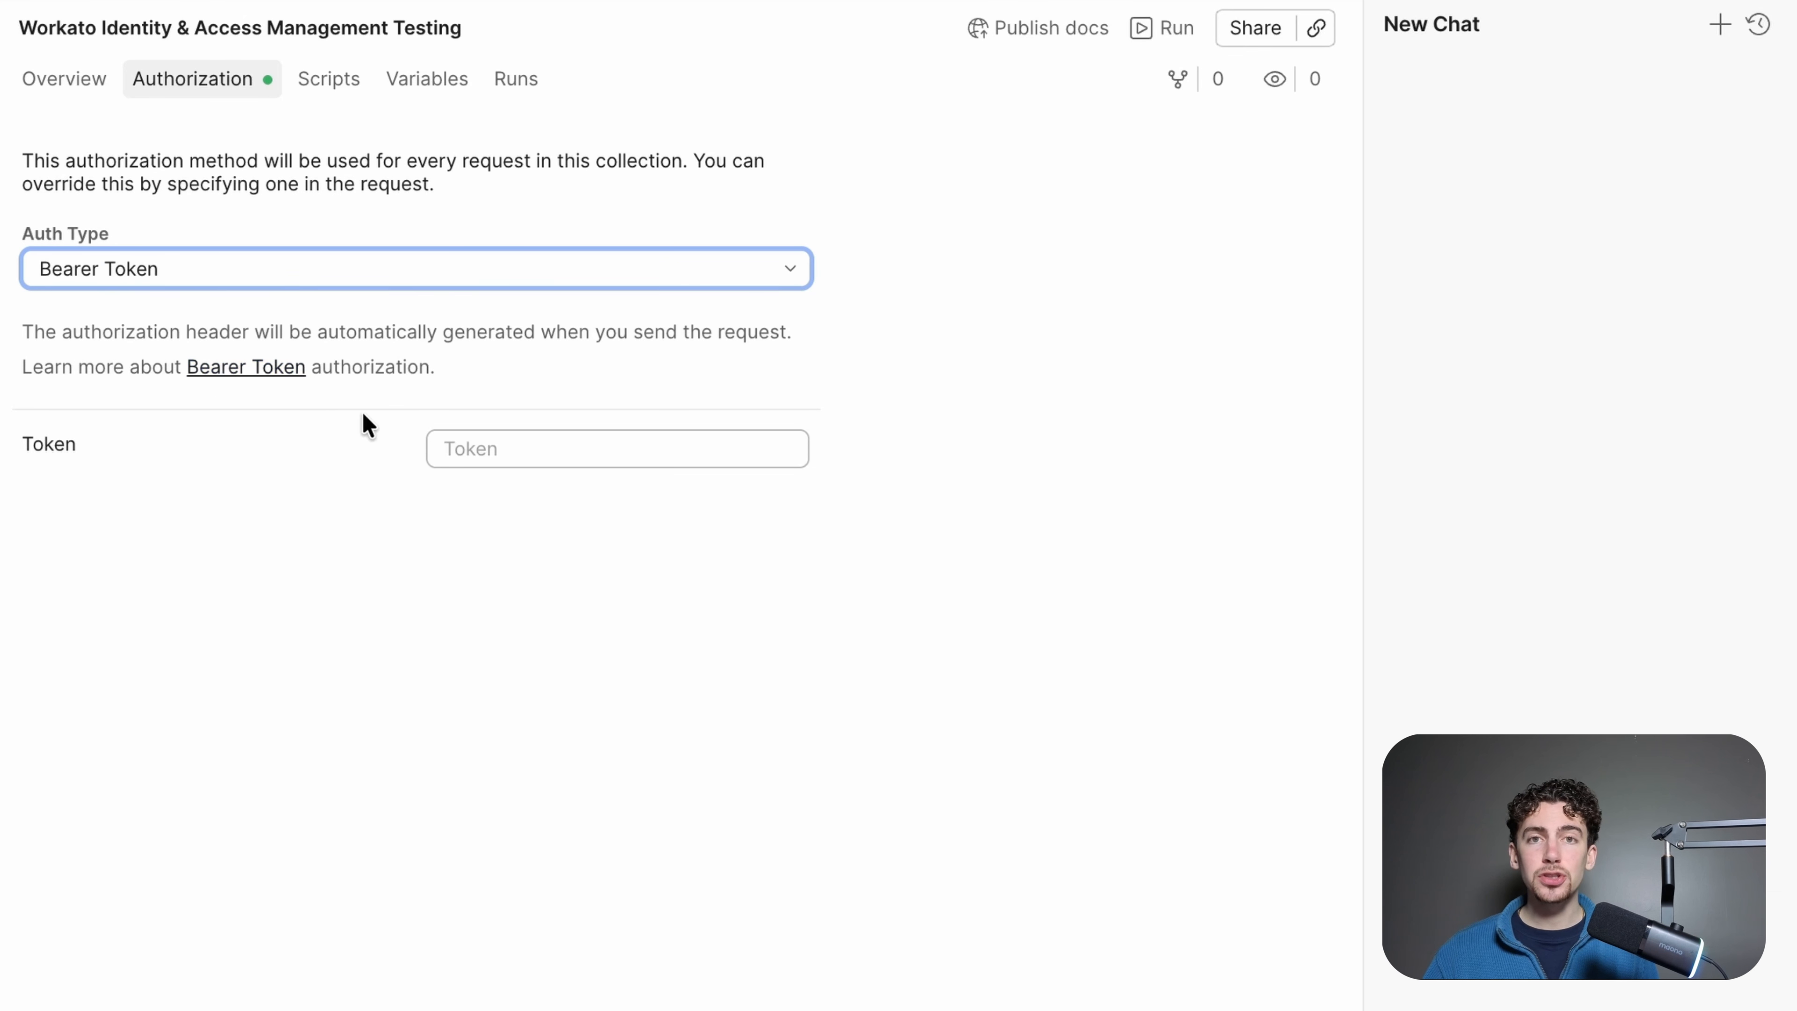
click(454, 447)
key(ctrl+v)
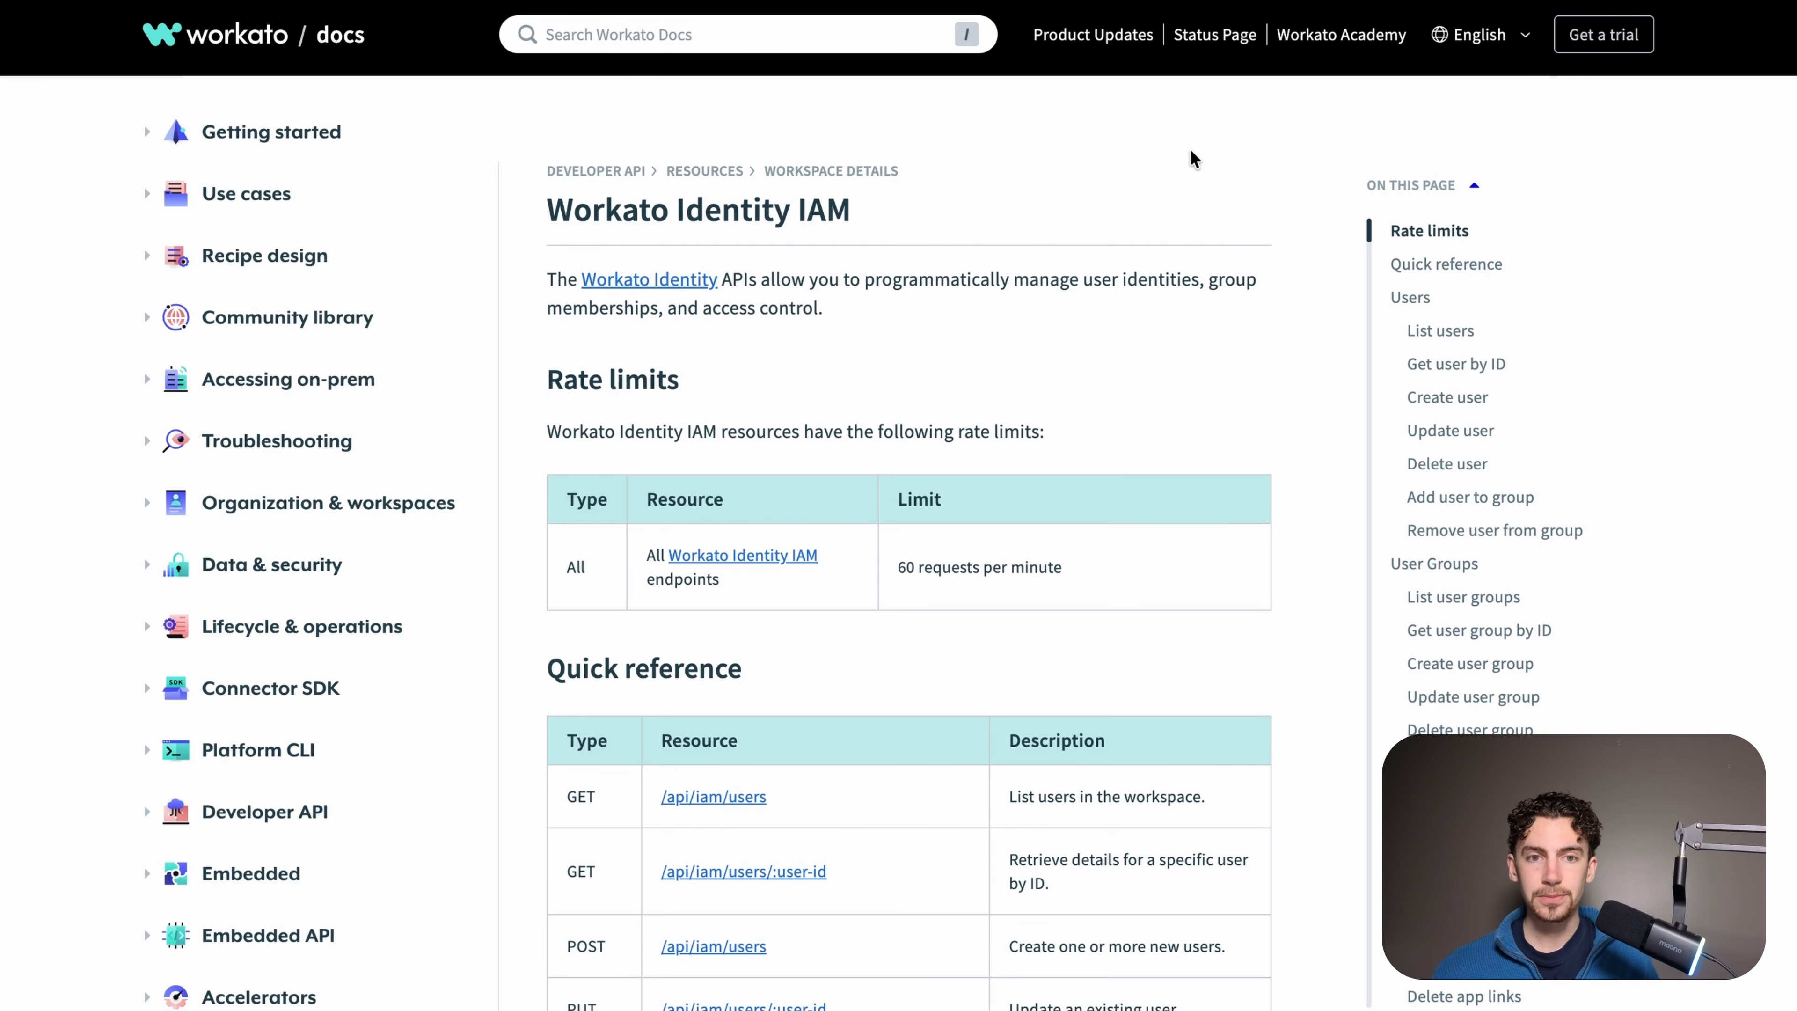
- Copy the List users sample cURL request from the Workato Identity IAM page in Workato docs
click(1436, 332)
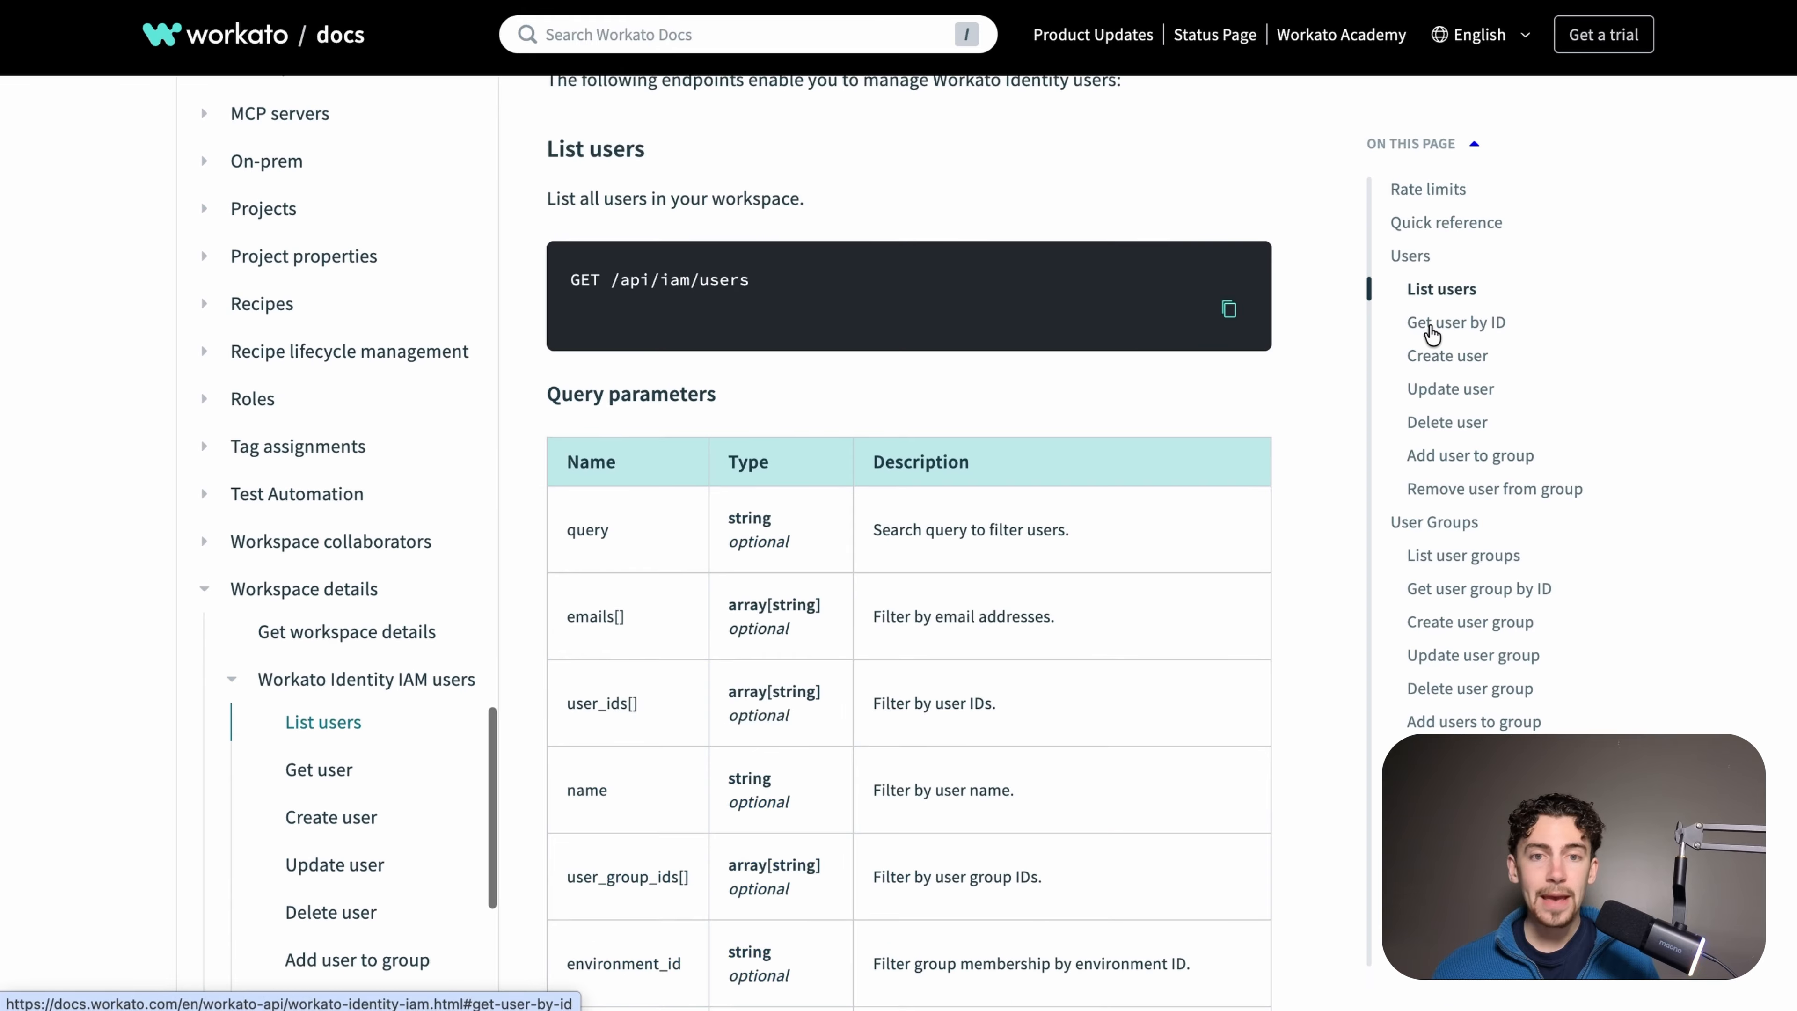
scroll(1297, 471, down, 10)
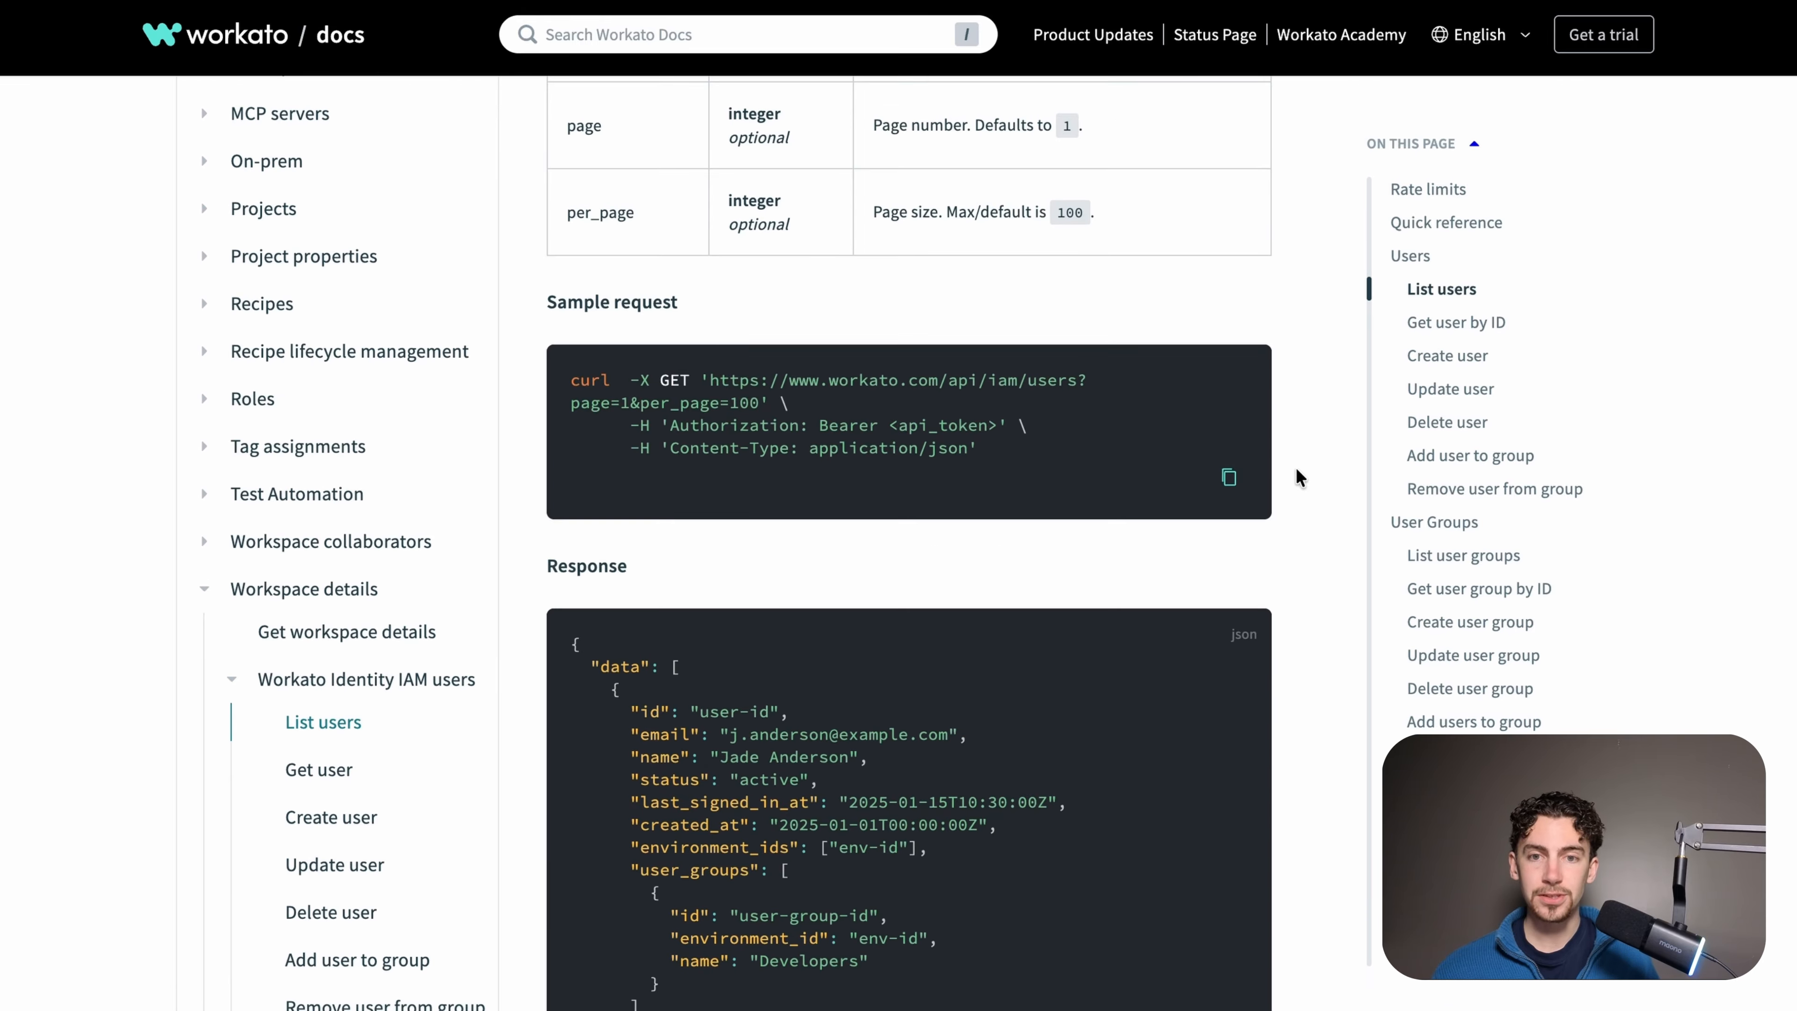
click(1228, 474)
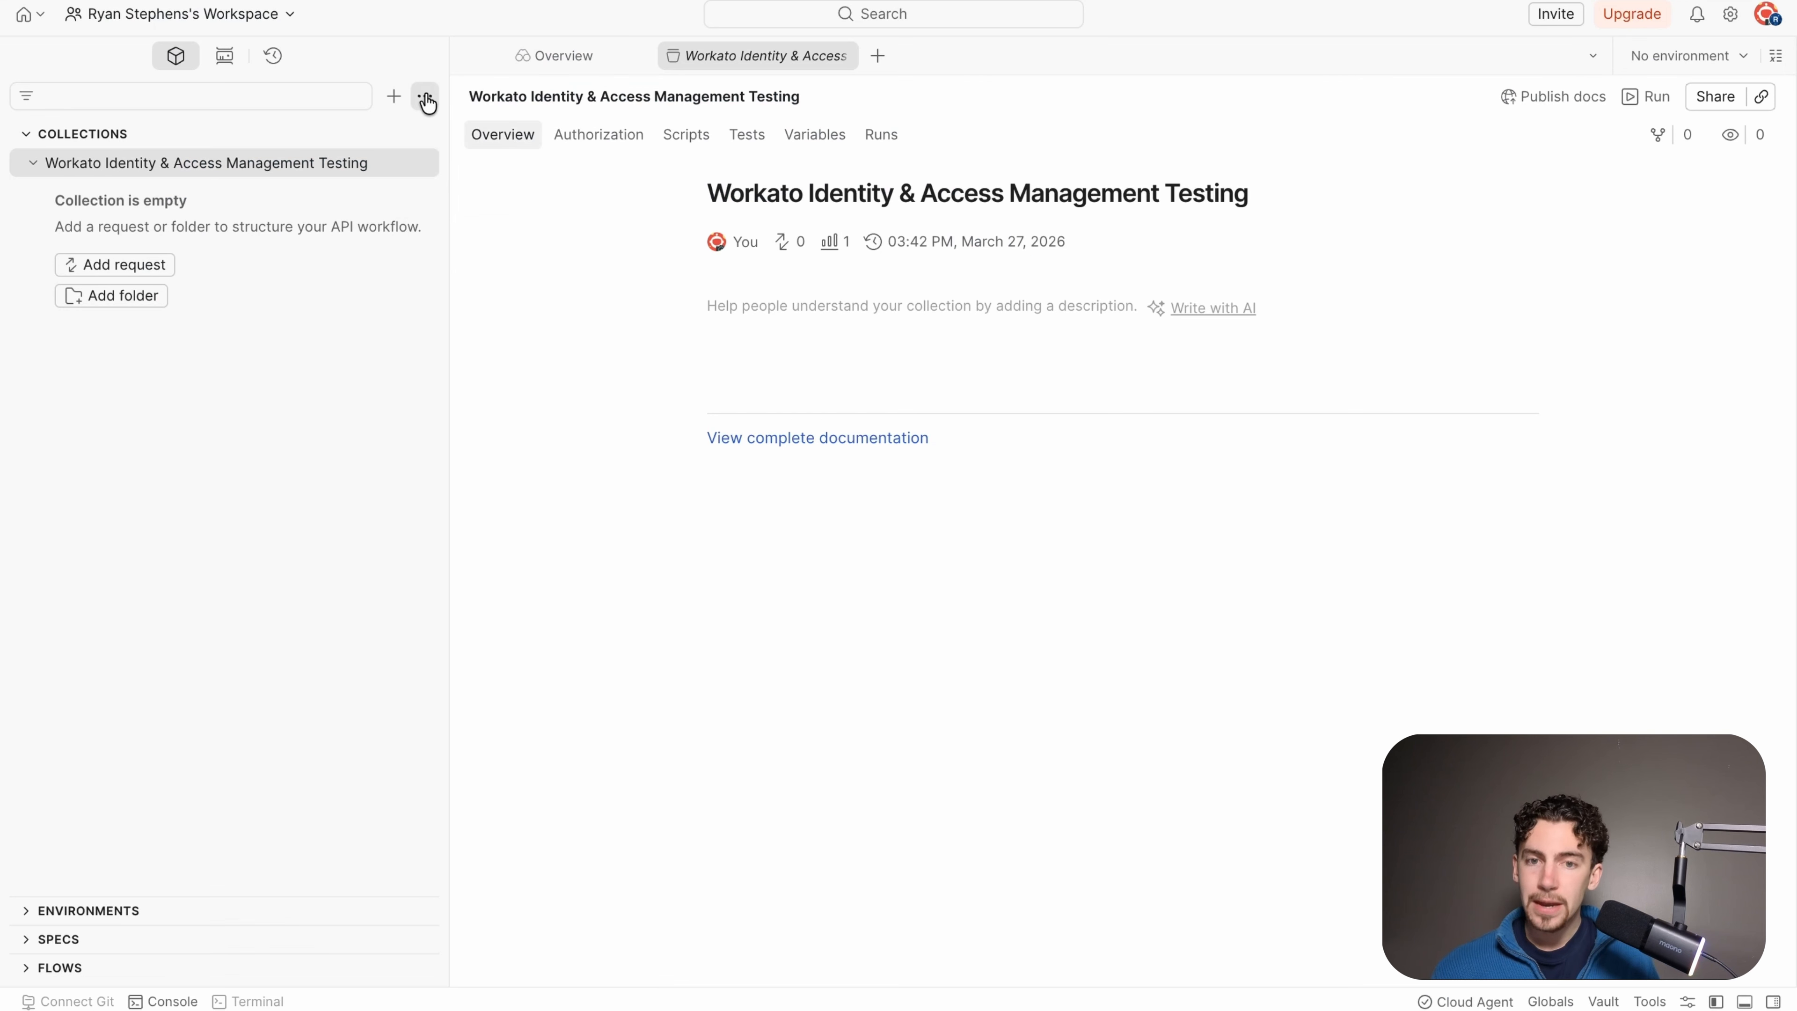
- In Postman, import the copied List users cURL request into the Workato Identity & Access Management Testing collection and send it
click(424, 97)
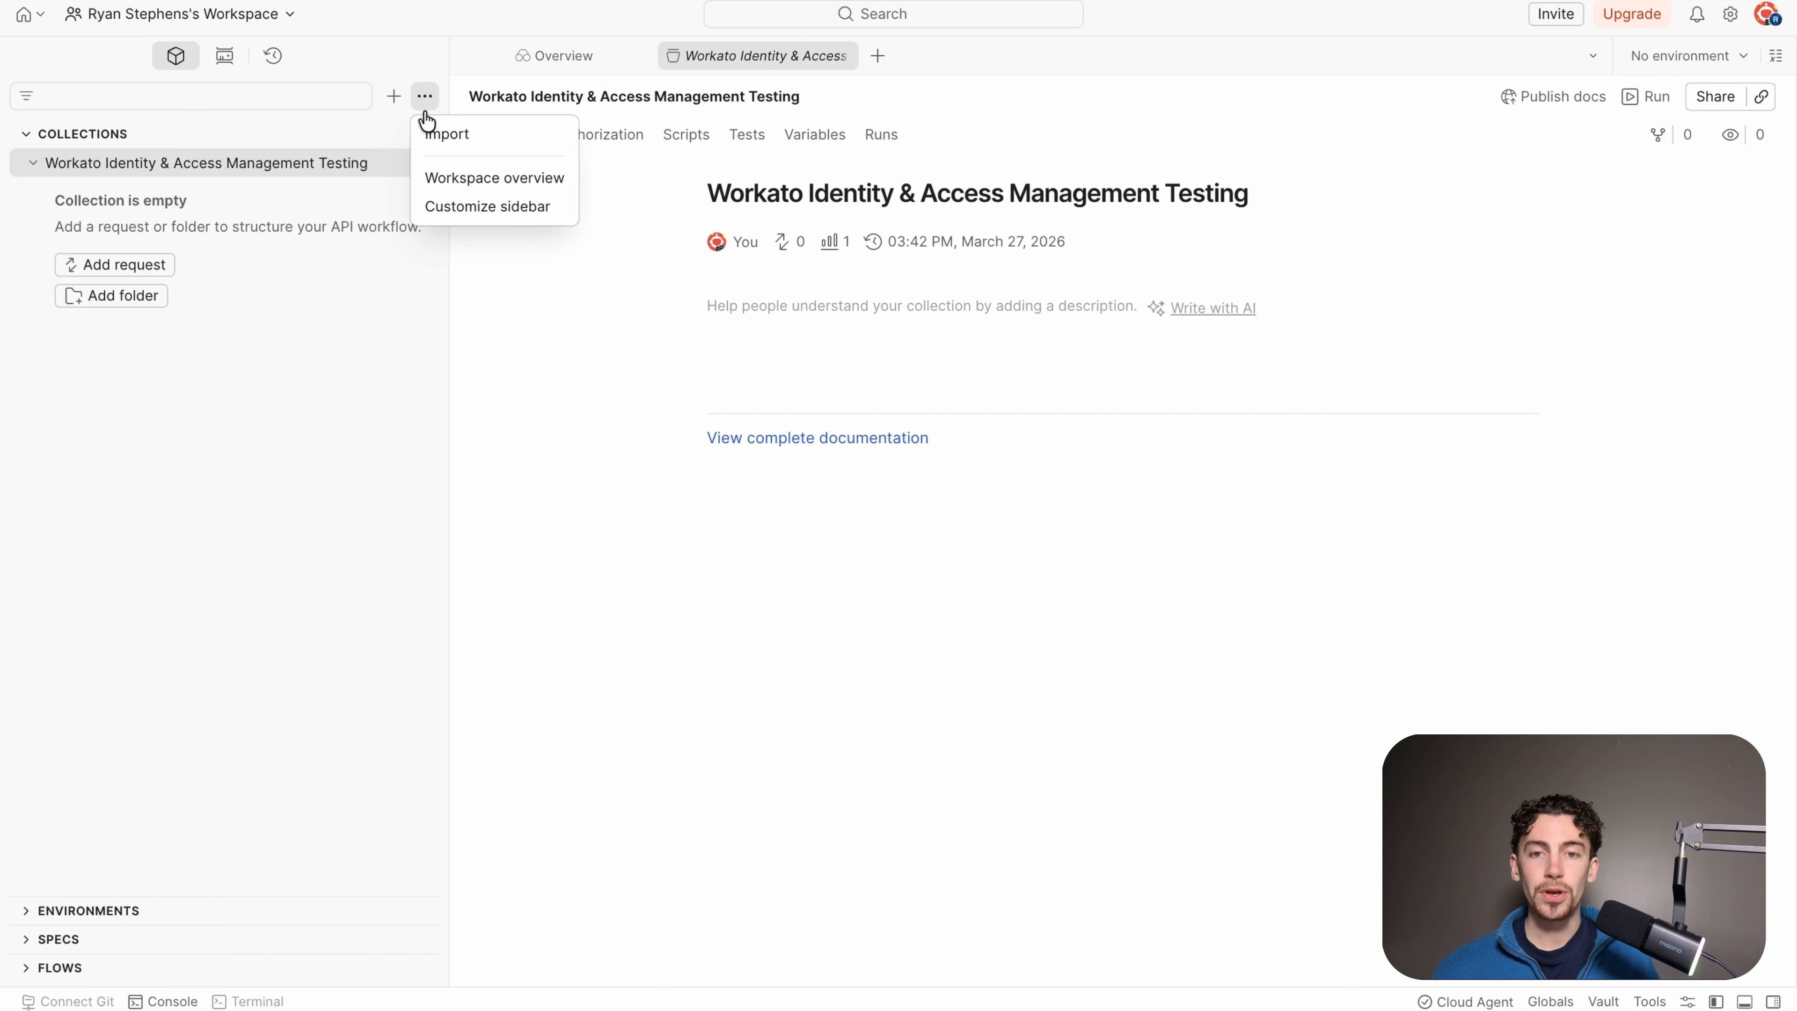
click(427, 131)
key(ctrl+v)
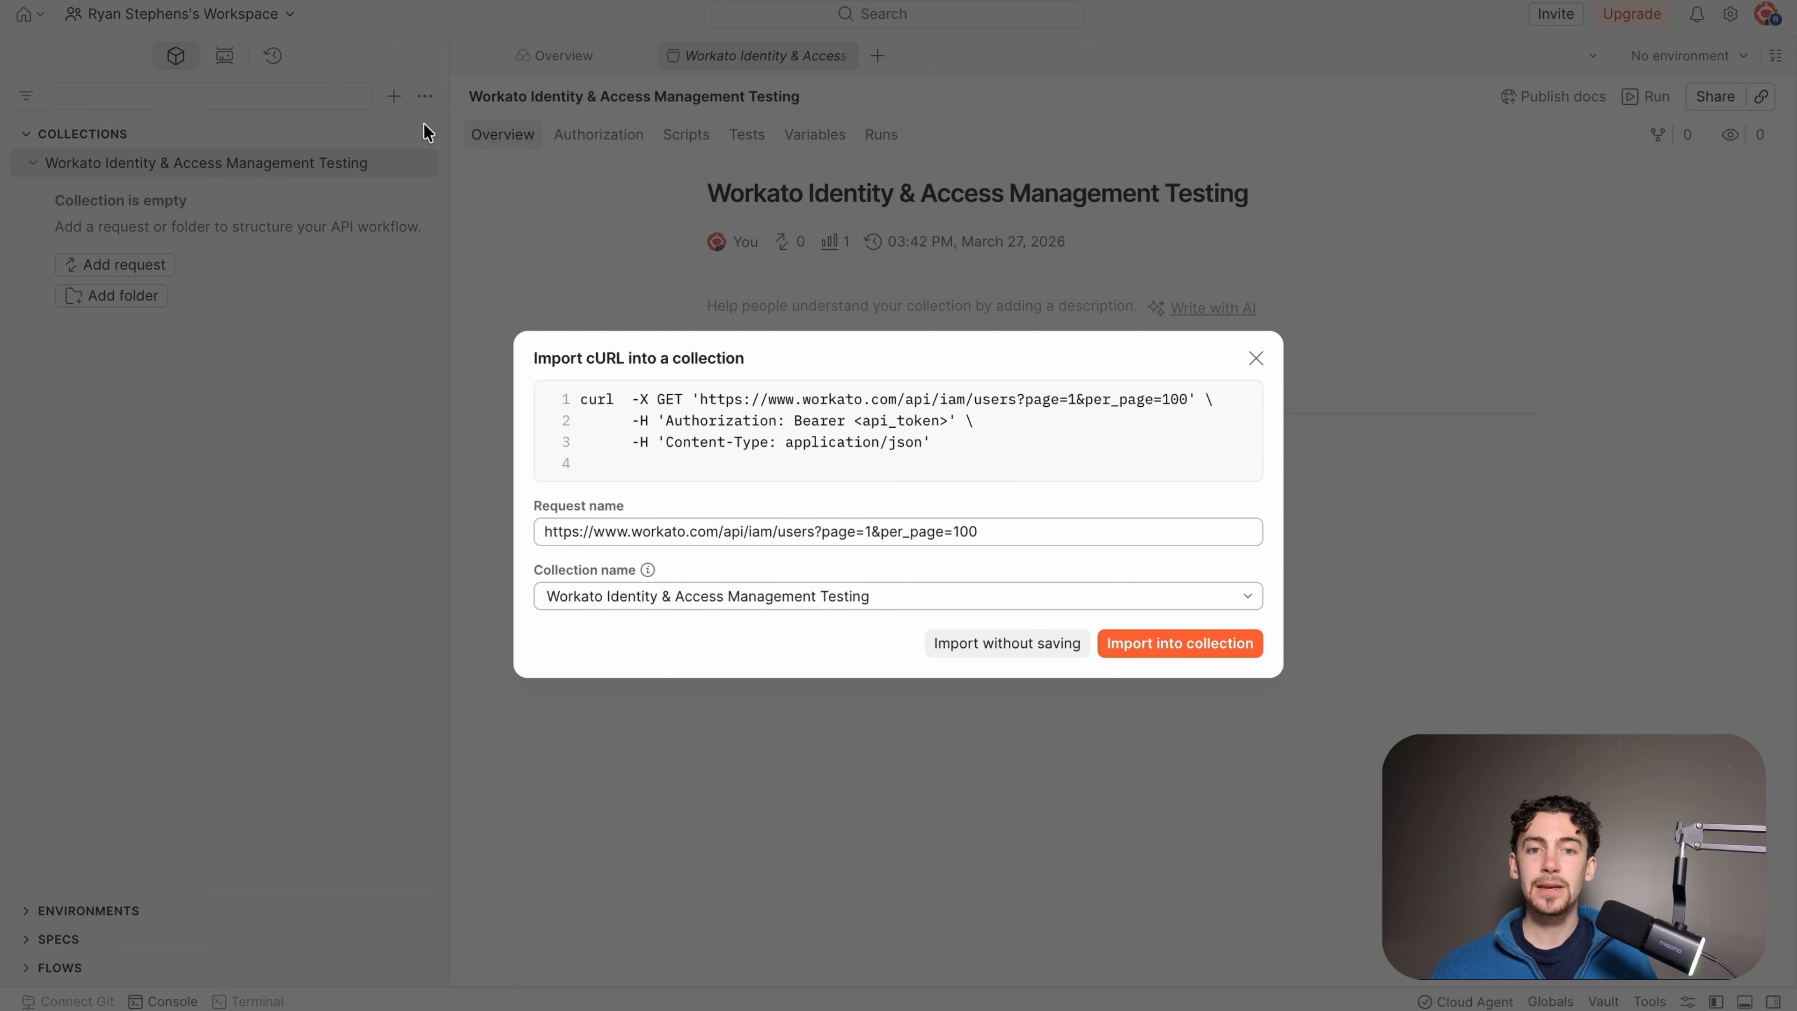
click(1185, 630)
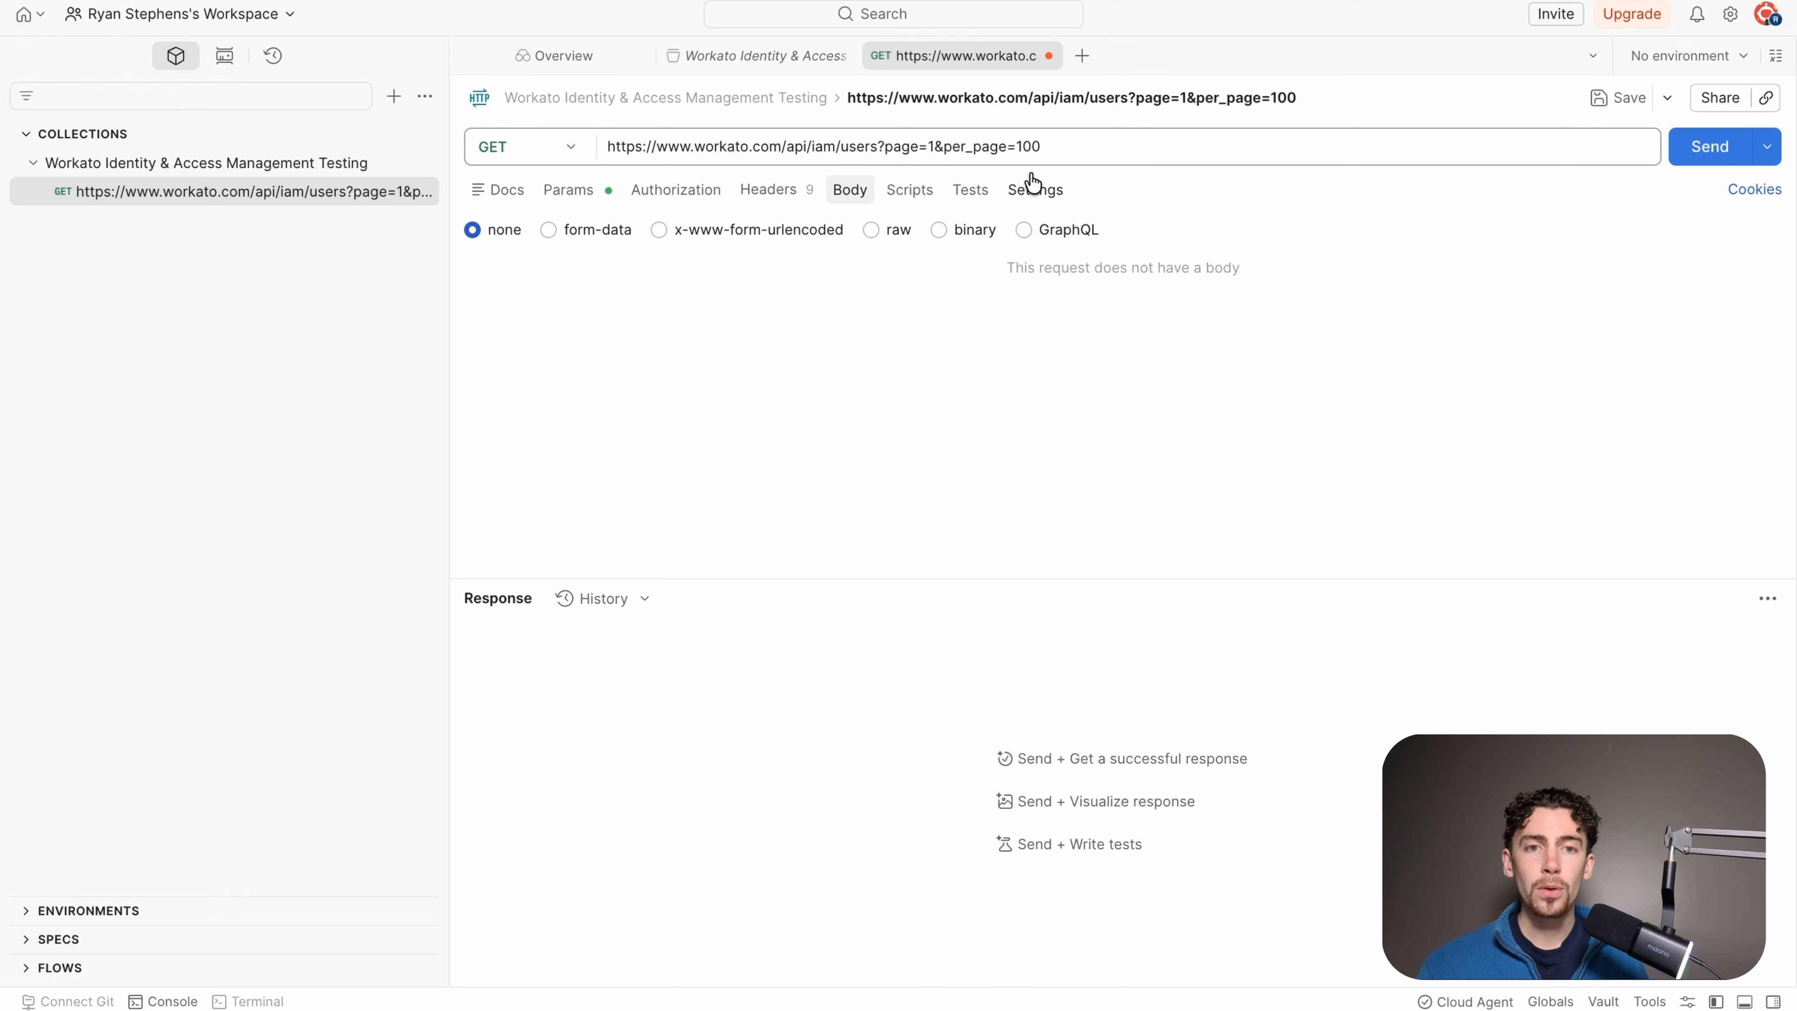
click(1705, 146)
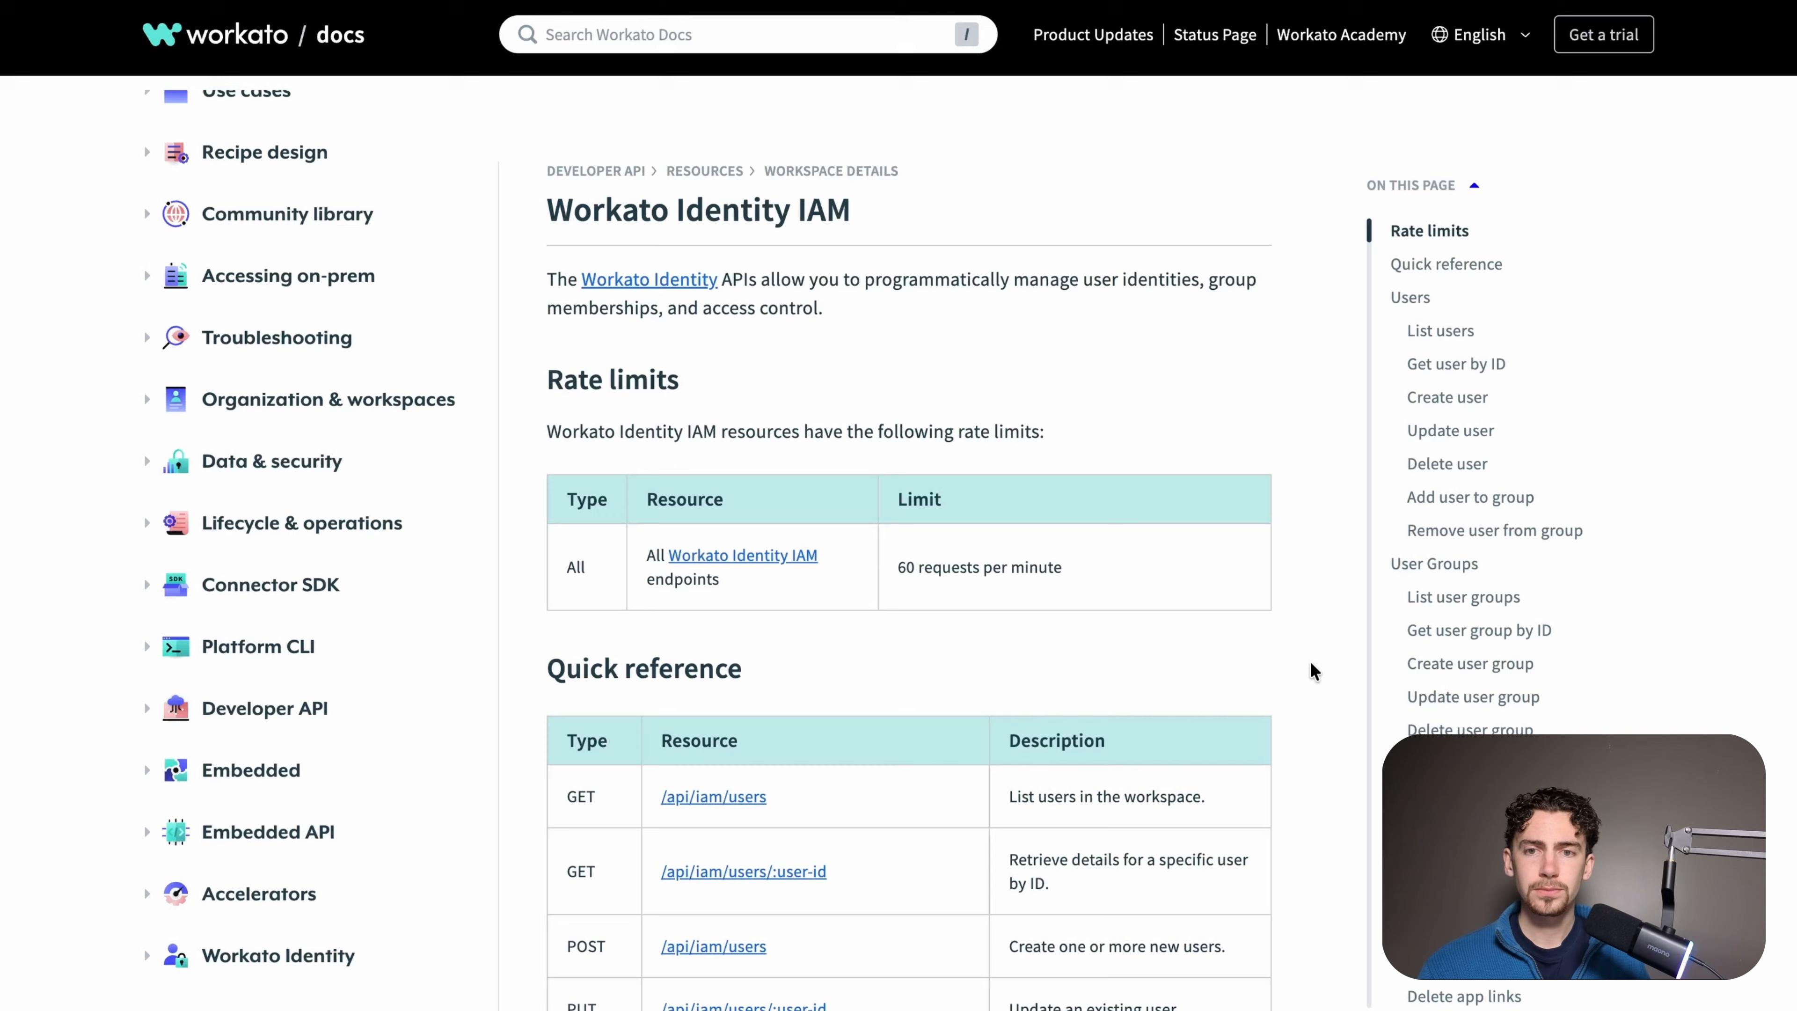
- Copy the Create user group sample cURL request from the Workato Identity IAM page in Workato docs
click(1422, 664)
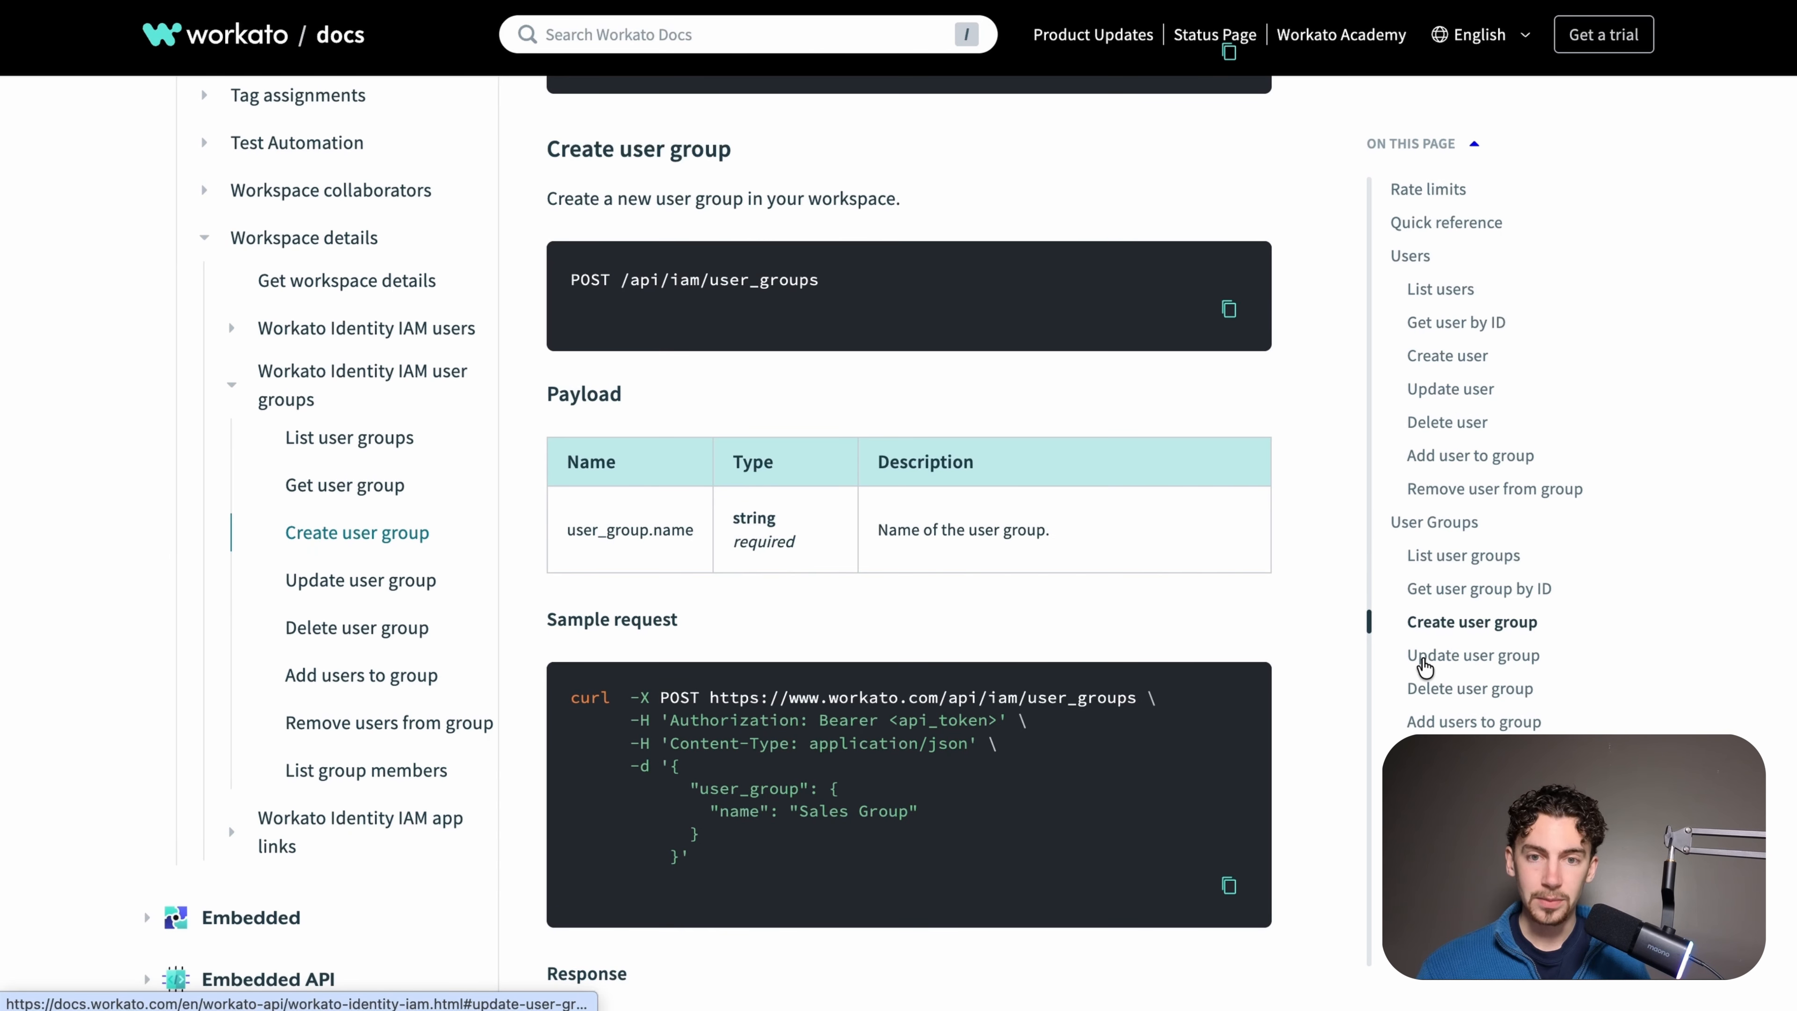
click(1231, 887)
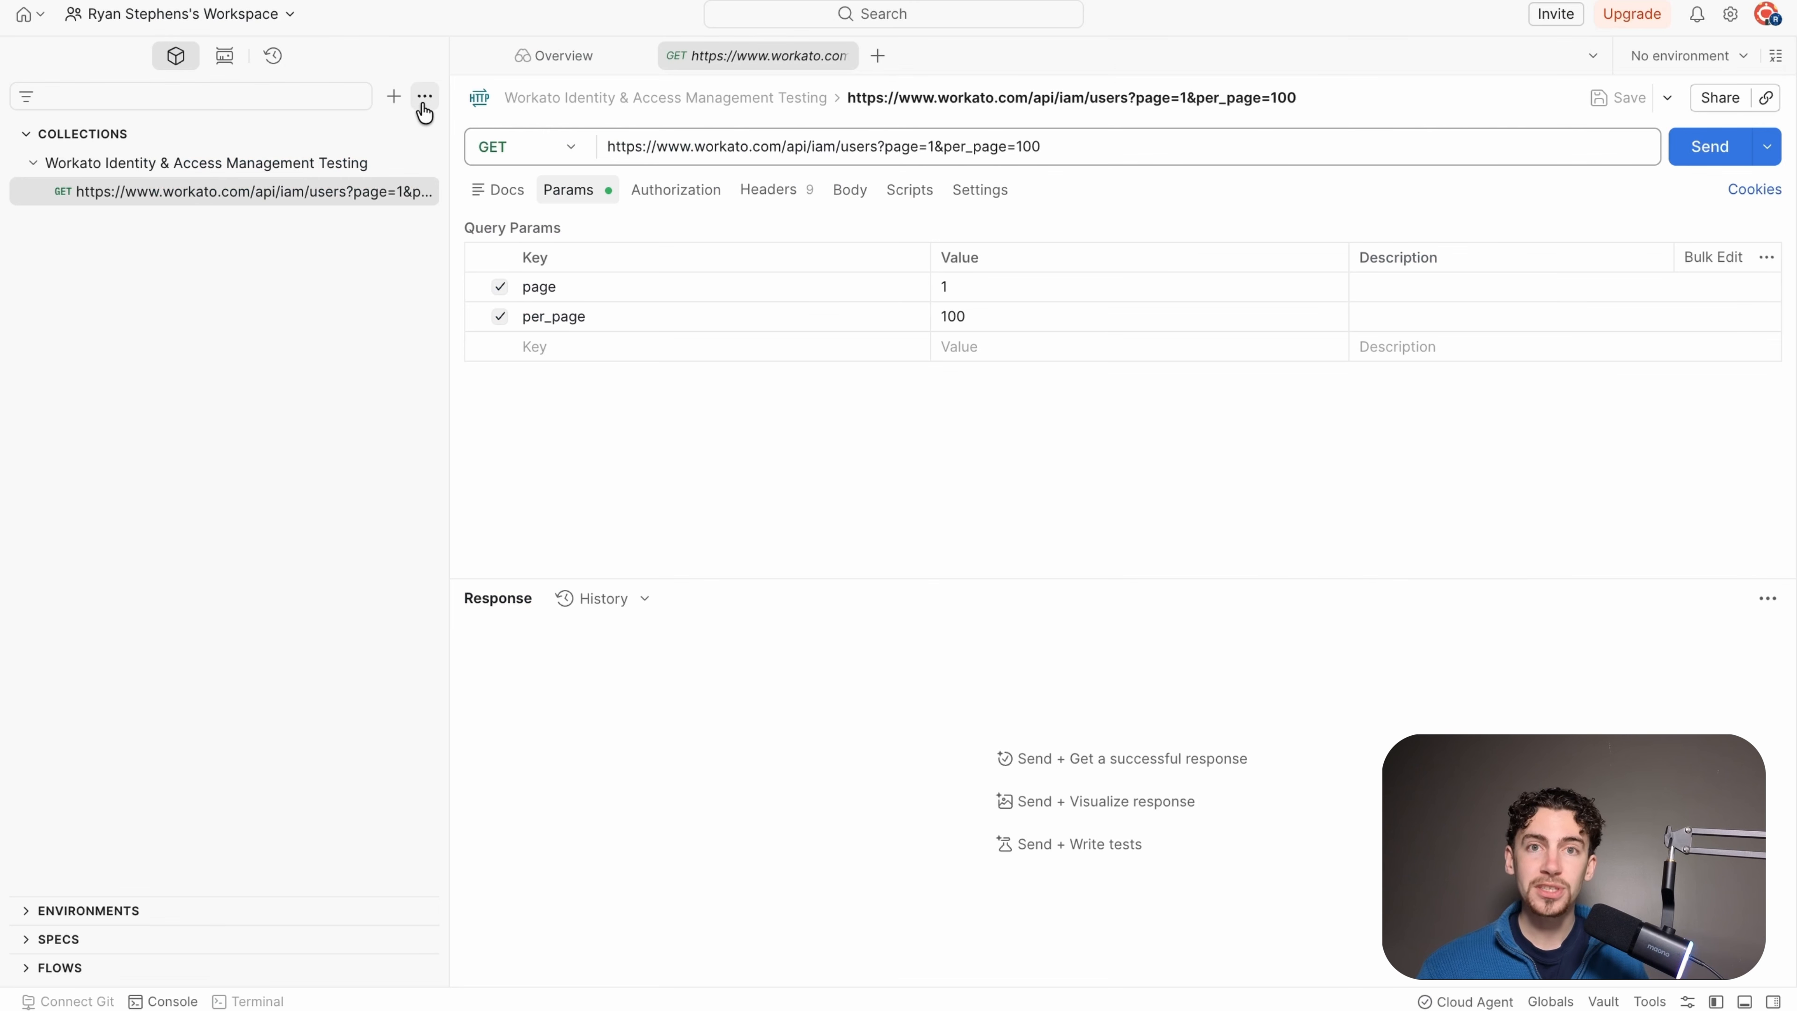
- In Postman, import the copied Create user group cURL request into the Workato Identity & Access Management Testing collection
click(426, 99)
click(443, 134)
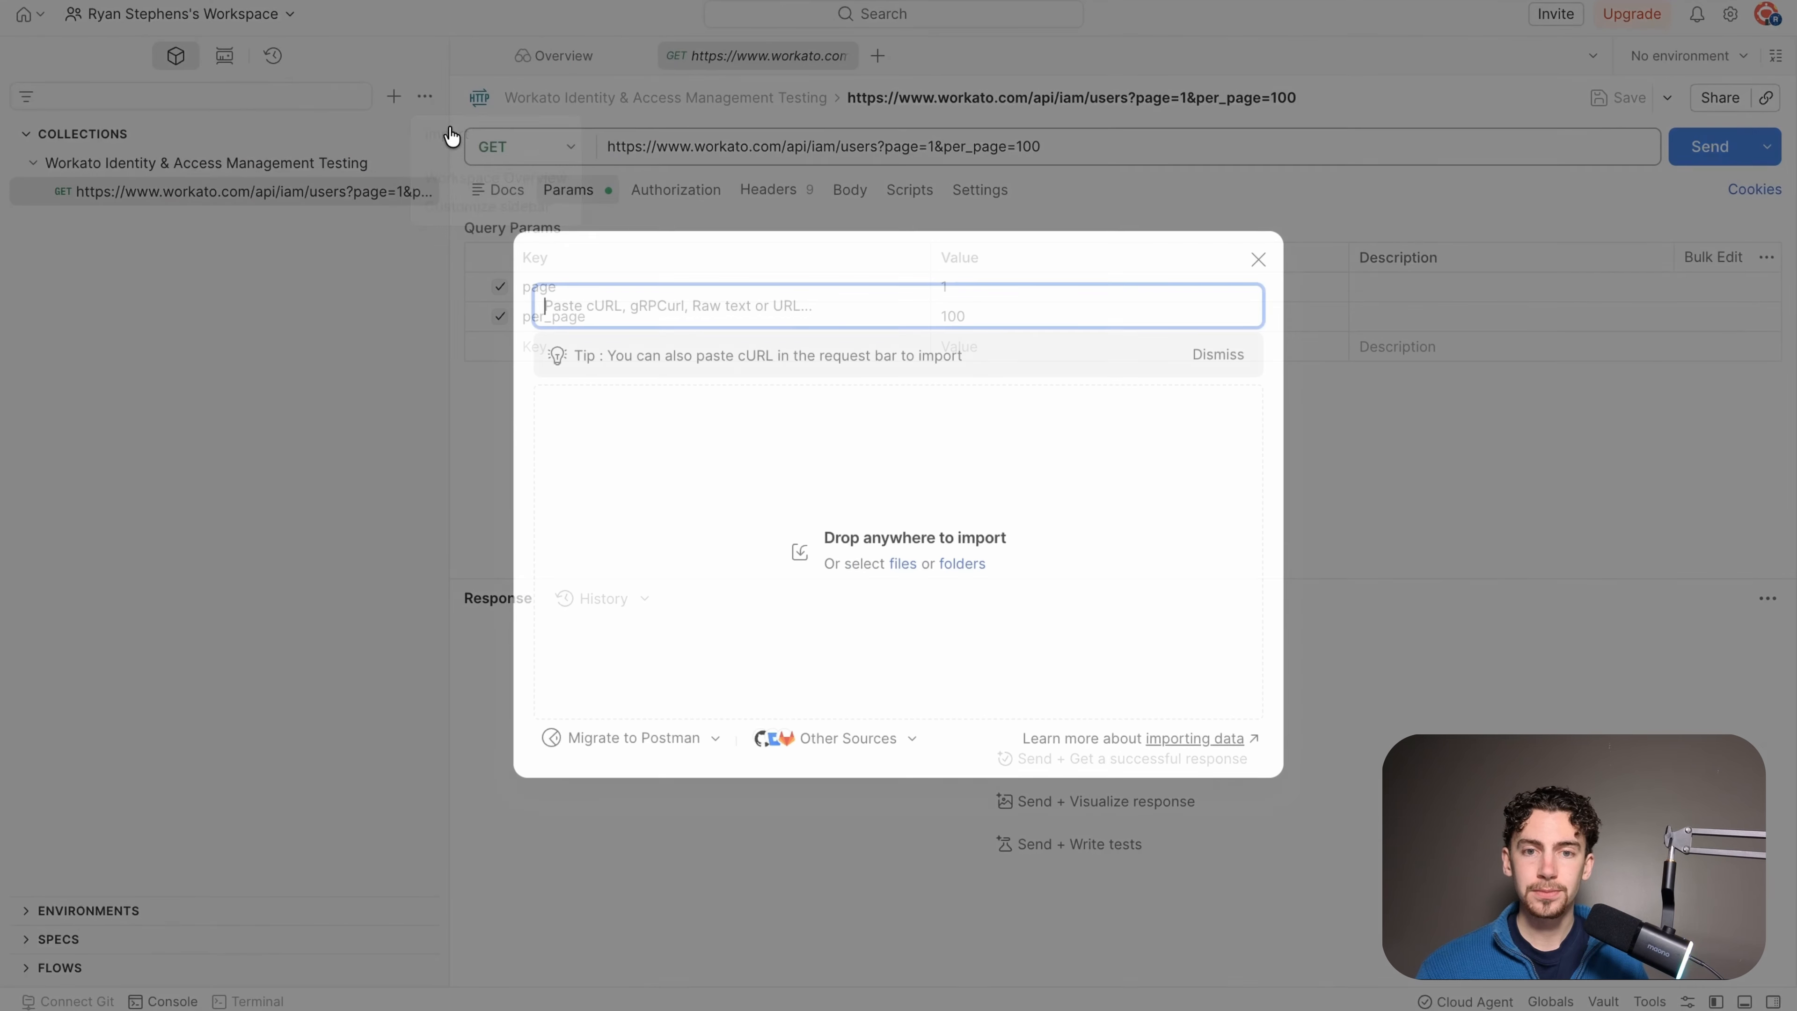
key(ctrl+v)
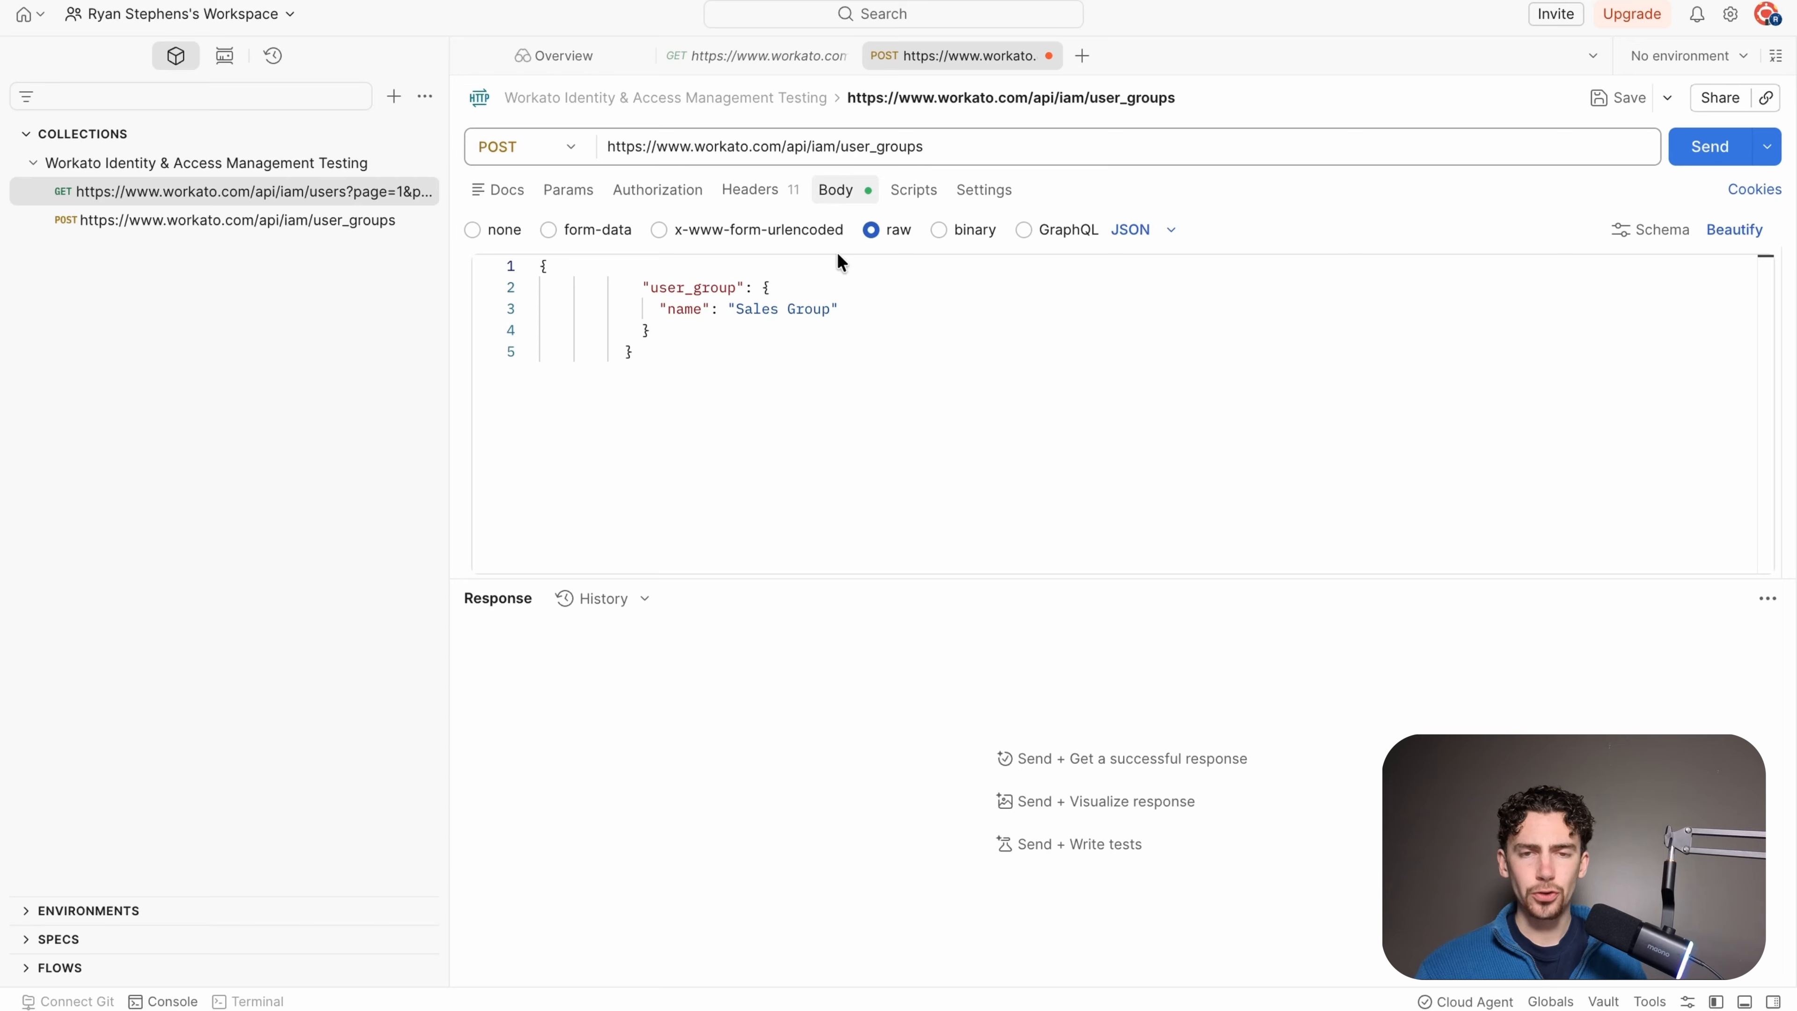
- Set the user group name in the request body to "Product Management", remove the trailing comma, and send the request
drag(830, 309, 735, 311)
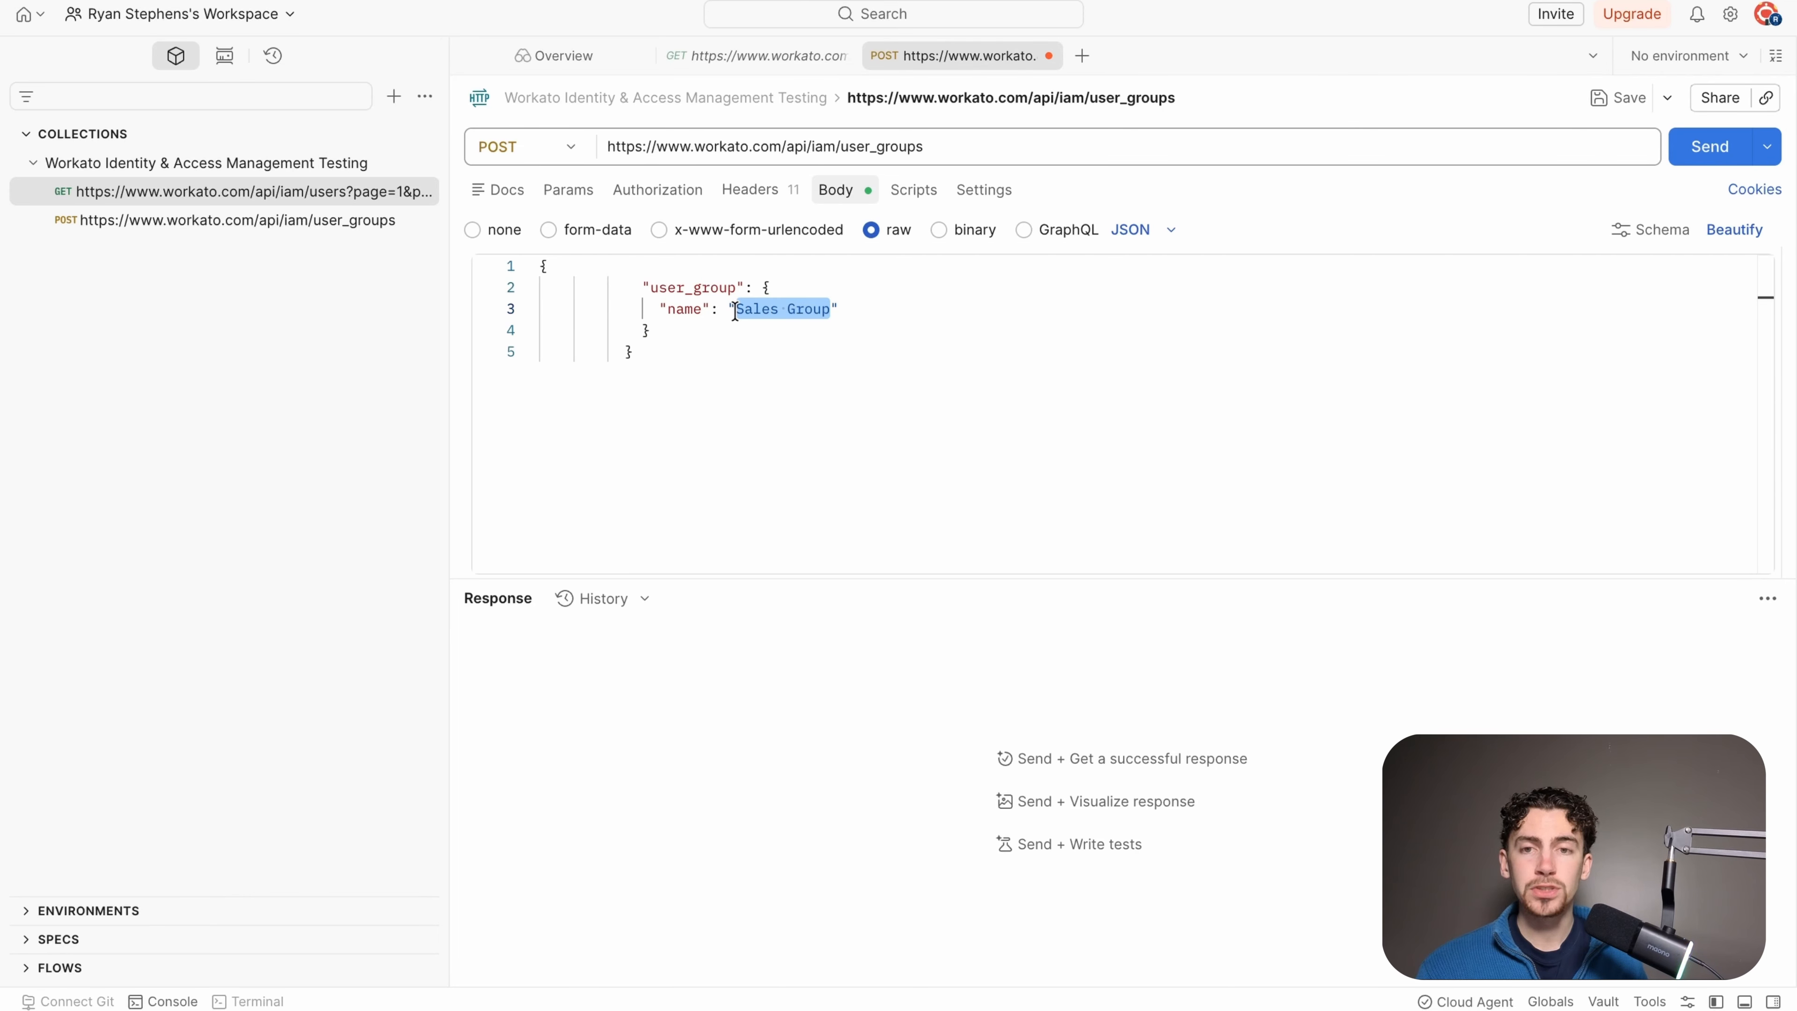
text(Product Management)
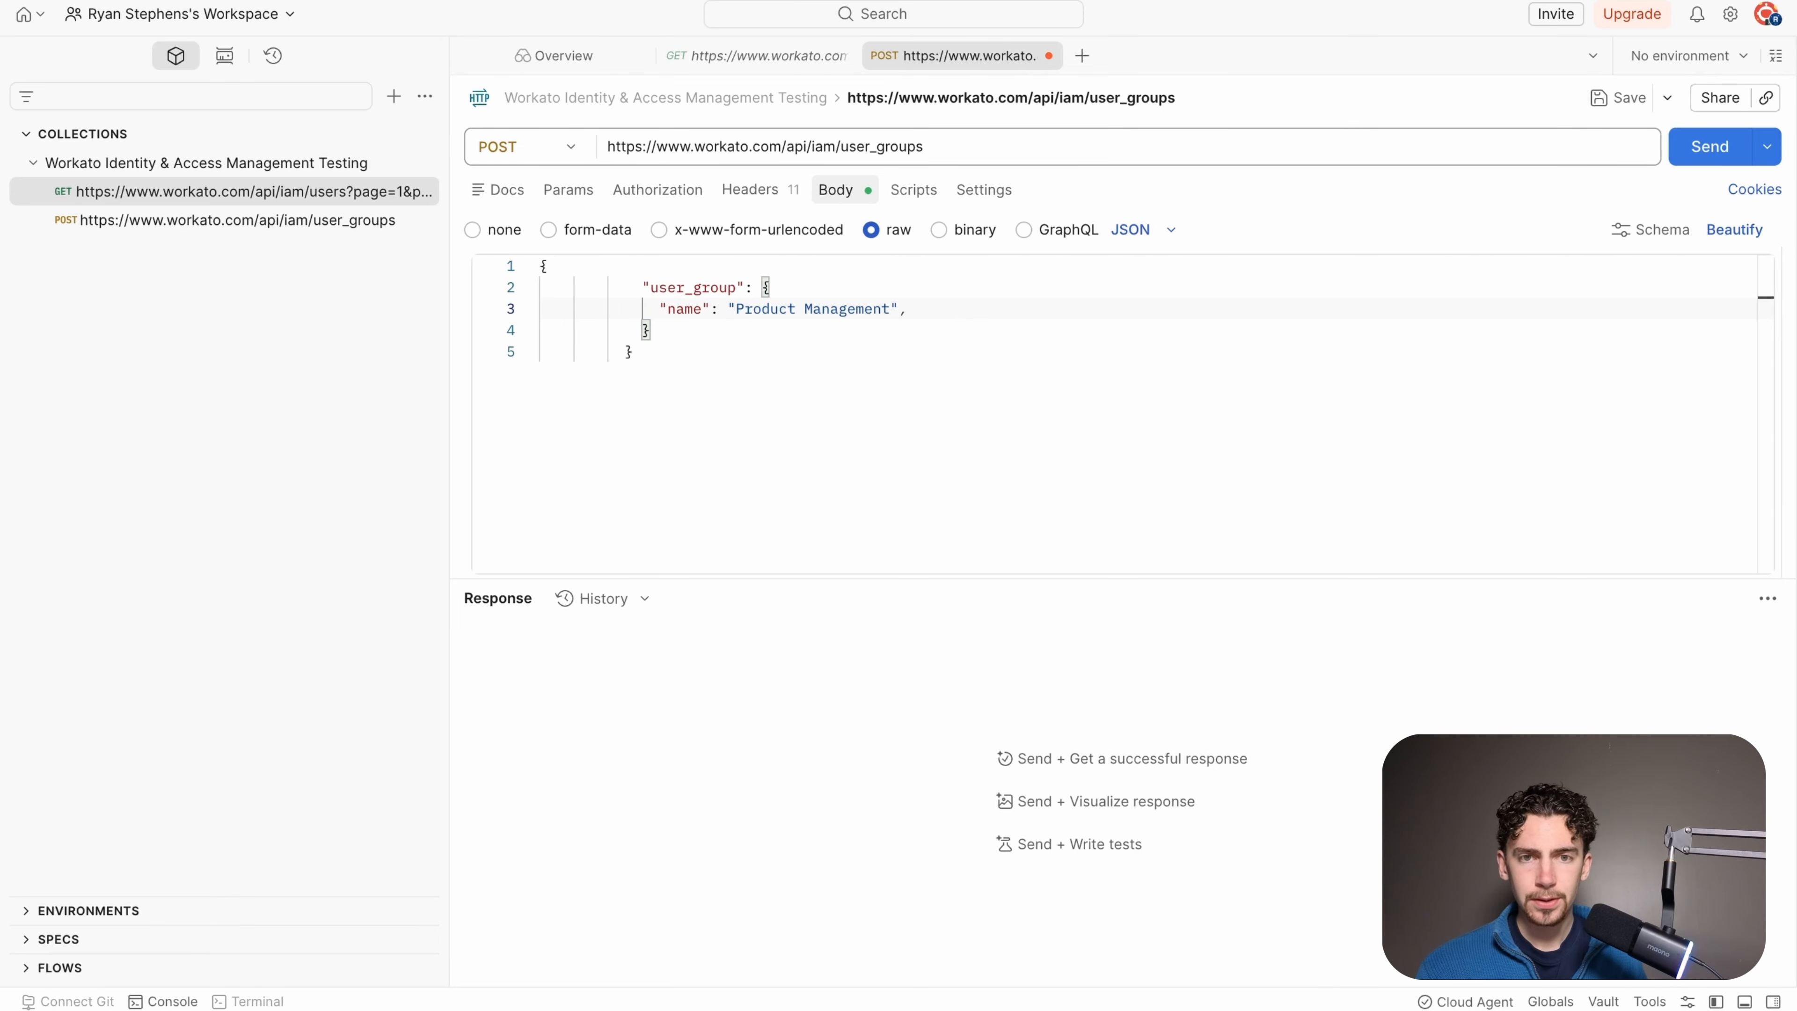
key(End)
key(BackSpace)
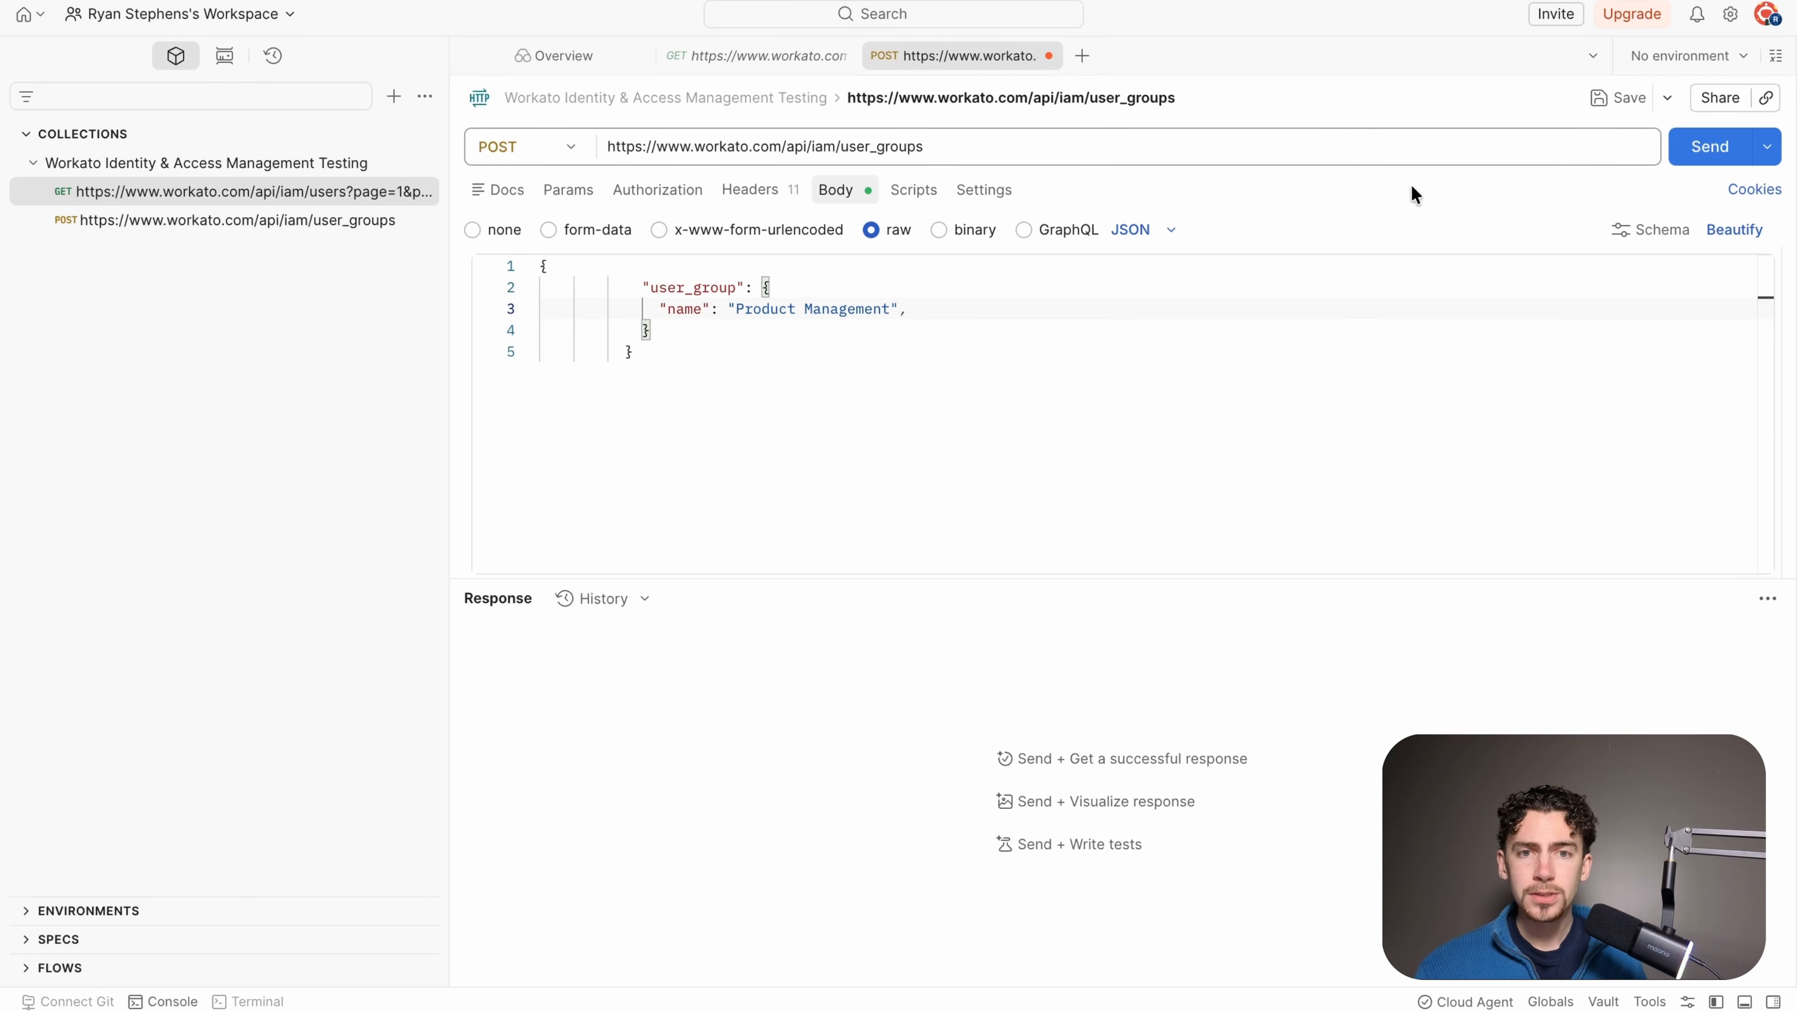
click(1711, 149)
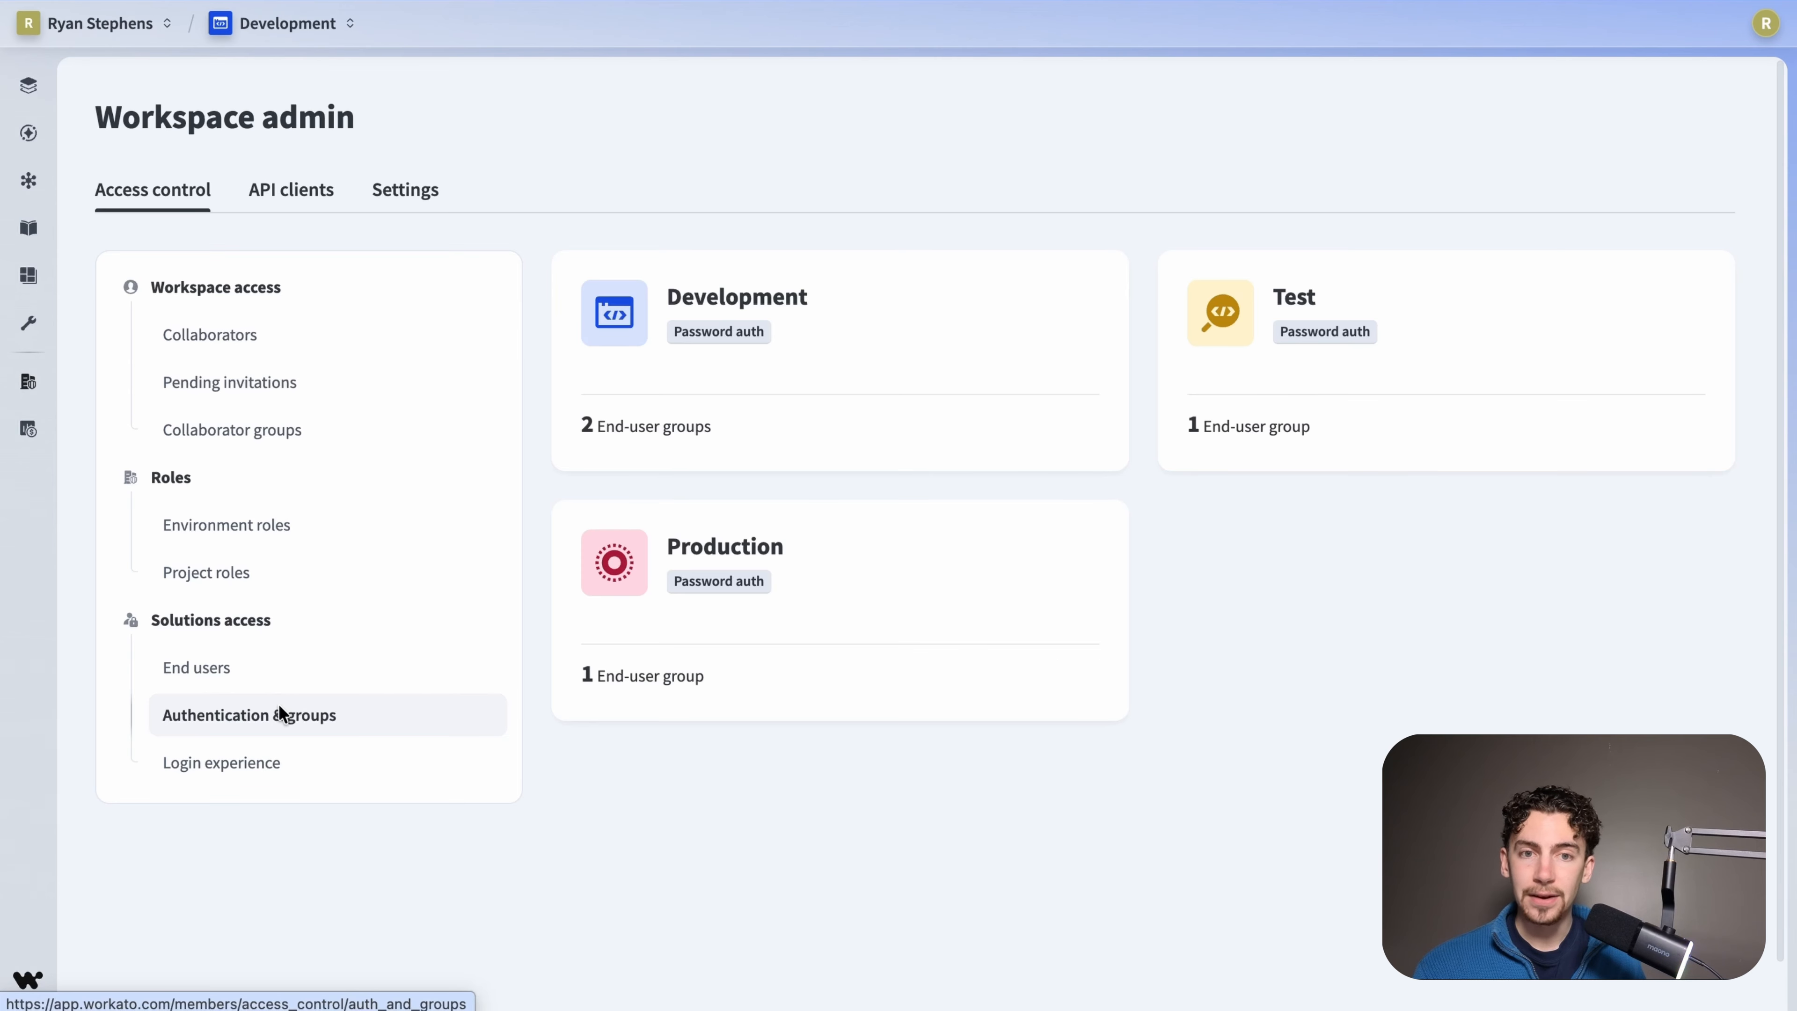
- In Workato, open the Development environment's groups, and grant the Product Management end-user group access to the Onboarding Genie
click(859, 347)
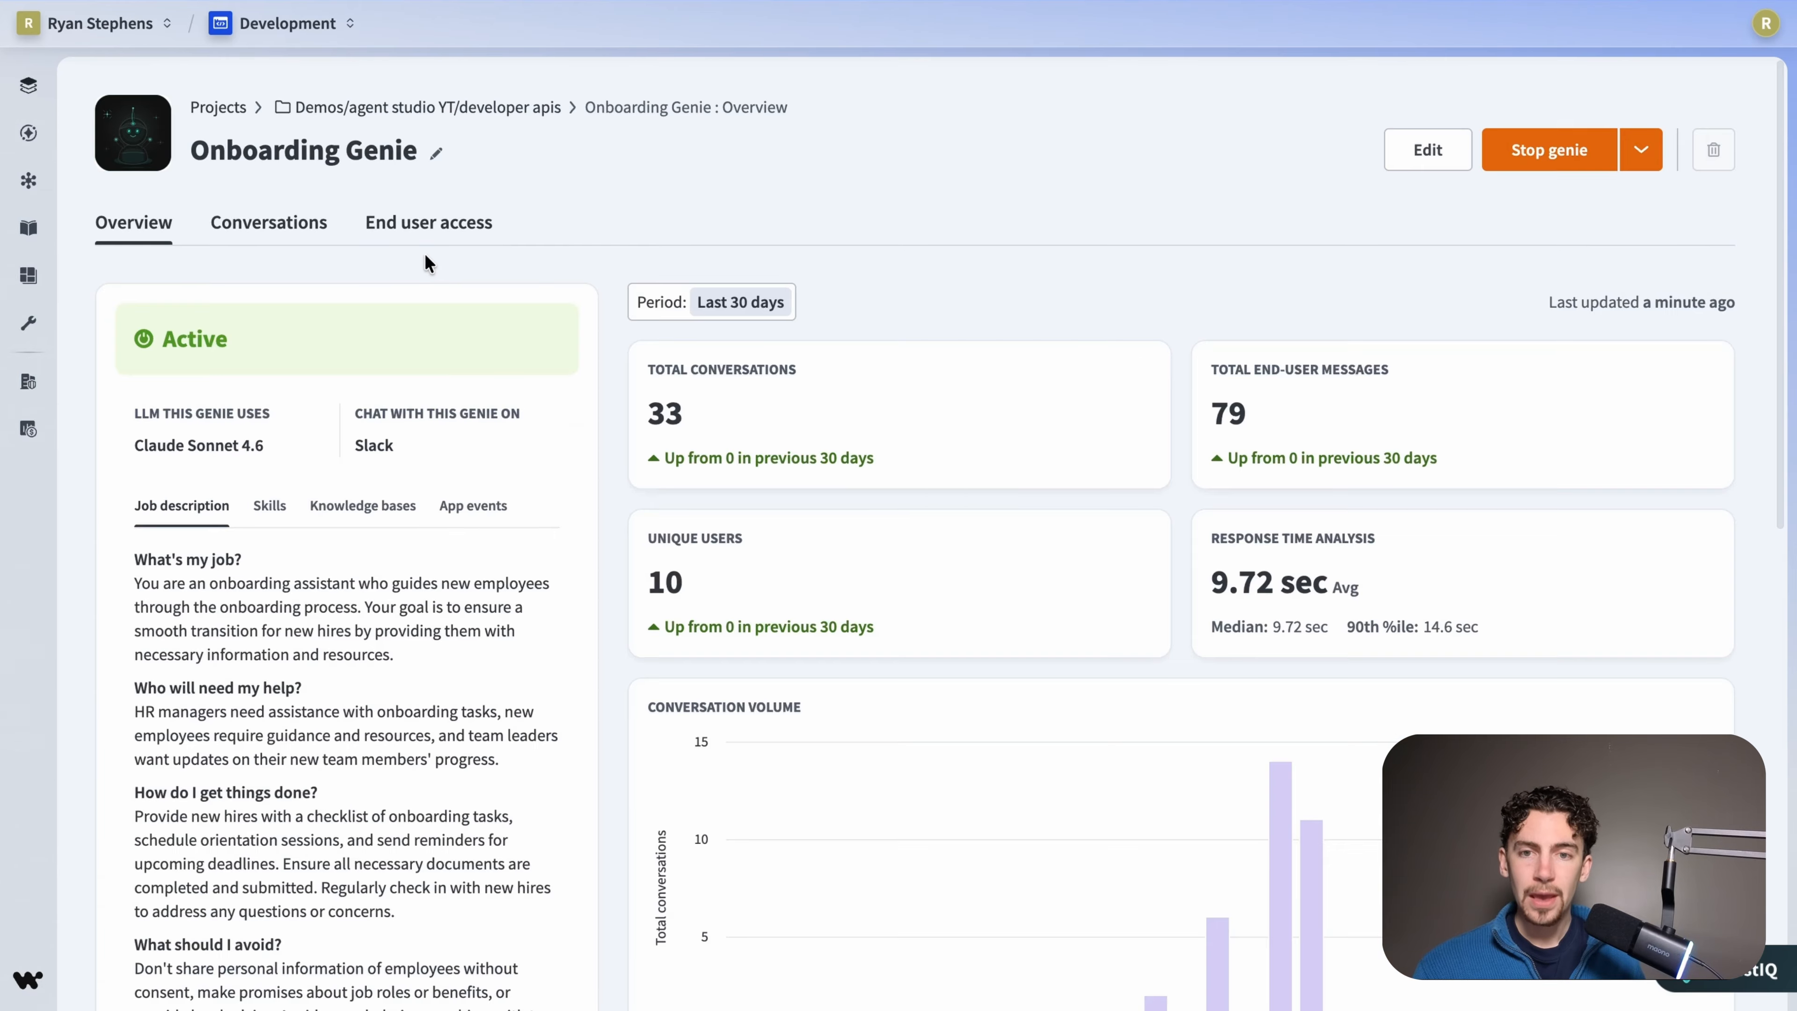
click(423, 214)
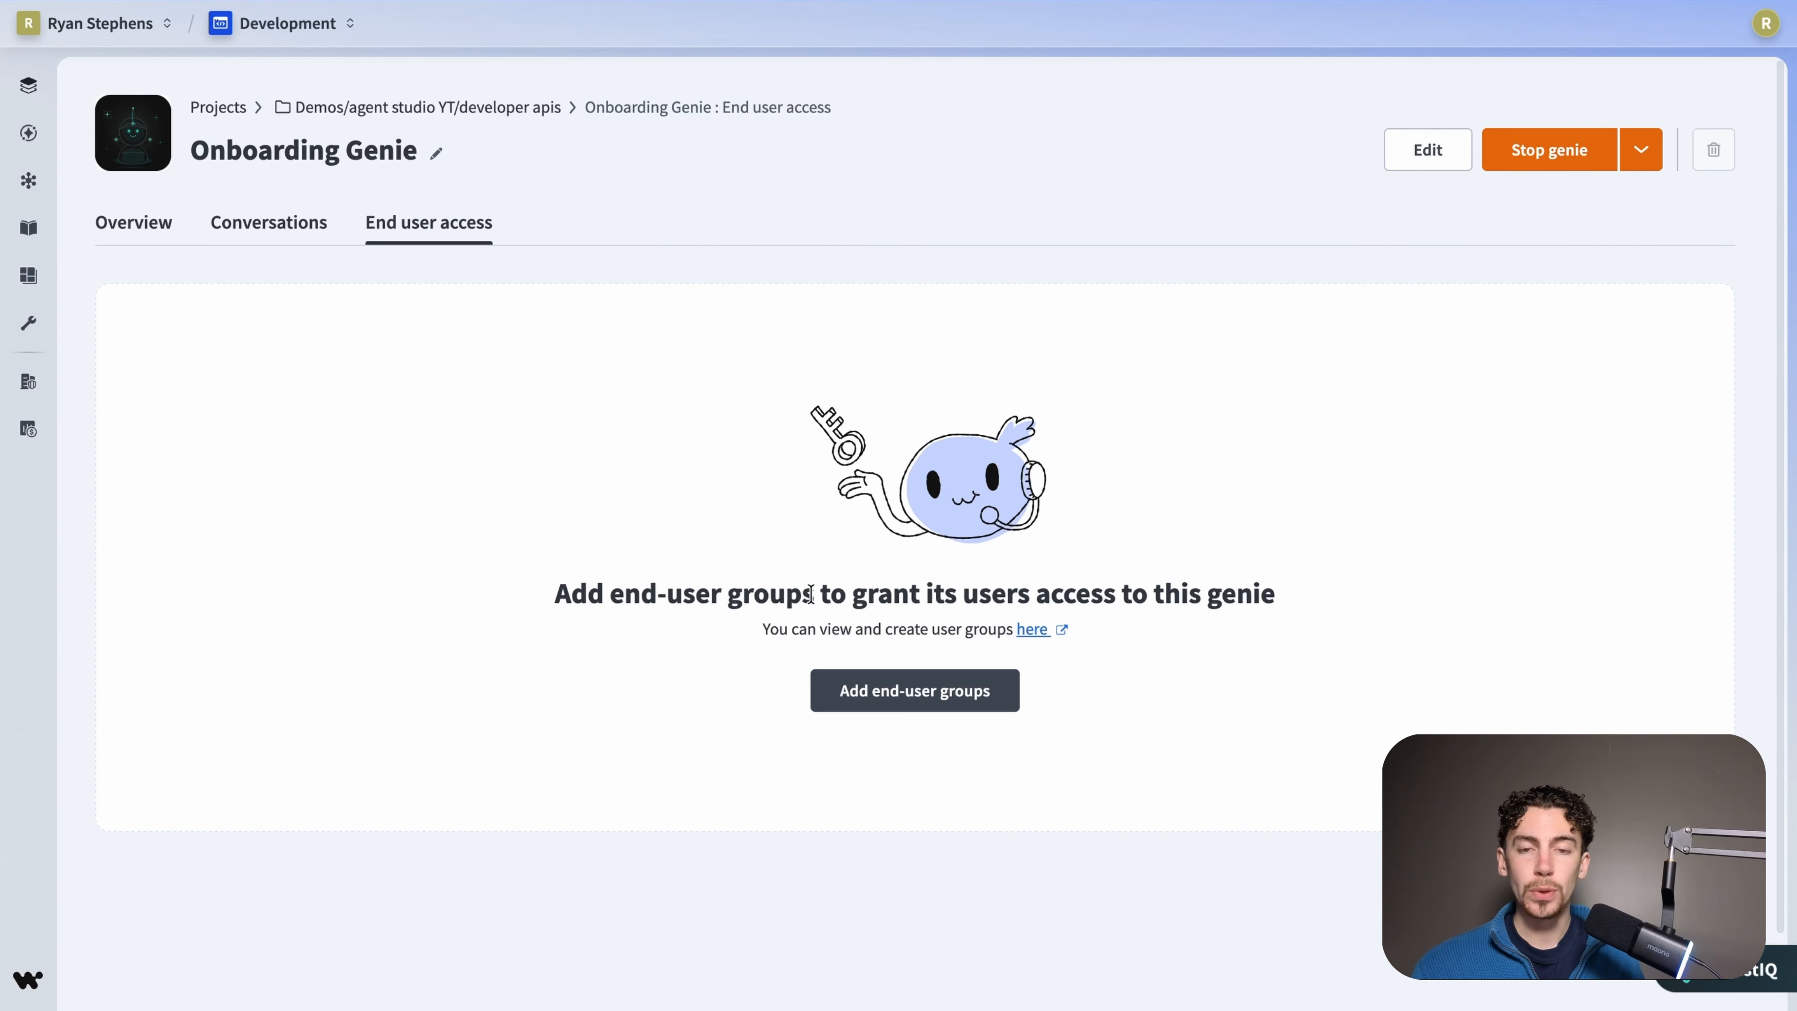
click(911, 683)
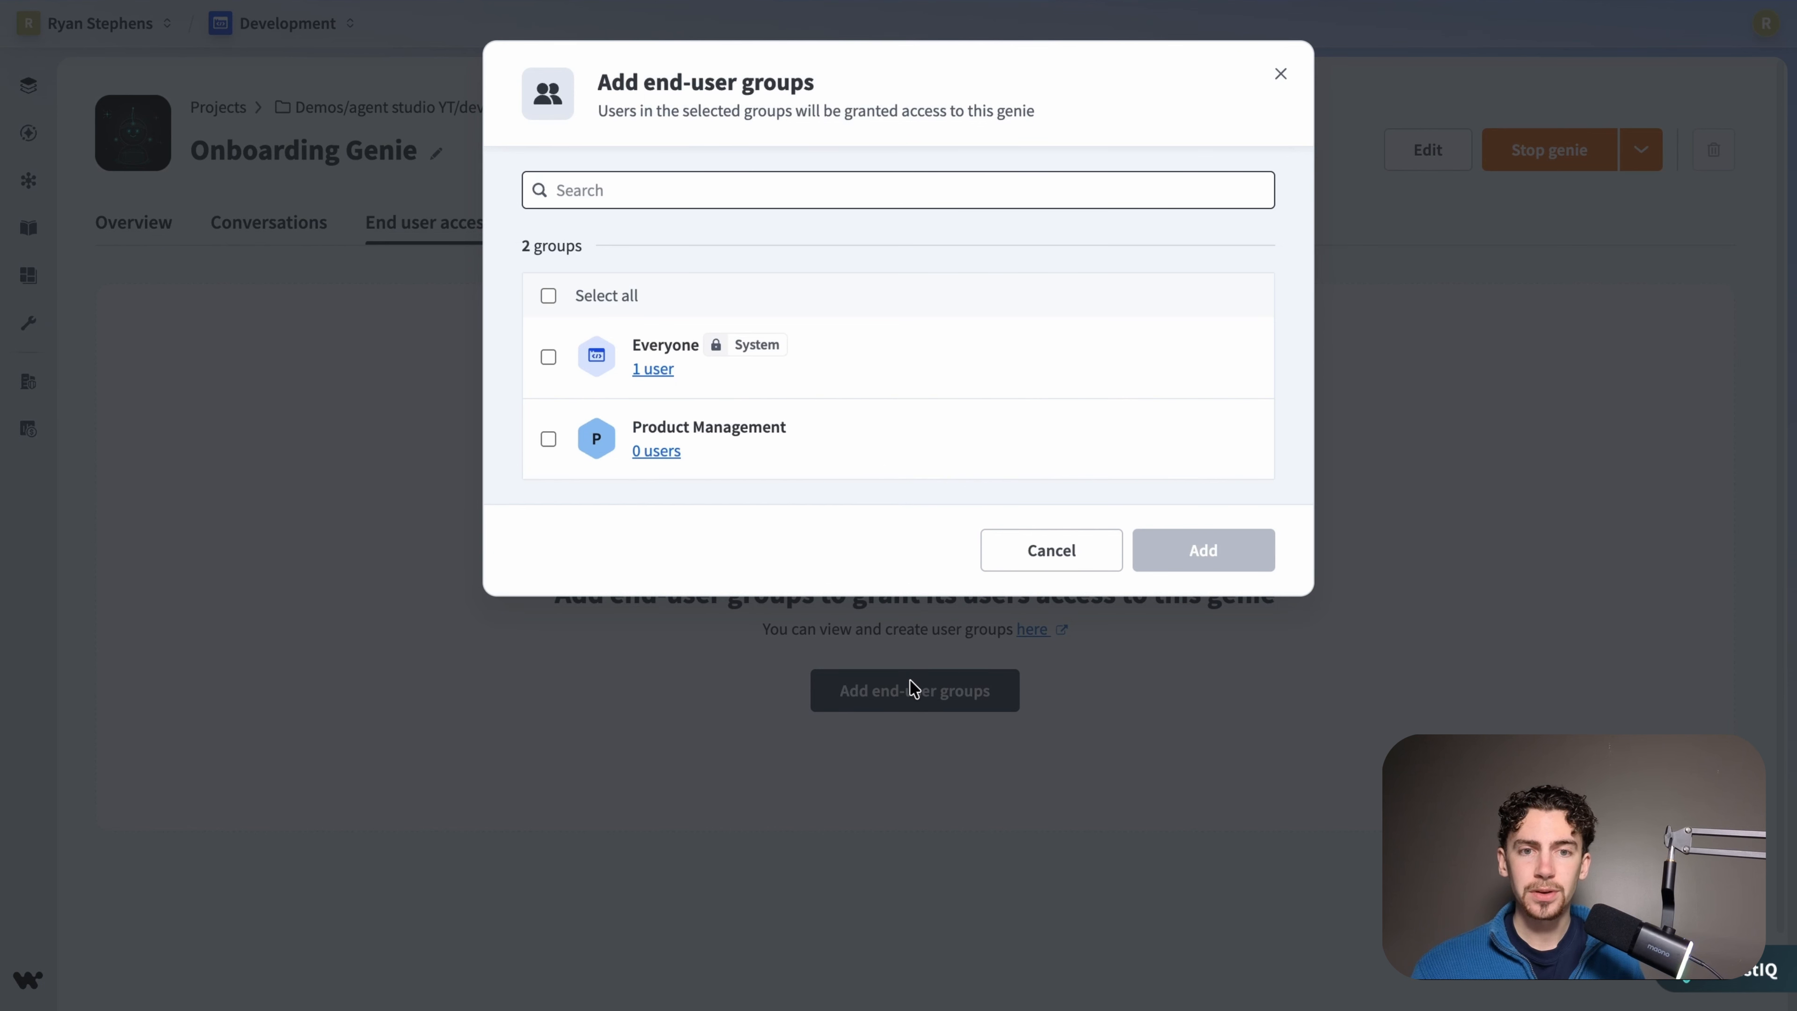
click(901, 443)
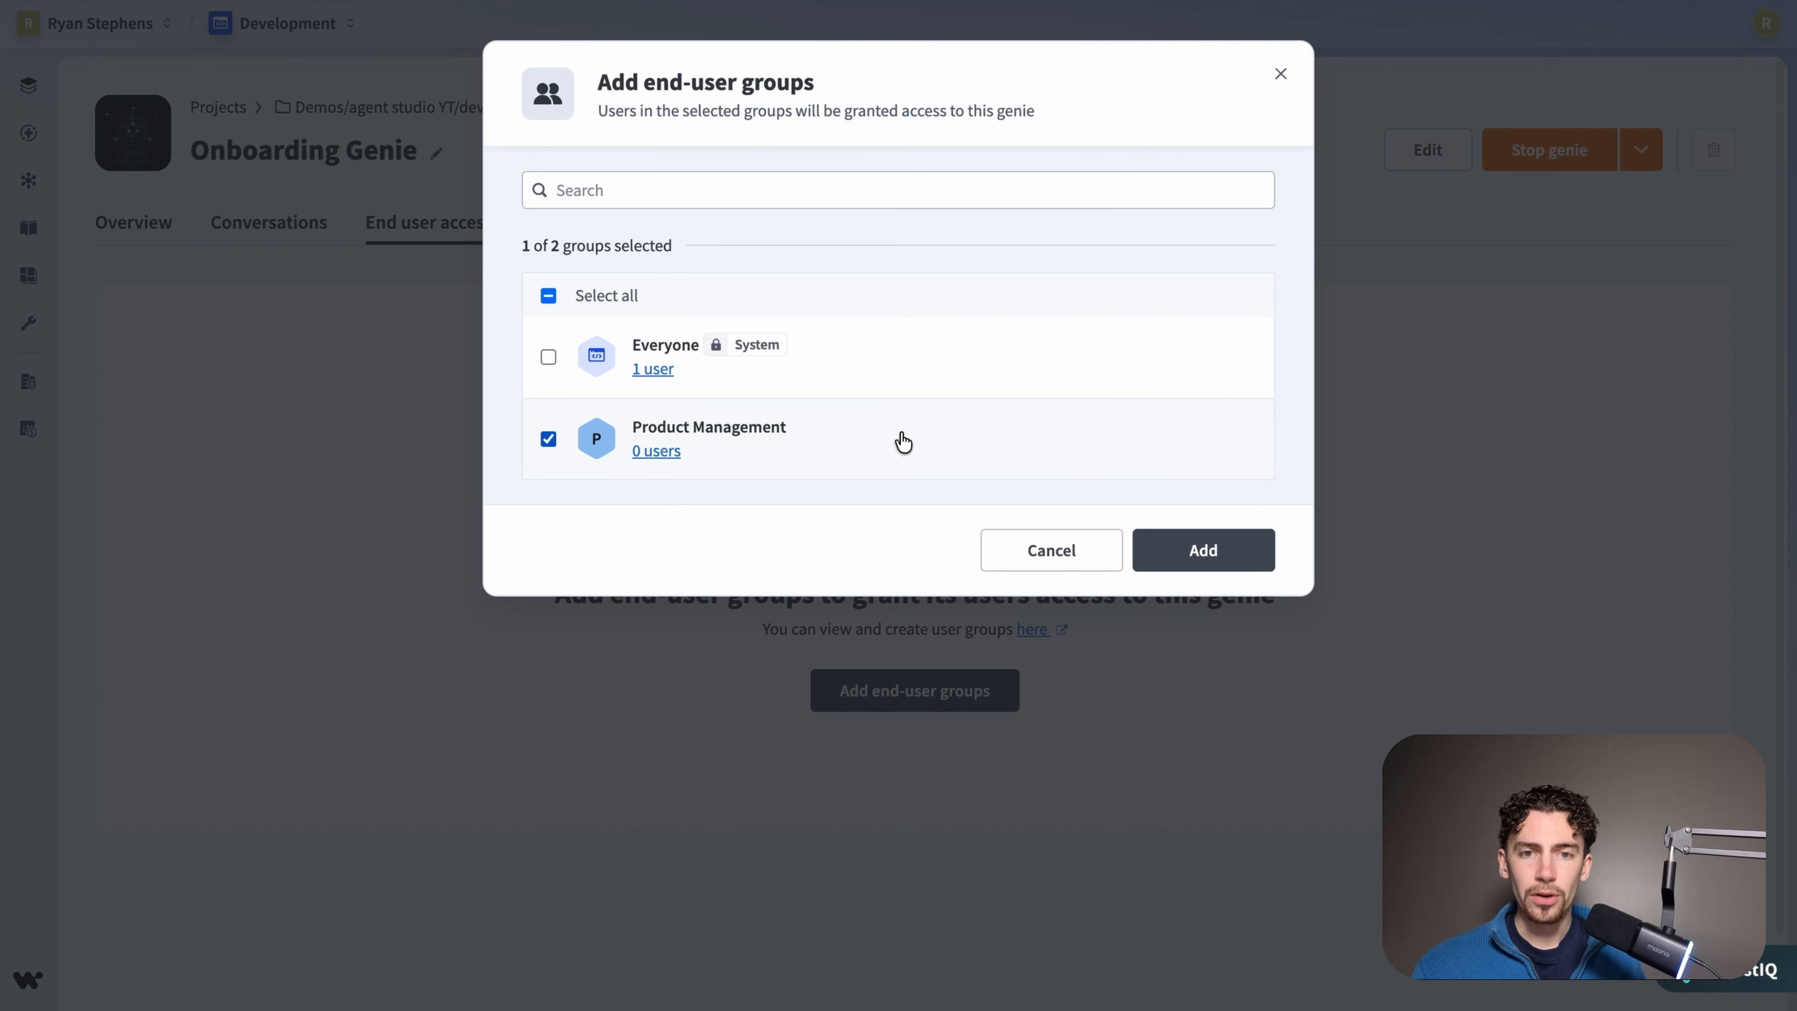
click(1203, 551)
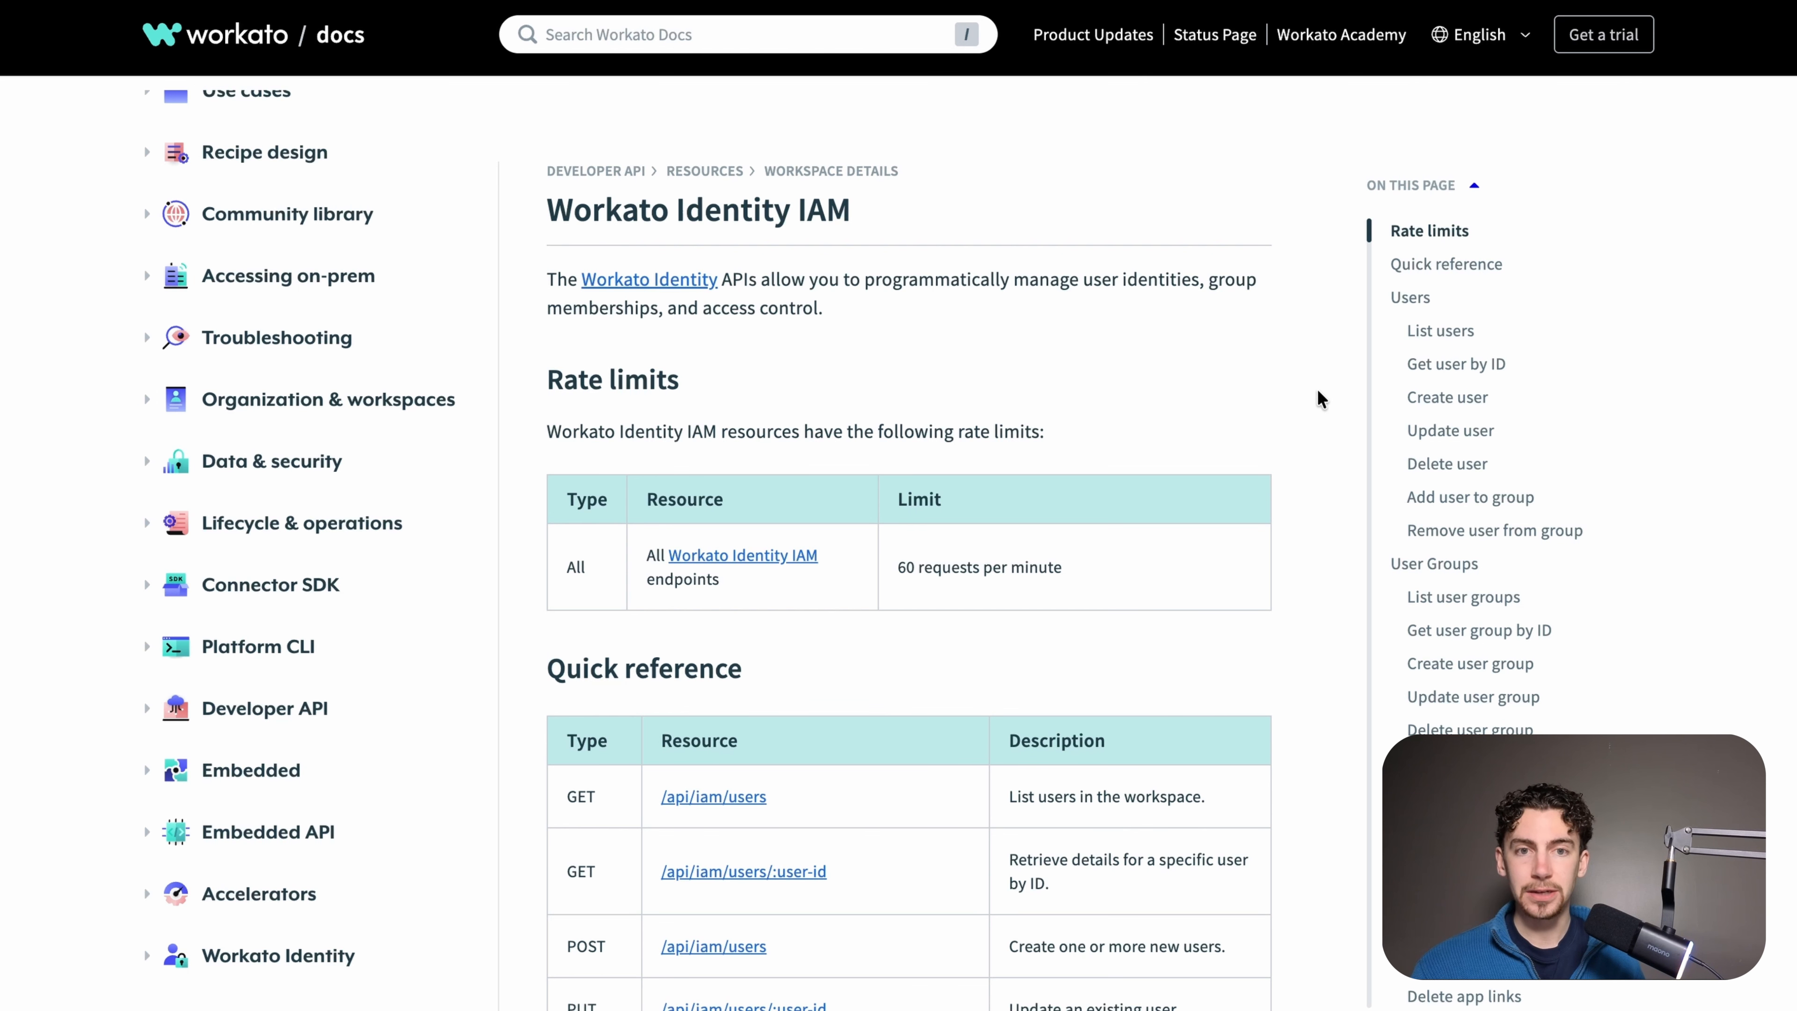
- Copy the Create user sample cURL request from Workato docs and import it into the Workato Identity & Access Management Testing collection in Postman
click(1436, 397)
scroll(1323, 504, down, 12)
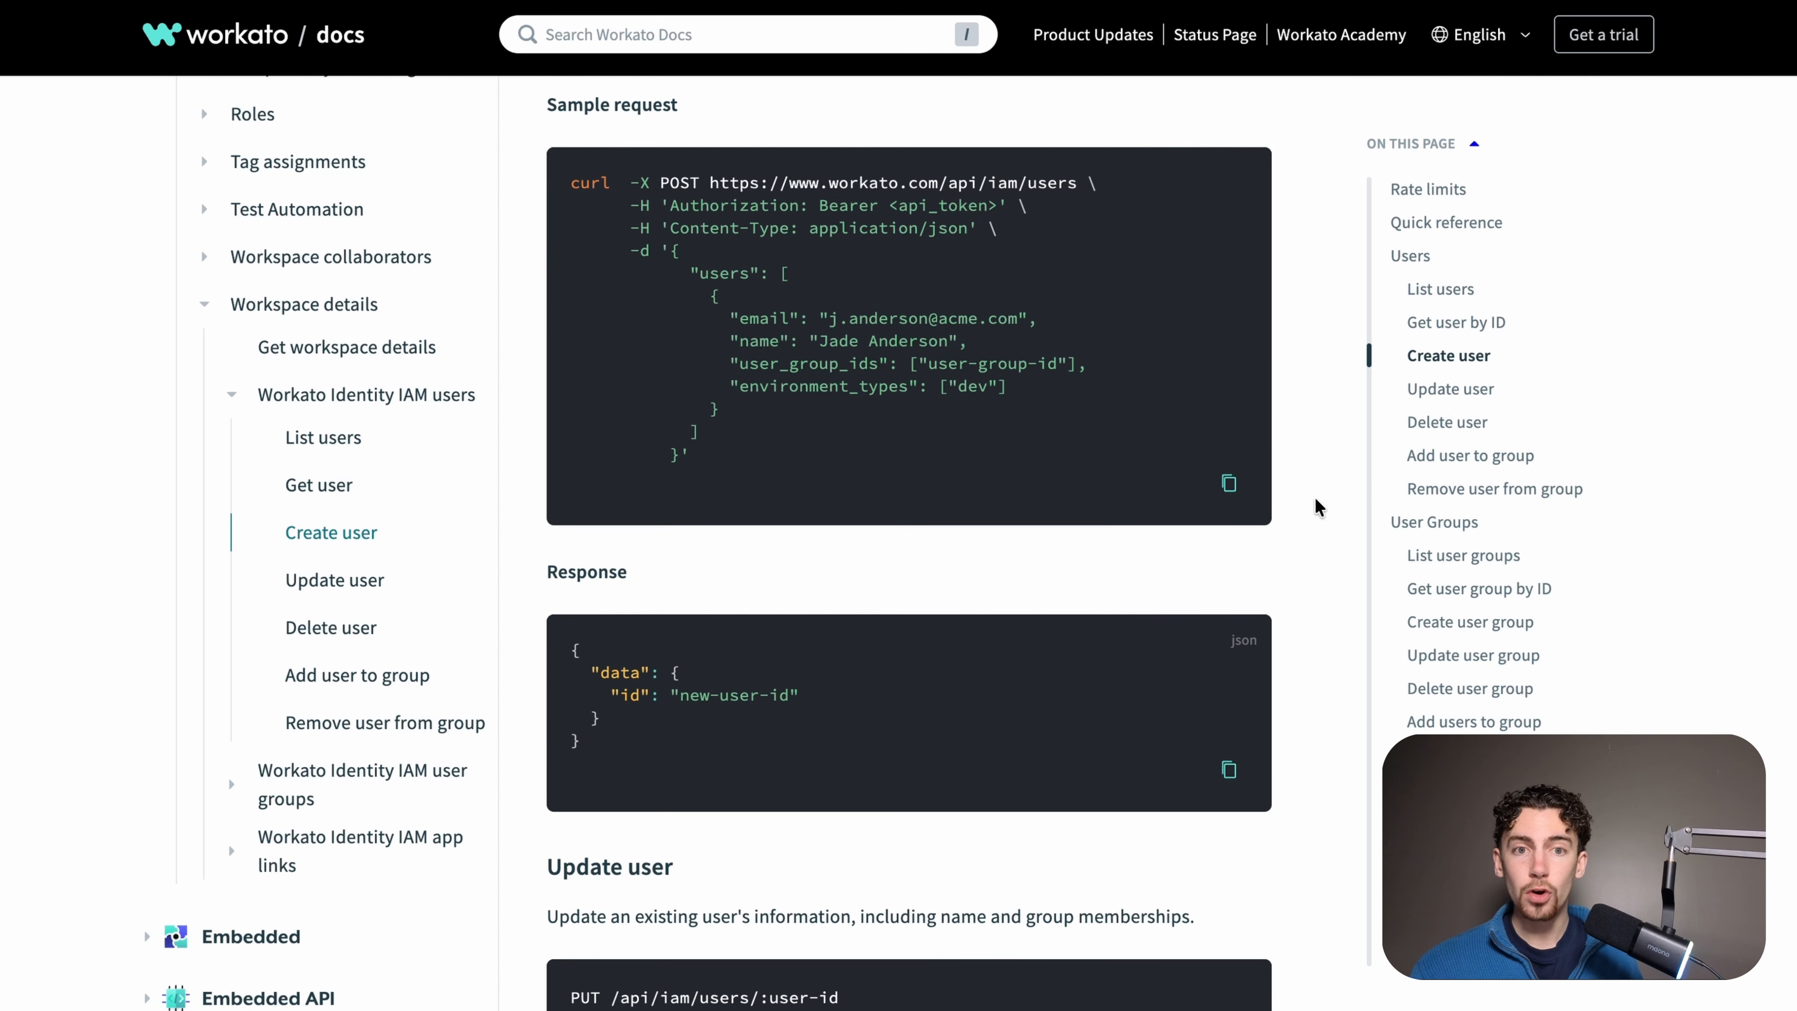
click(1230, 485)
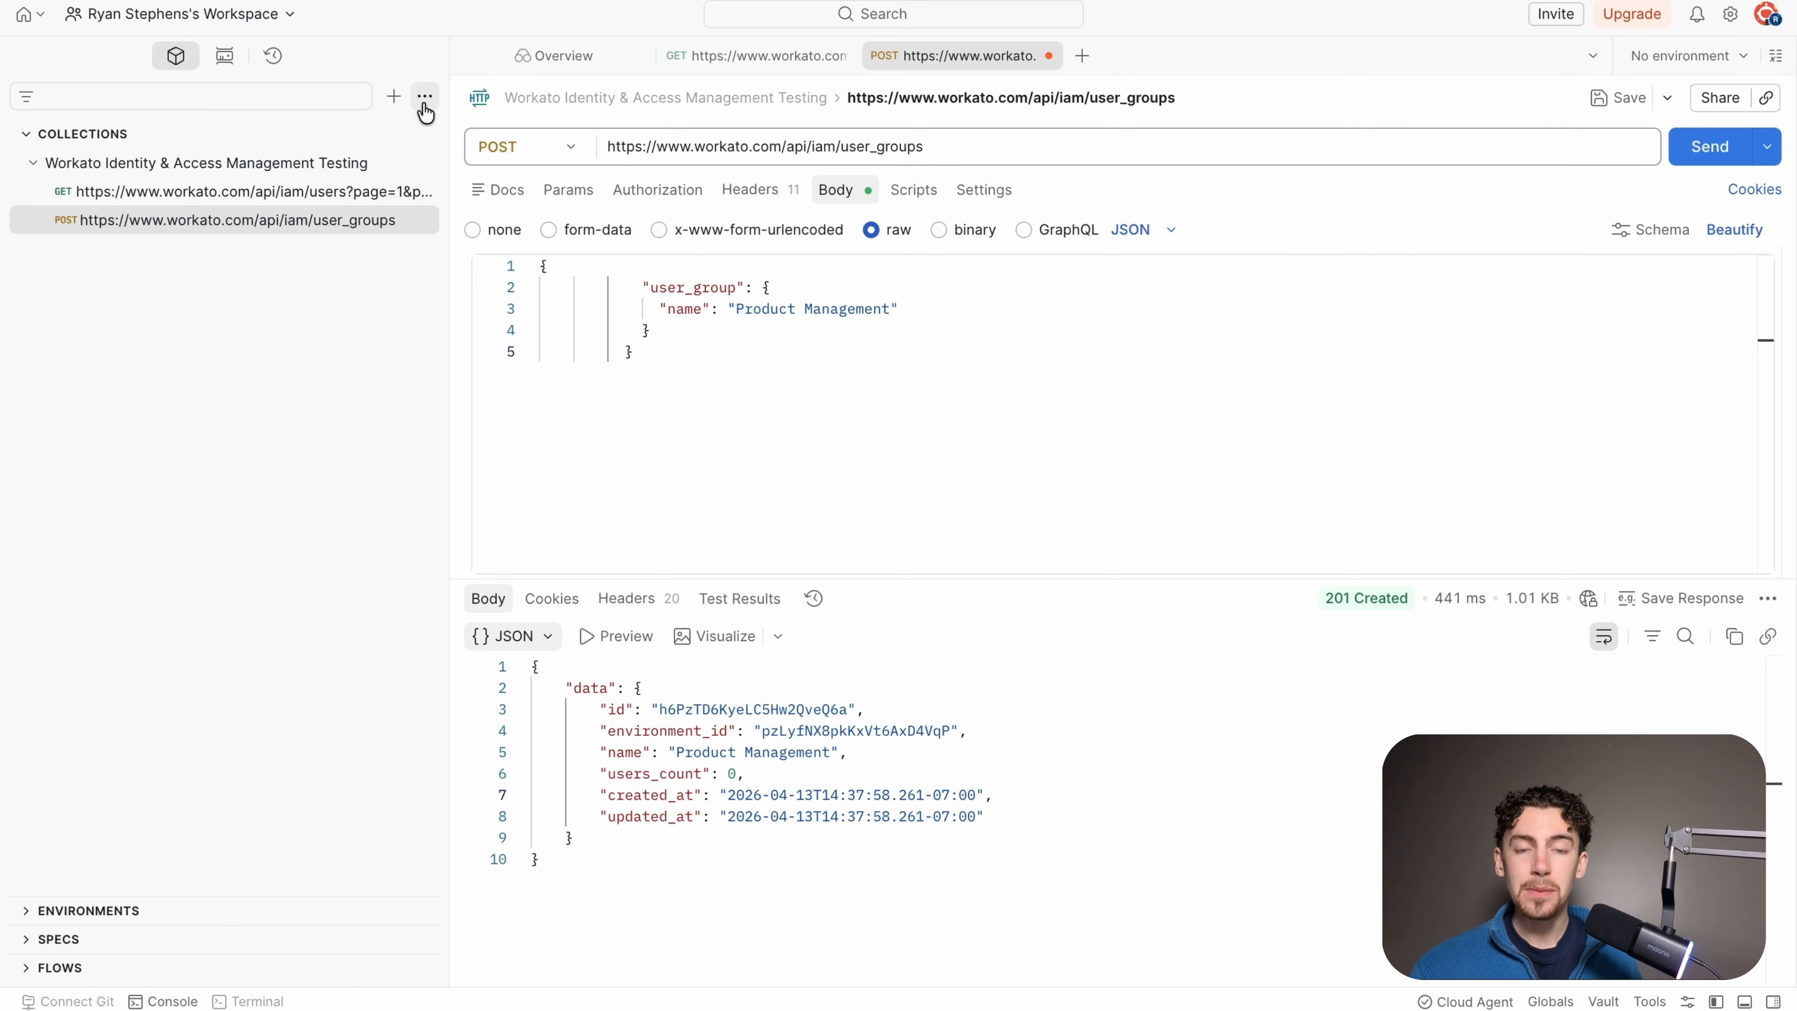
click(425, 97)
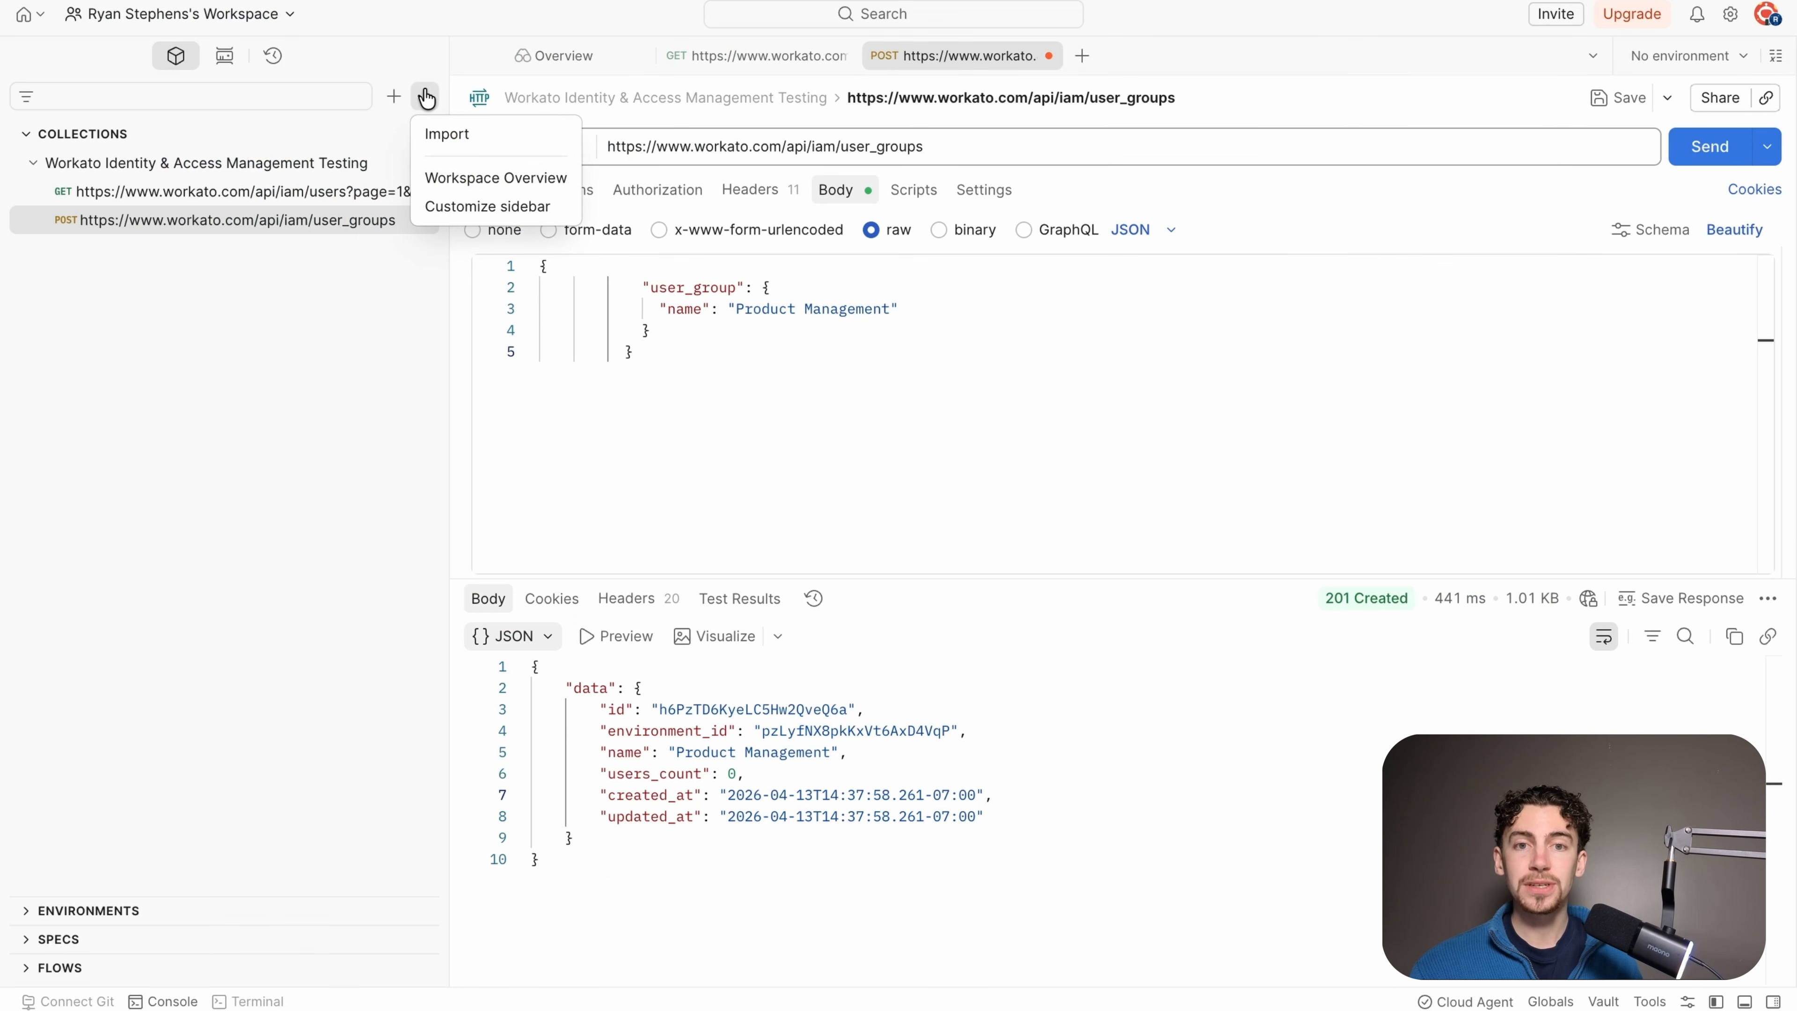
click(453, 131)
key(ctrl+v)
key(Return)
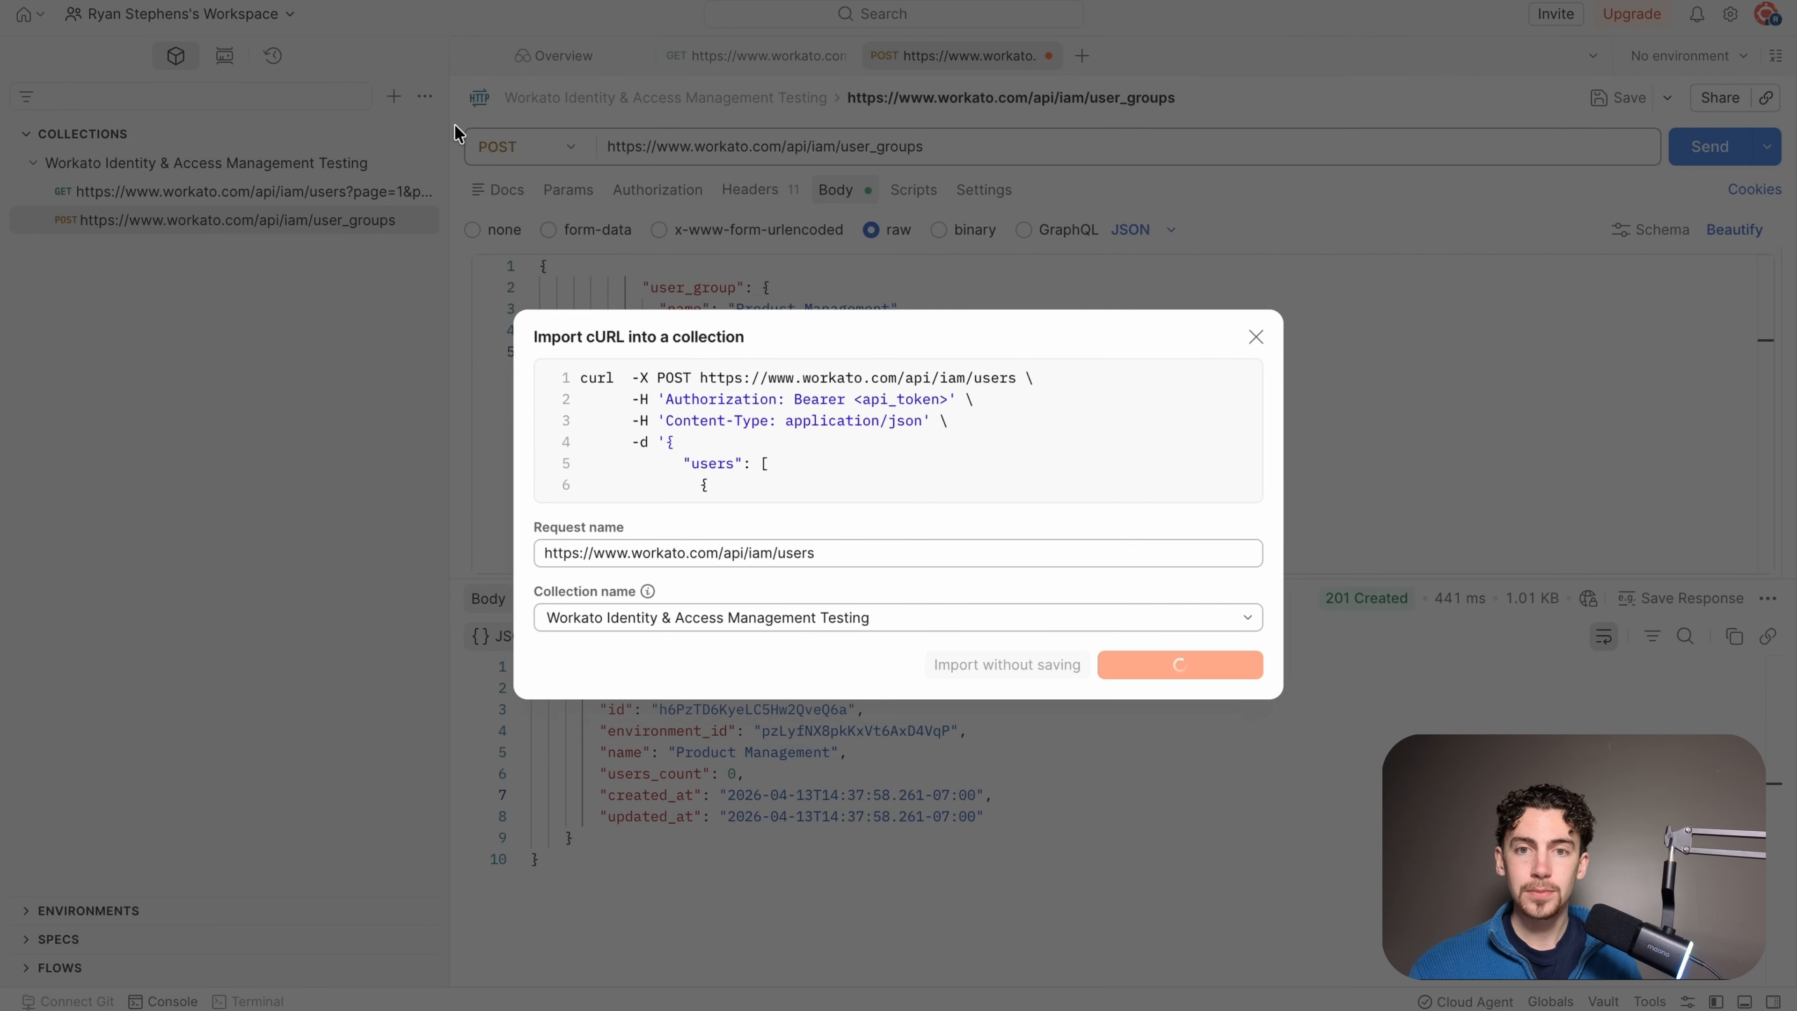
- Copy the Product Management group's ID from the user_groups response and paste it as the user_group_ids value in the Create user request body
click(371, 219)
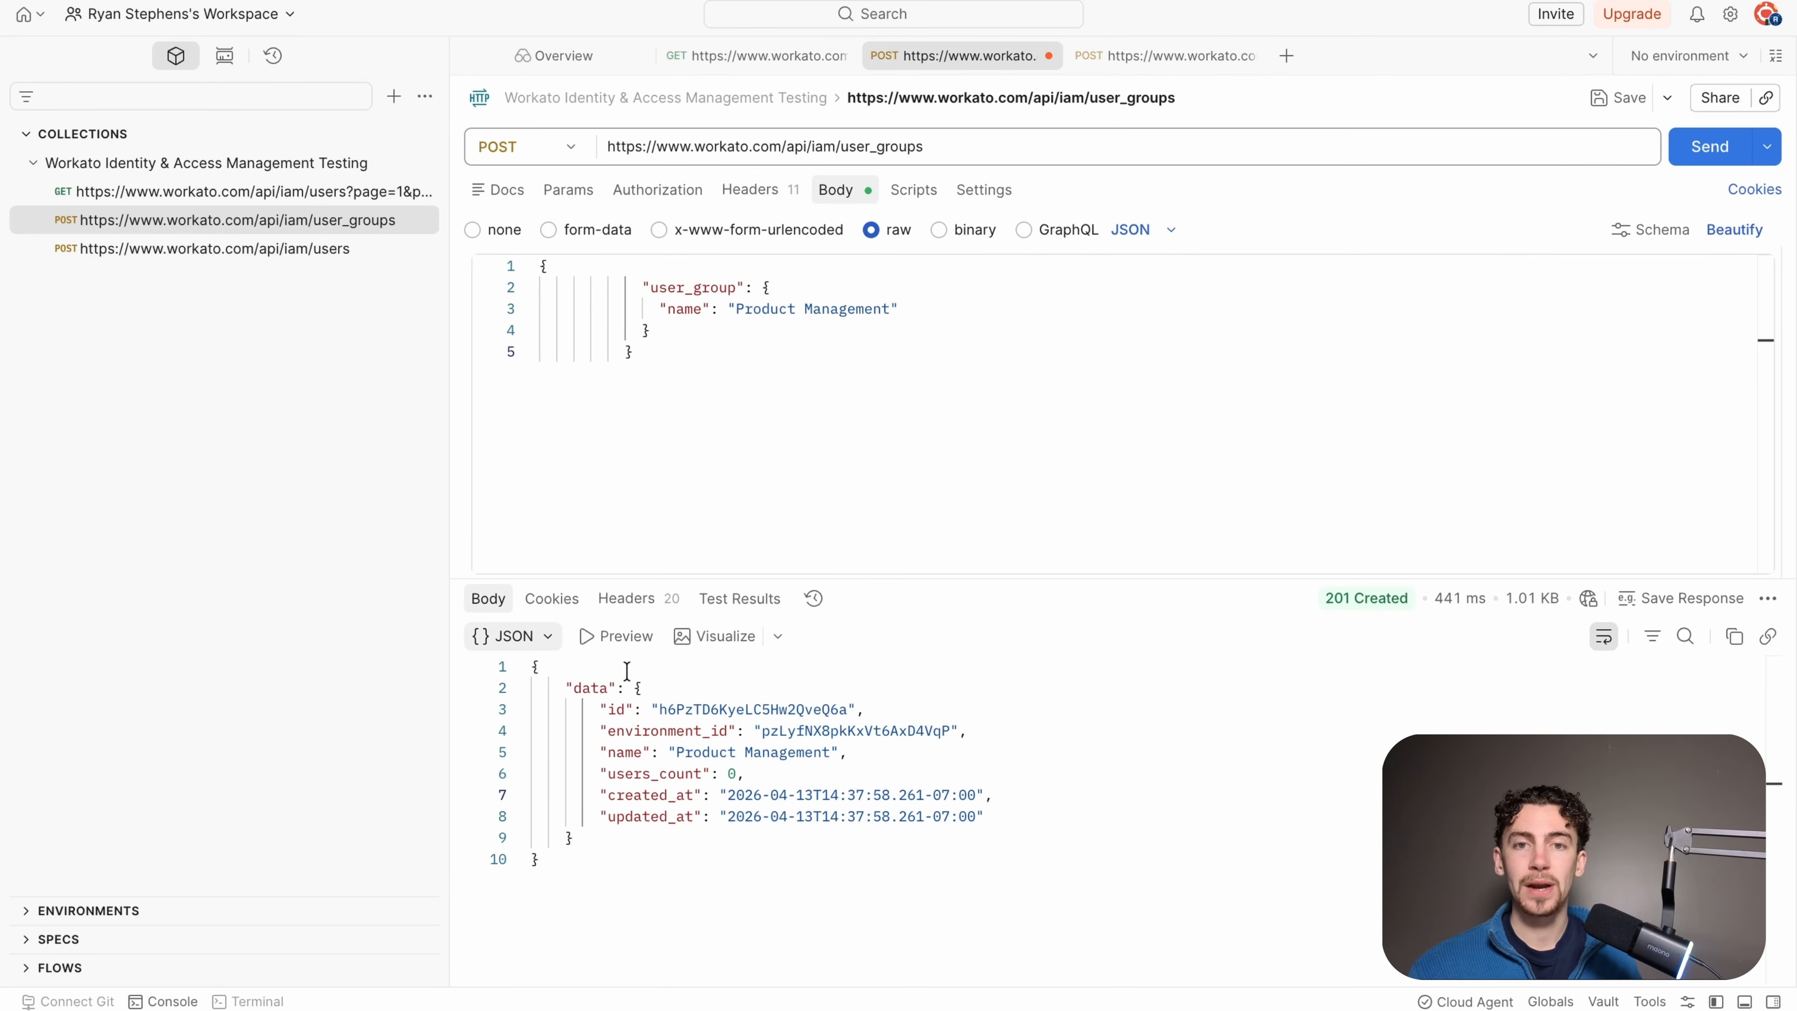
drag(658, 708, 846, 709)
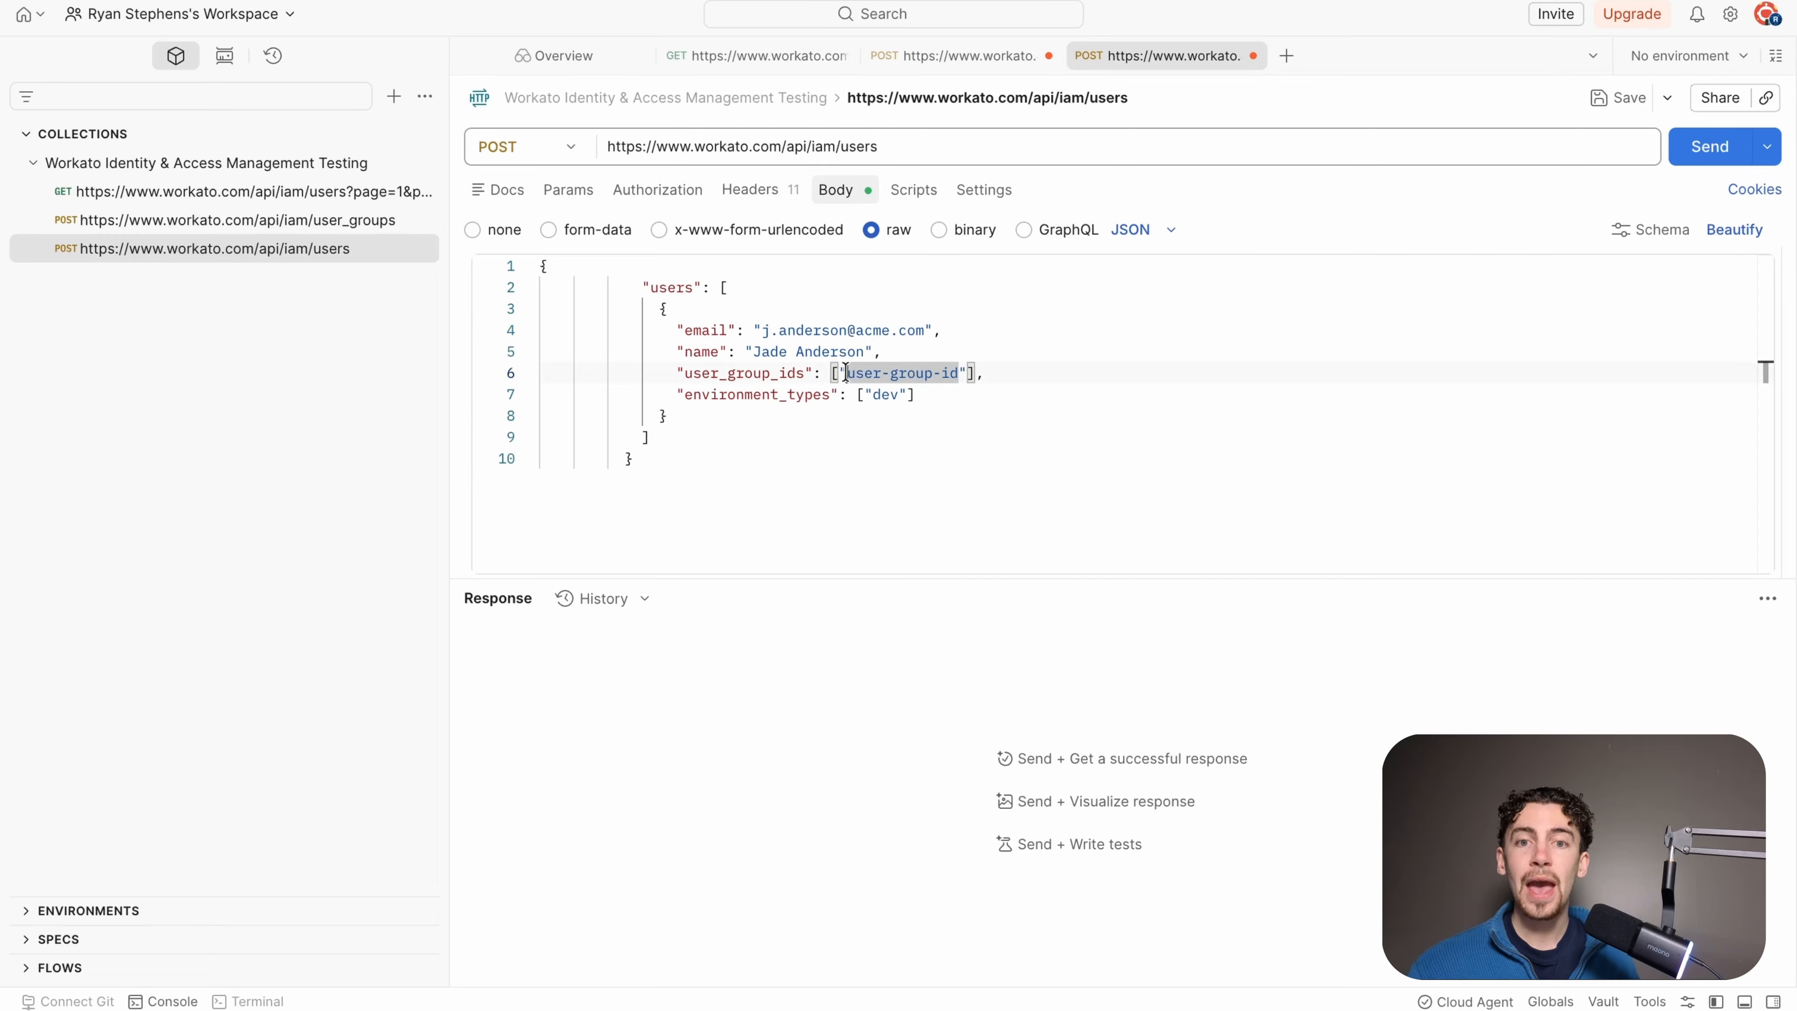
drag(847, 373, 960, 368)
key(ctrl+v)
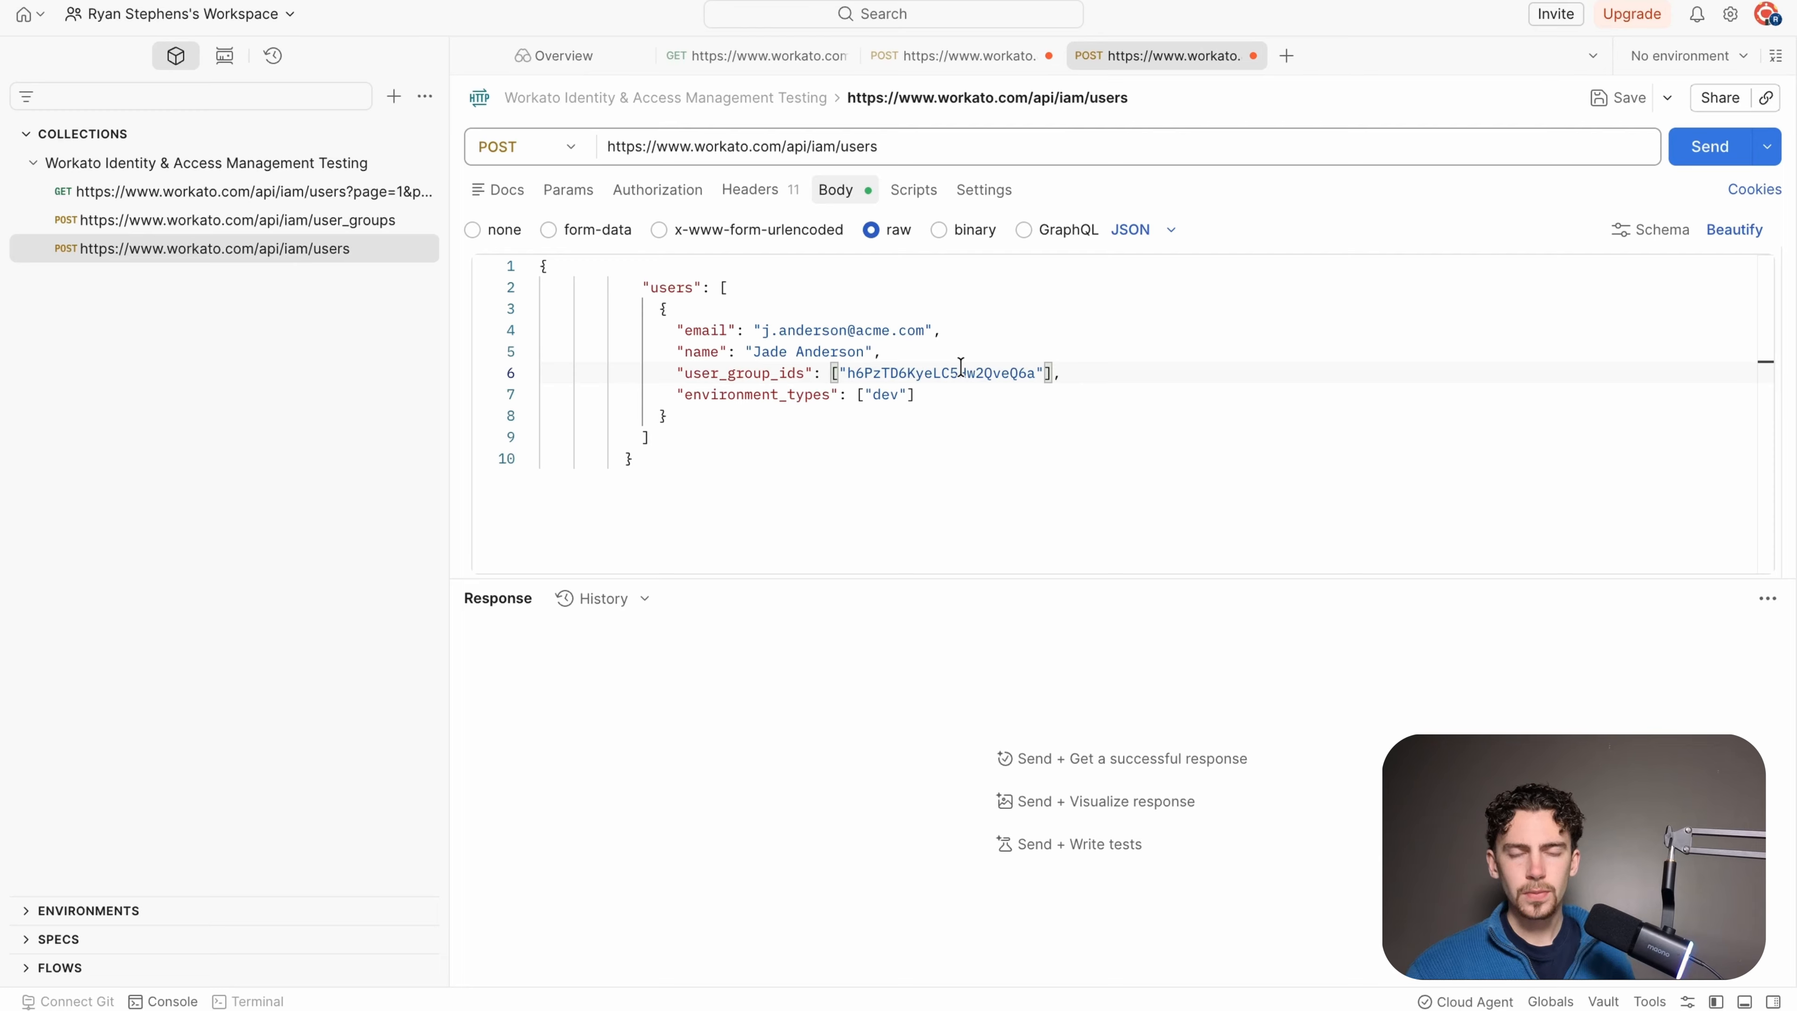
- Set the name in the request body to "Test User", enter a test email address, and send the Create user request
drag(752, 352, 923, 330)
text(Test User)
text(test@mail.com)
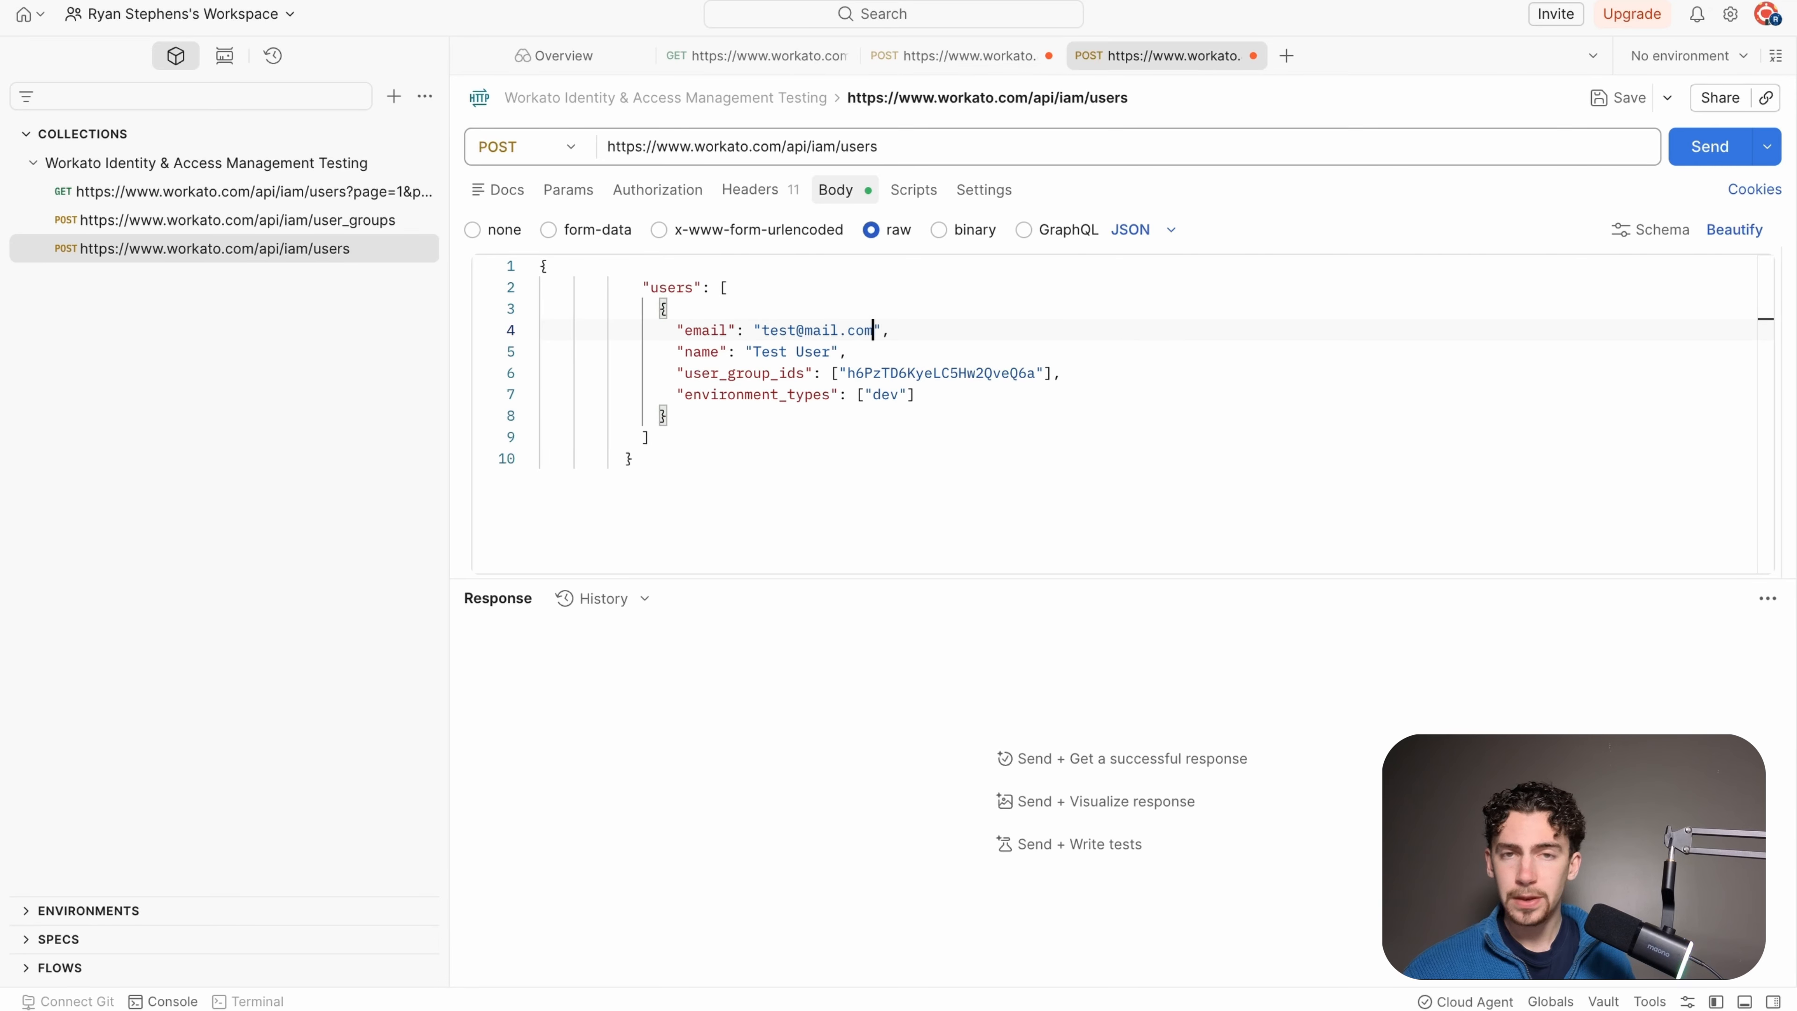
click(1705, 149)
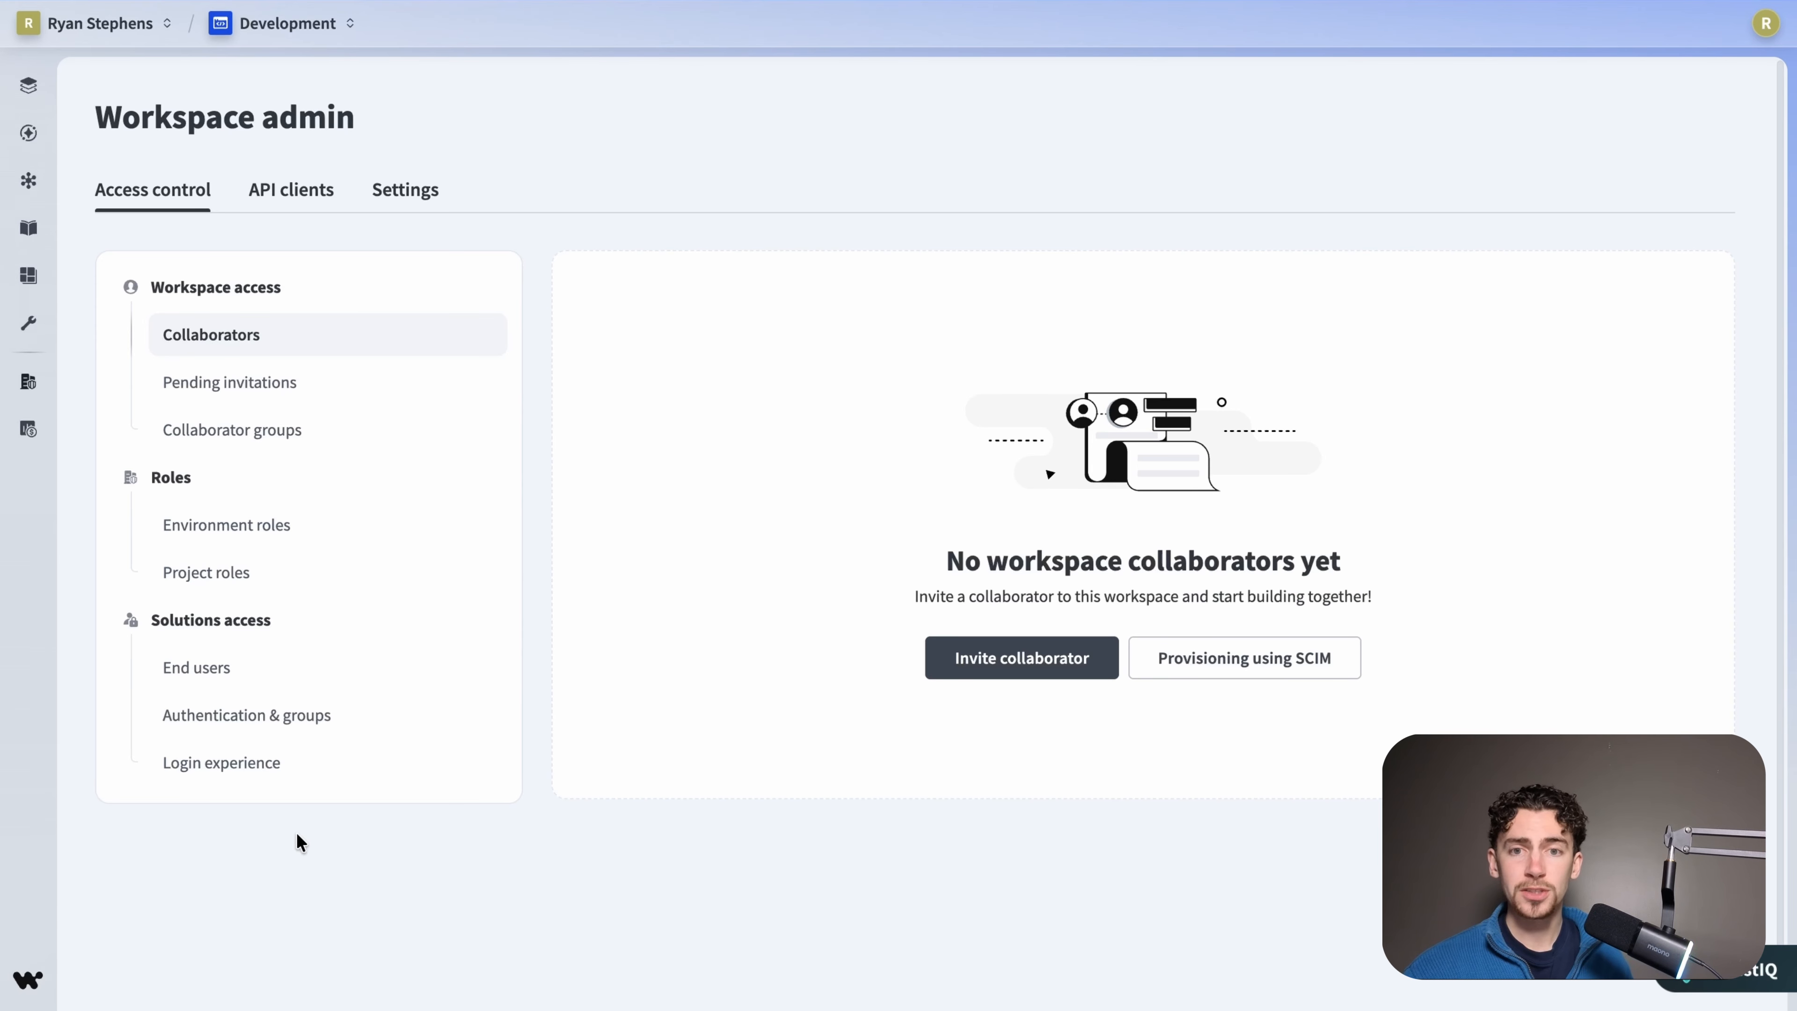
click(299, 669)
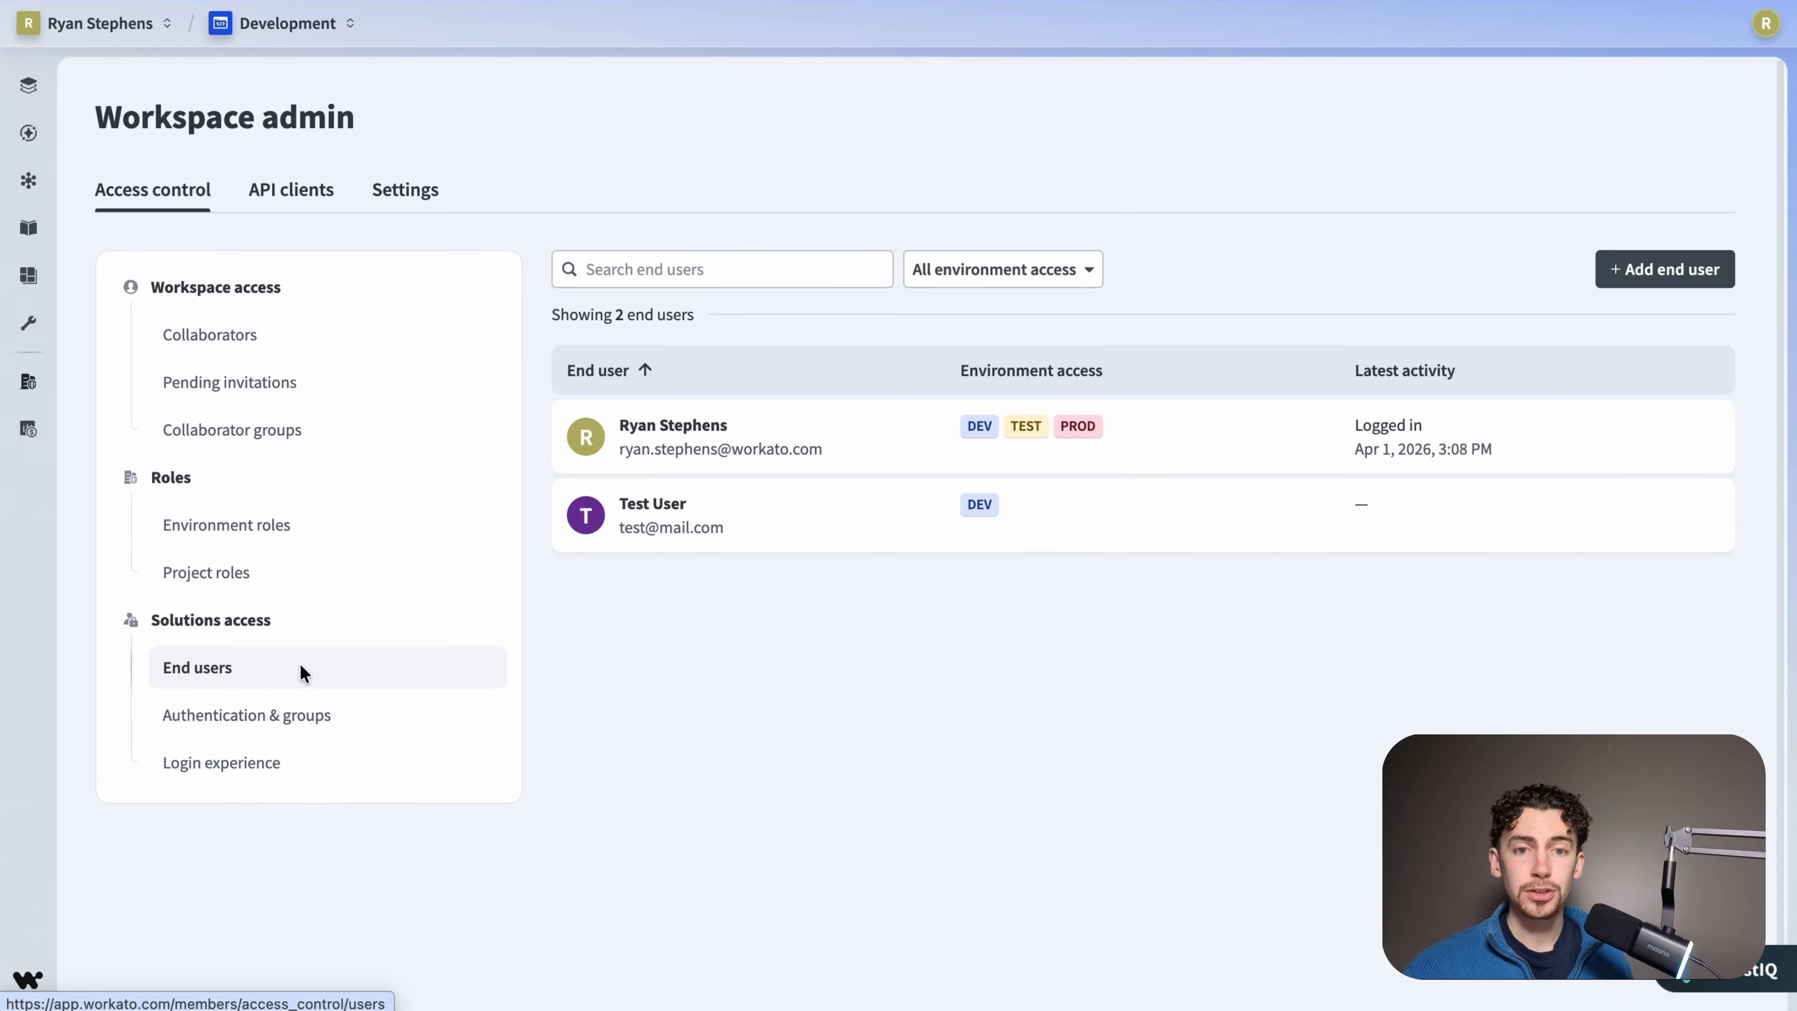
click(760, 509)
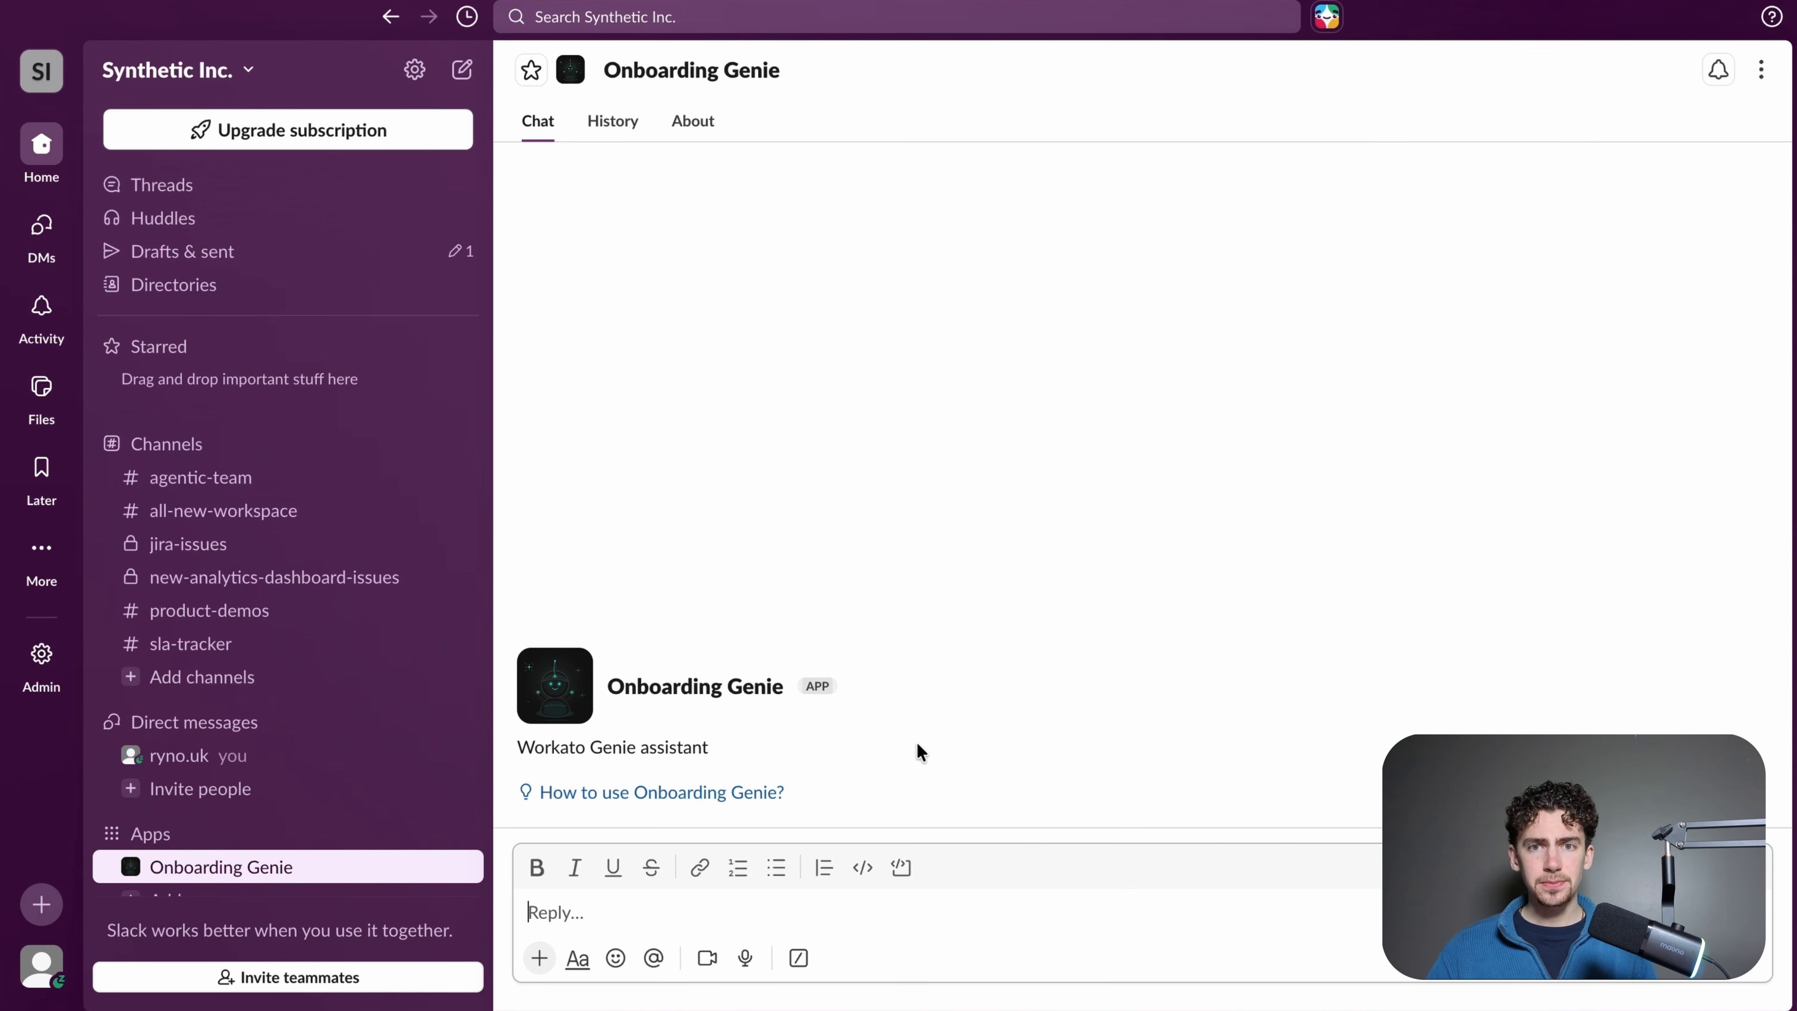
- In Slack, send the message "Test" to the Onboarding Genie app
text(Test)
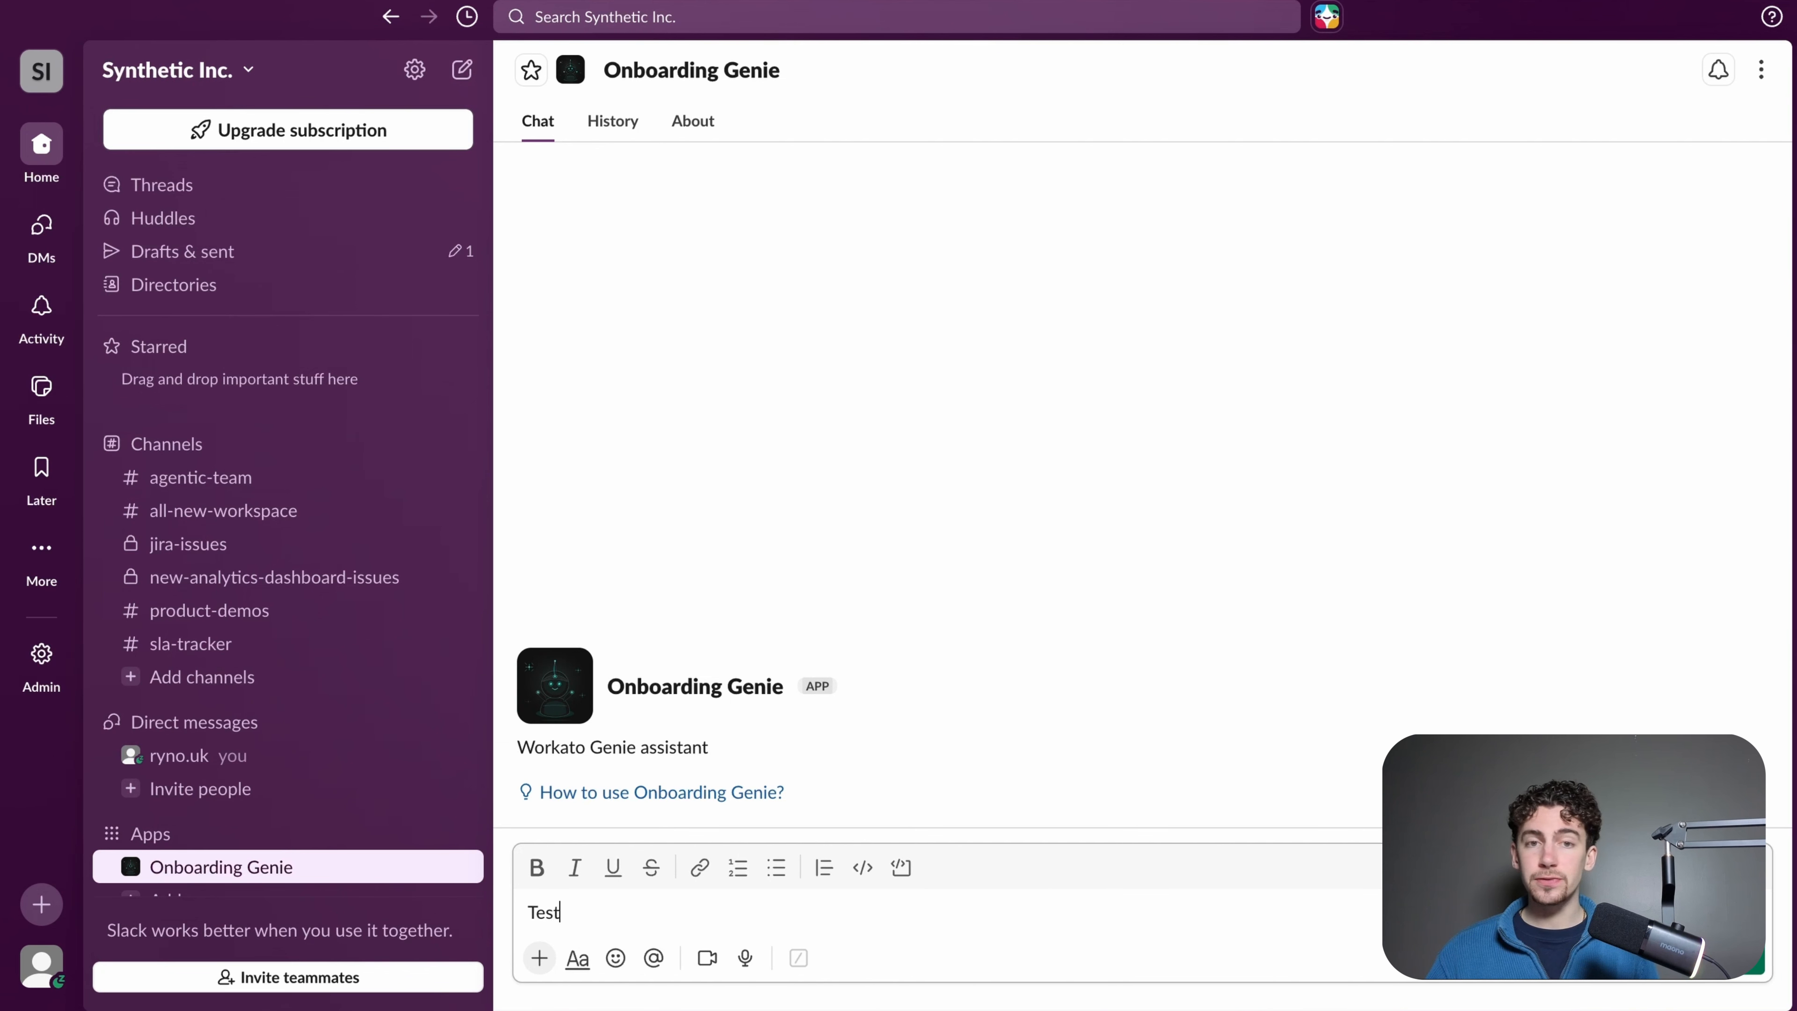
key(Return)
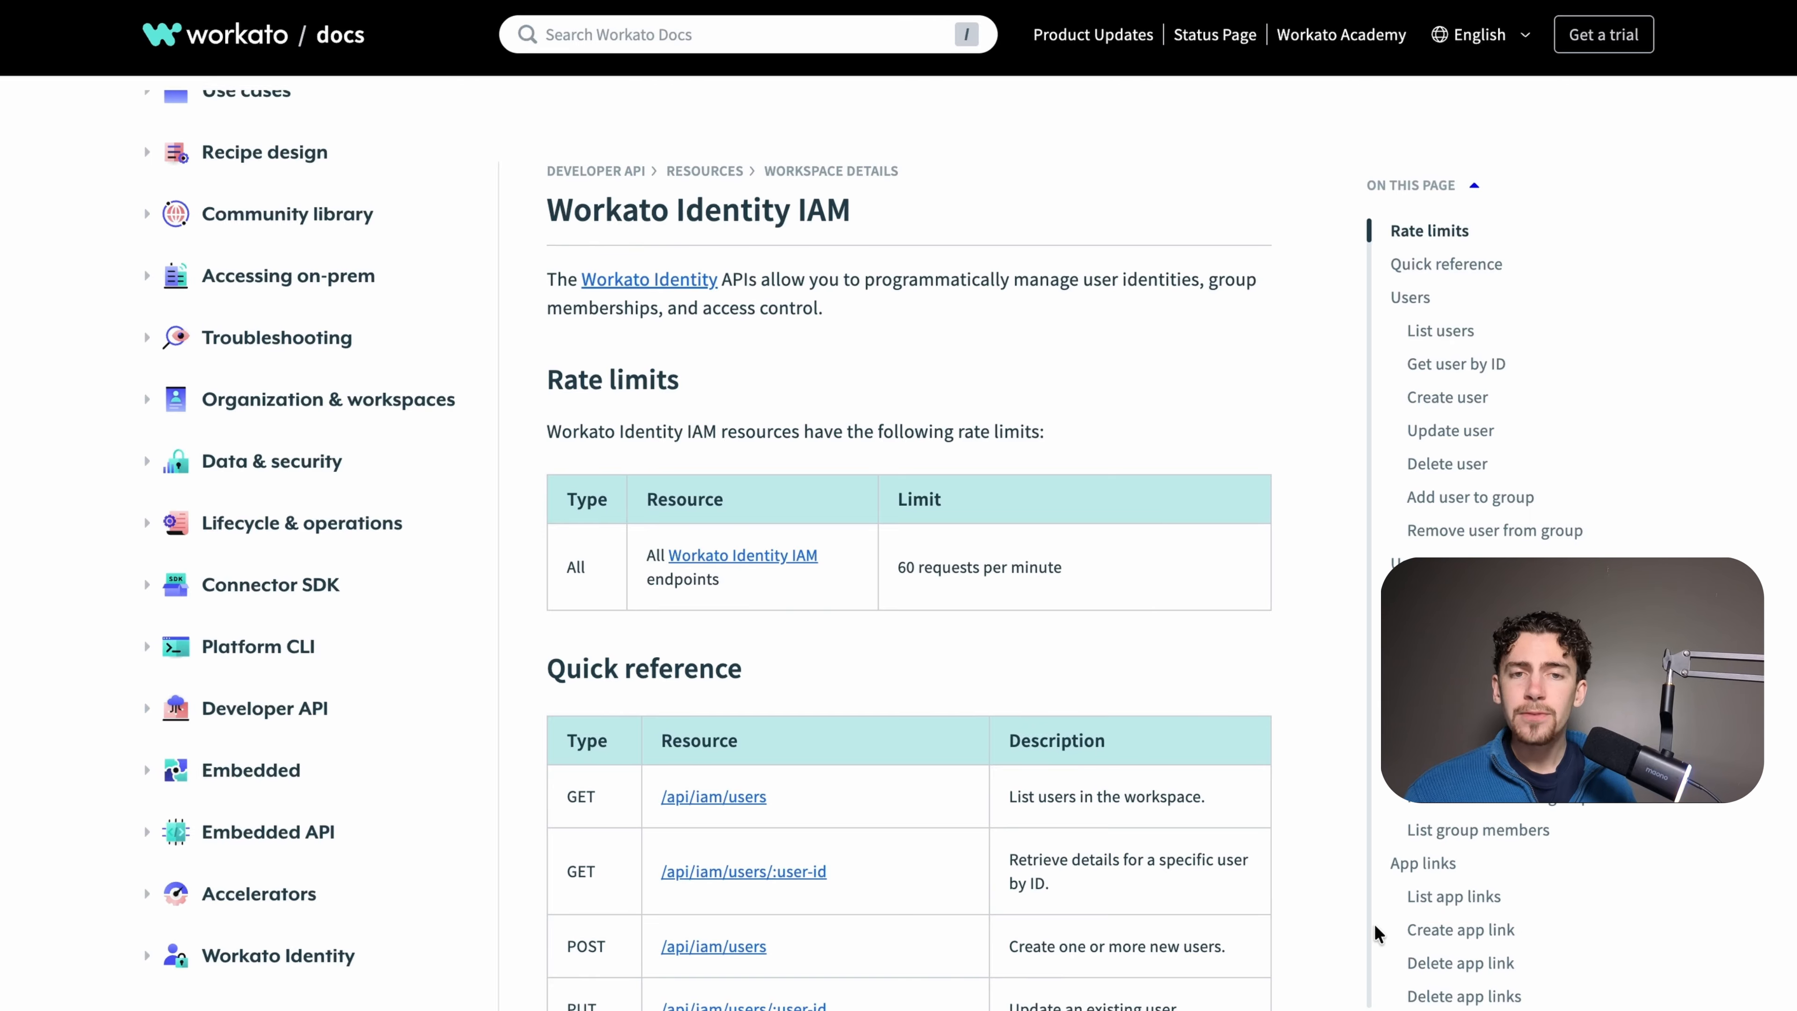
- Copy the Create app link sample cURL request from Workato docs and import it into the Workato Identity & Access Management Testing collection in Postman
click(1462, 929)
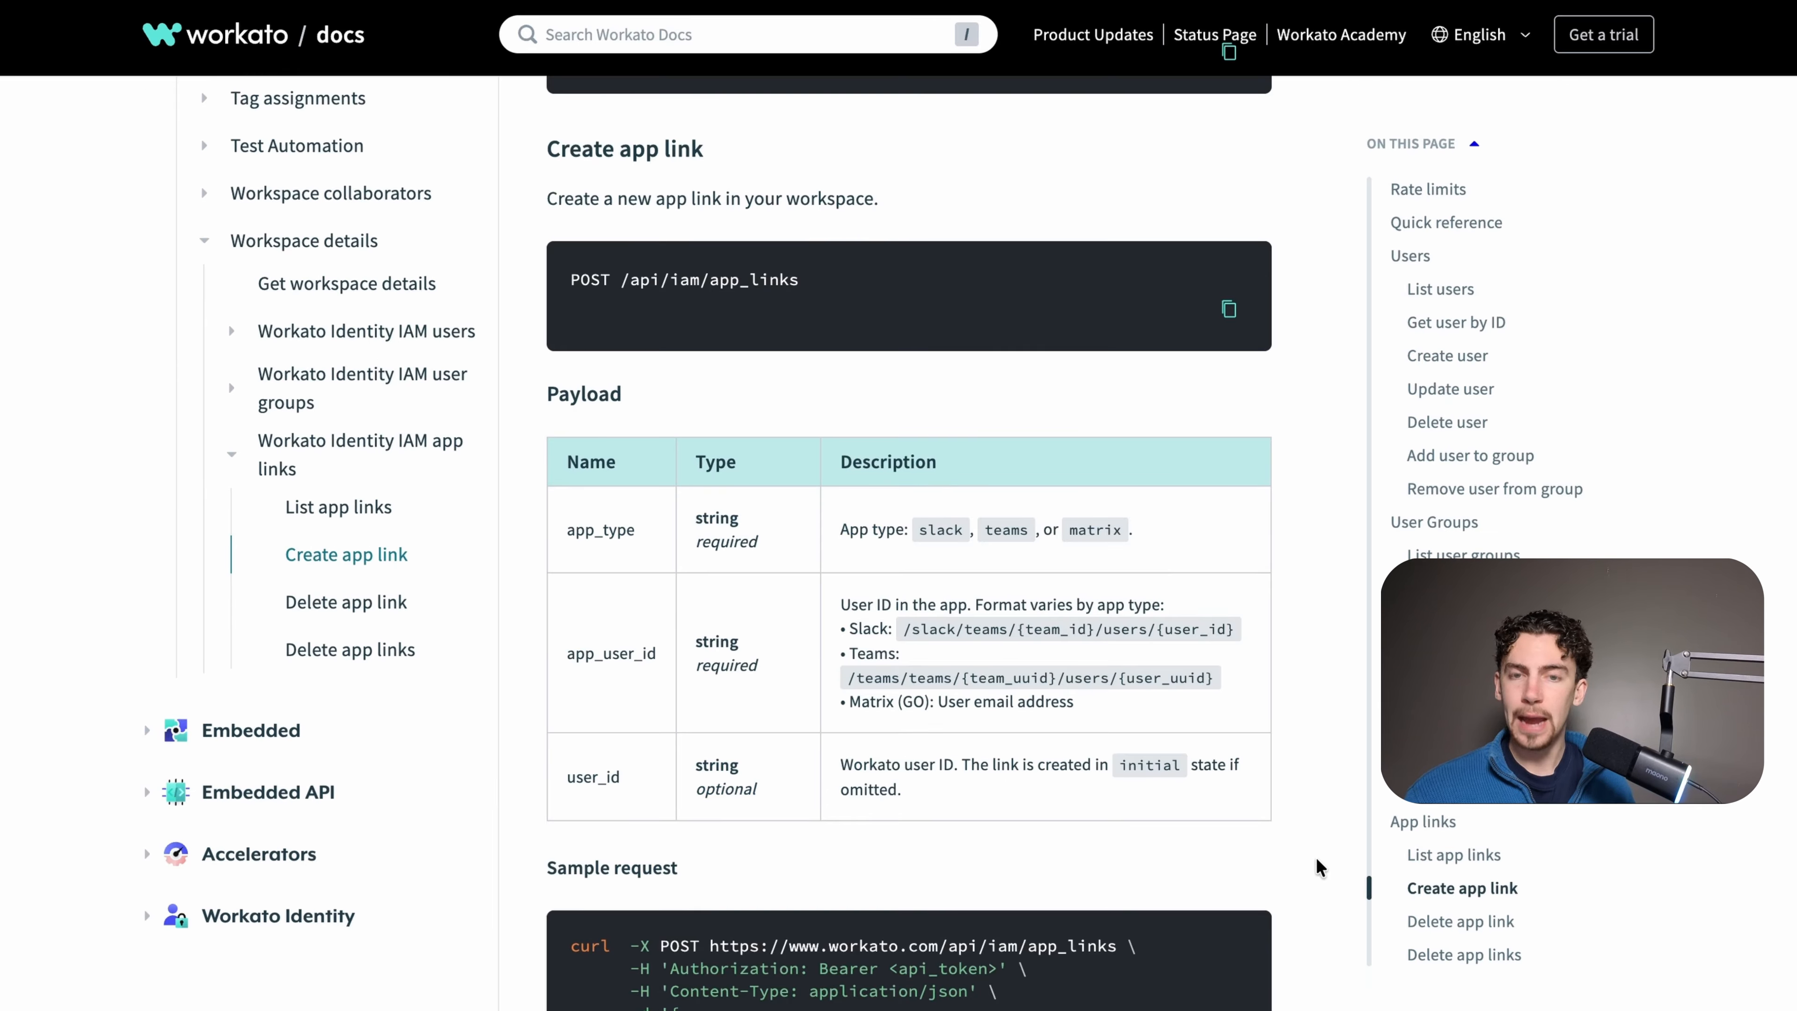
scroll(1314, 857, down, 8)
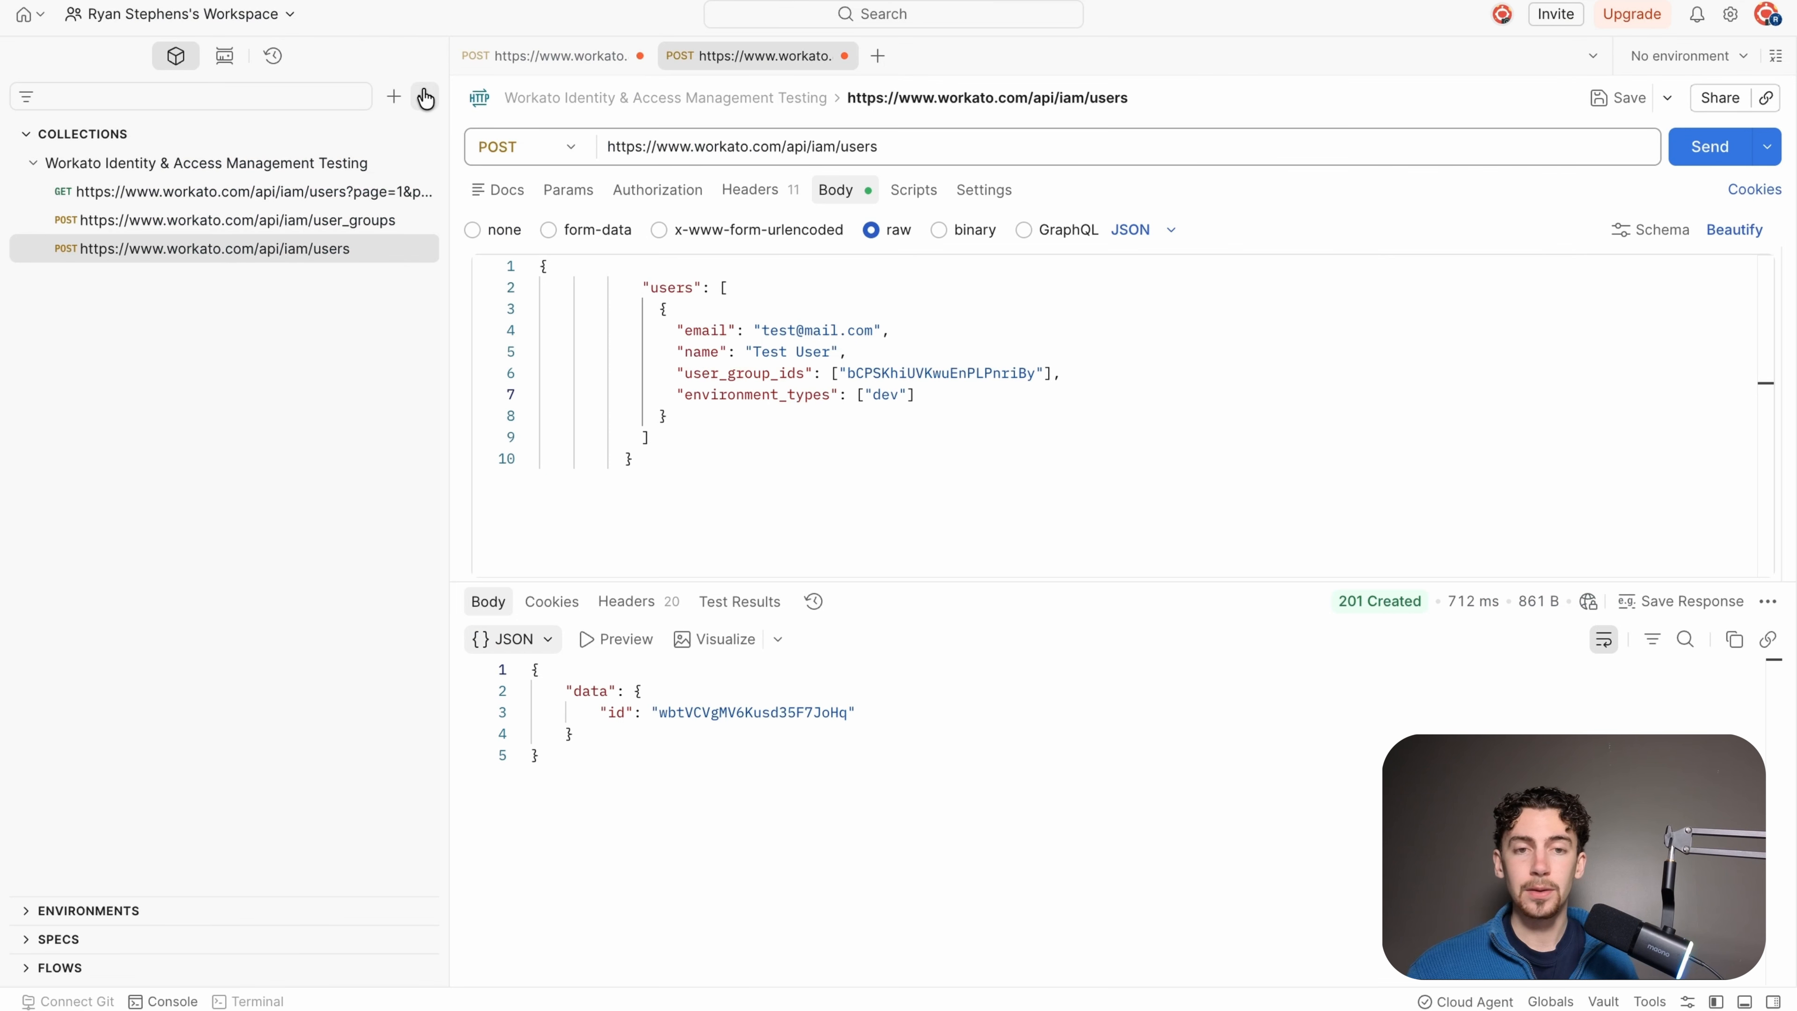
click(425, 96)
click(457, 133)
key(ctrl+v)
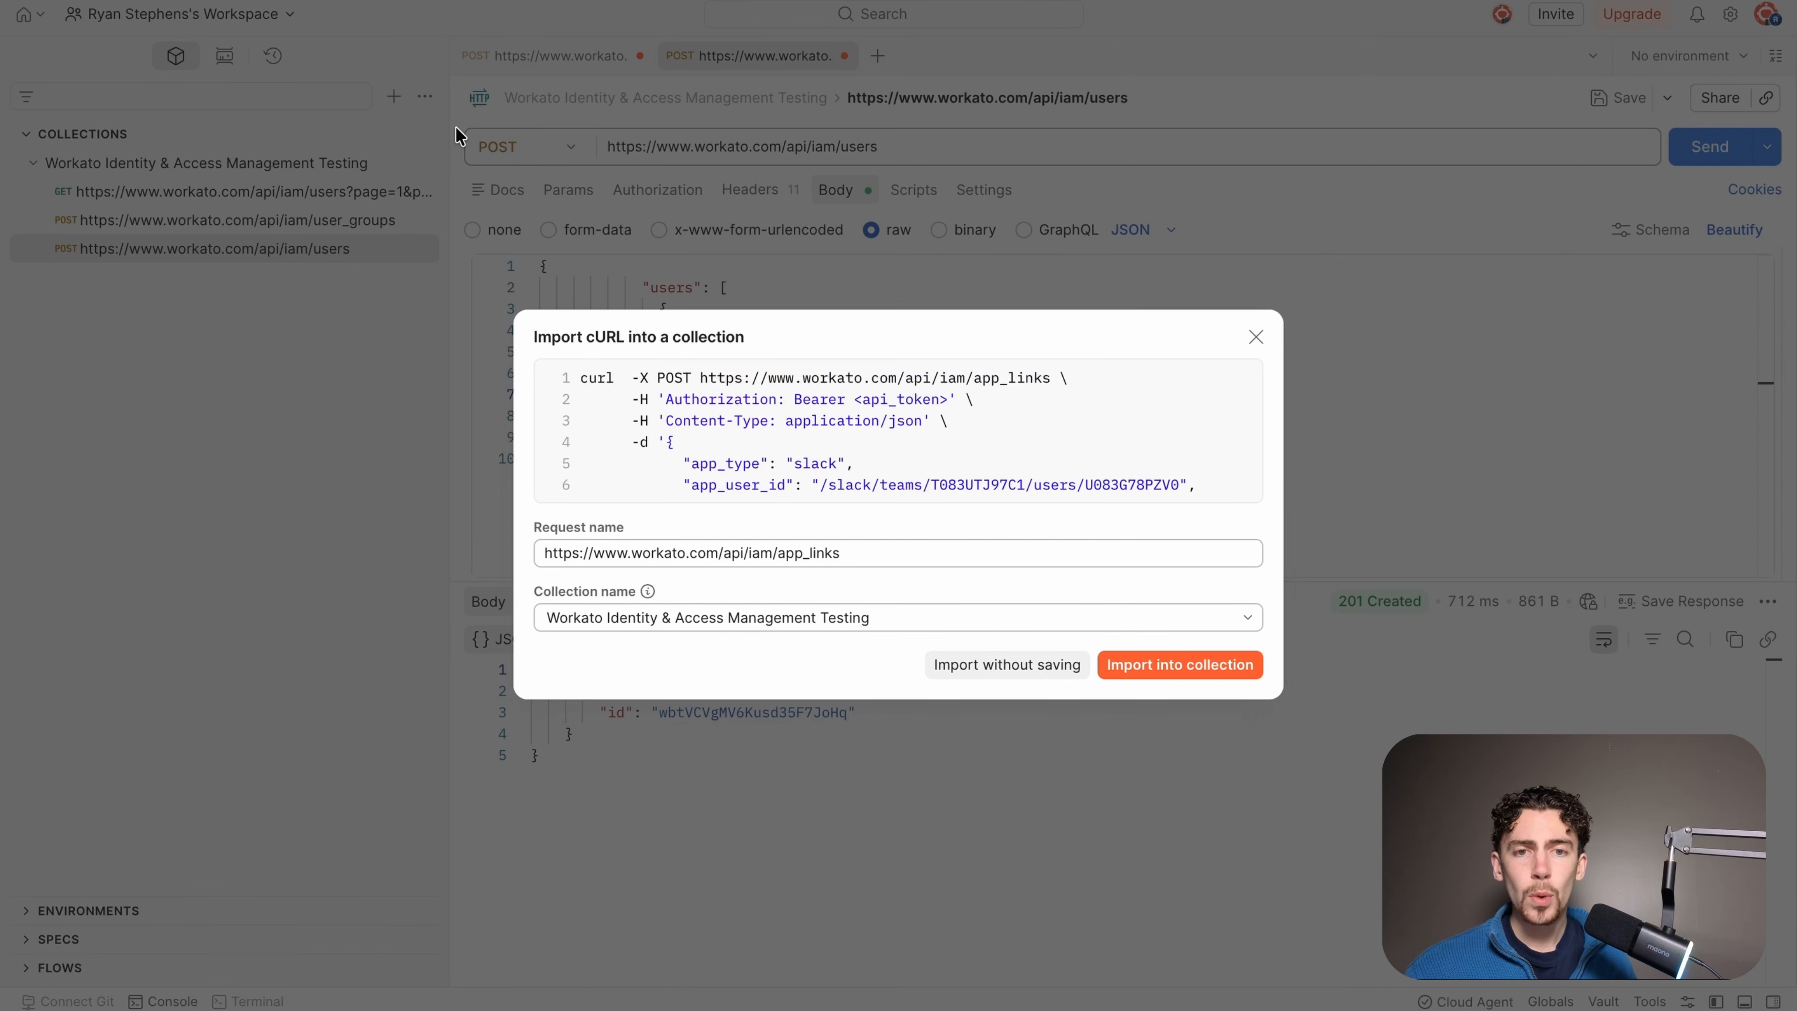
key(Return)
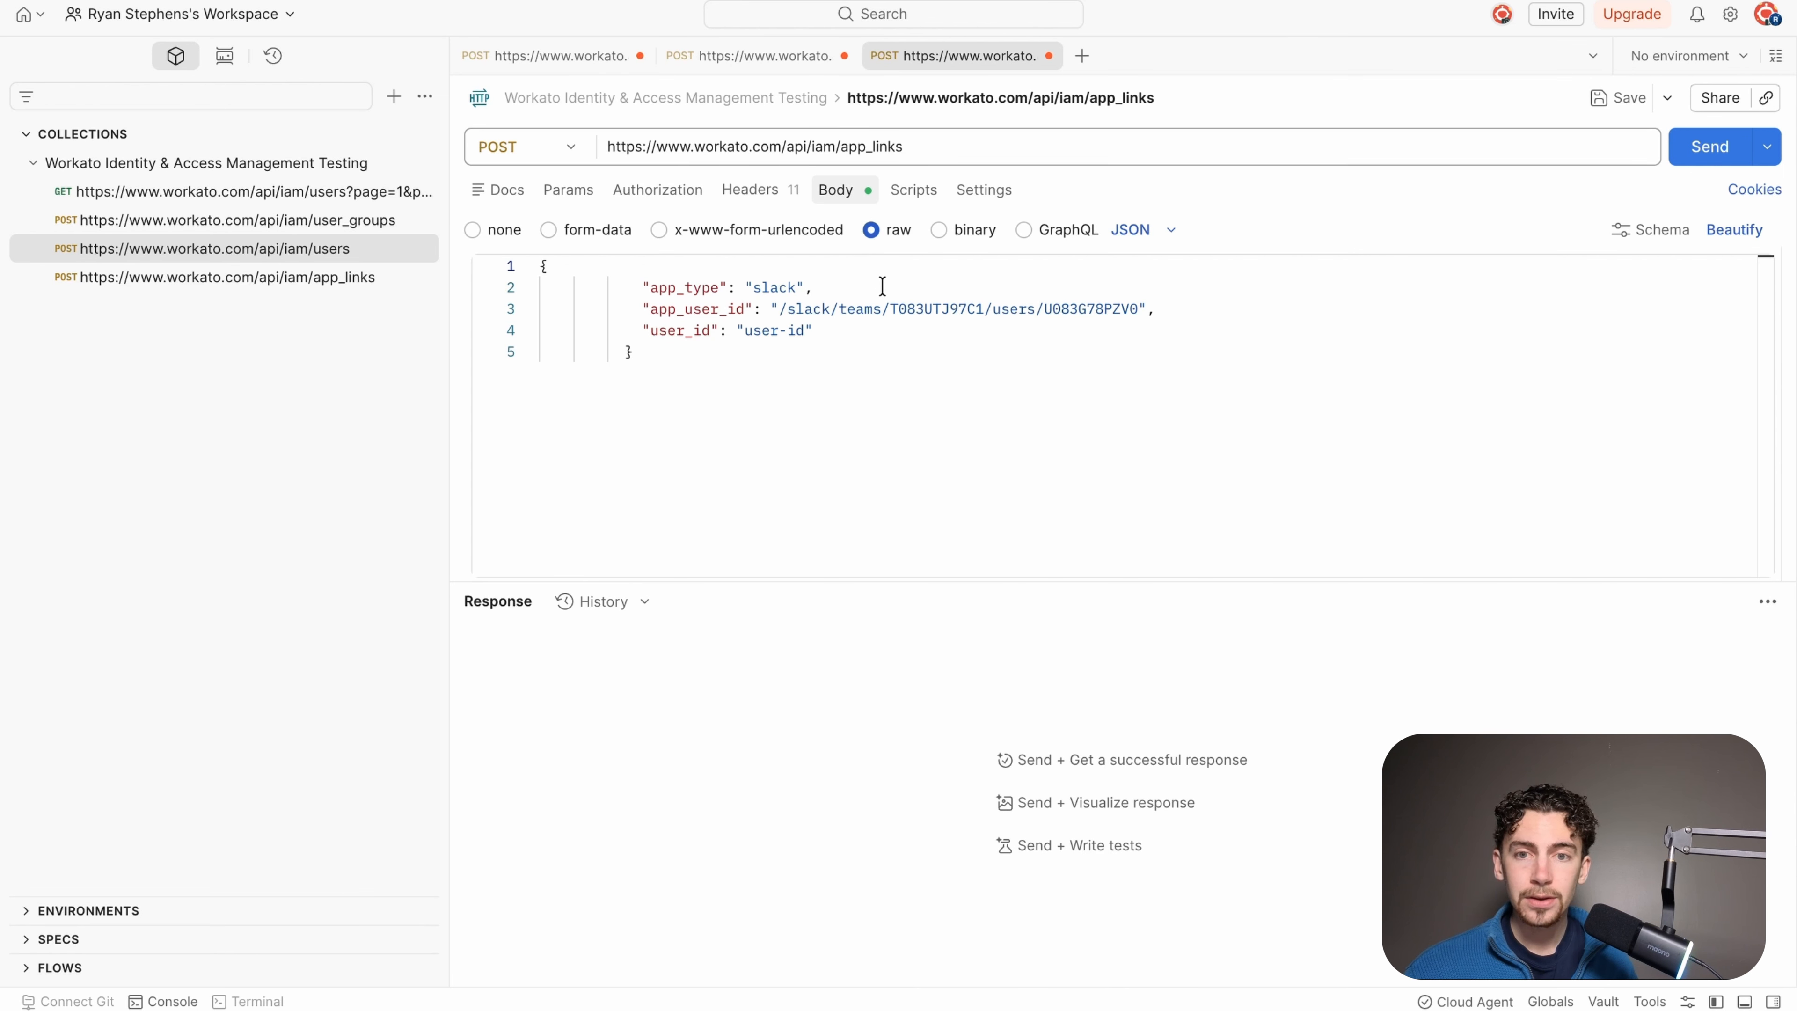
- Copy the workspace's team ID from Slack and replace the sample team ID in the app_user_id value of the Postman request body
double_click(890, 310)
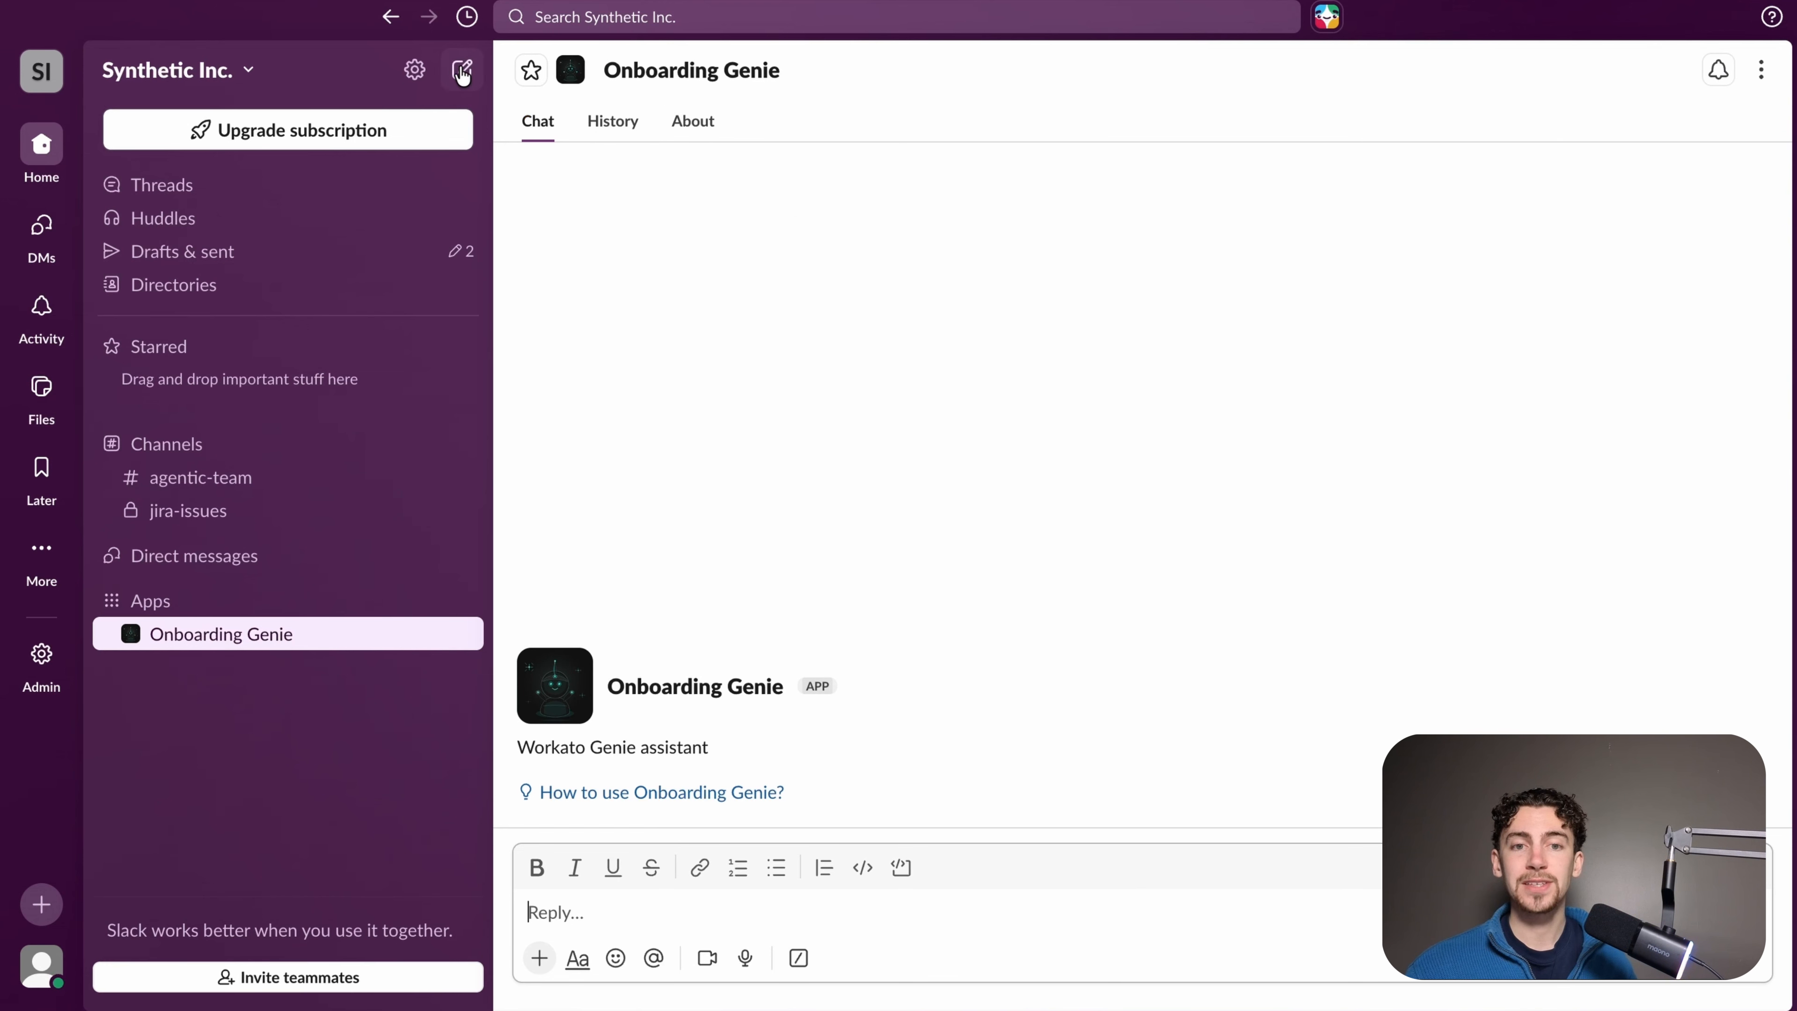
drag(353, 26, 469, 28)
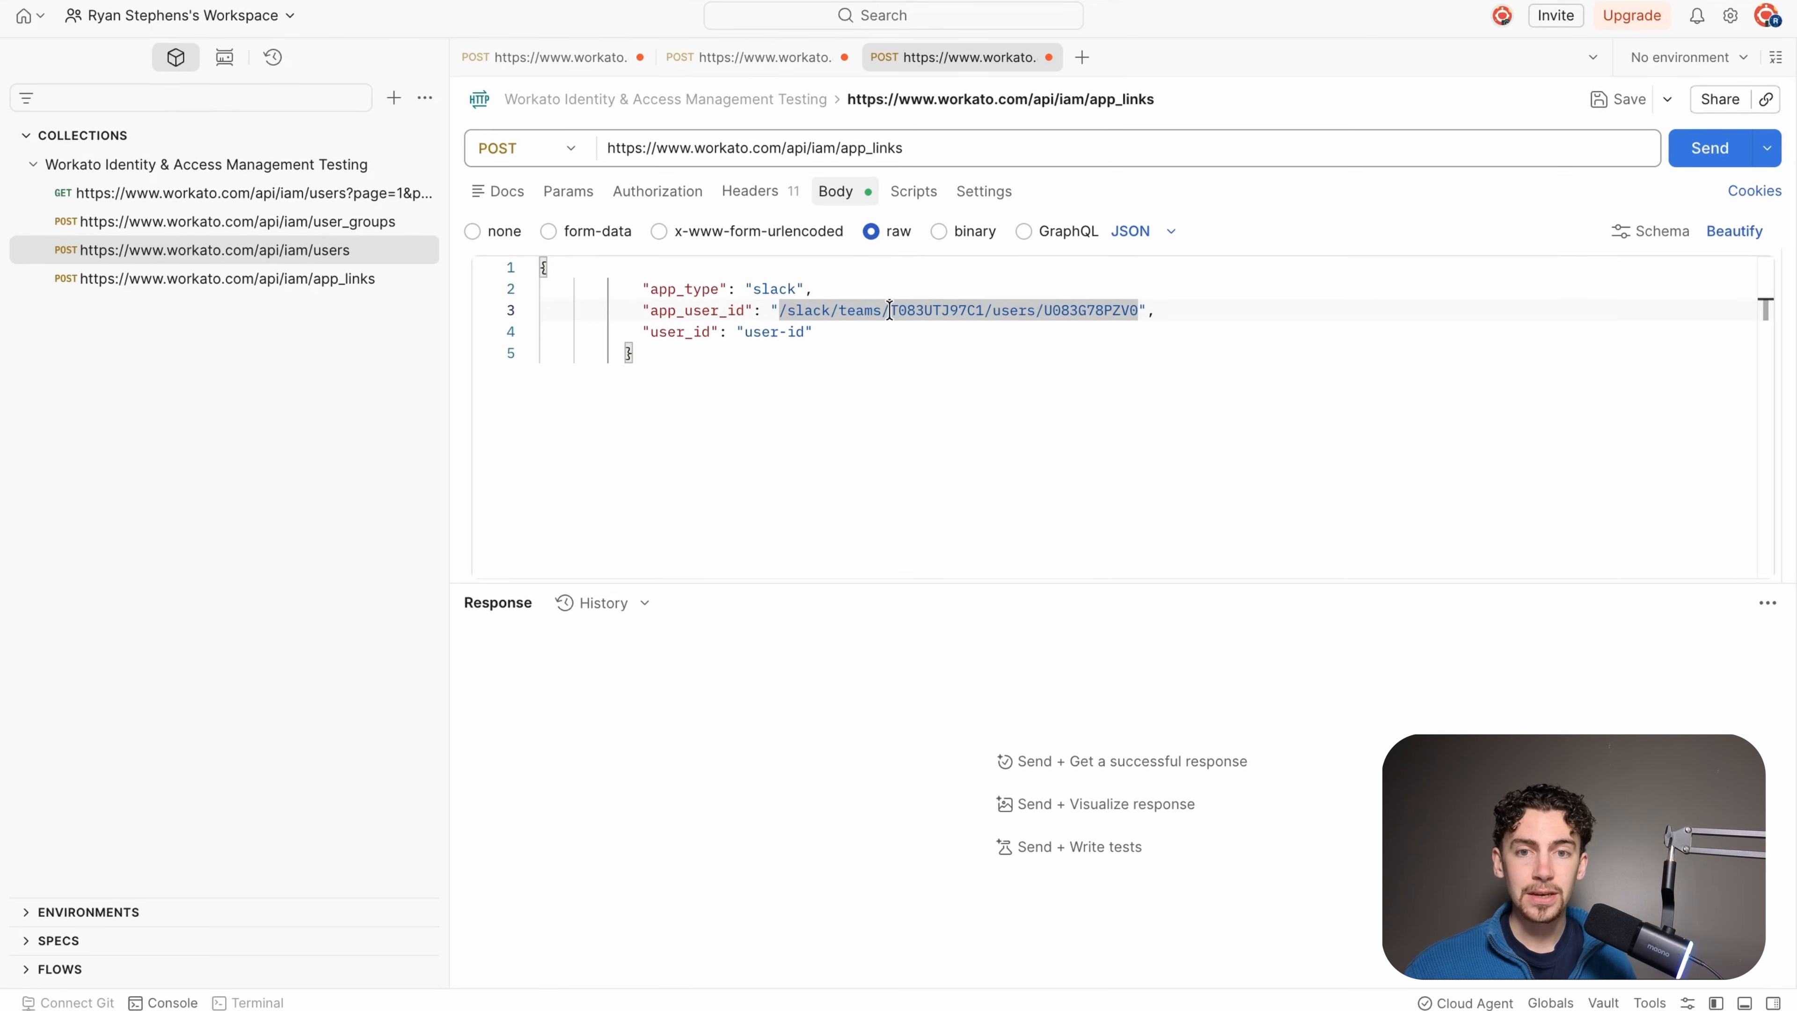
drag(890, 309, 982, 310)
text(T09J55S7U66)
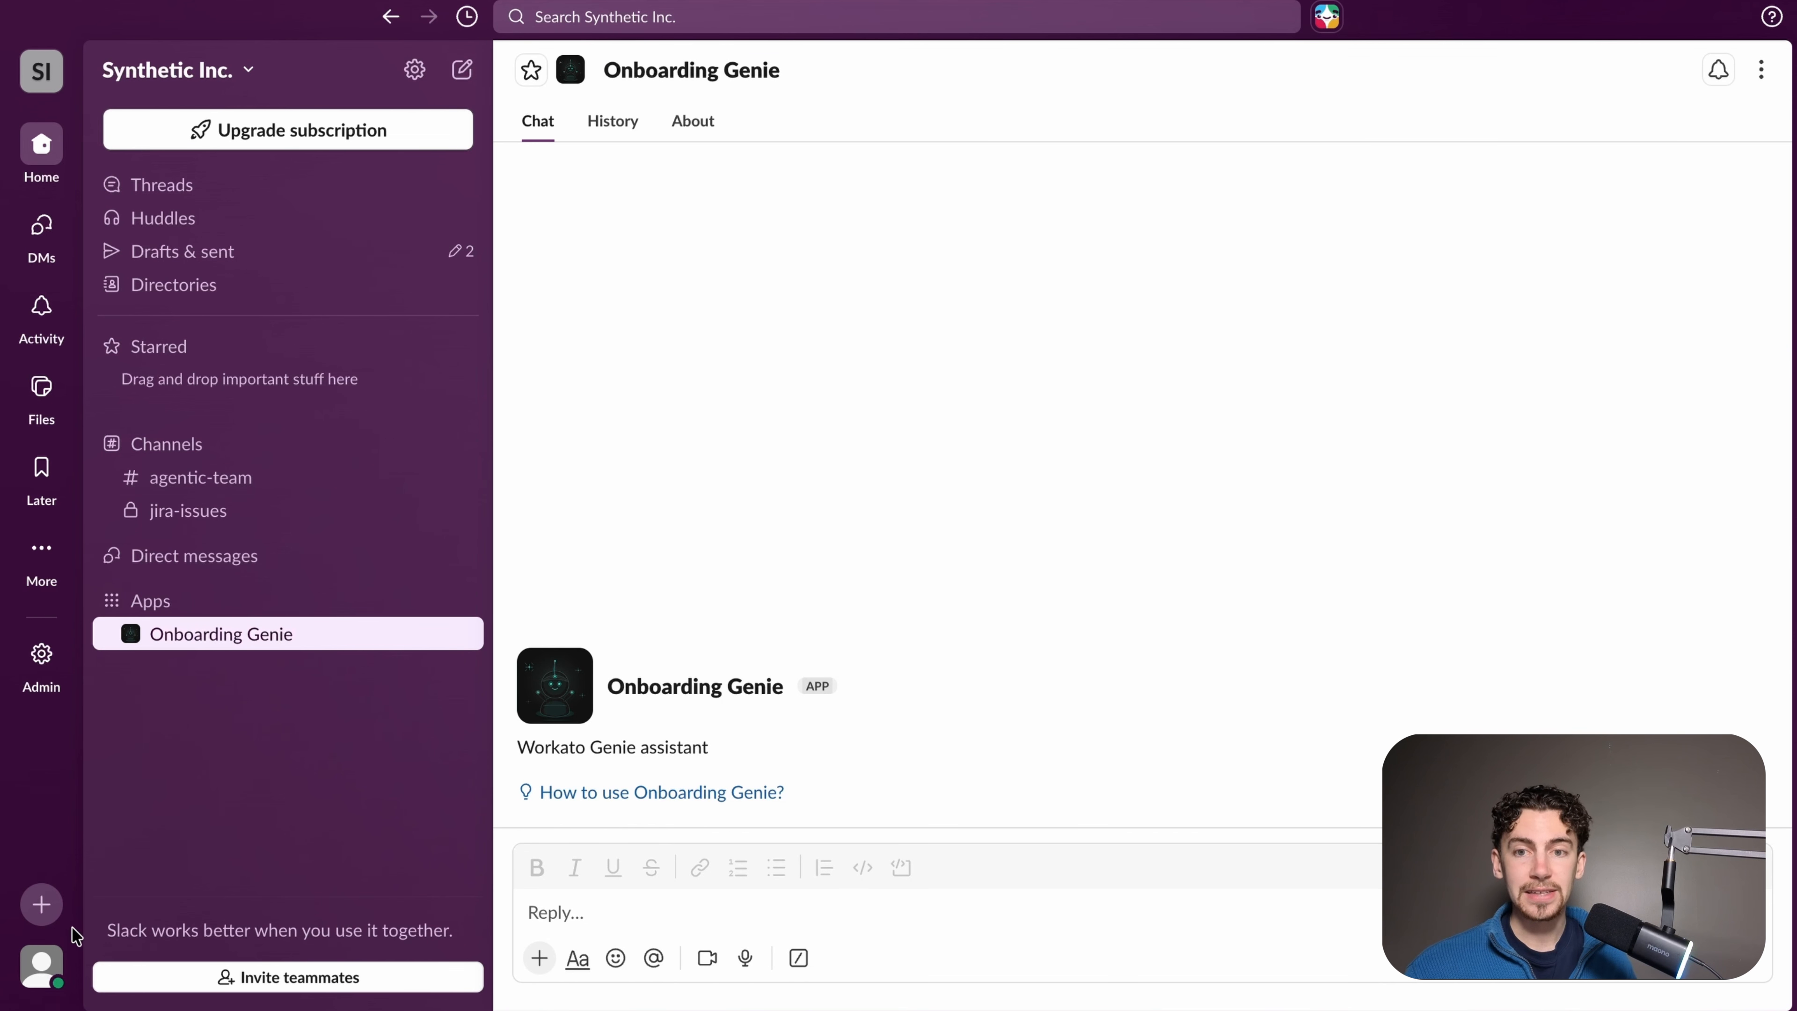
- Copy the member ID from the Slack profile, replace the sample user ID in the Postman request's app_user_id value, and save
click(39, 964)
click(176, 843)
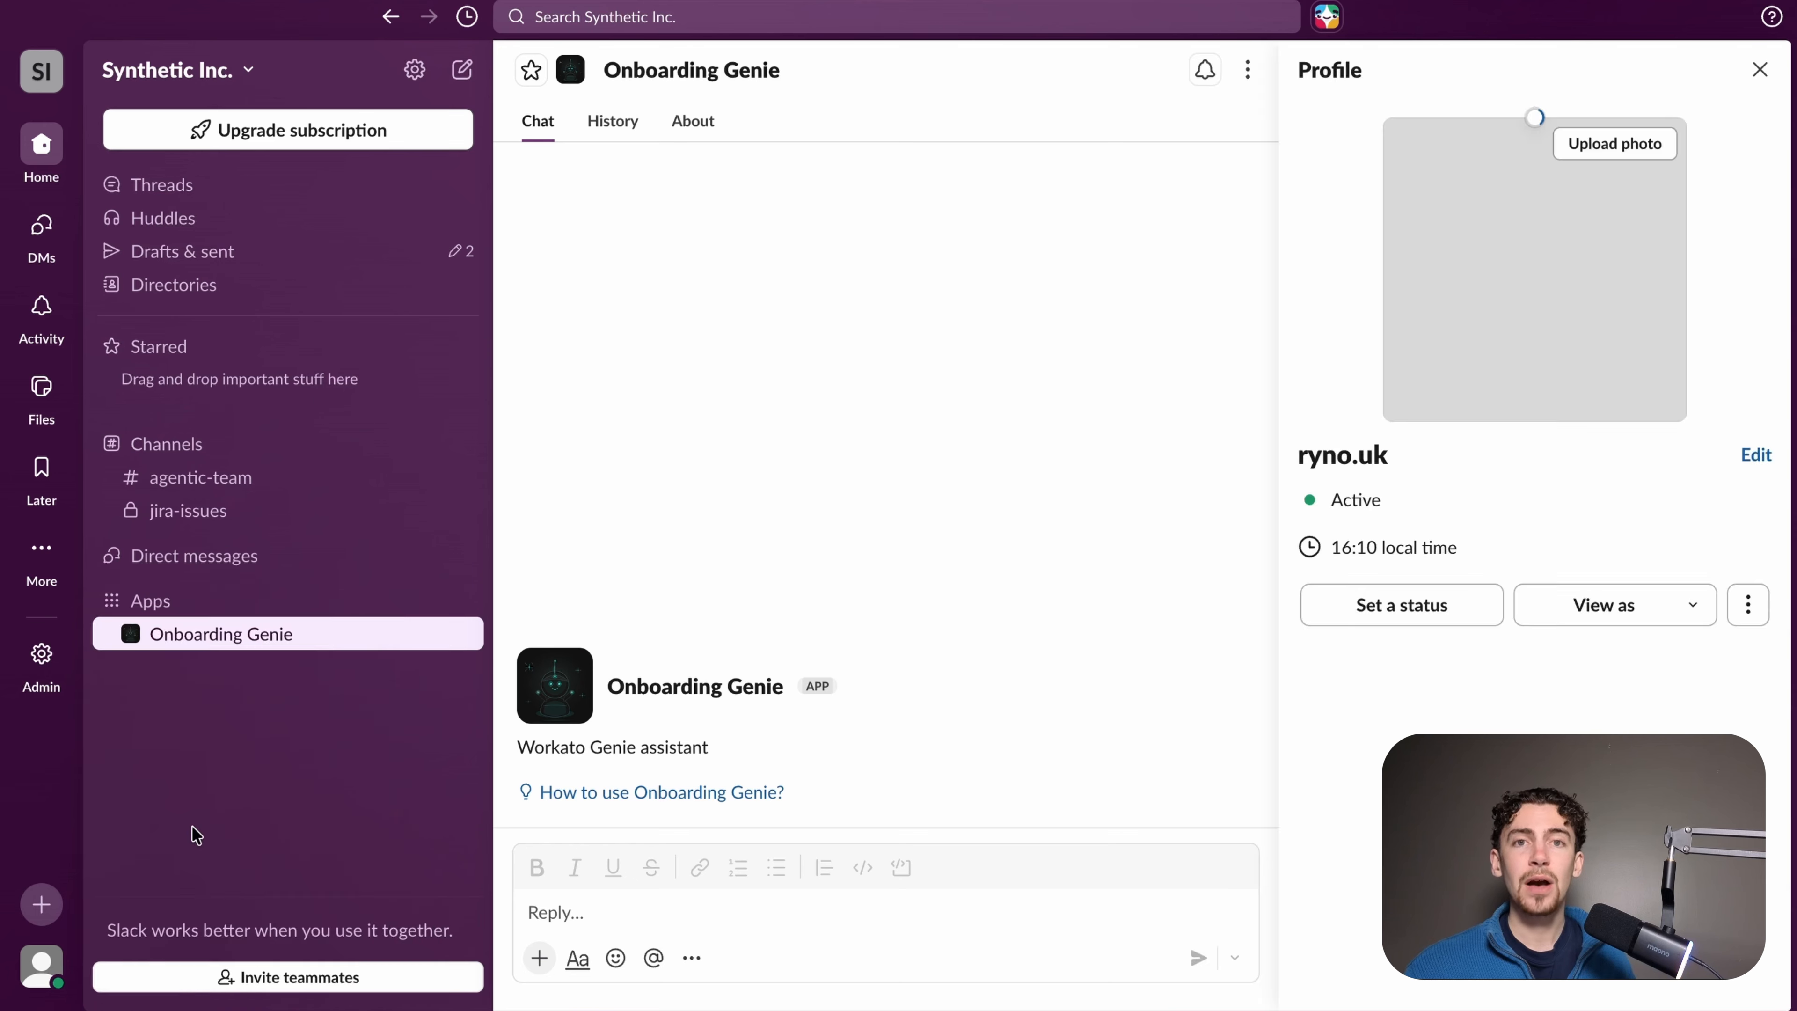
click(1743, 654)
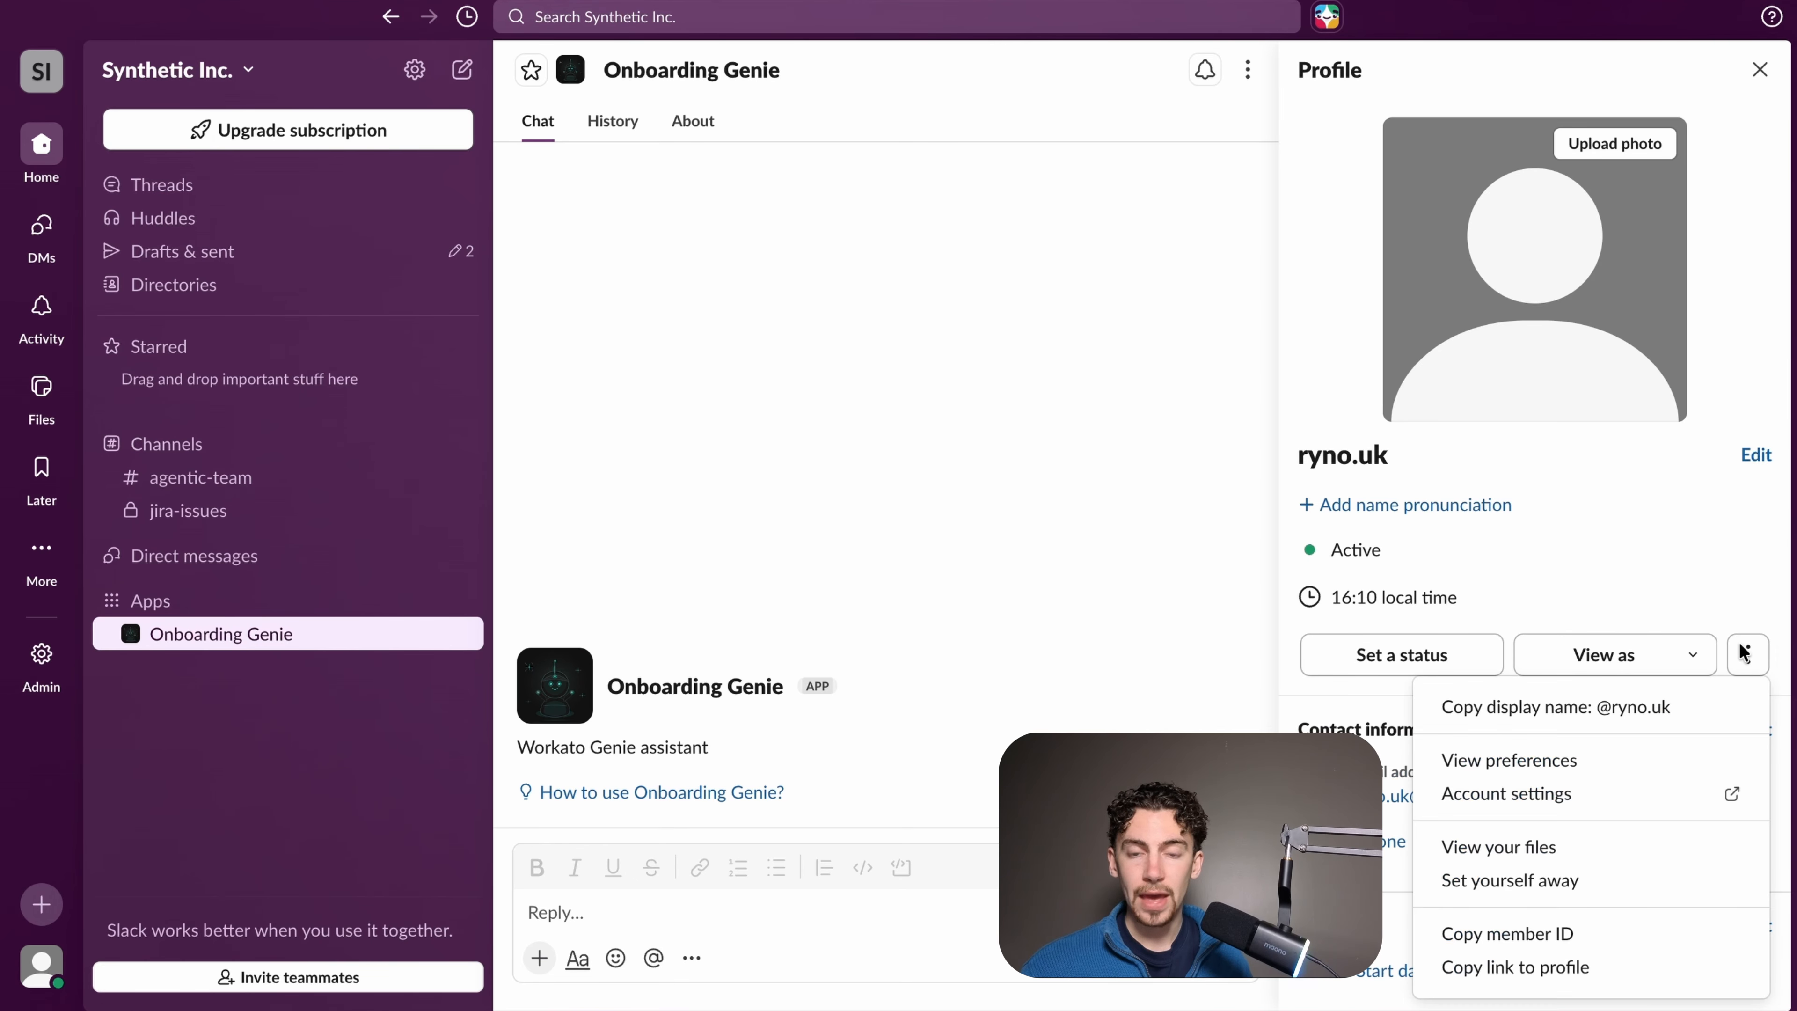
click(1733, 932)
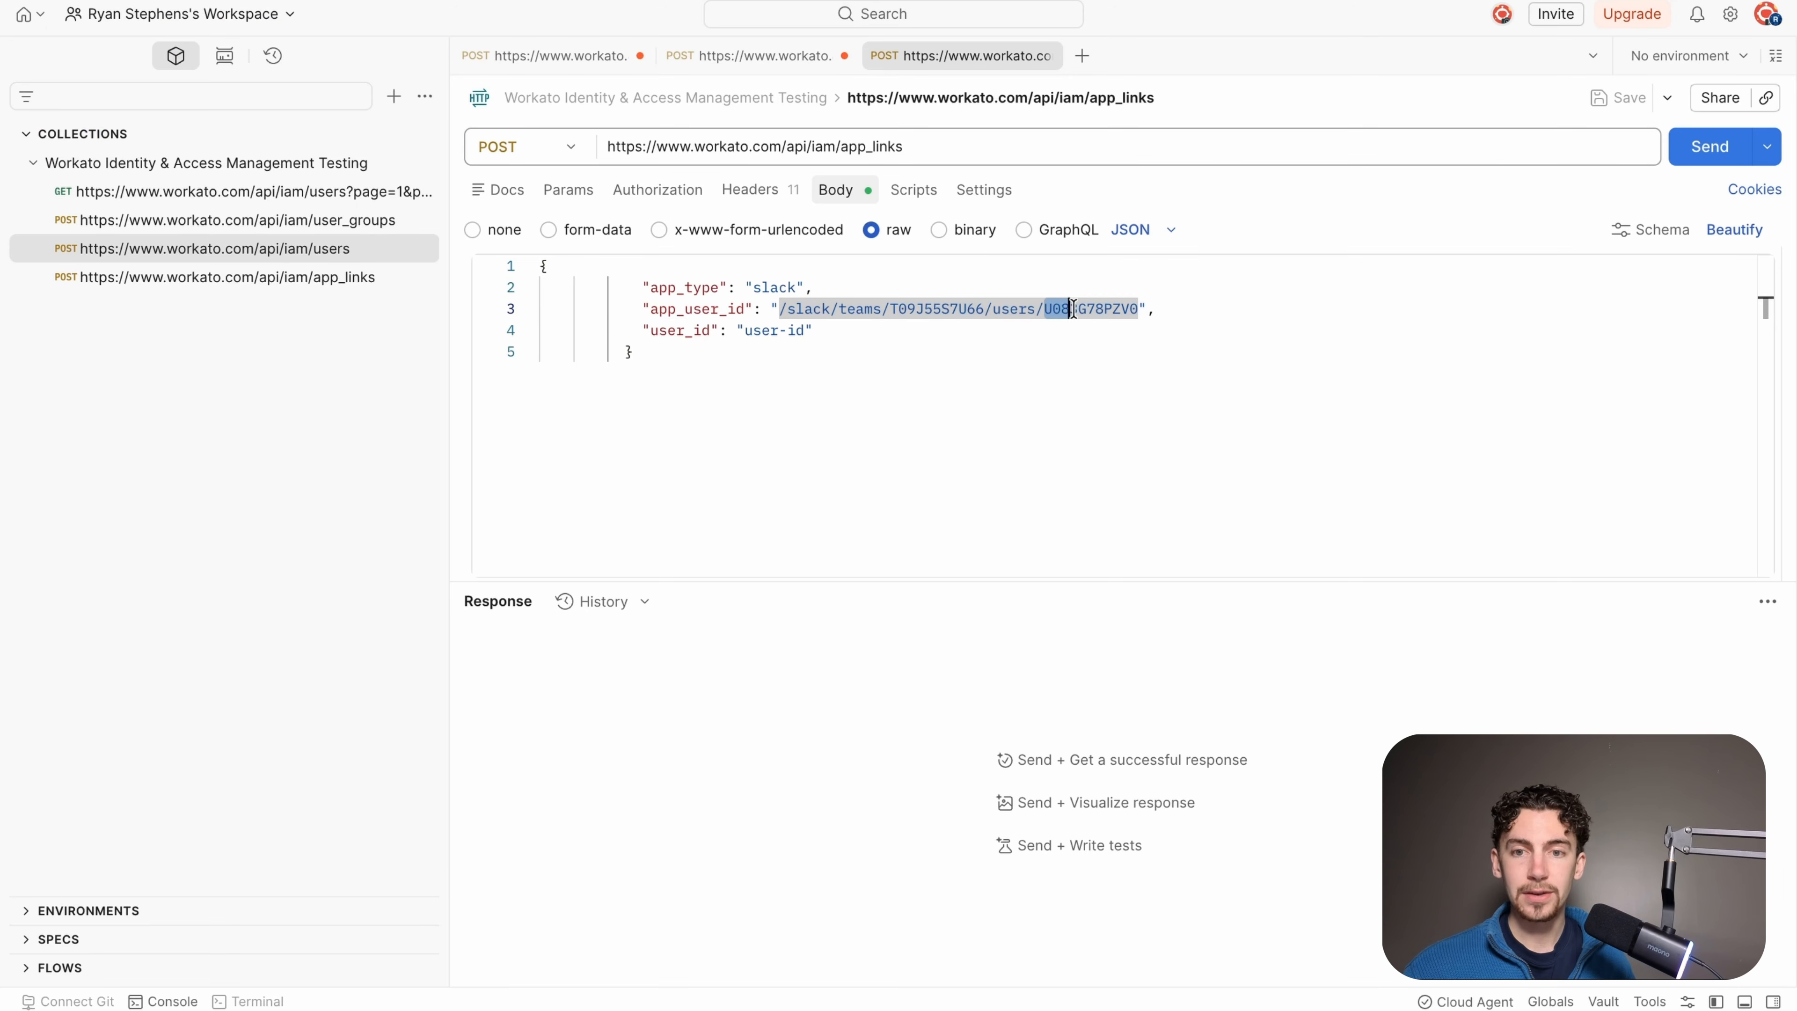
drag(1072, 308, 1137, 312)
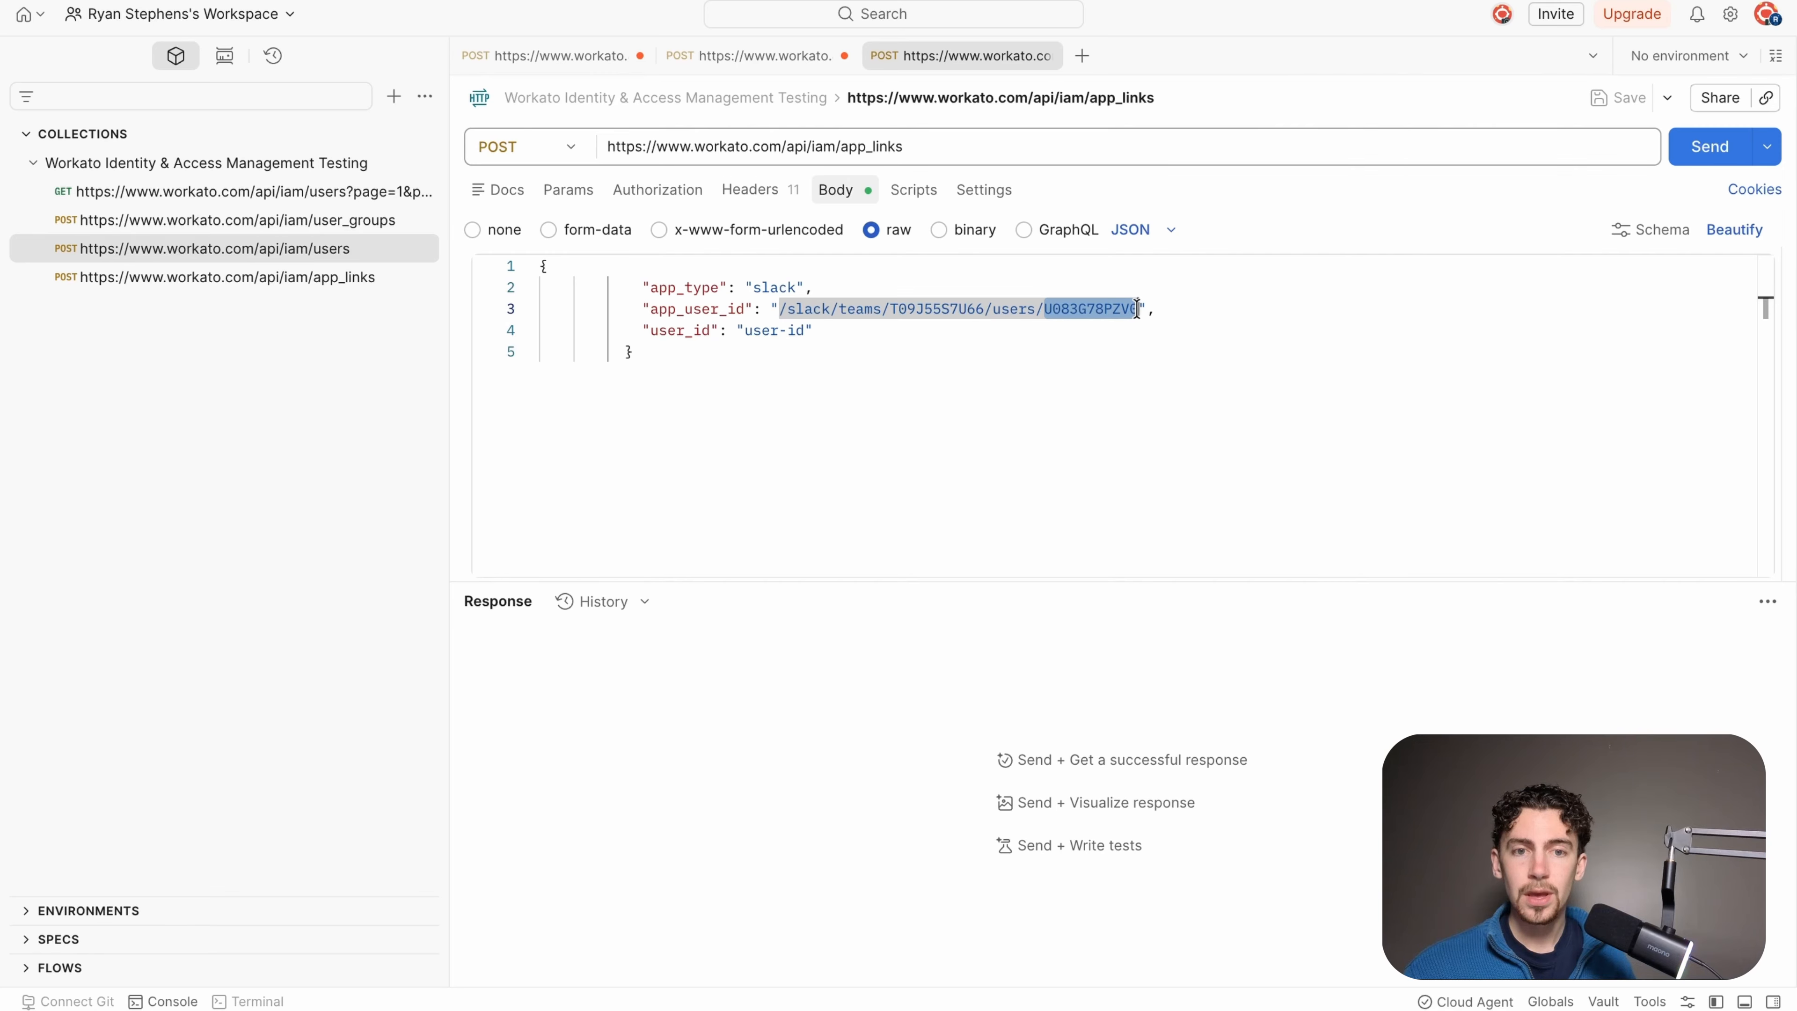
key(ctrl+v)
key(ctrl+s)
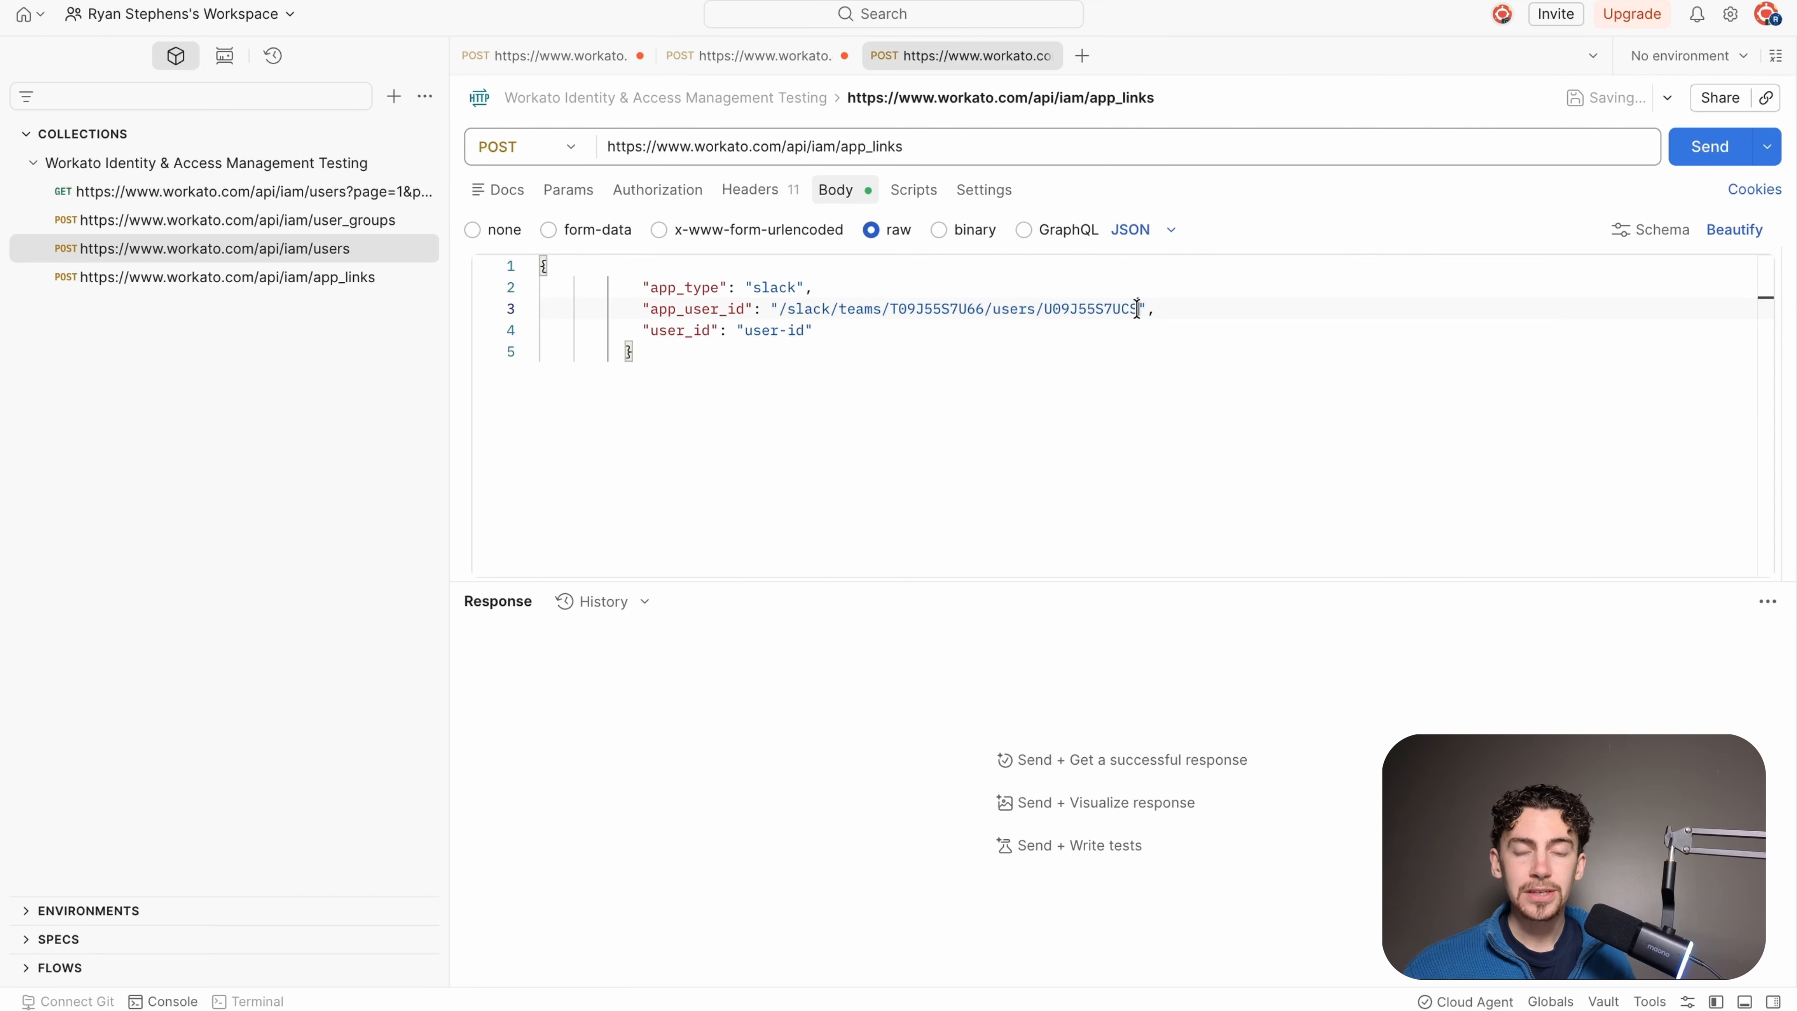
- Copy the new user's ID from the users response into the app_links request's user_id value, save, and send the request
drag(658, 711, 847, 719)
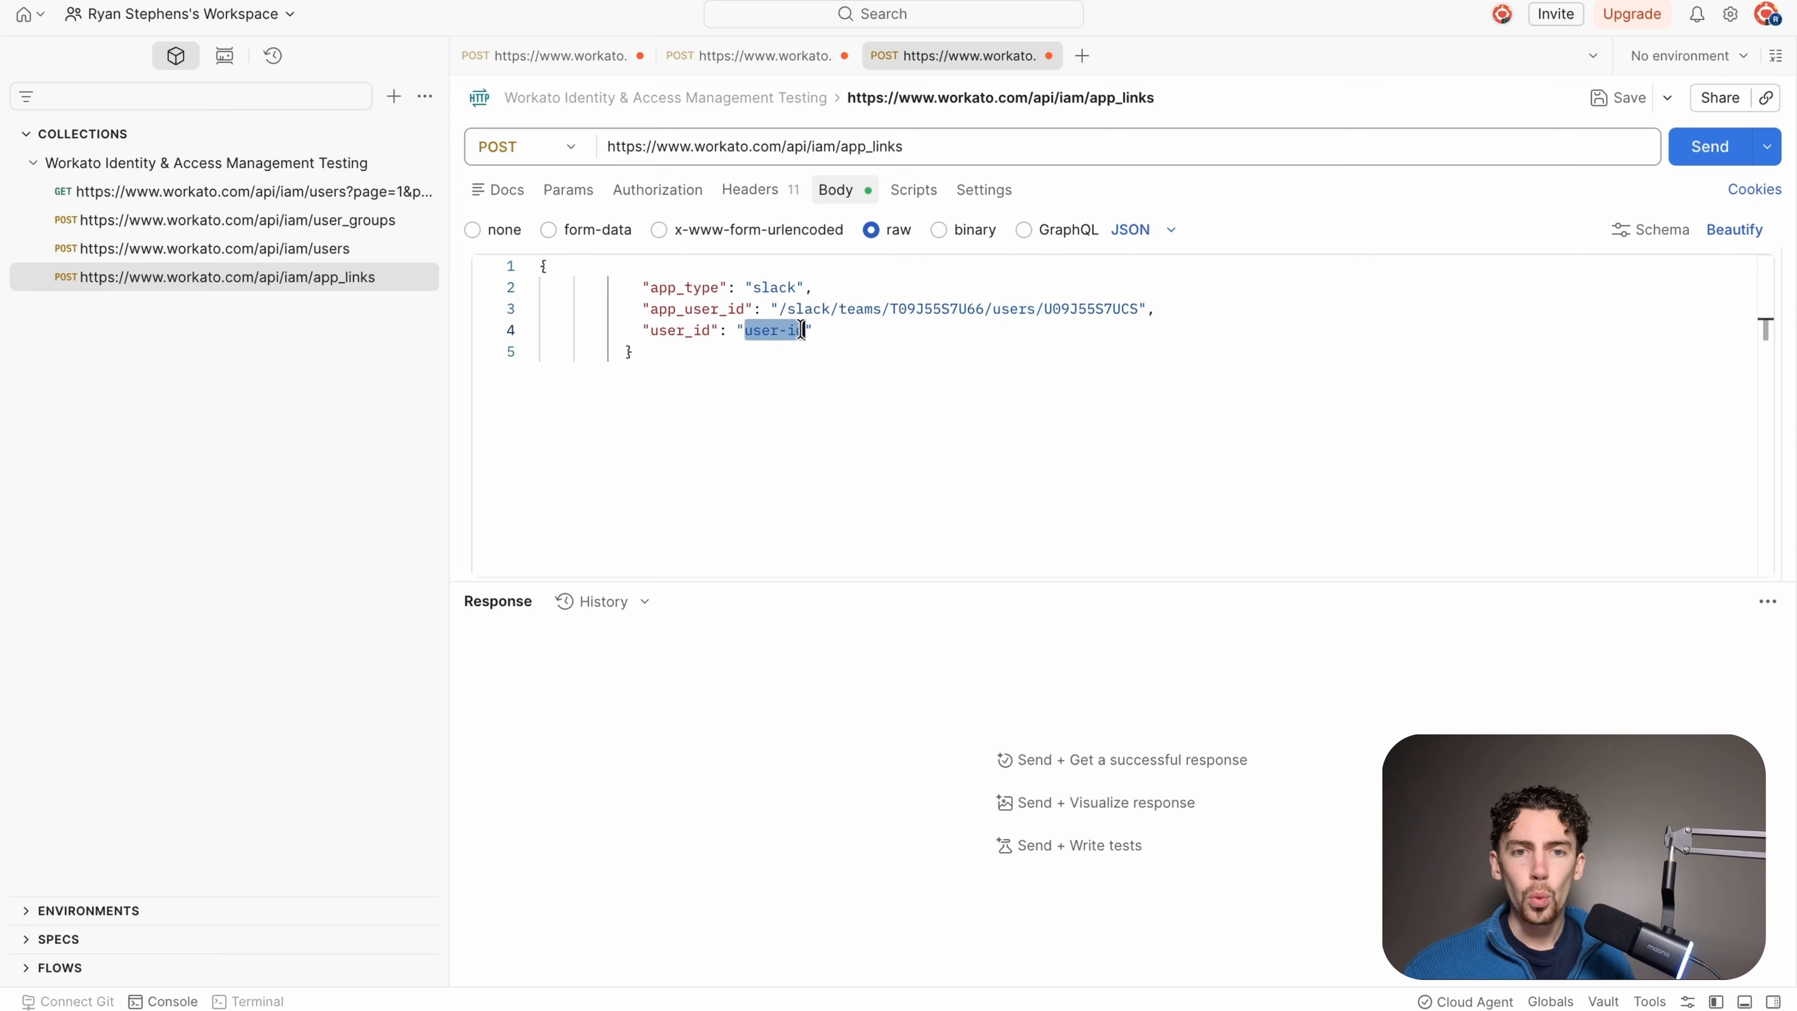
key(ctrl+v)
key(ctrl+s)
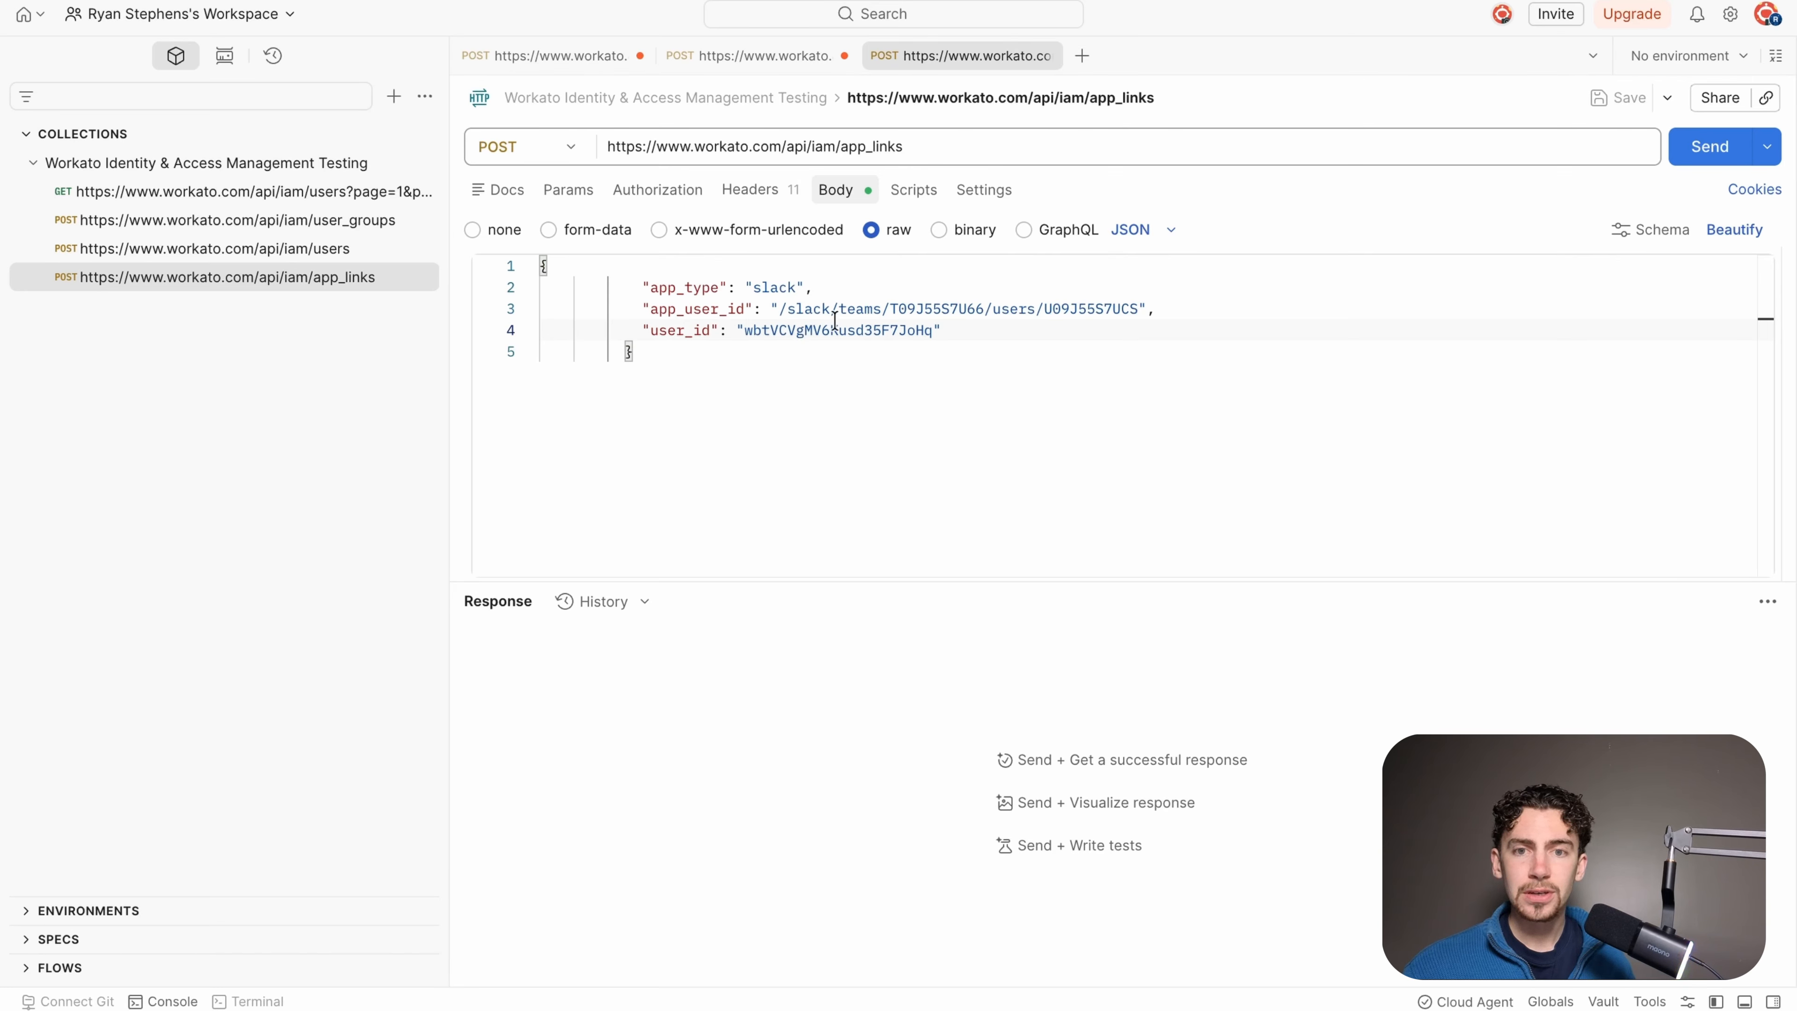
click(1714, 148)
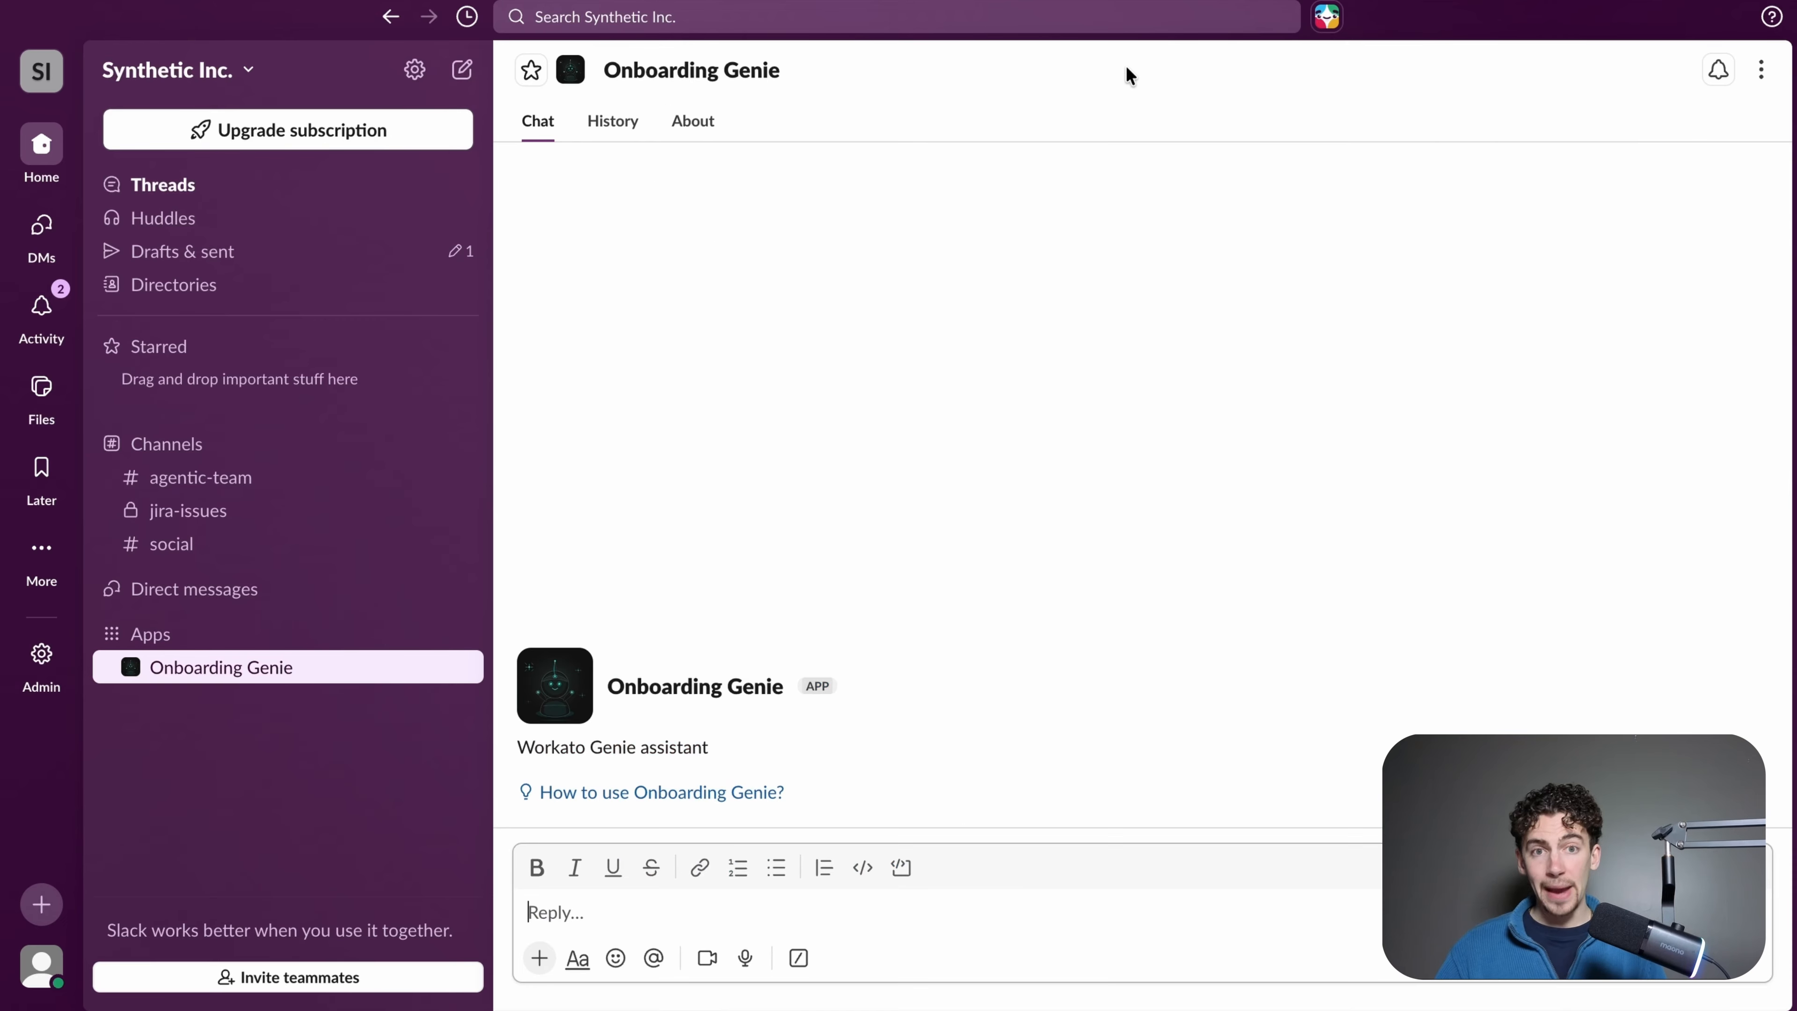
- Send "Test" to Onboarding Genie in Slack, and test the "test: send business event" recipe in Workato
text(Test)
key(Return)
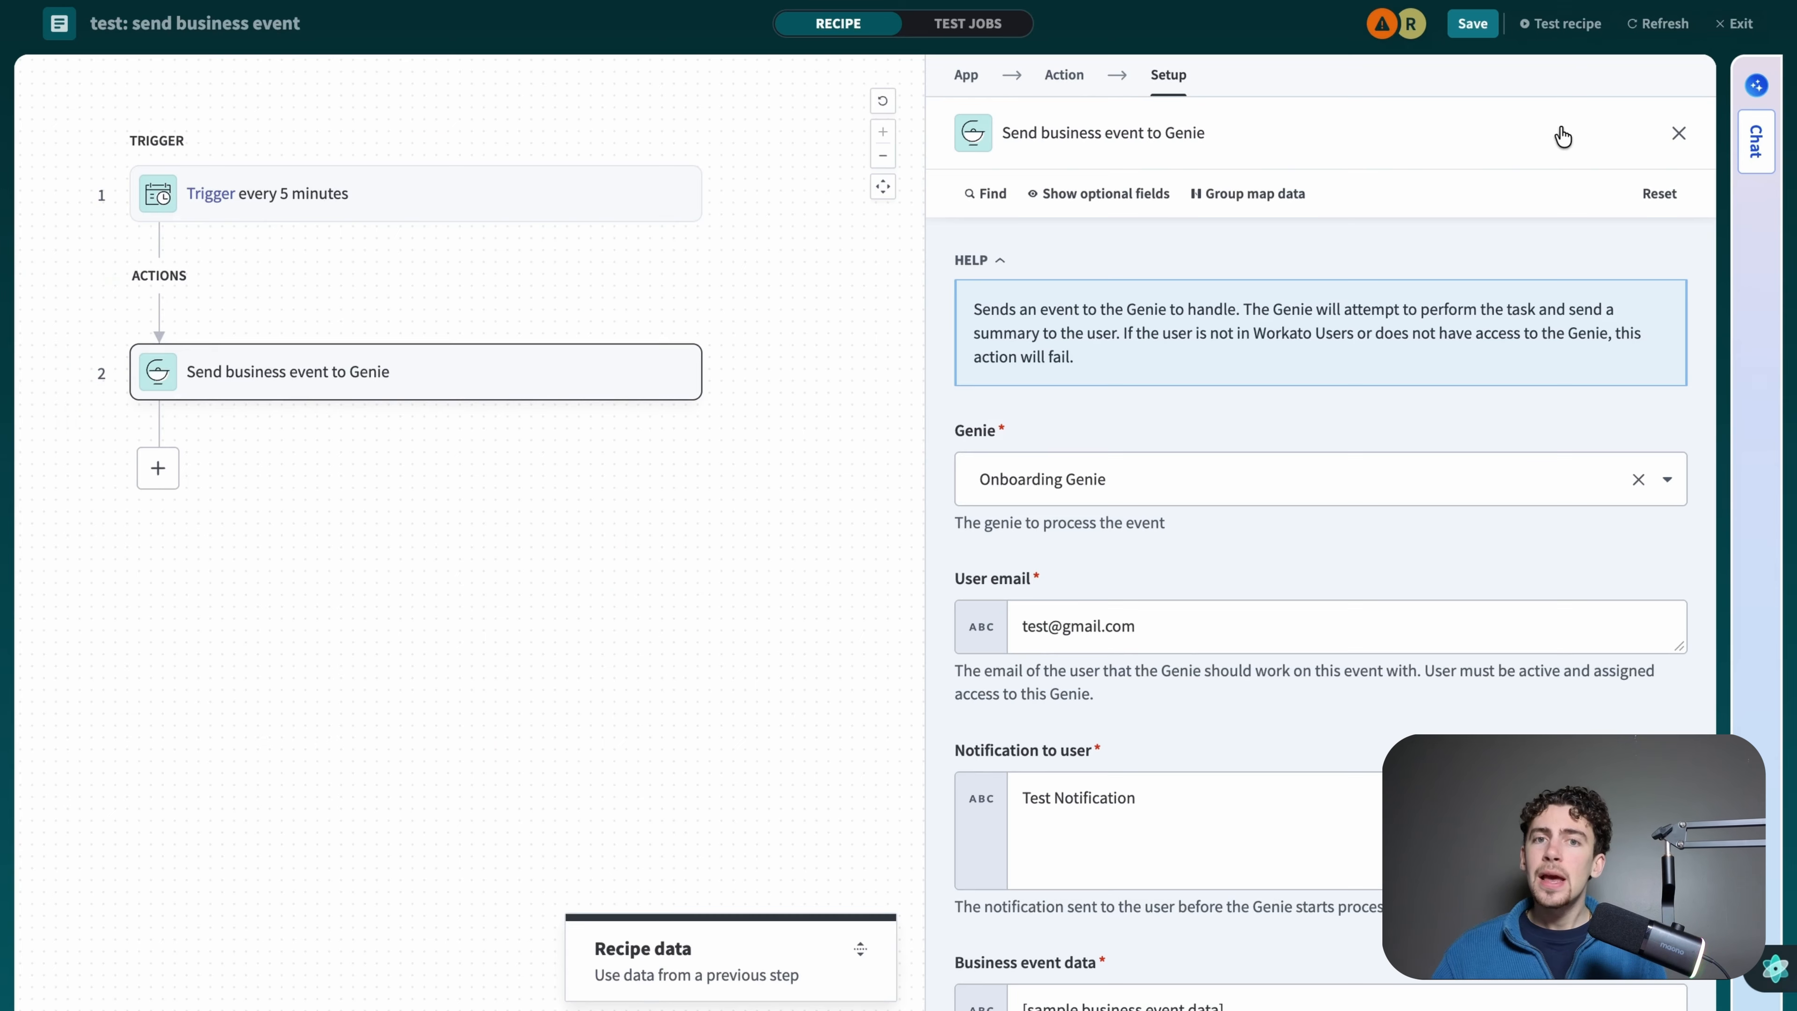
click(1557, 32)
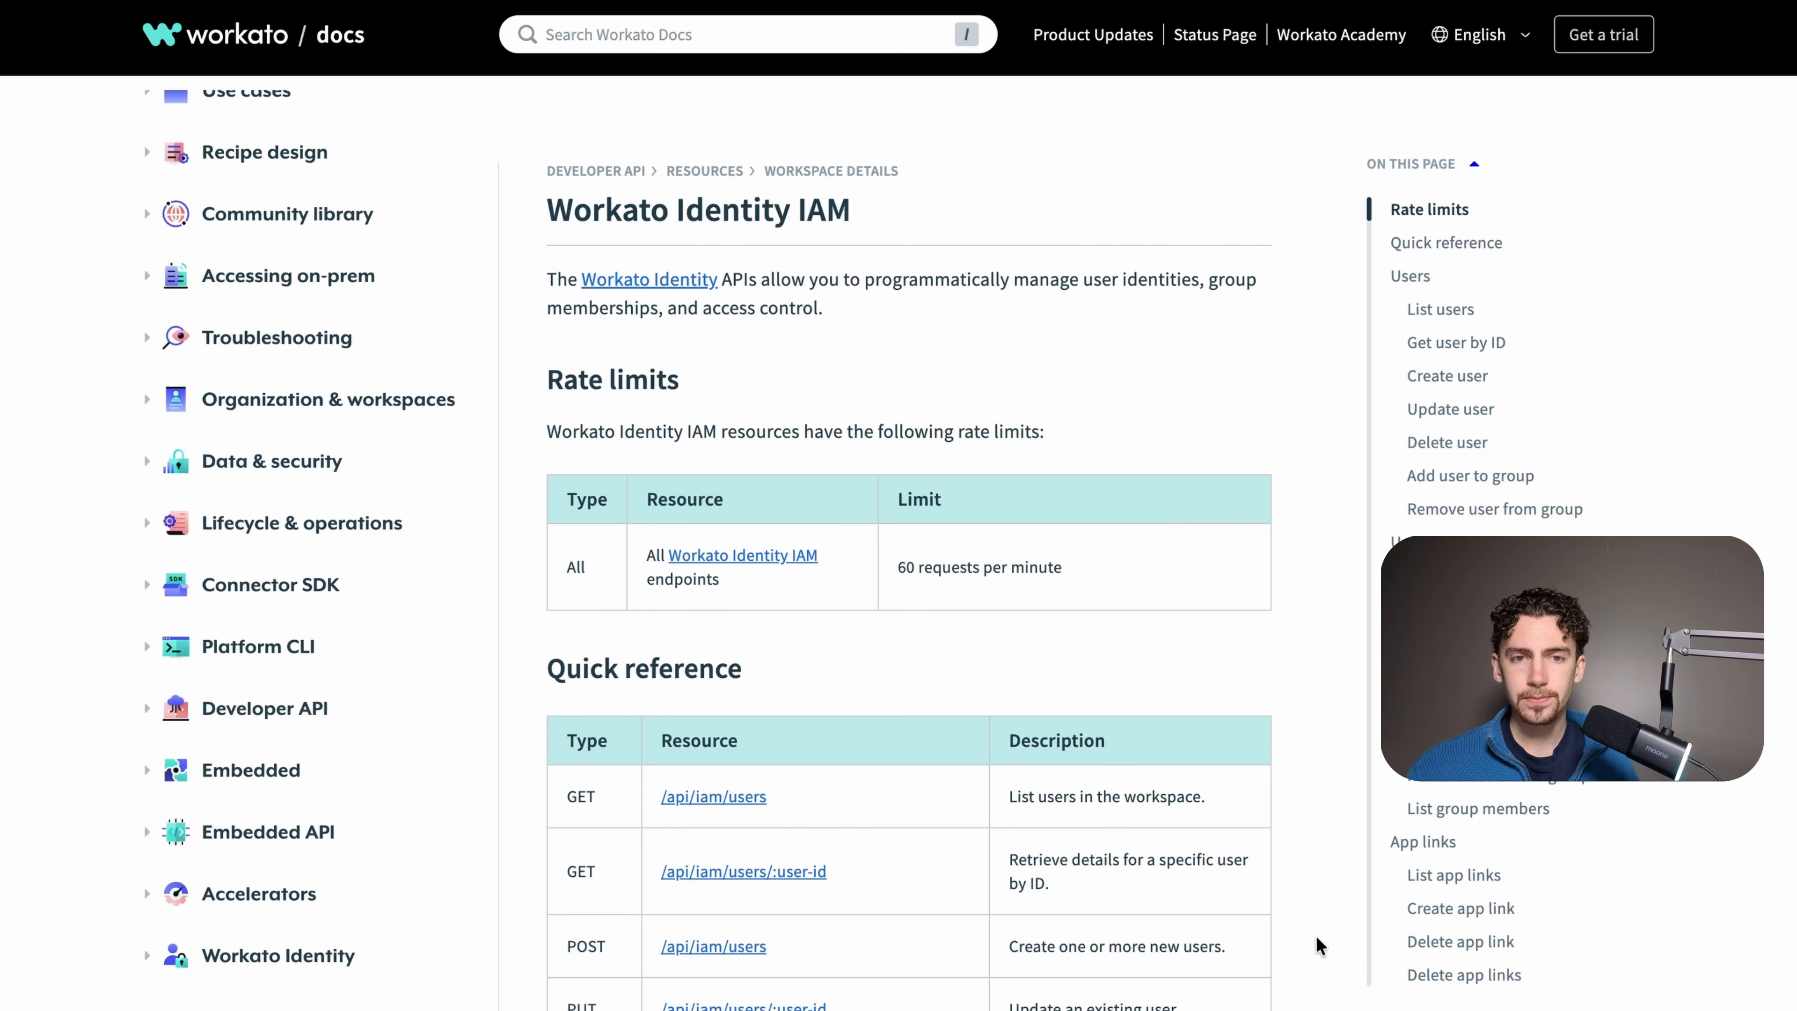
- Copy the Delete app link sample cURL request from Workato docs and import it into Postman
click(1451, 942)
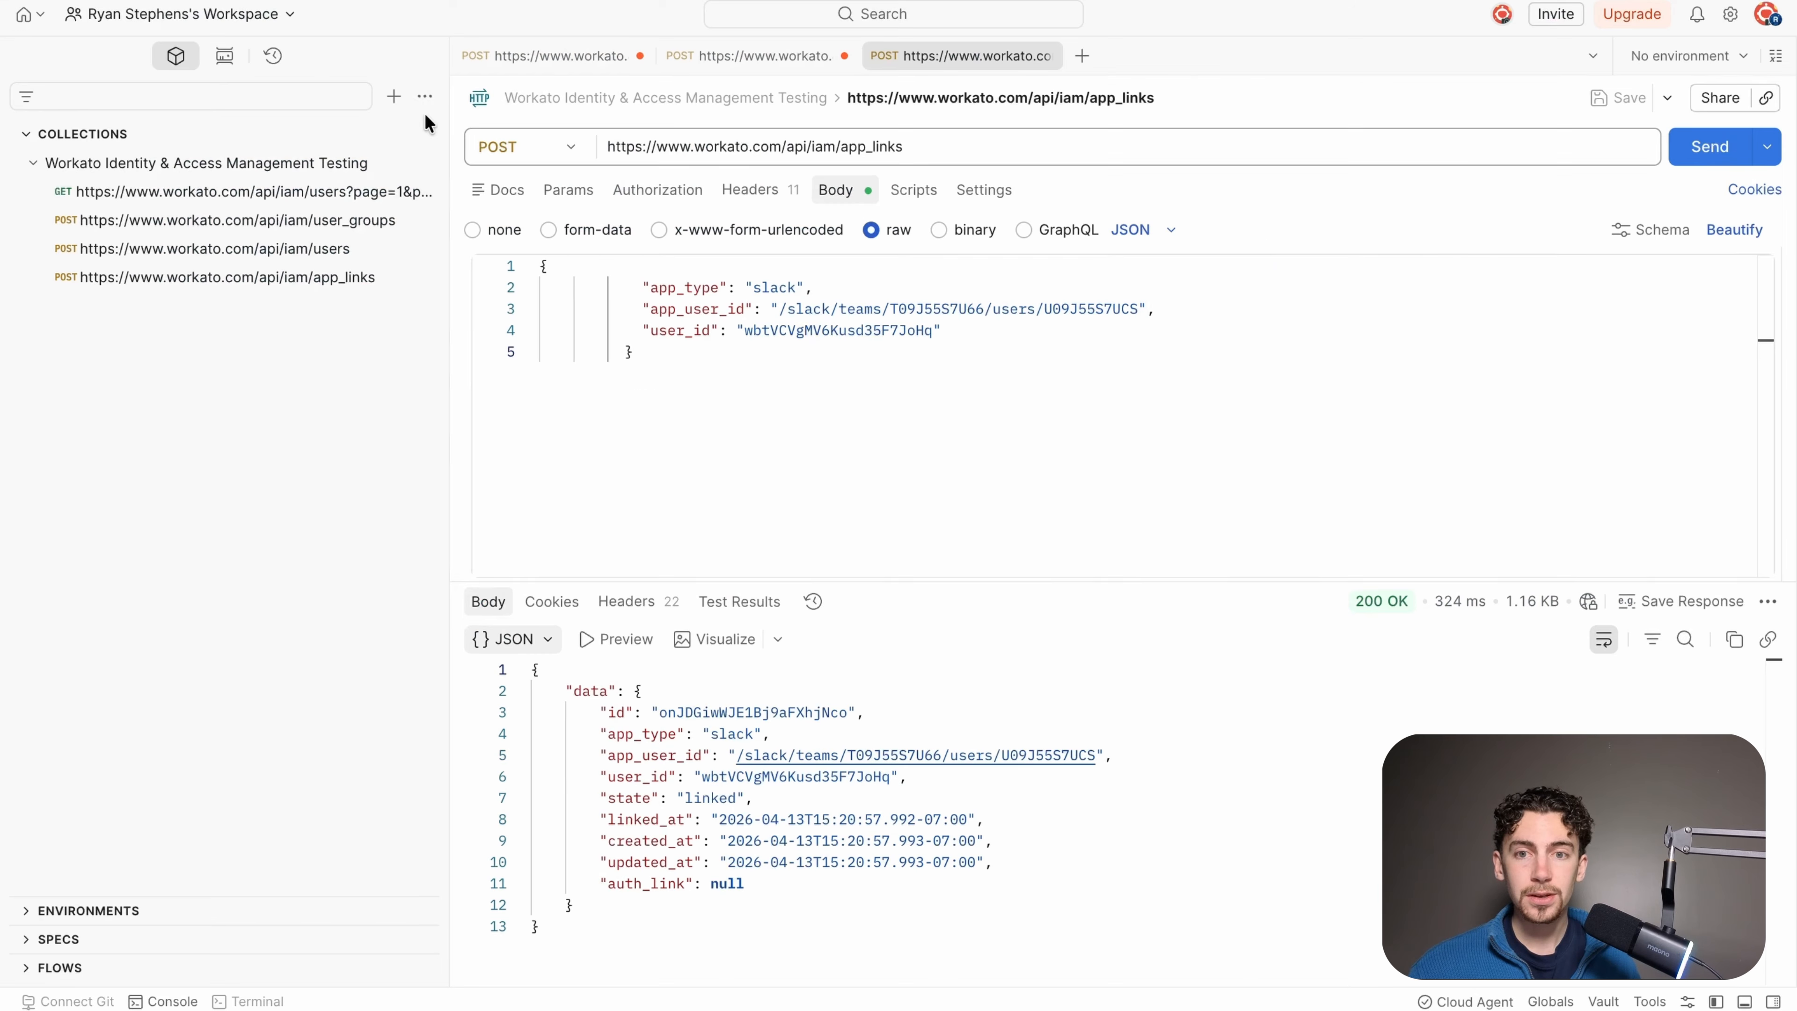
click(425, 97)
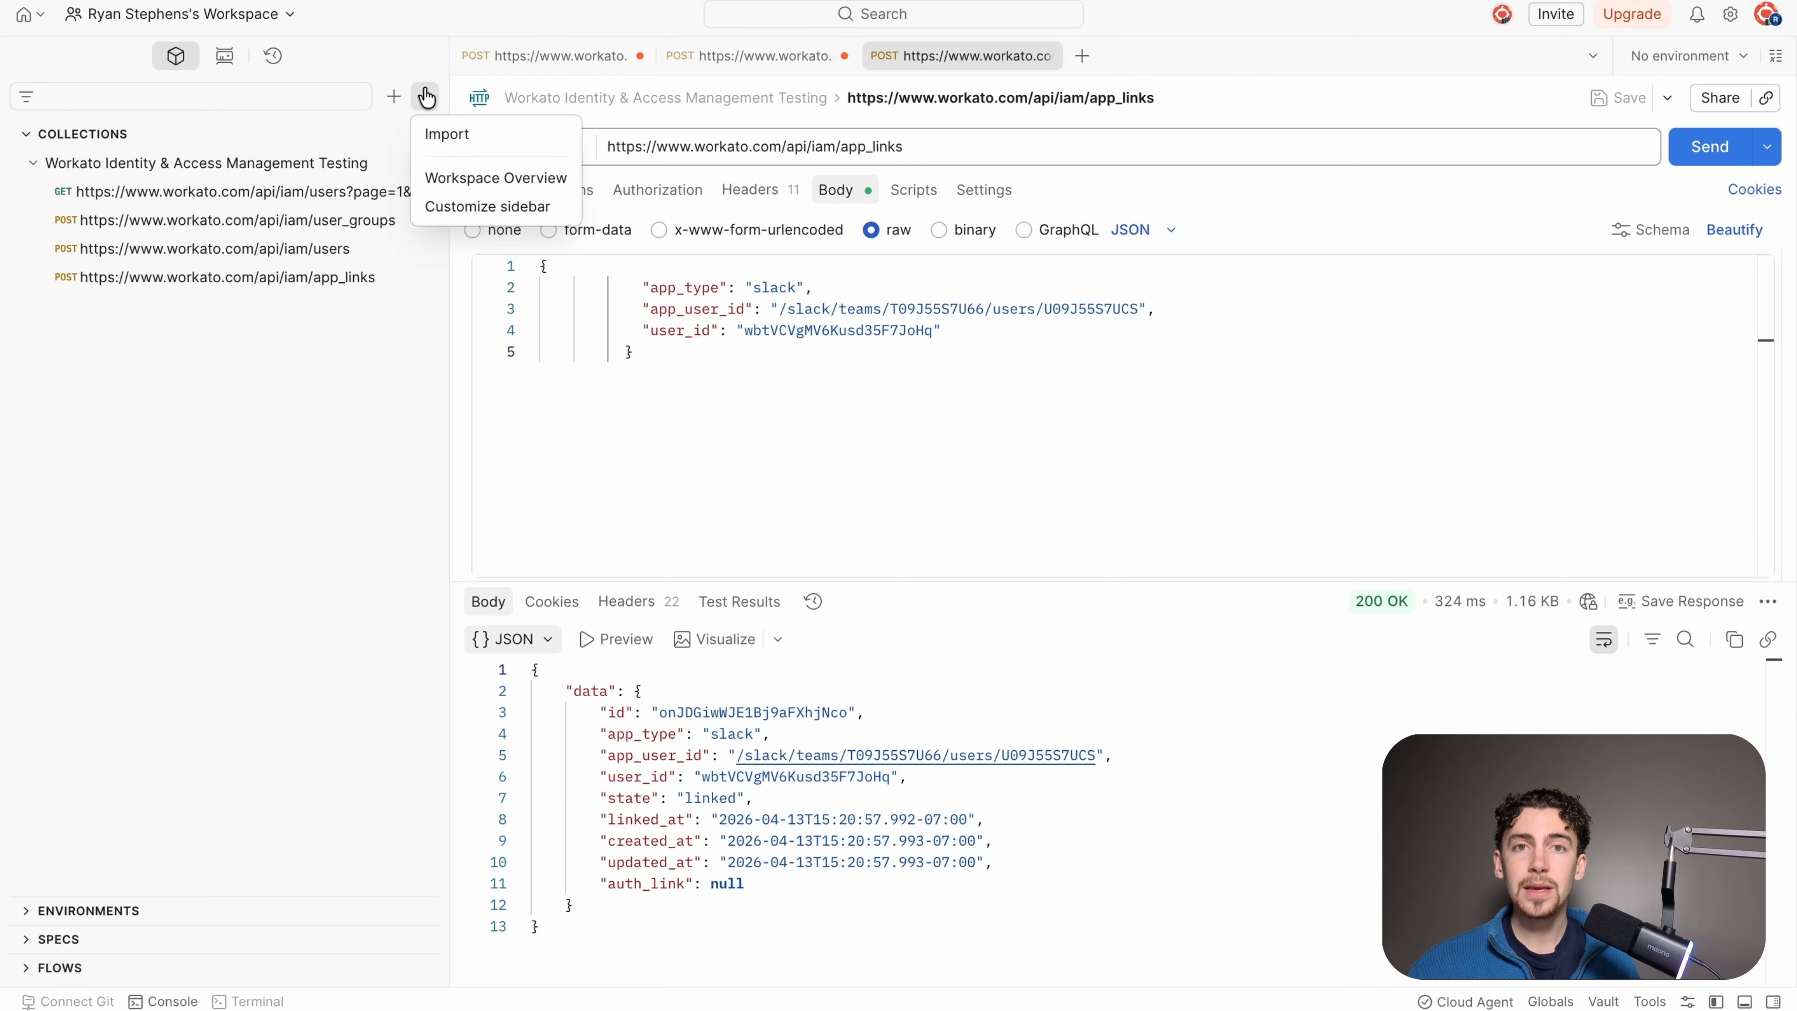
click(453, 132)
key(ctrl+v)
click(1180, 634)
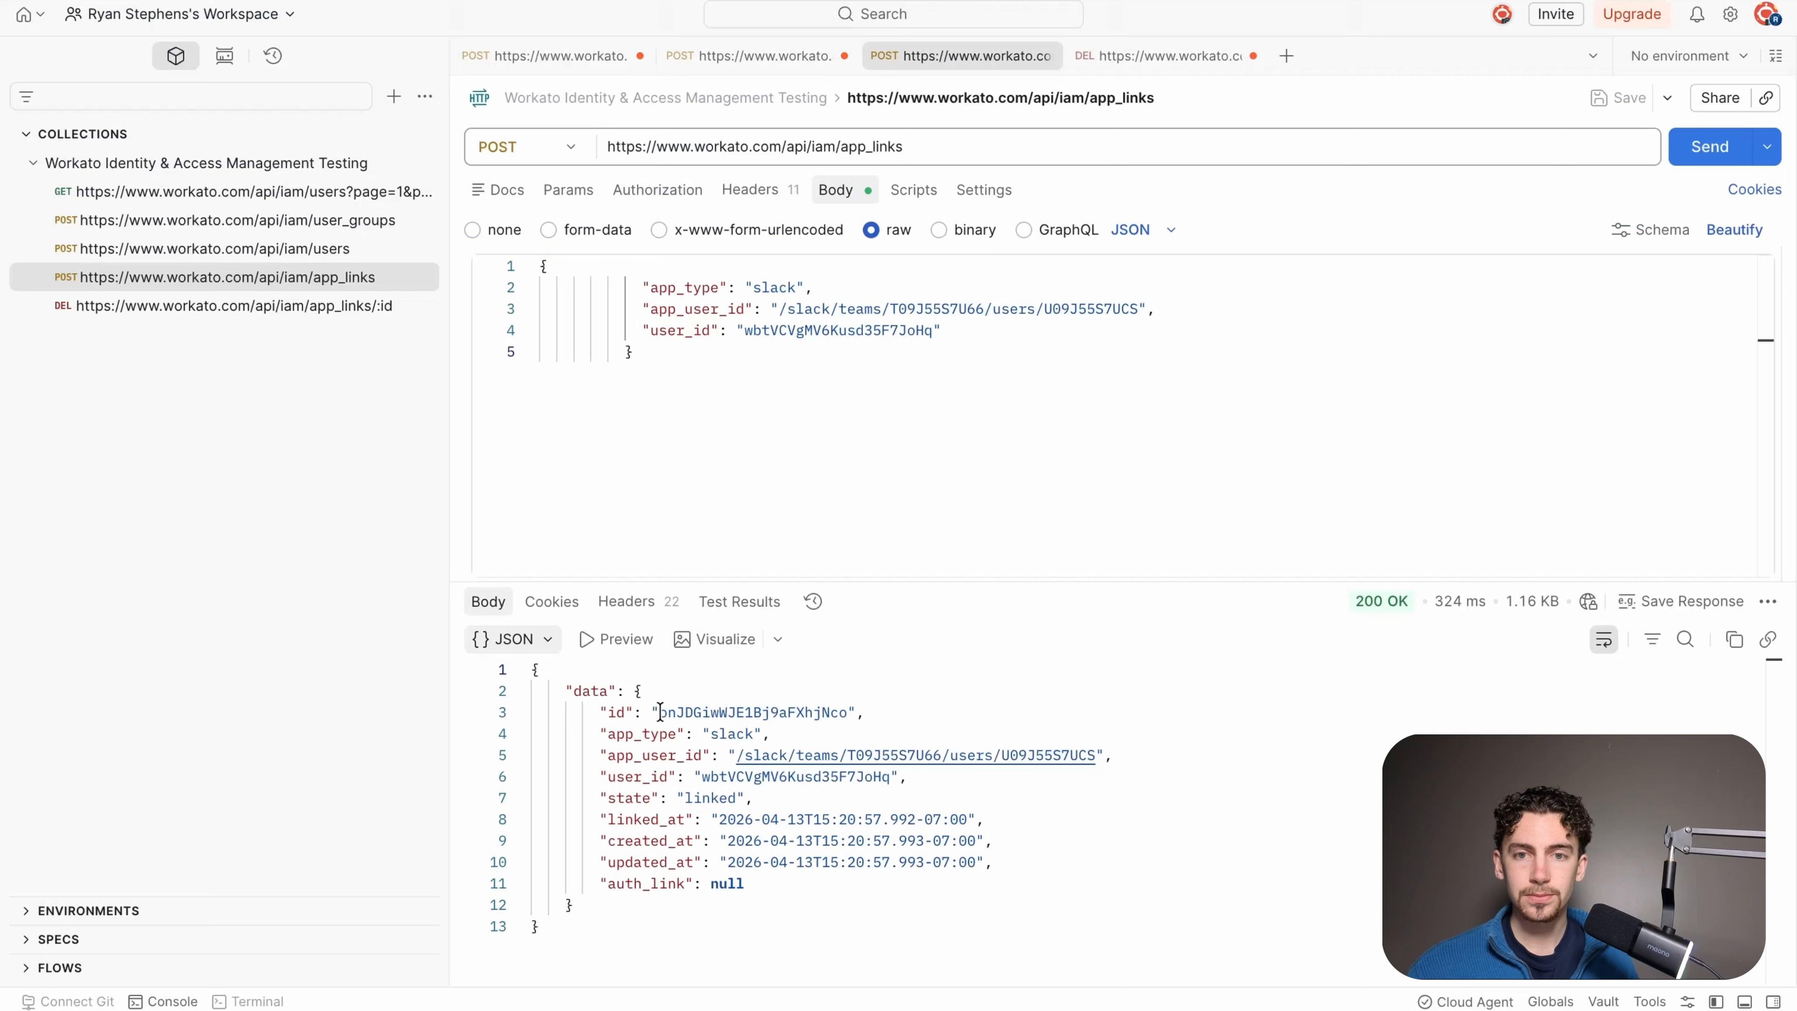
- Replace :id in the DELETE app_links URL with the app link ID from the create response, and send the request
drag(659, 712, 846, 712)
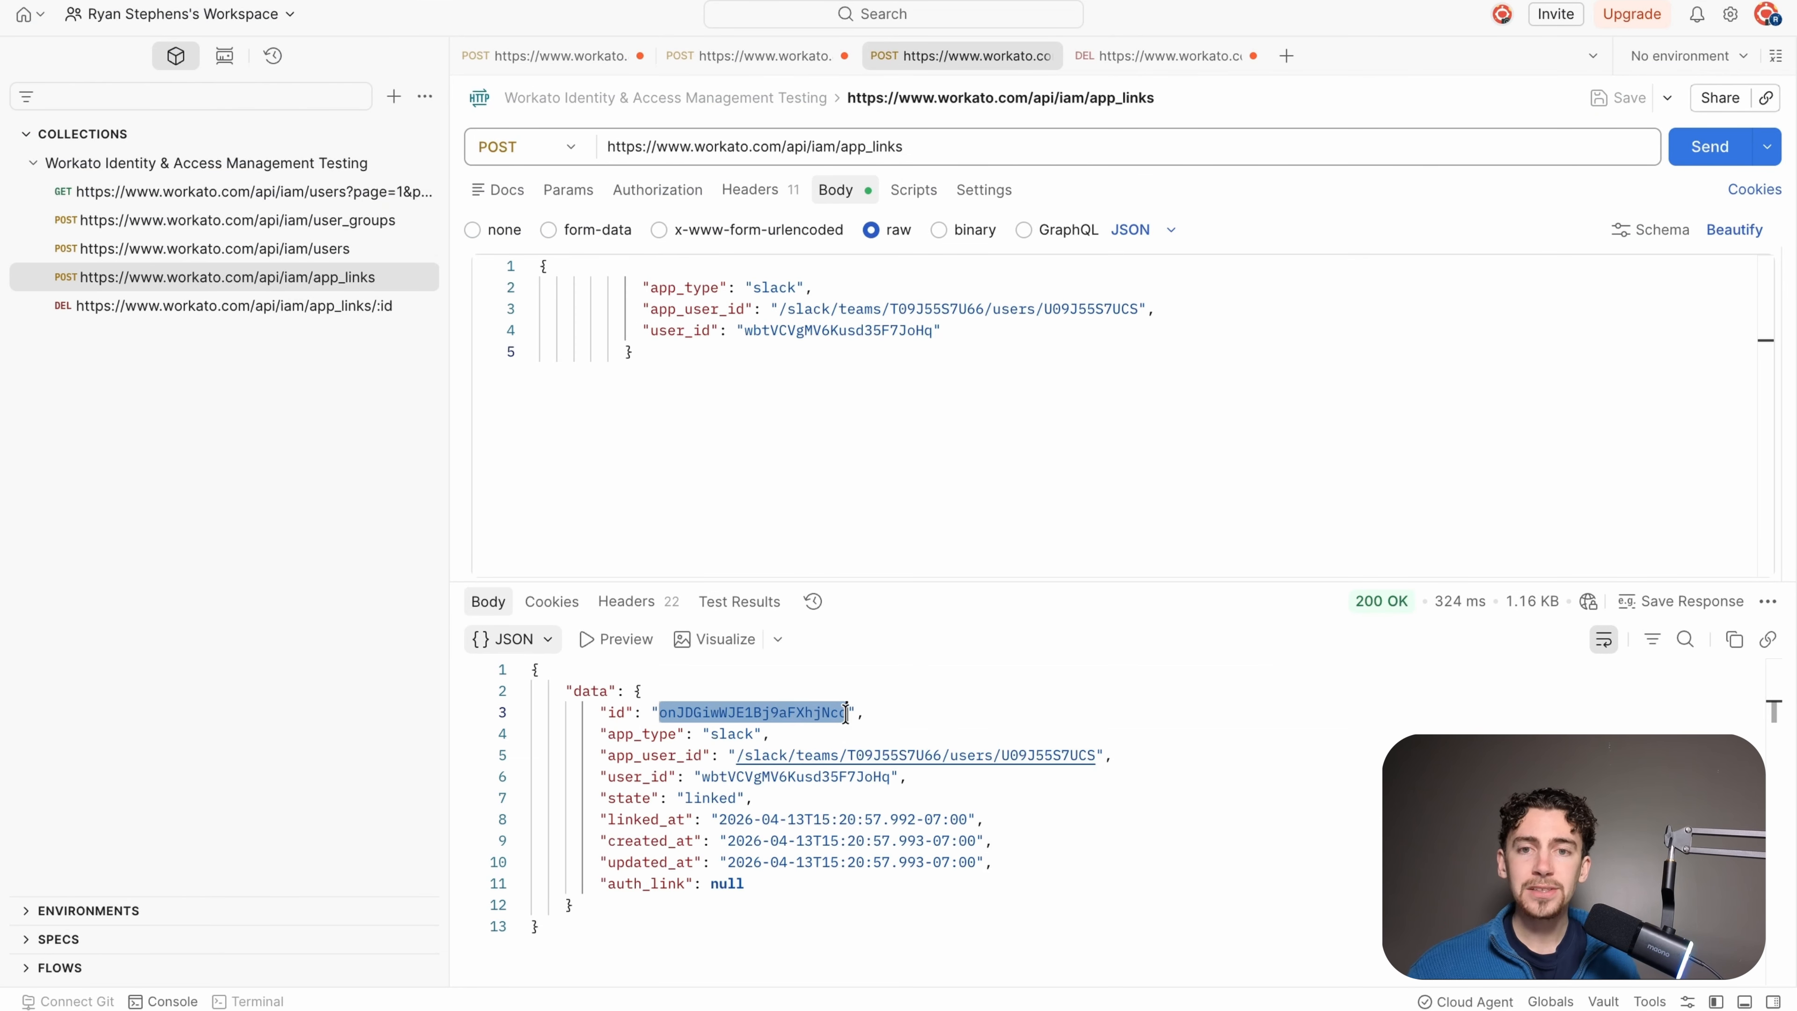
click(234, 305)
double_click(923, 146)
key(BackSpace)
key(BackSpace)
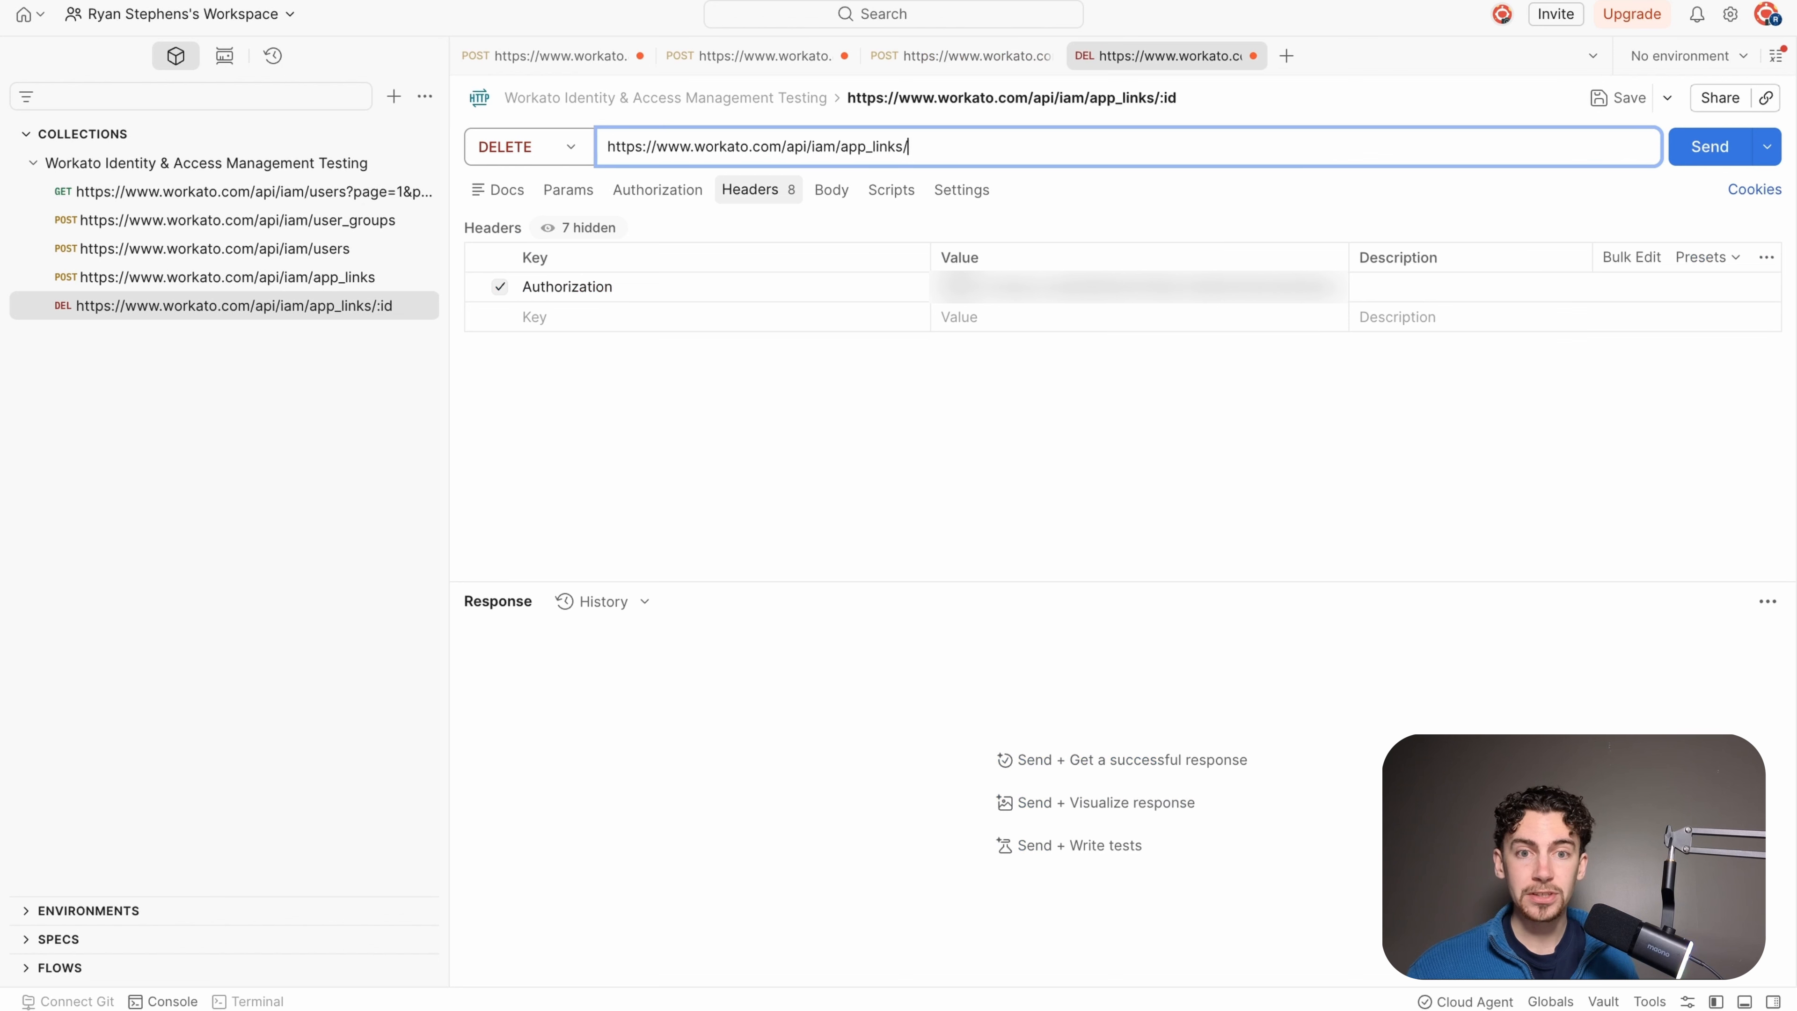
key(ctrl+v)
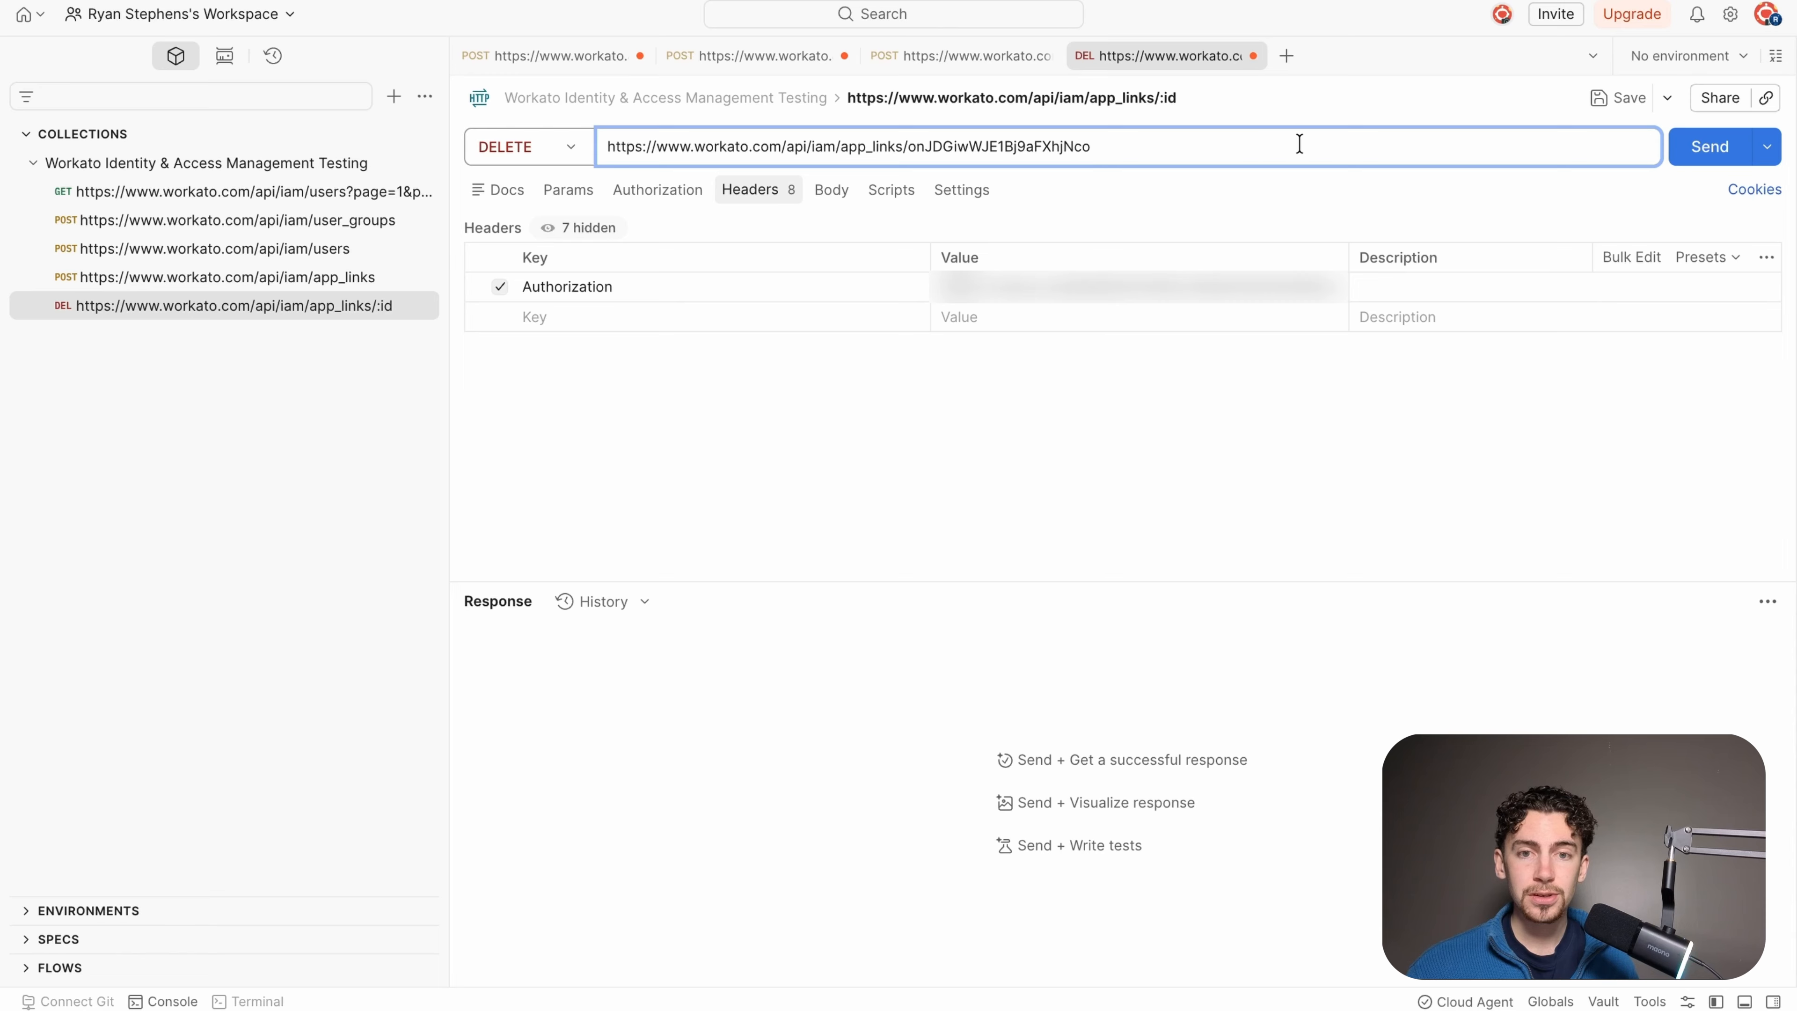
click(1710, 147)
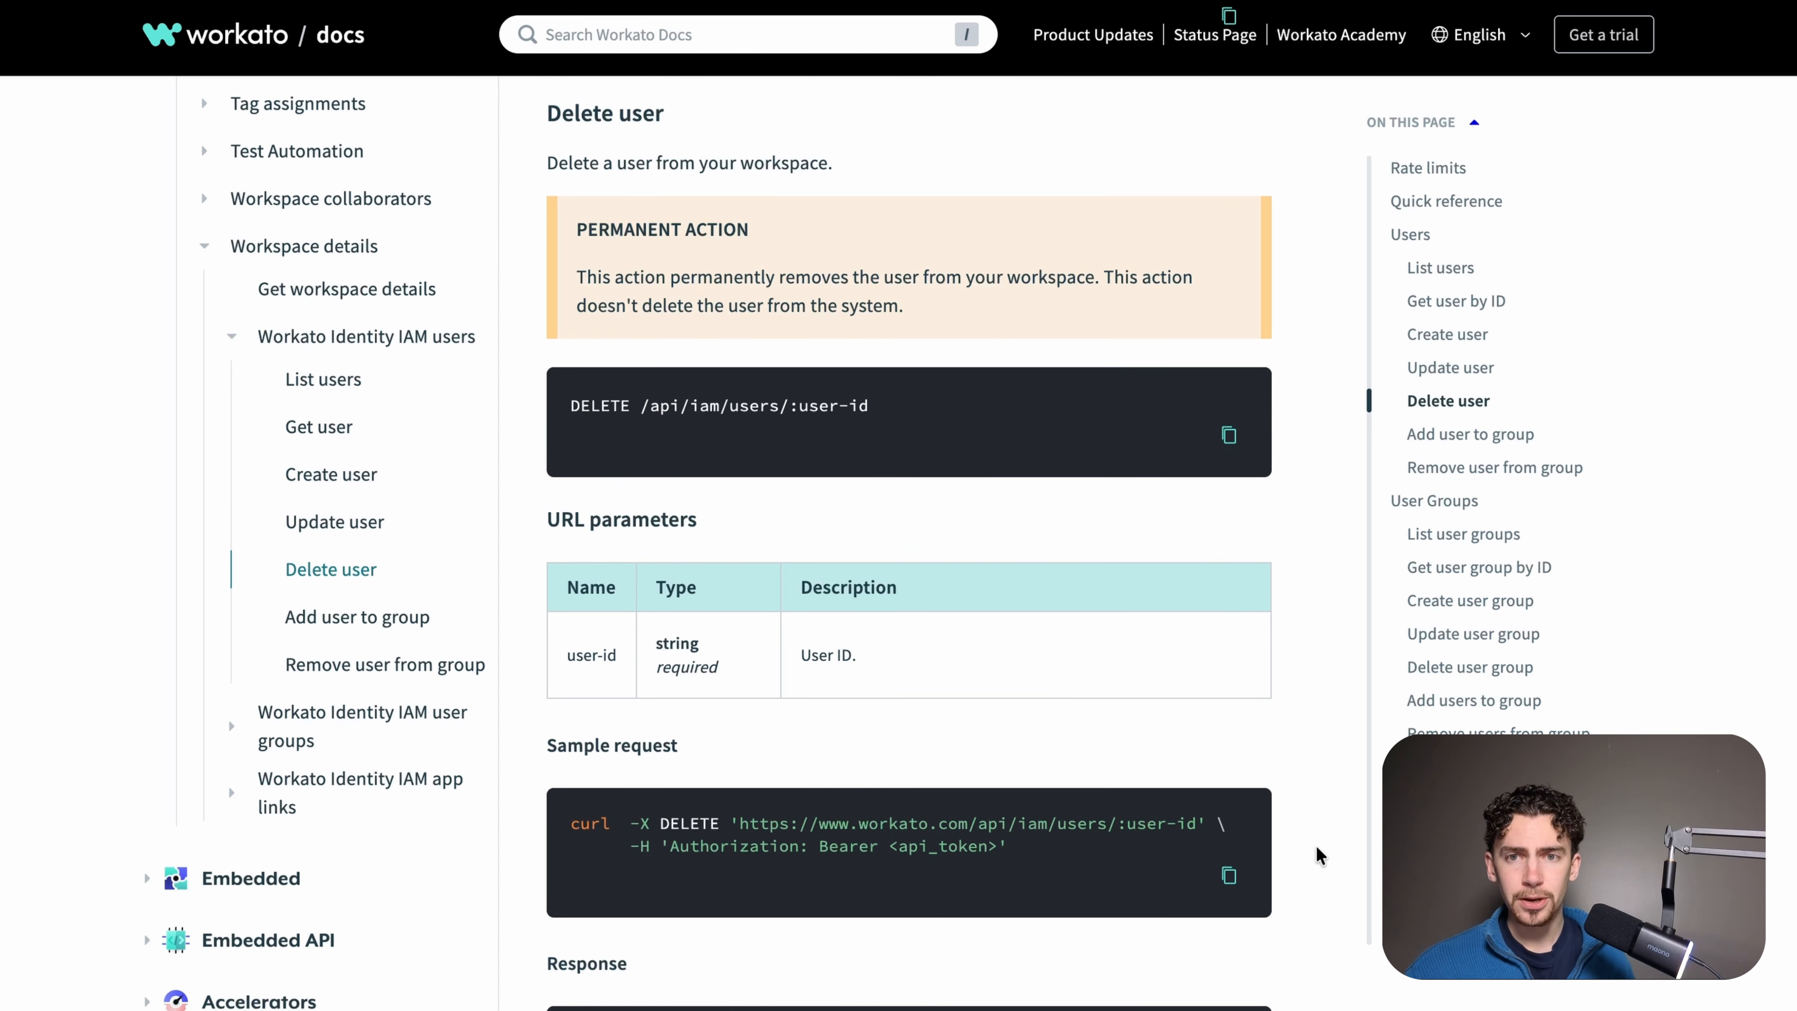
- In Workato docs, view the Delete user group endpoint reference
click(1465, 669)
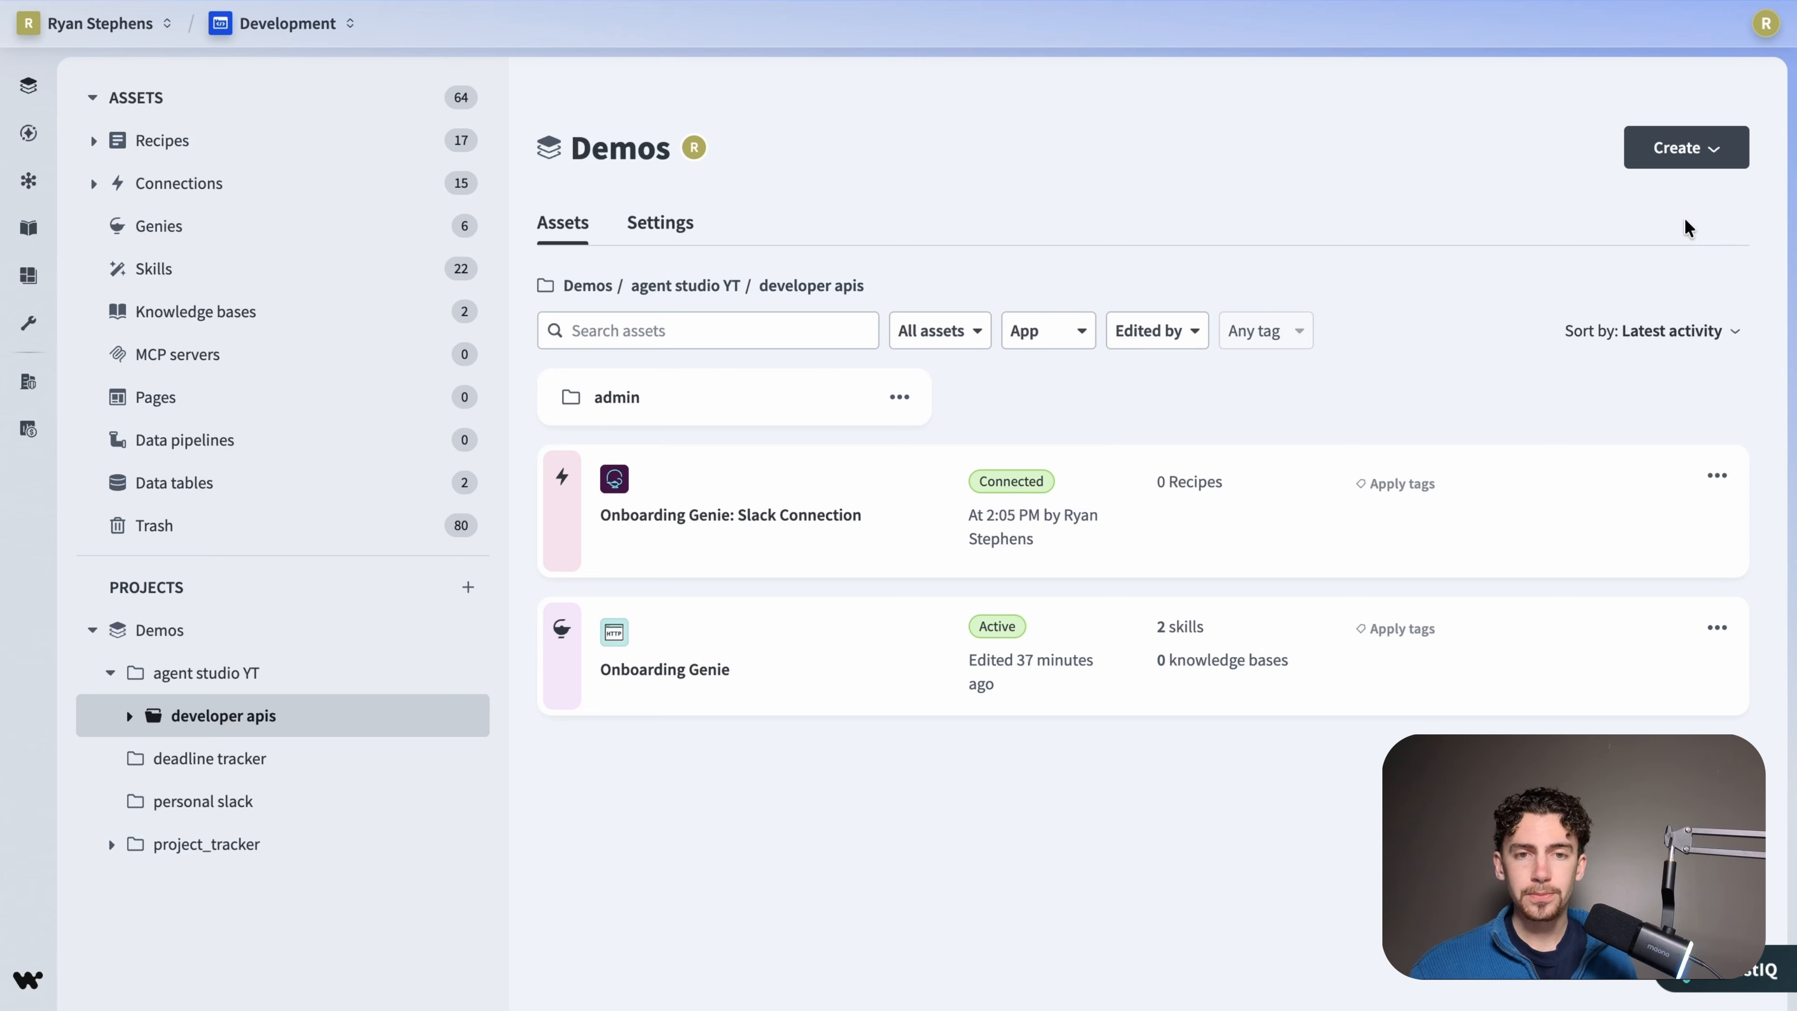
- In Workato's developer apis folder, start a new HTTP connection named "Workato Developer API: IAM"
click(1688, 150)
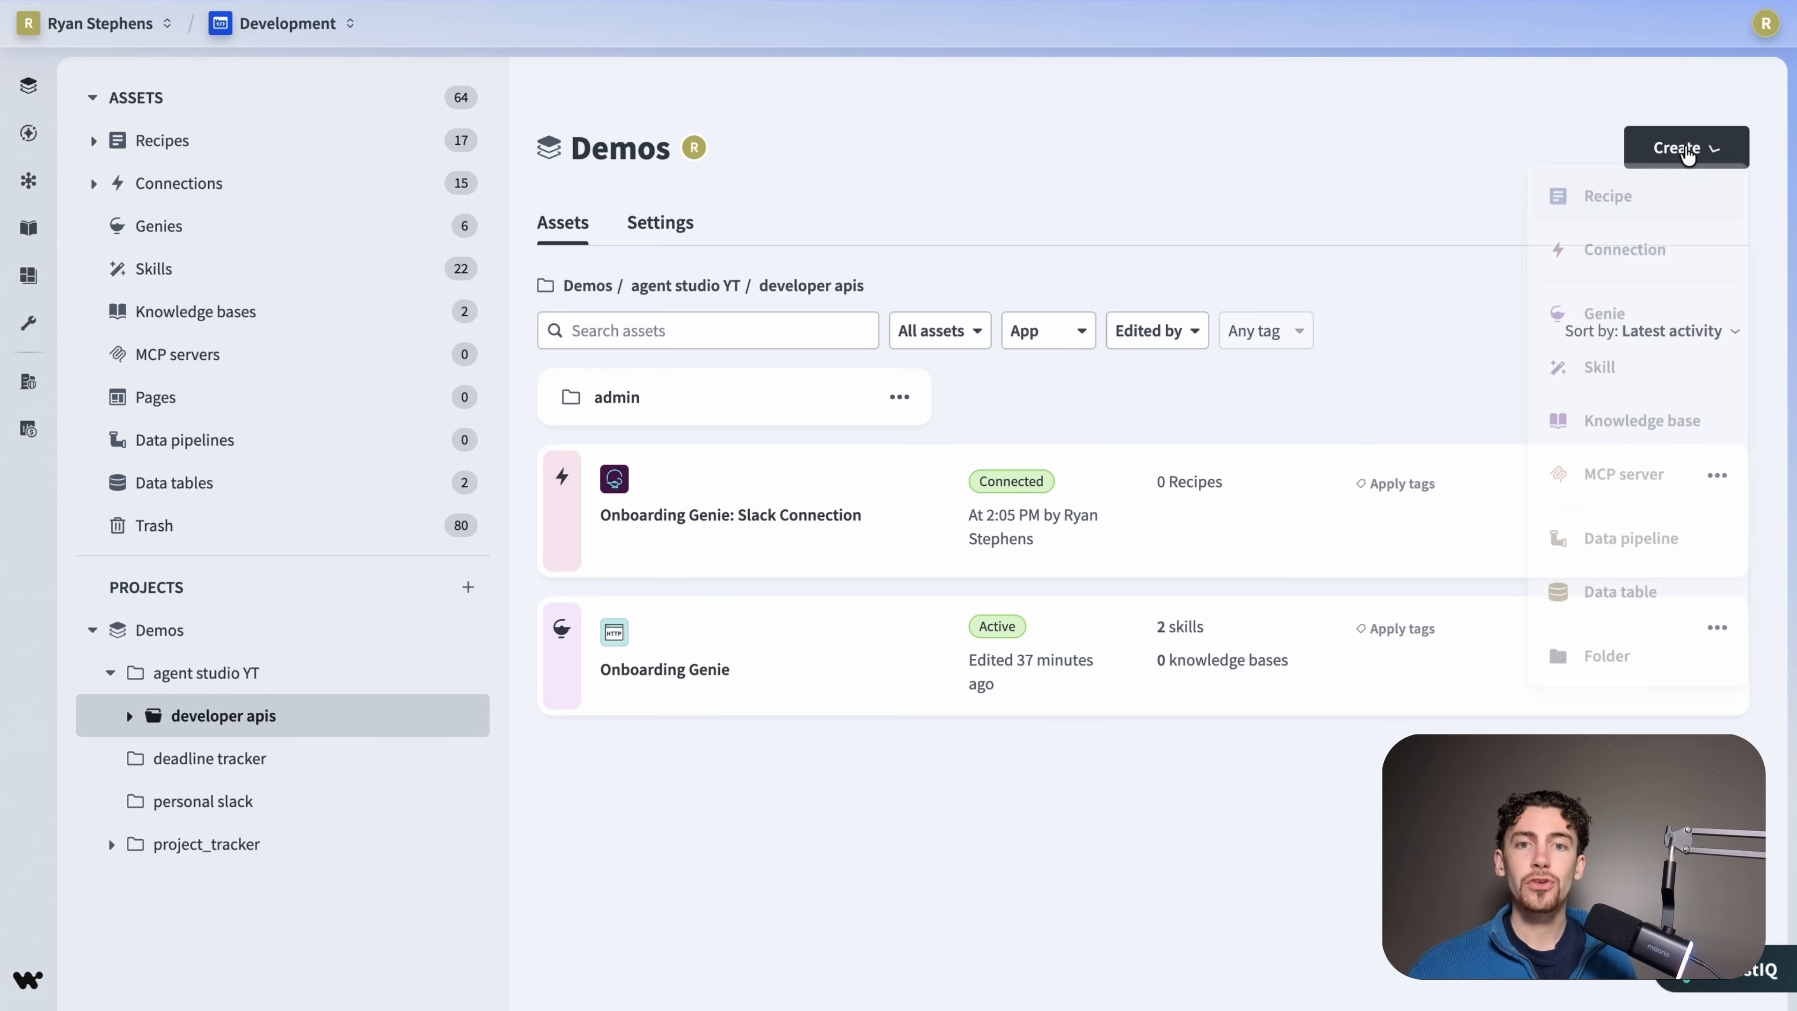
click(1685, 260)
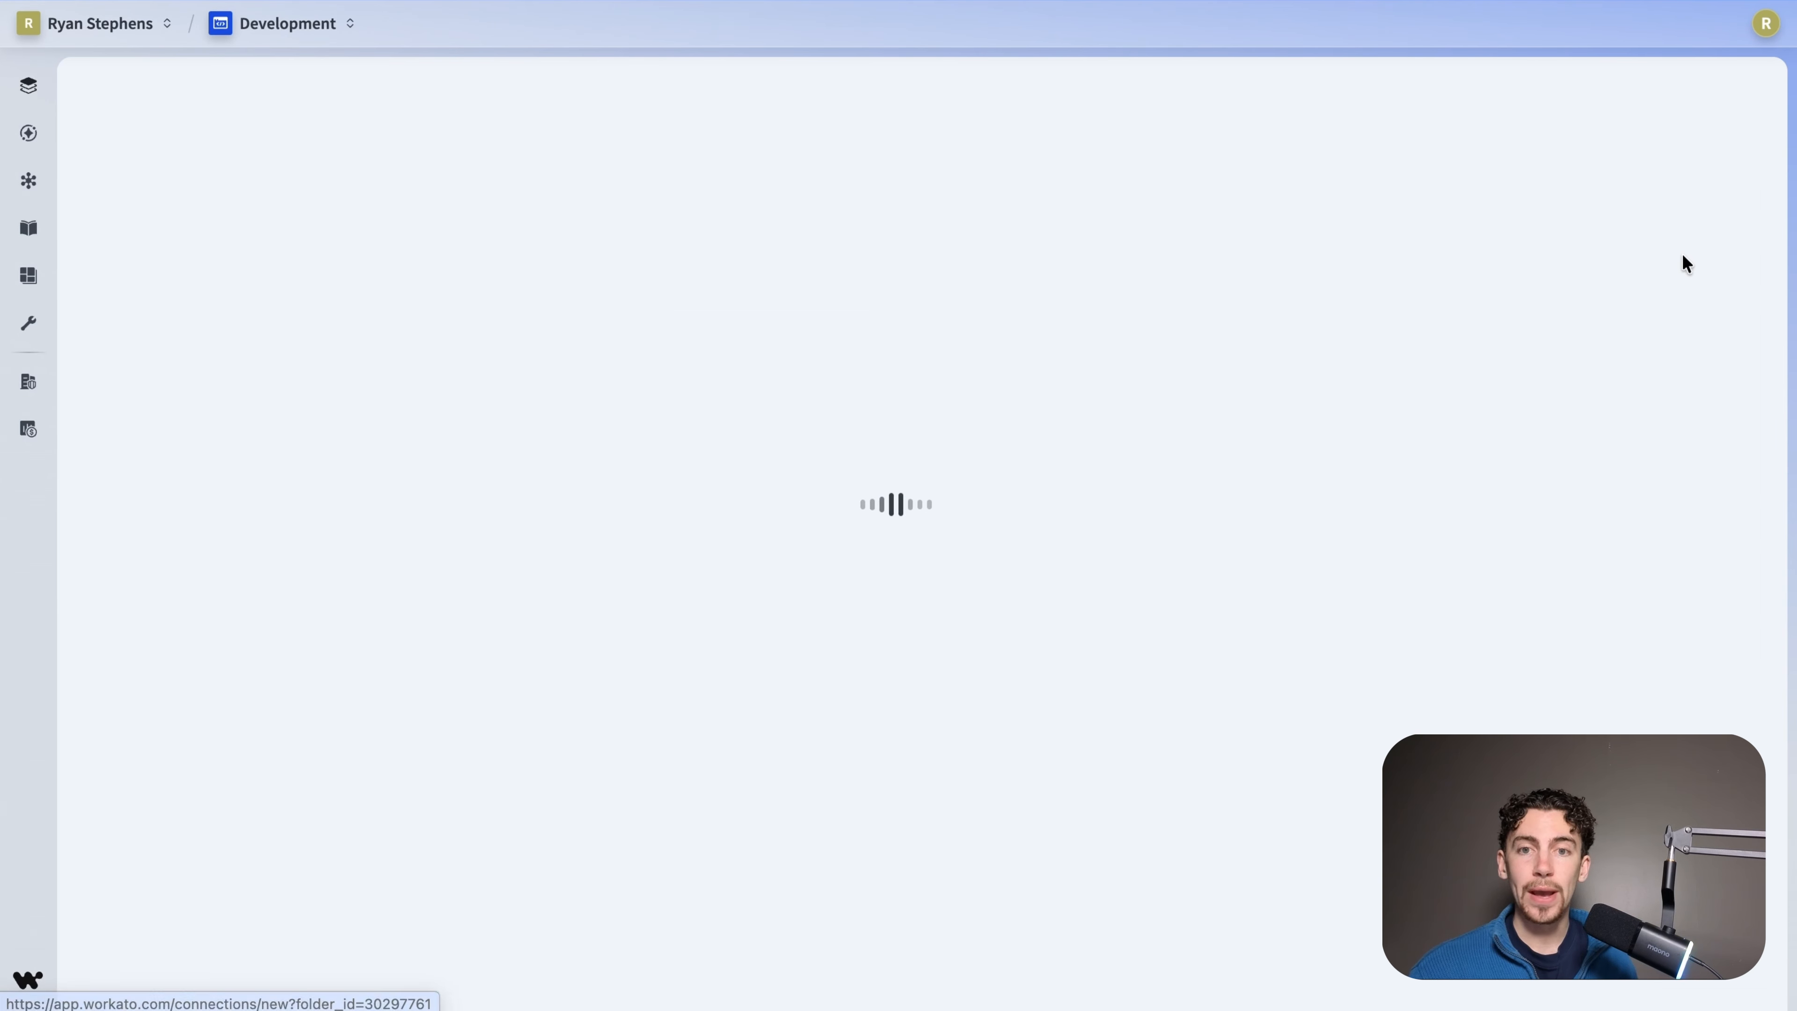
text(http)
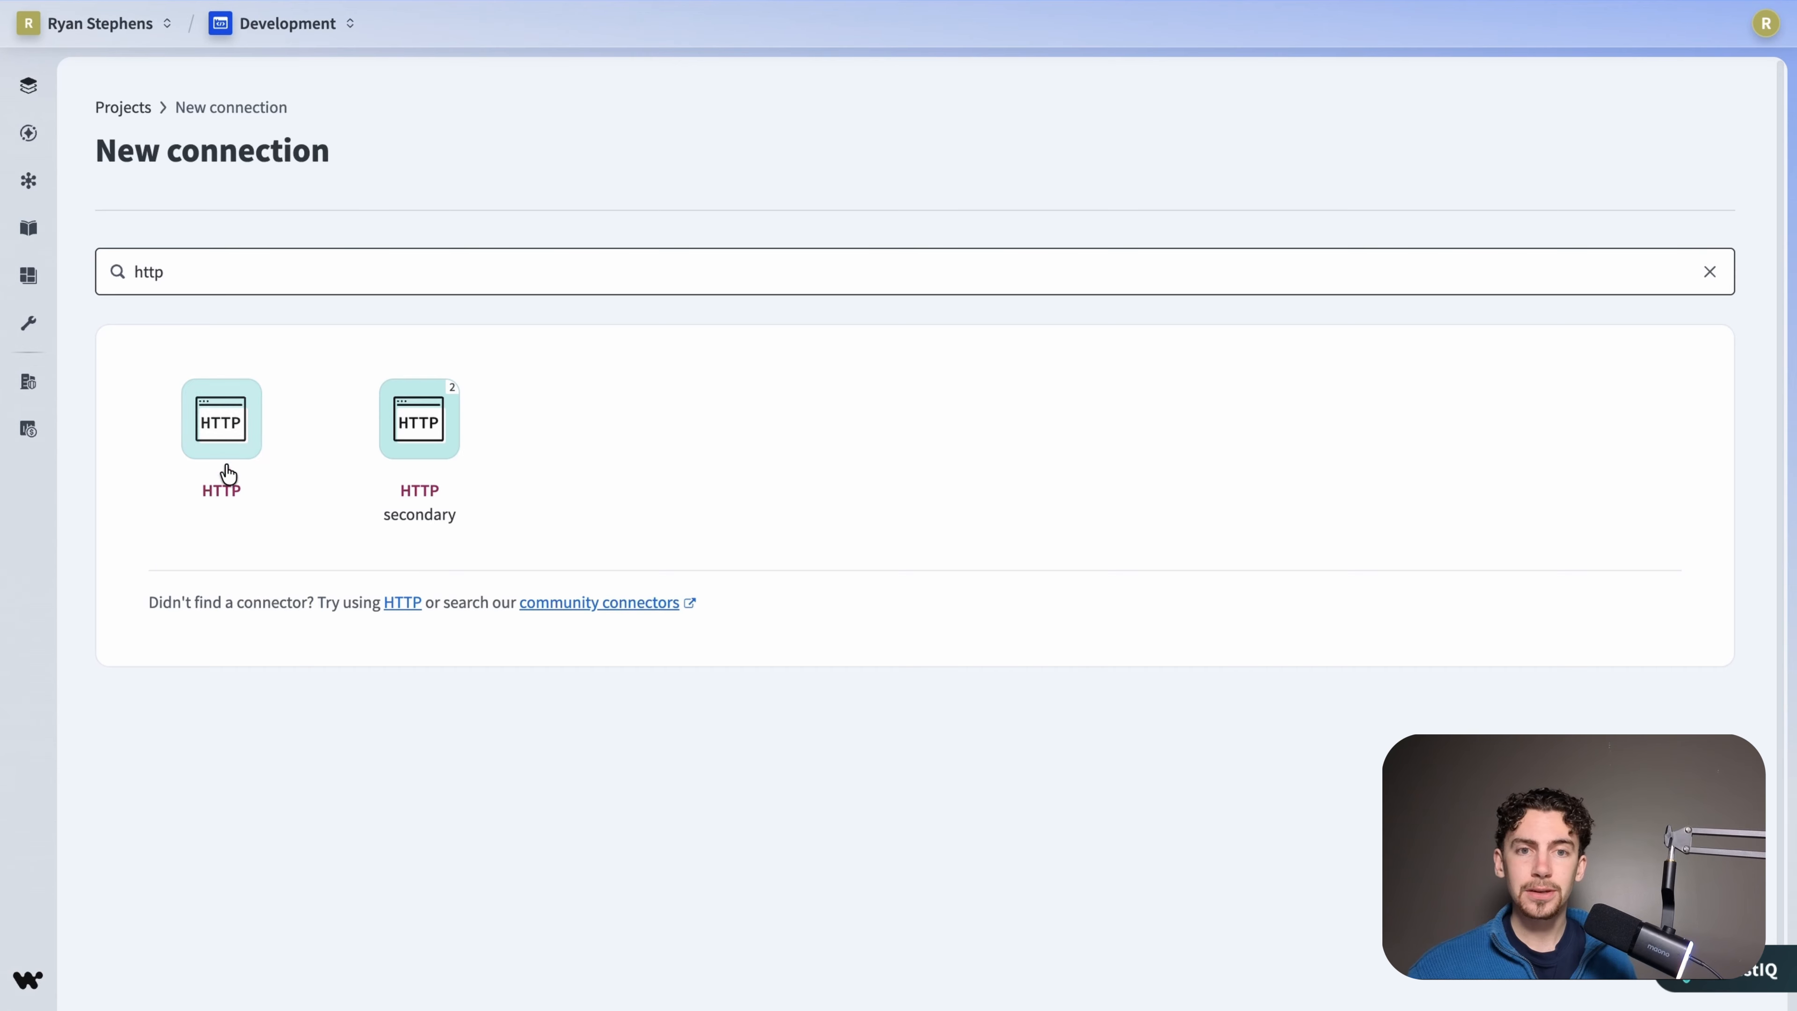
click(234, 421)
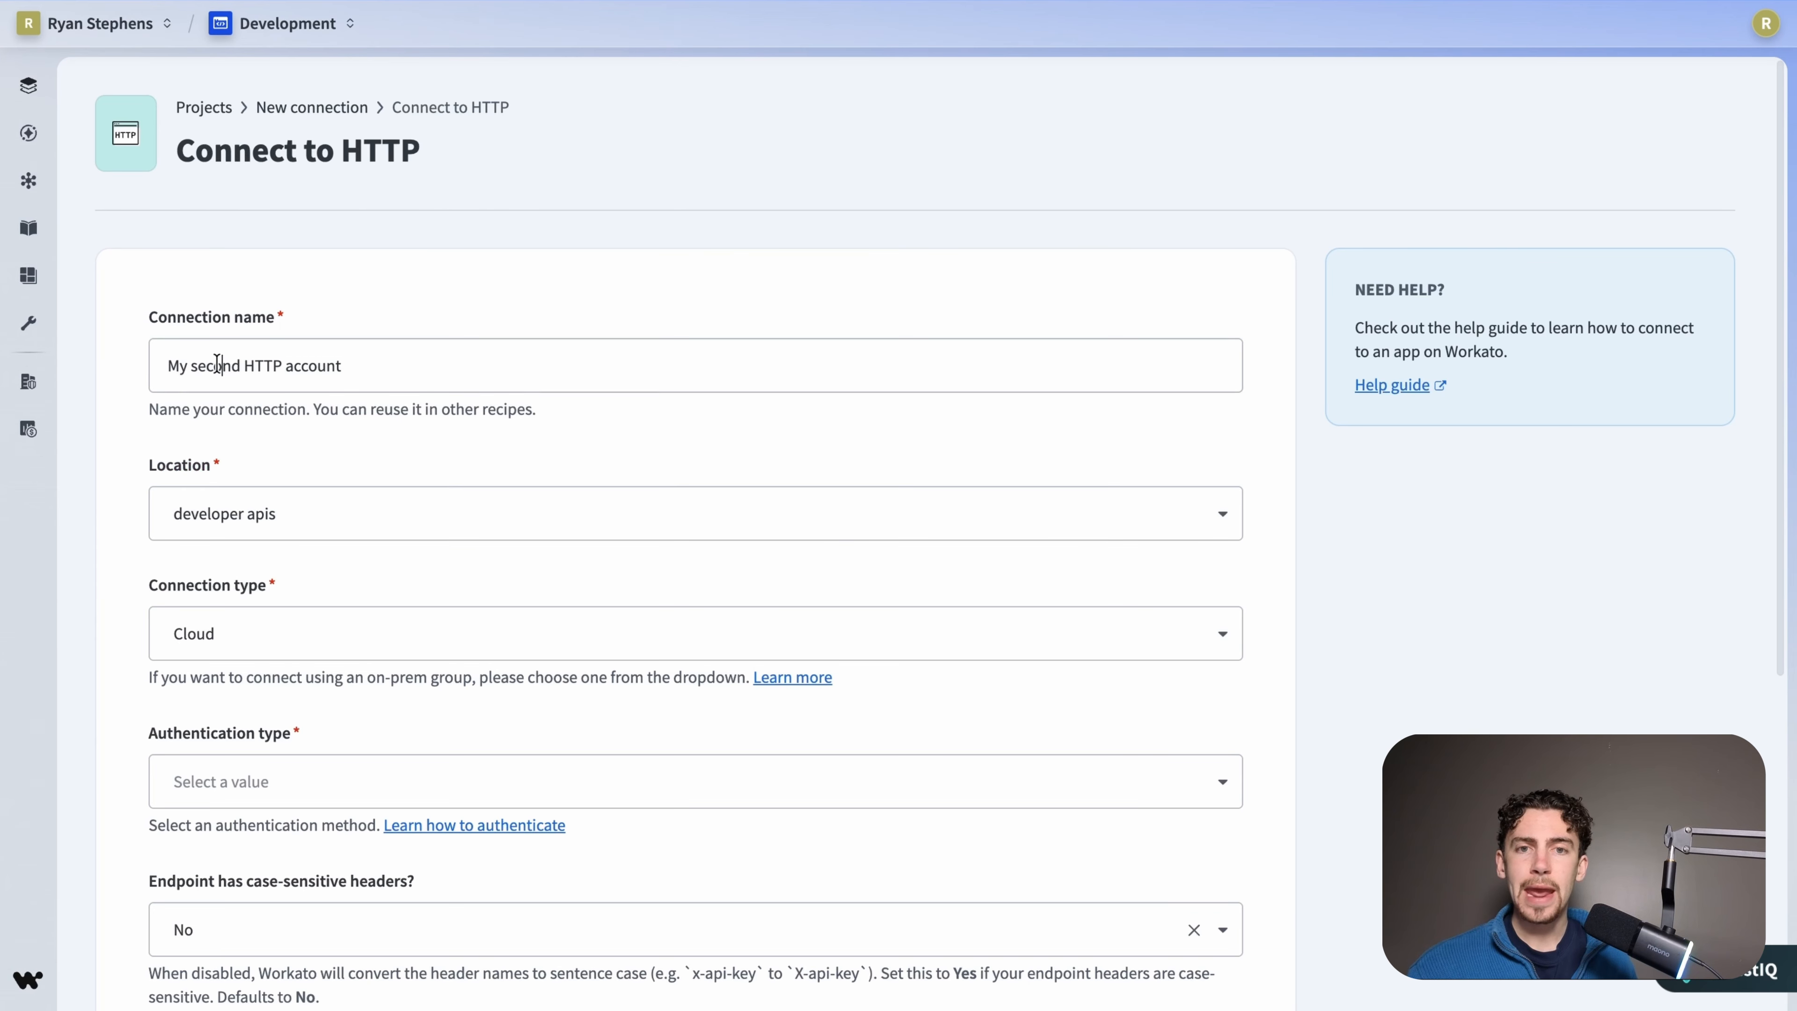
triple_click(217, 364)
text(Workato Developer API: IAM)
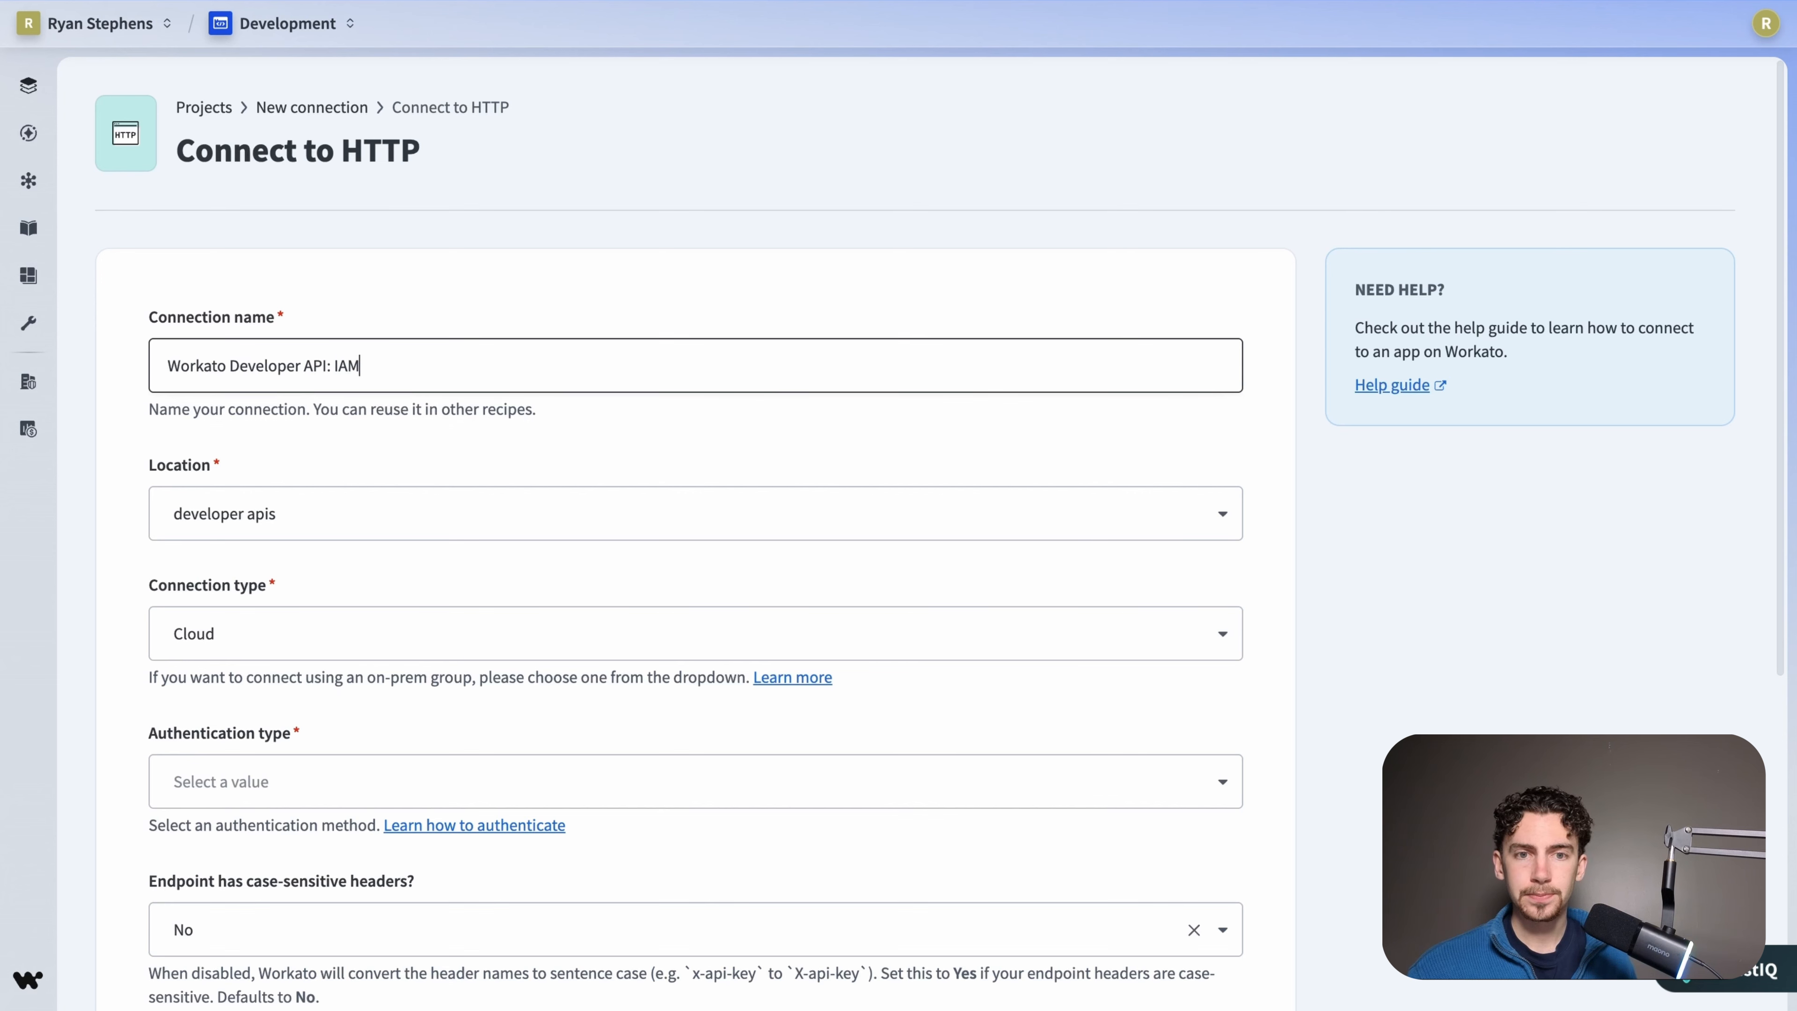
- Set the connection's authentication type to Header auth and add an Authorization header with the API token as its value
click(209, 782)
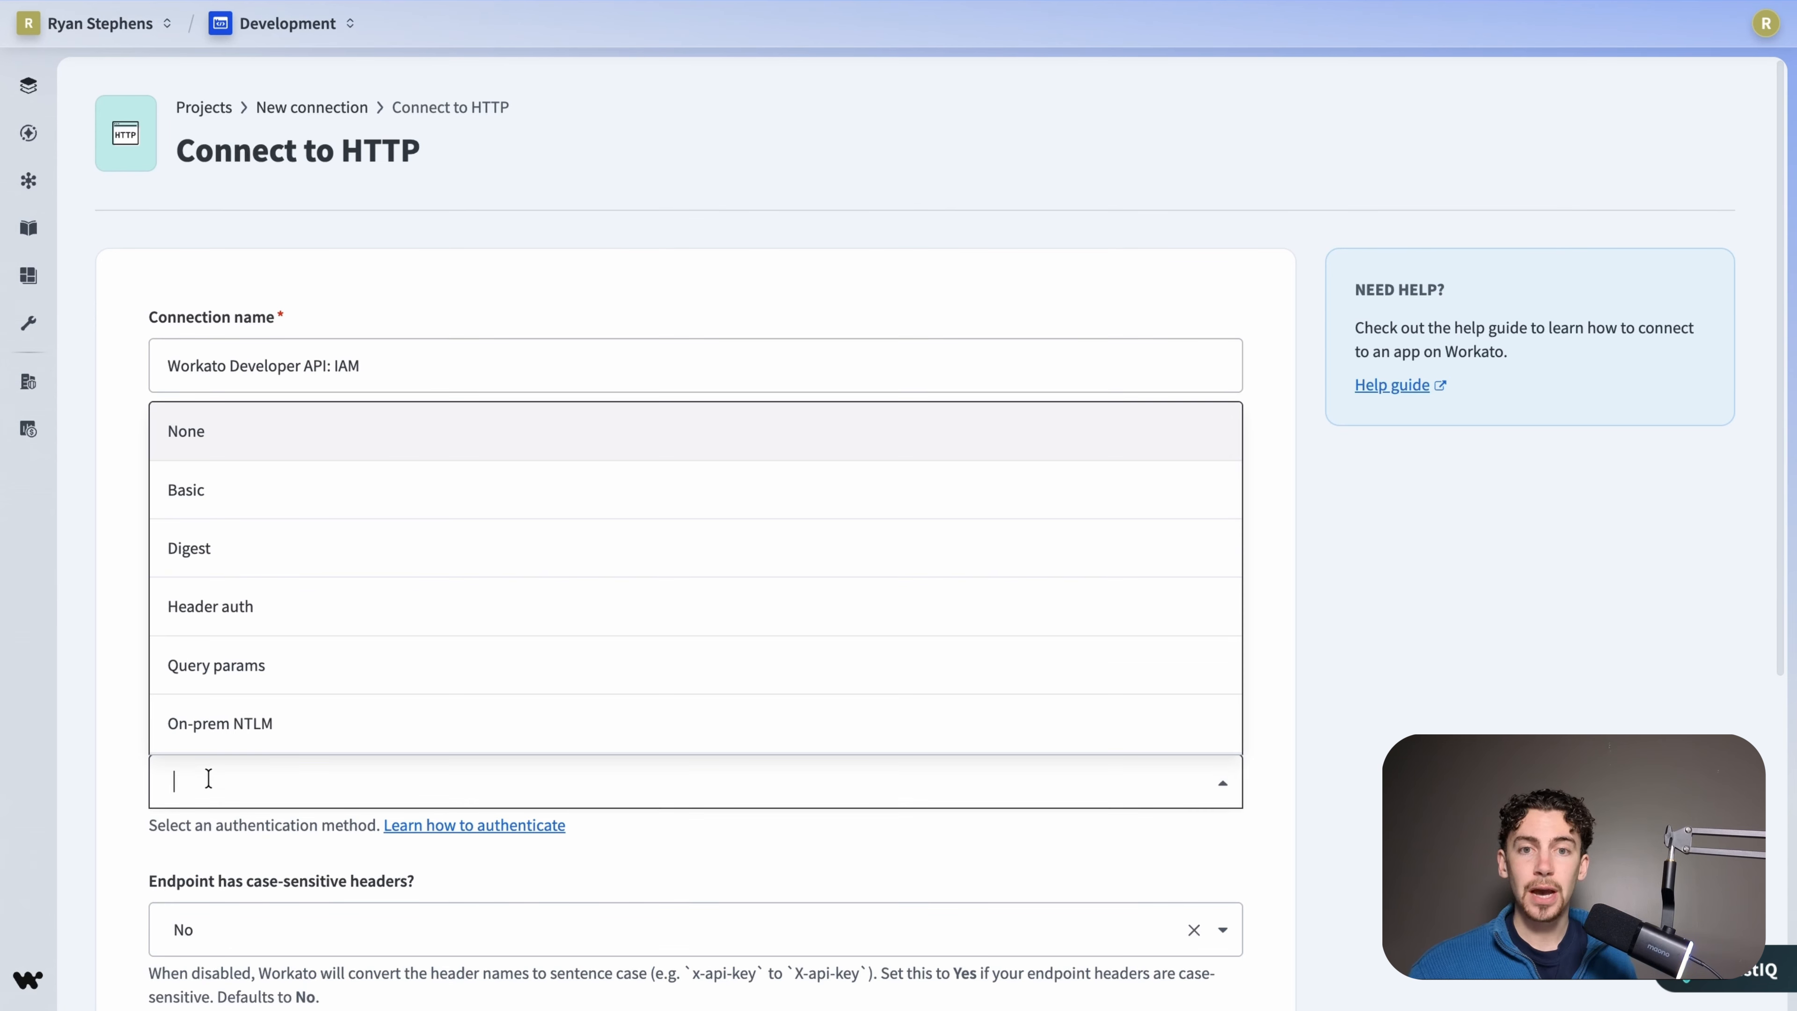
click(209, 630)
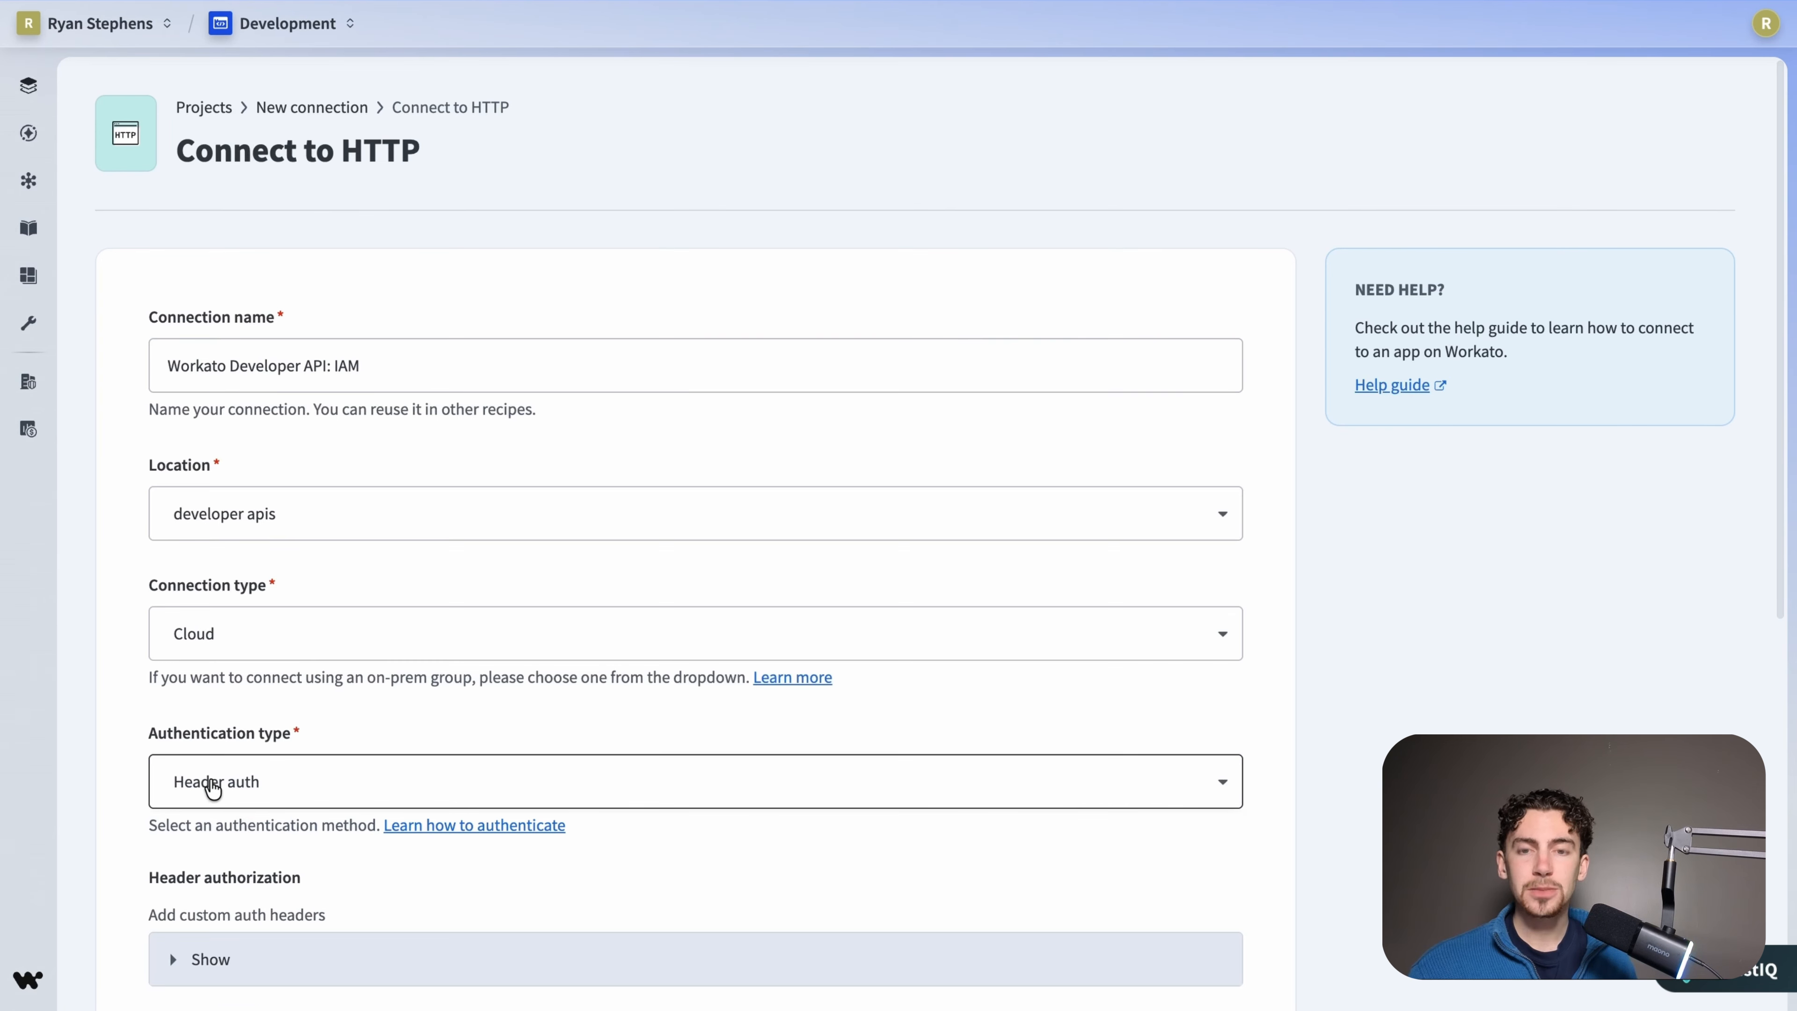
scroll(209, 785, down, 5)
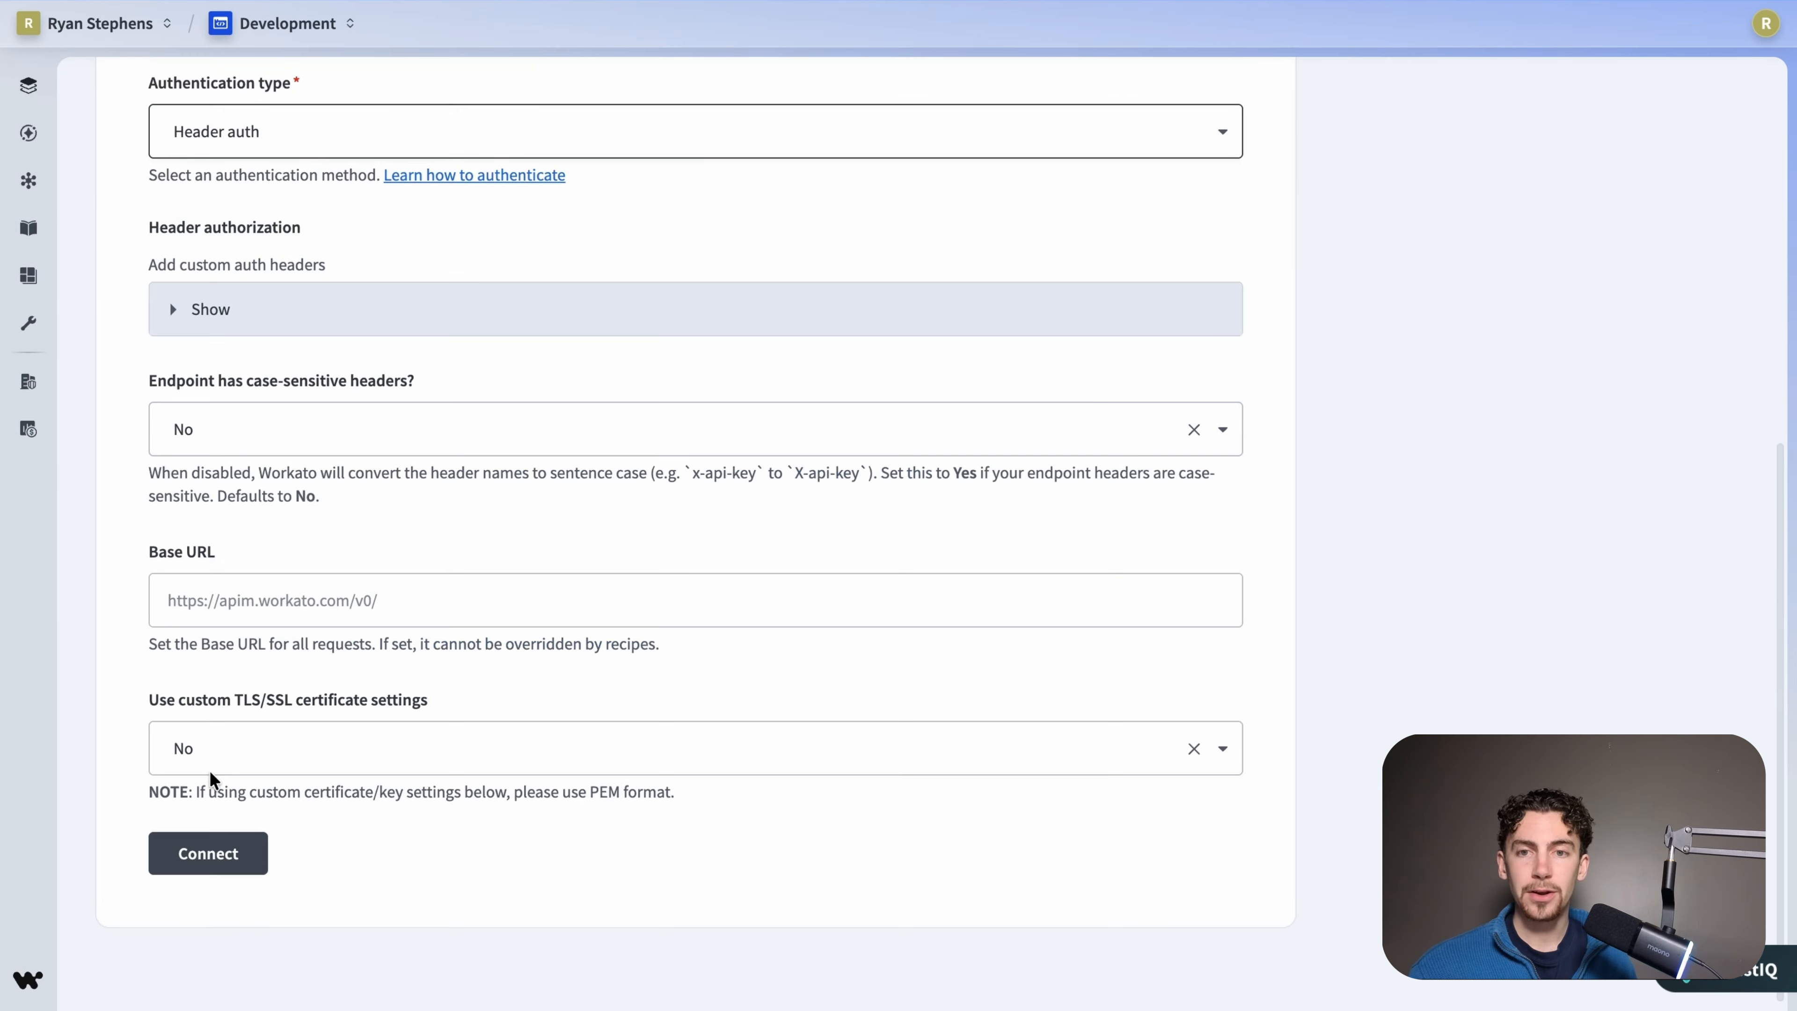
click(228, 312)
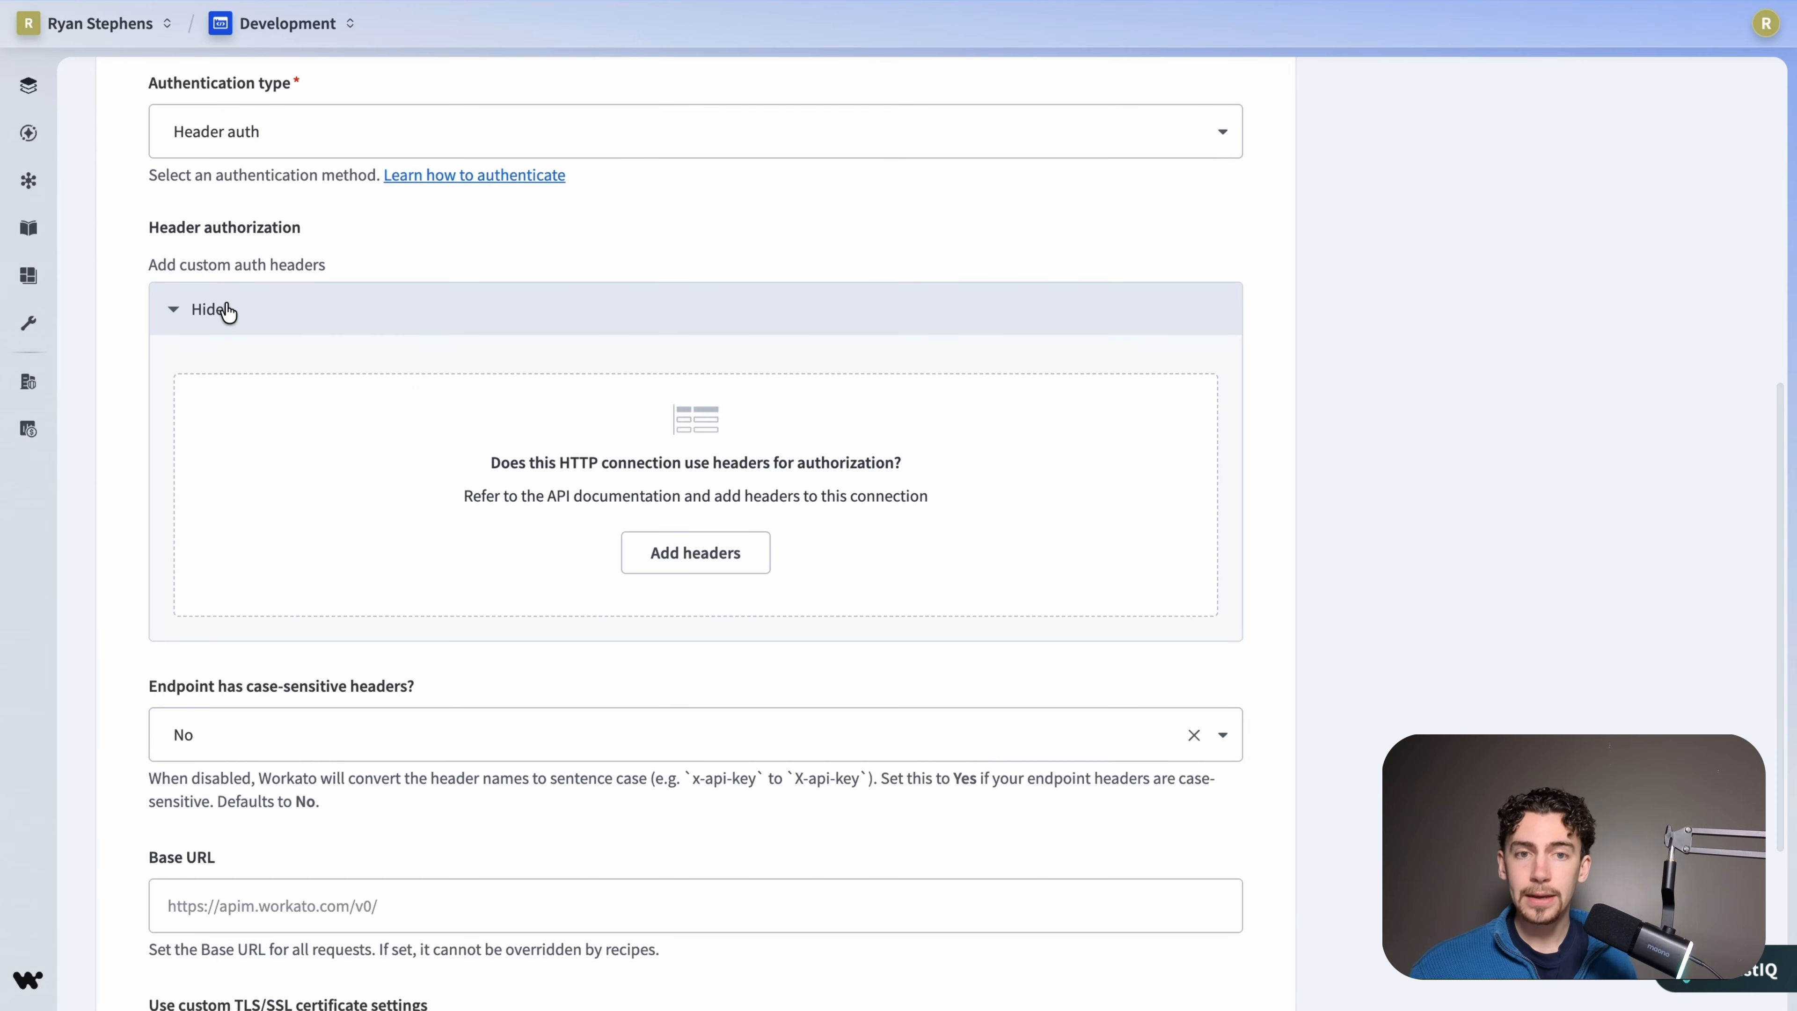
click(683, 550)
click(241, 560)
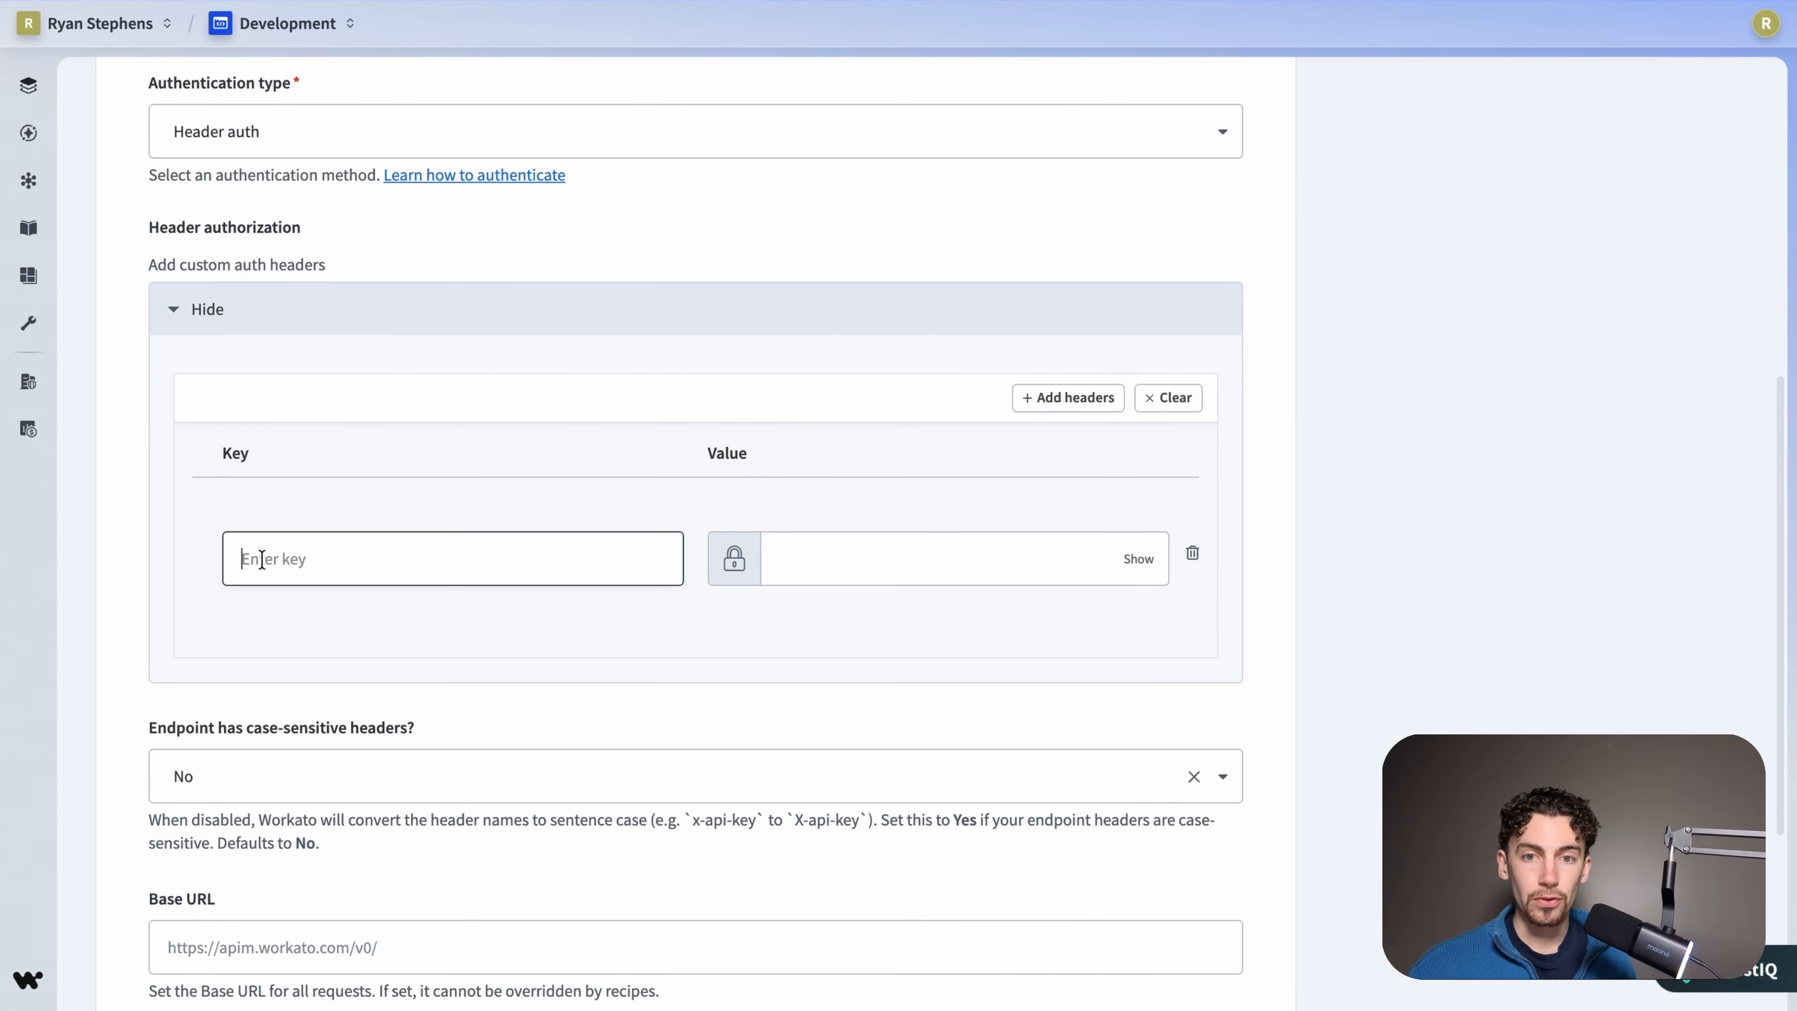
text(Authorization)
key(Tab)
key(ctrl+v)
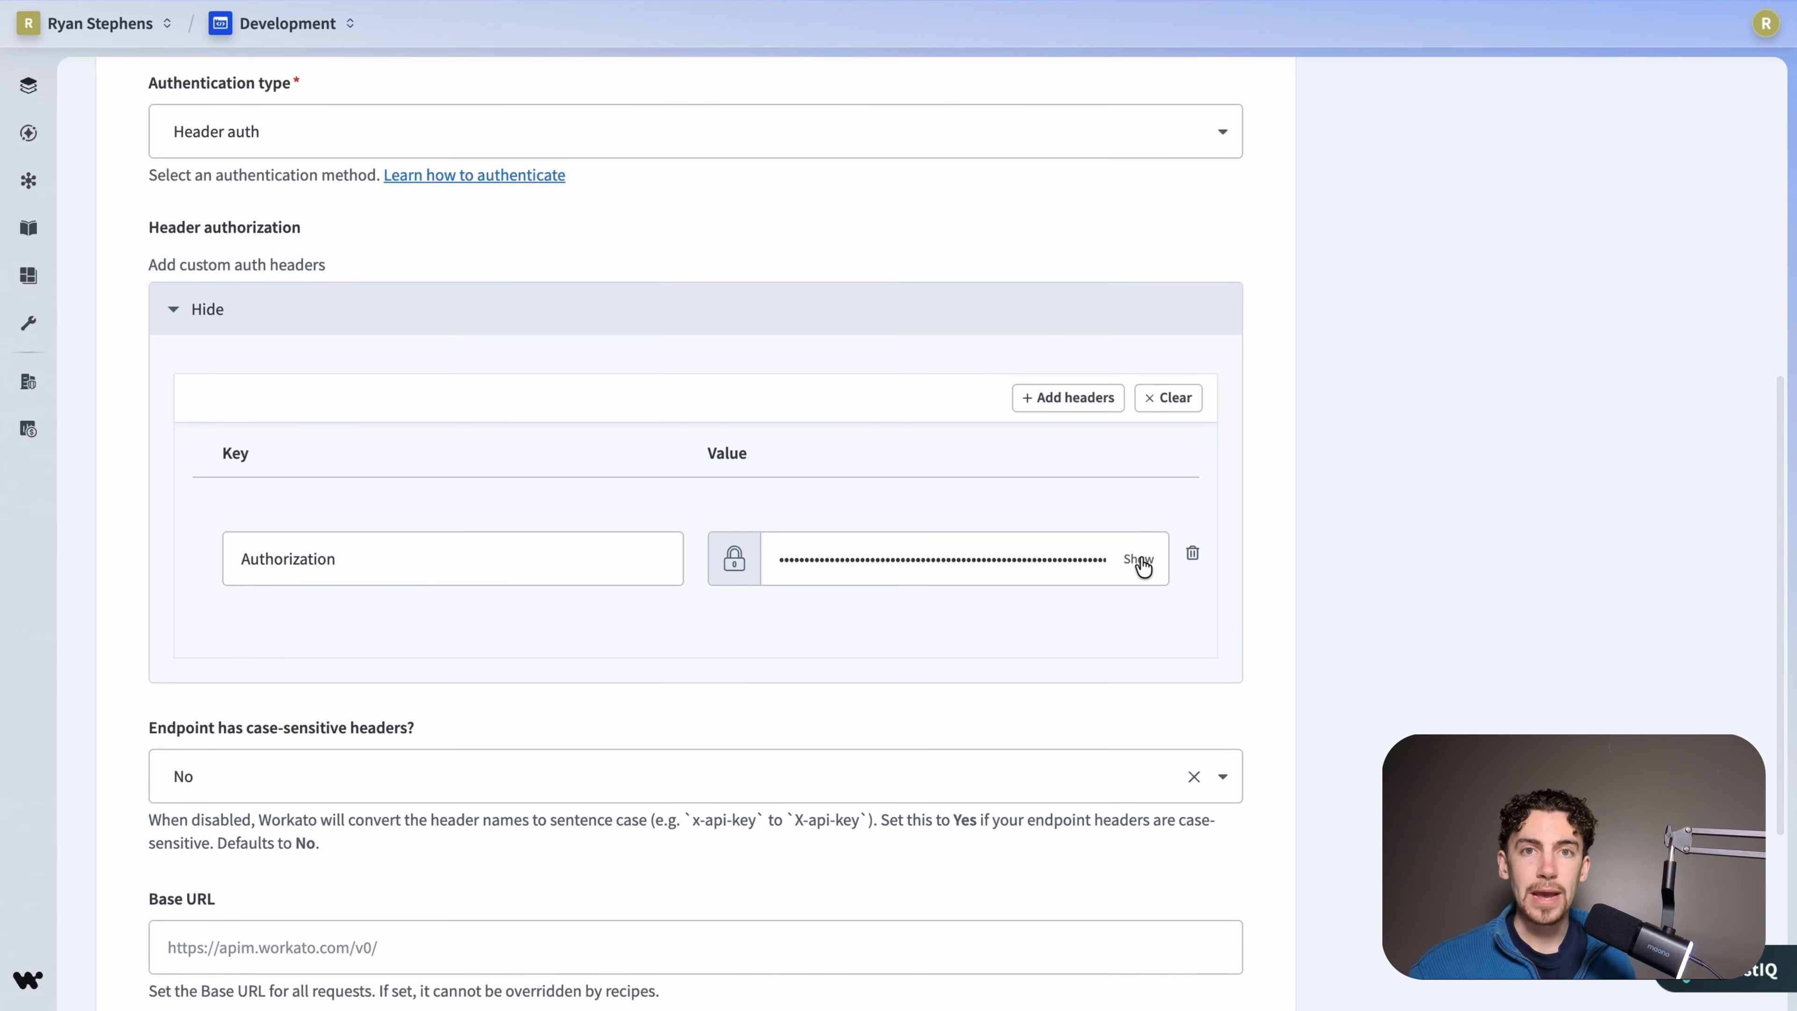
scroll(1143, 567, down, 5)
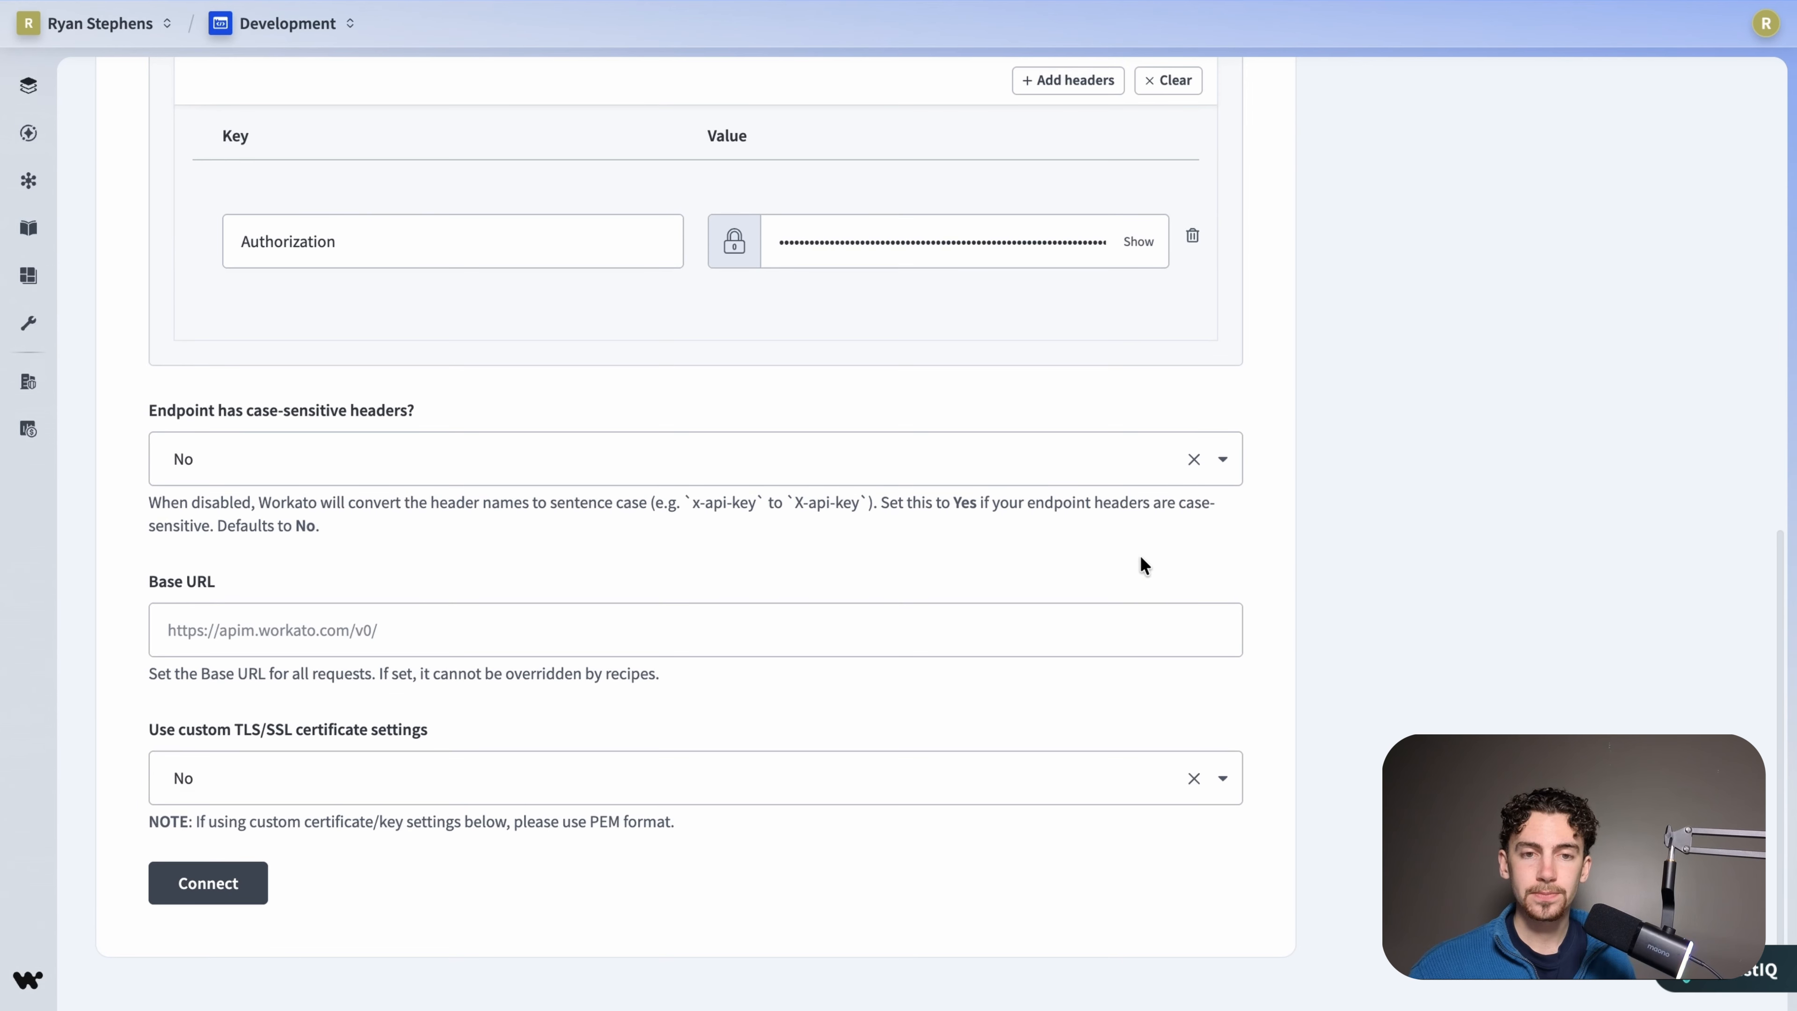
click(1151, 623)
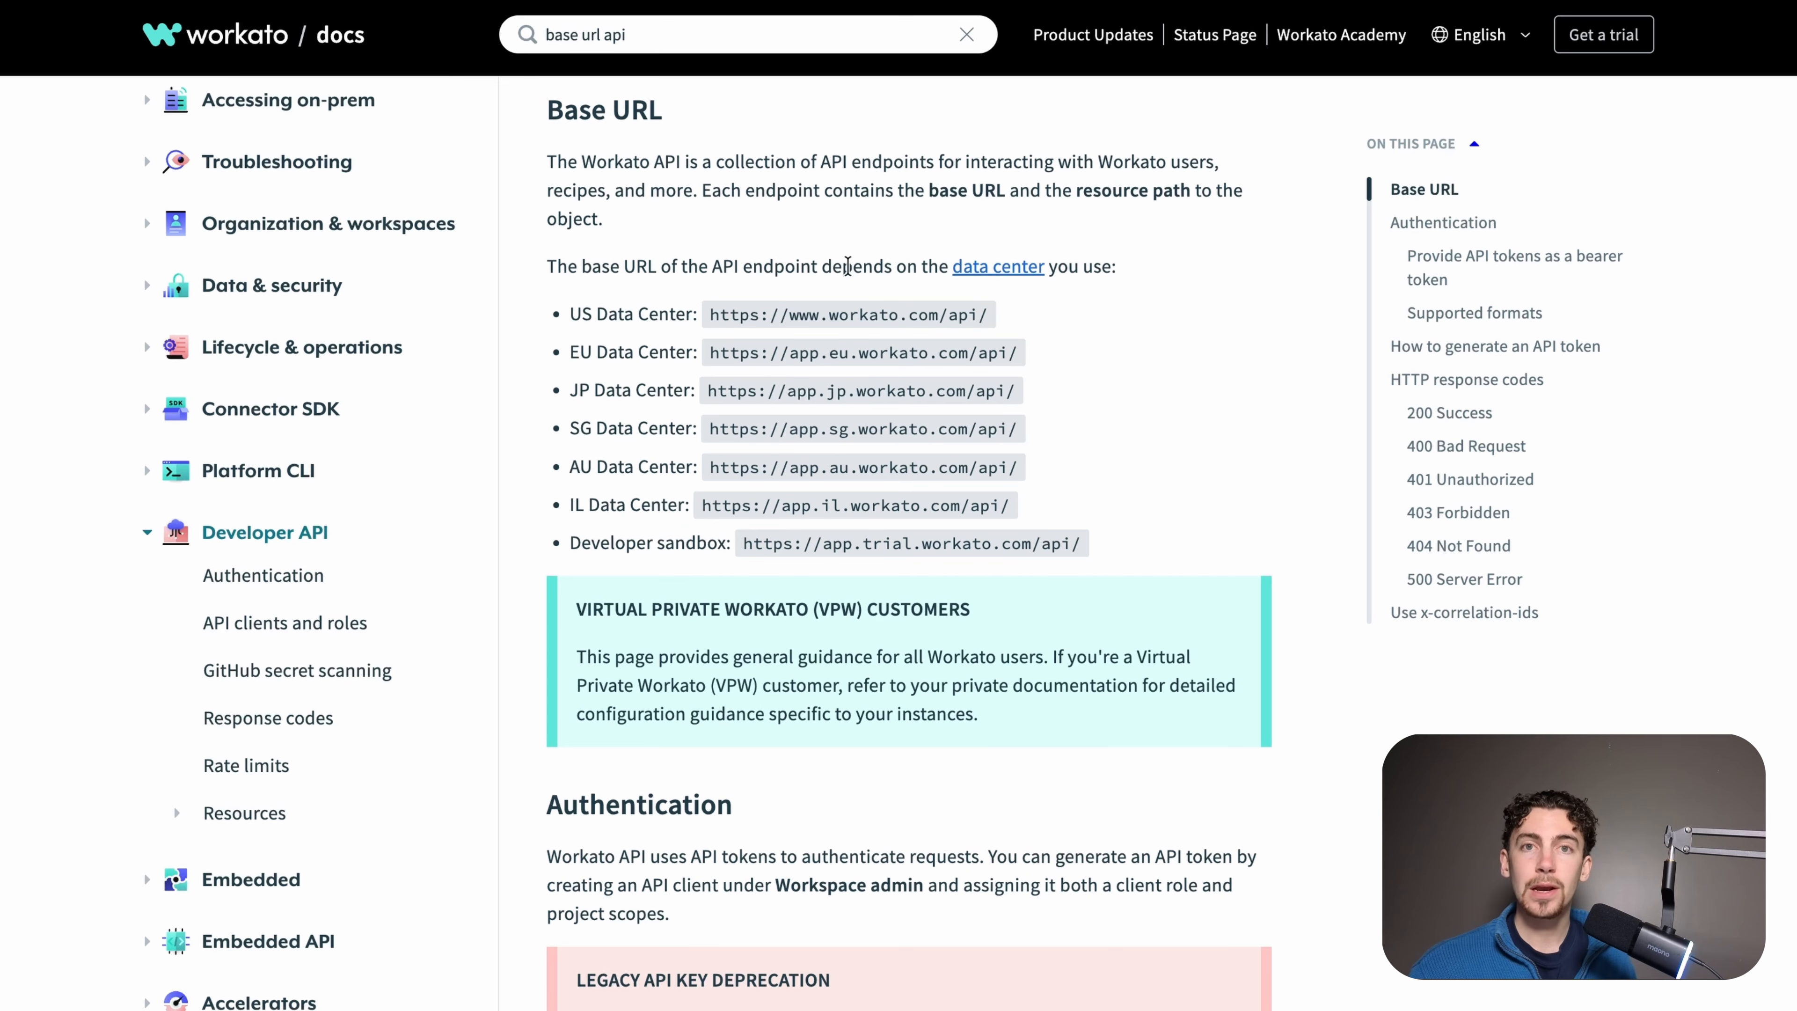
drag(709, 315, 991, 315)
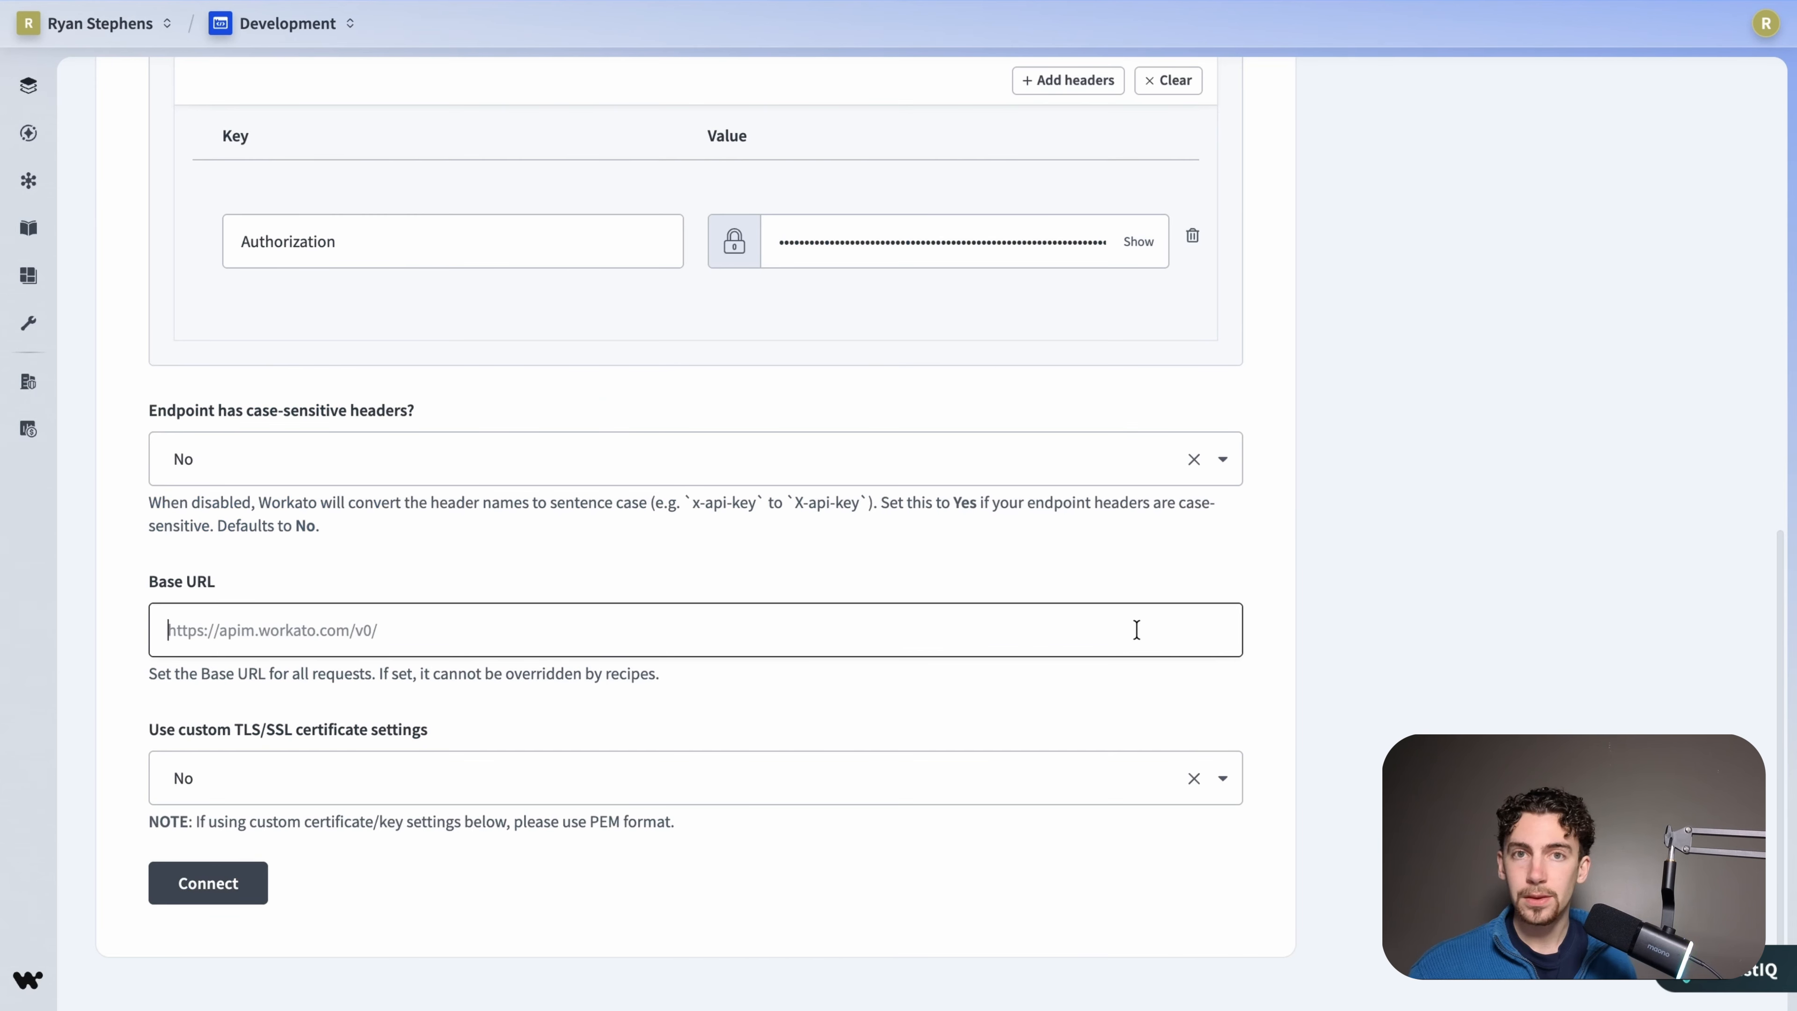
text(https://www.workato.com/api/)
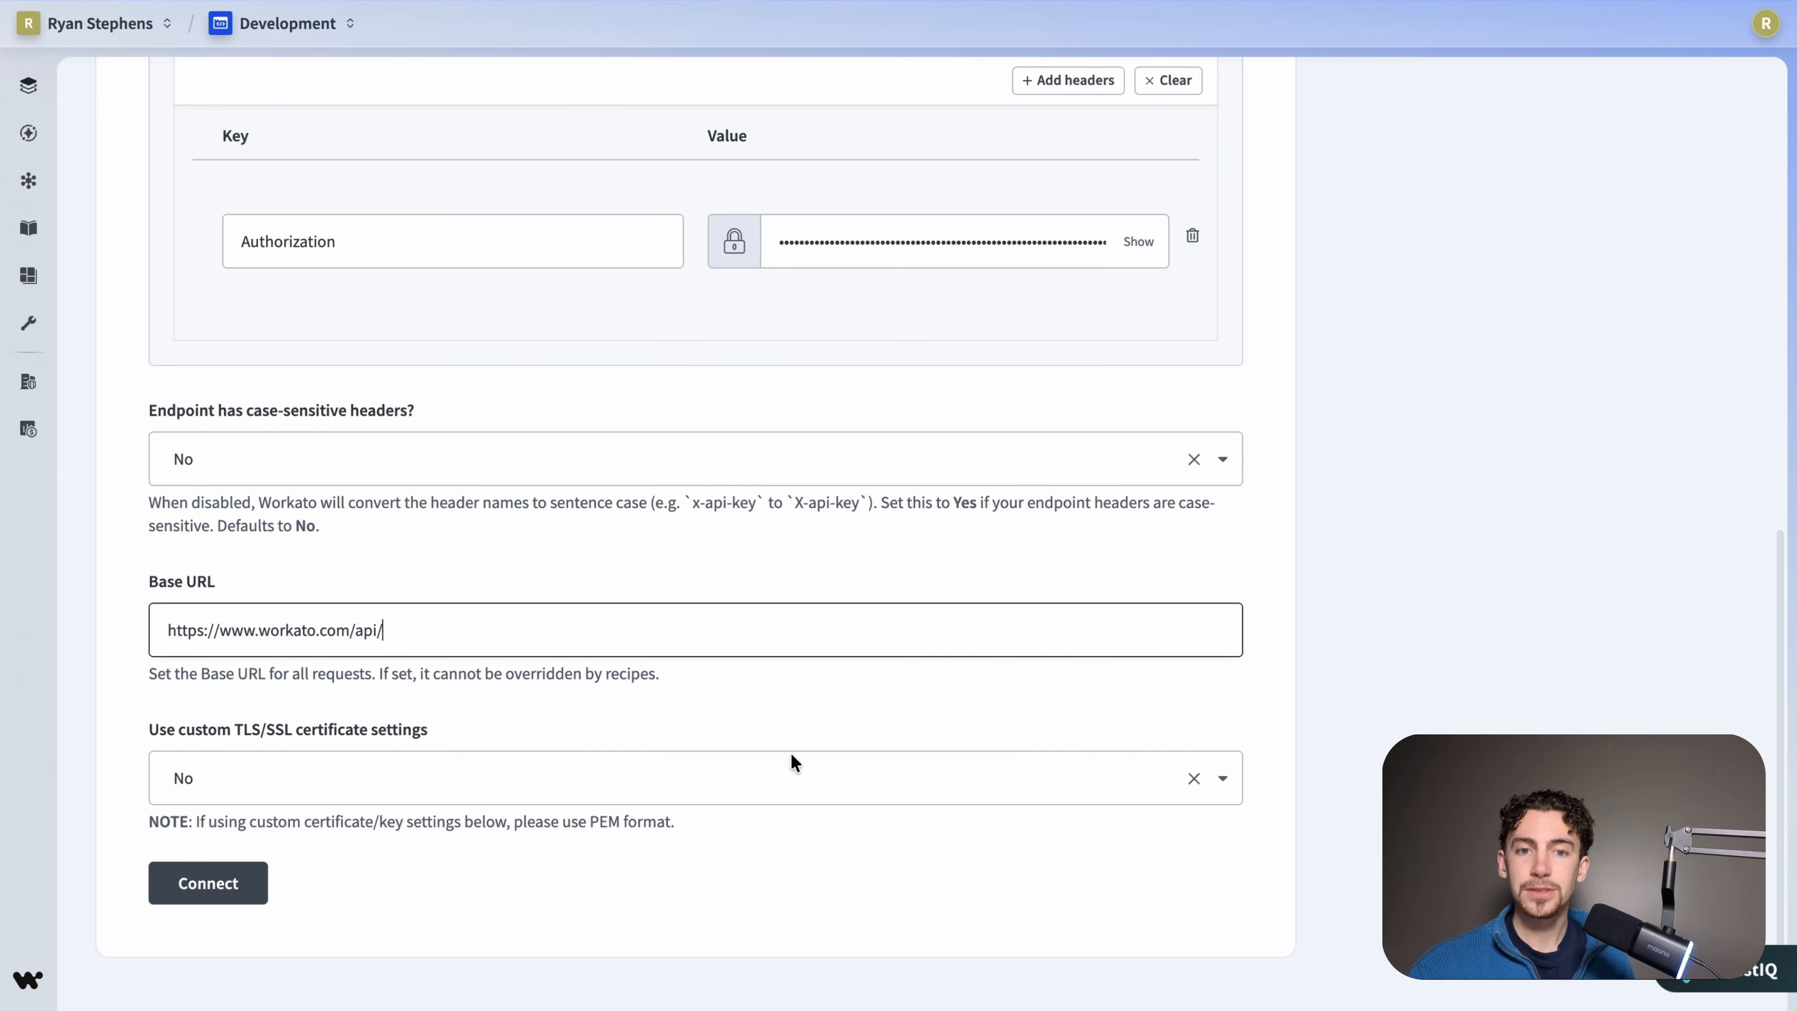
click(185, 886)
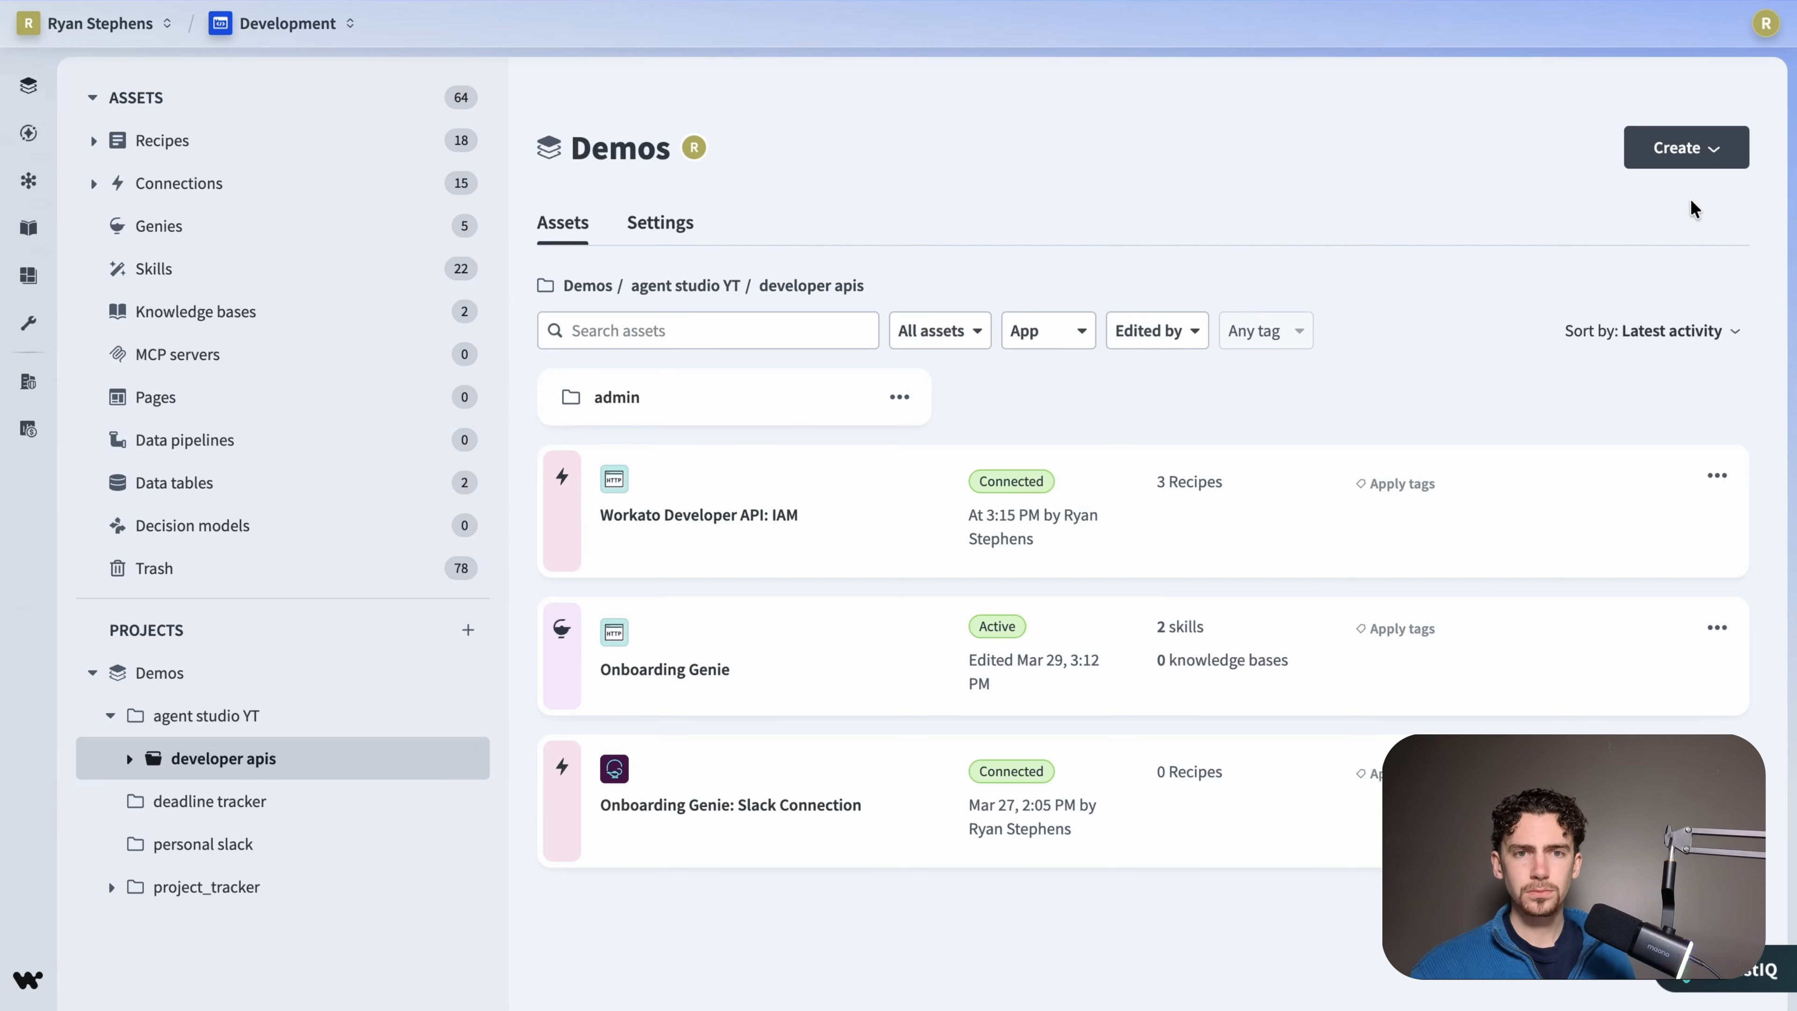
- Create a recipe named "func: onboard user" in the developer apis folder and open its starting point choices
click(1686, 162)
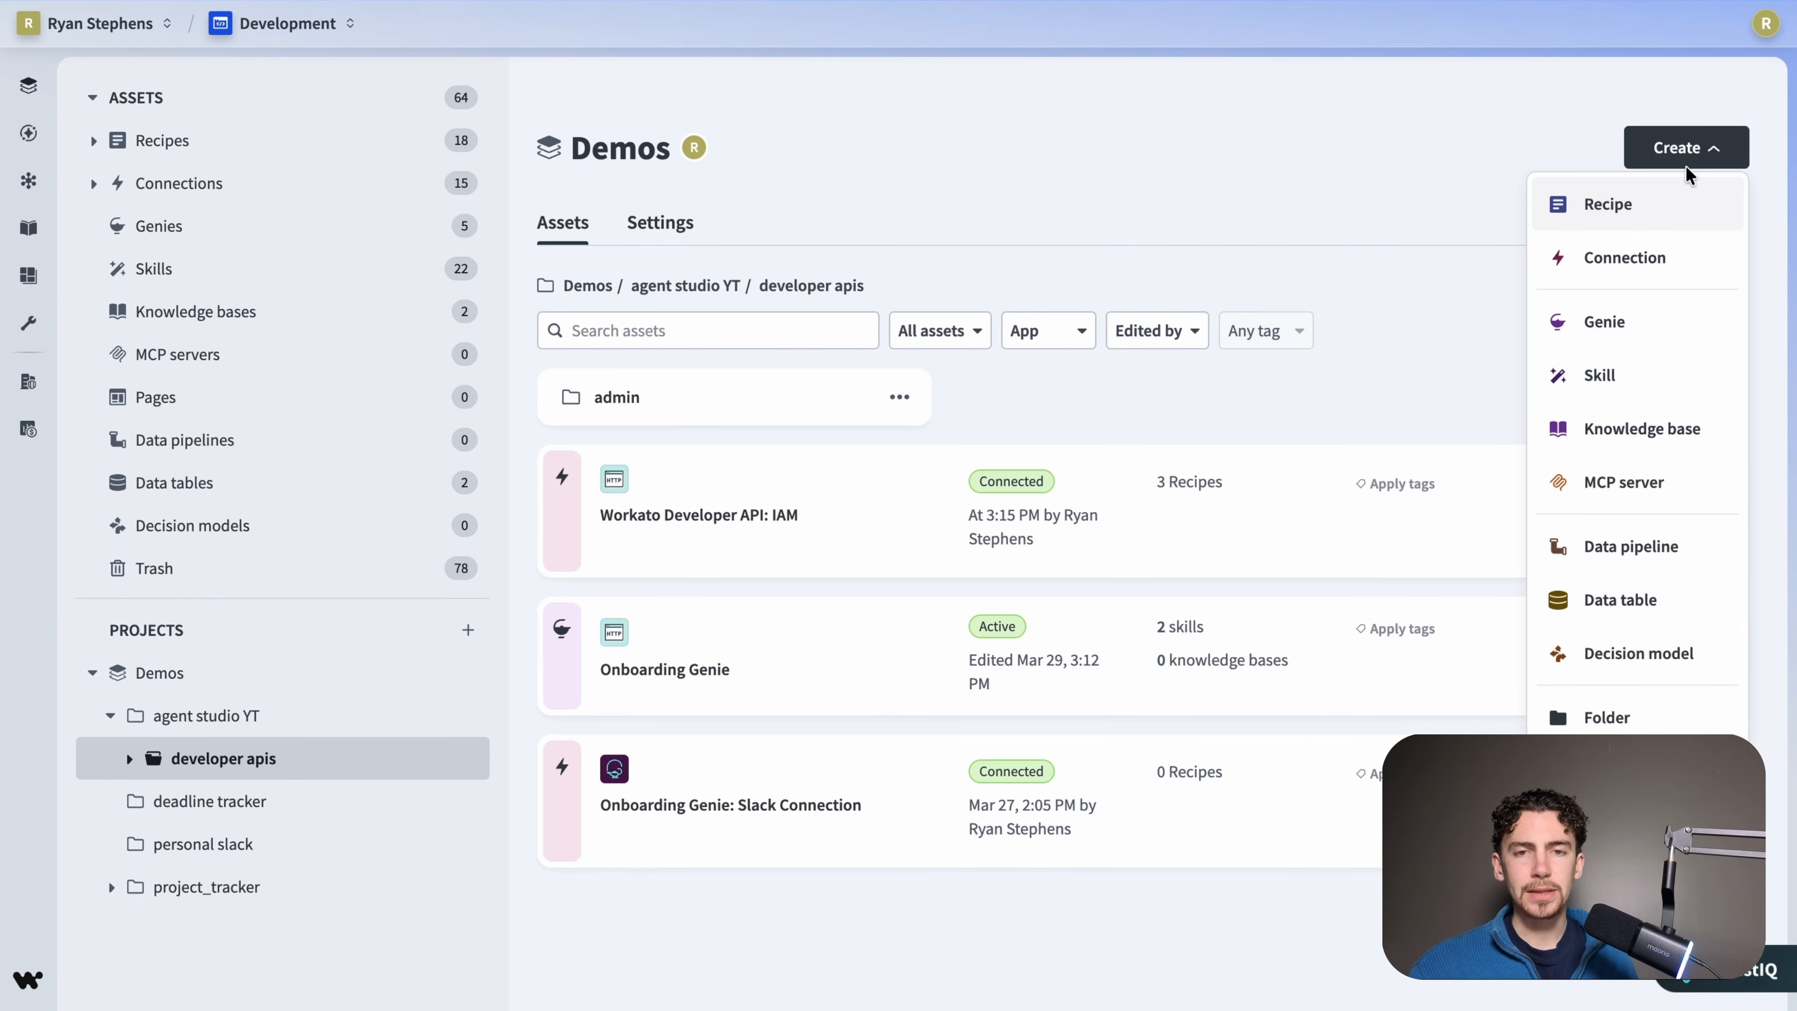
click(1686, 195)
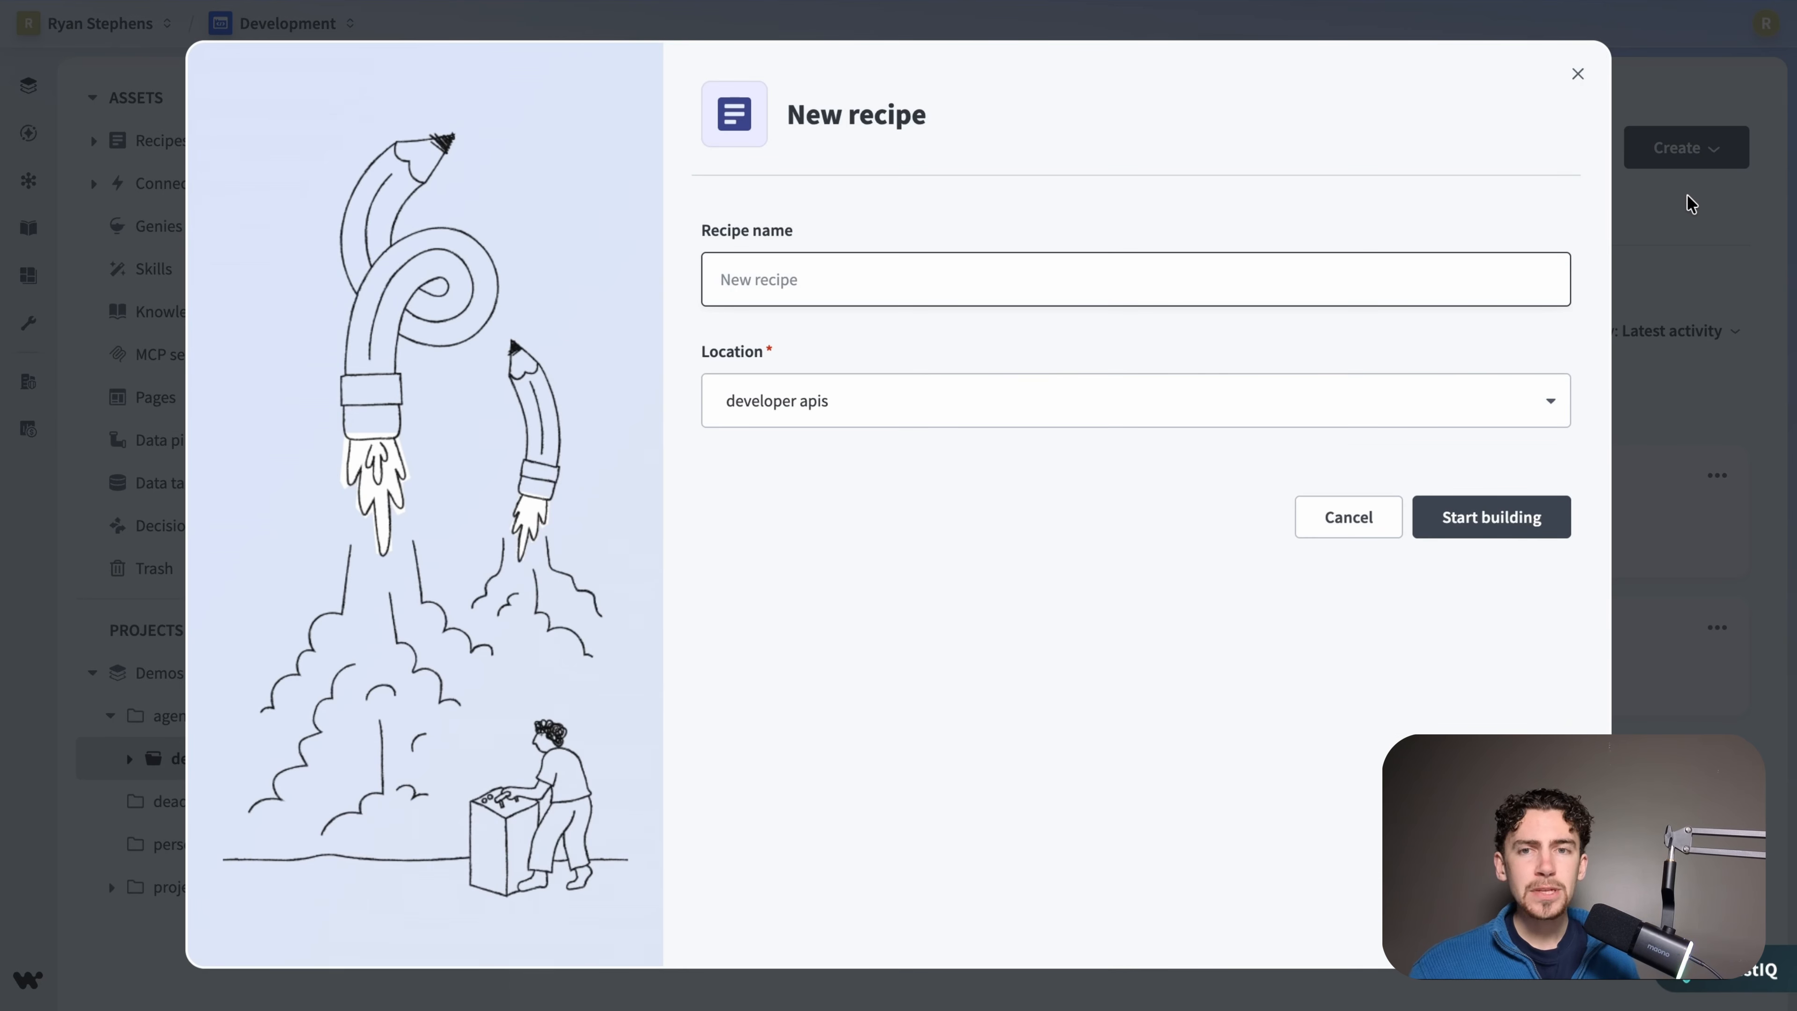
text(func: onboard user)
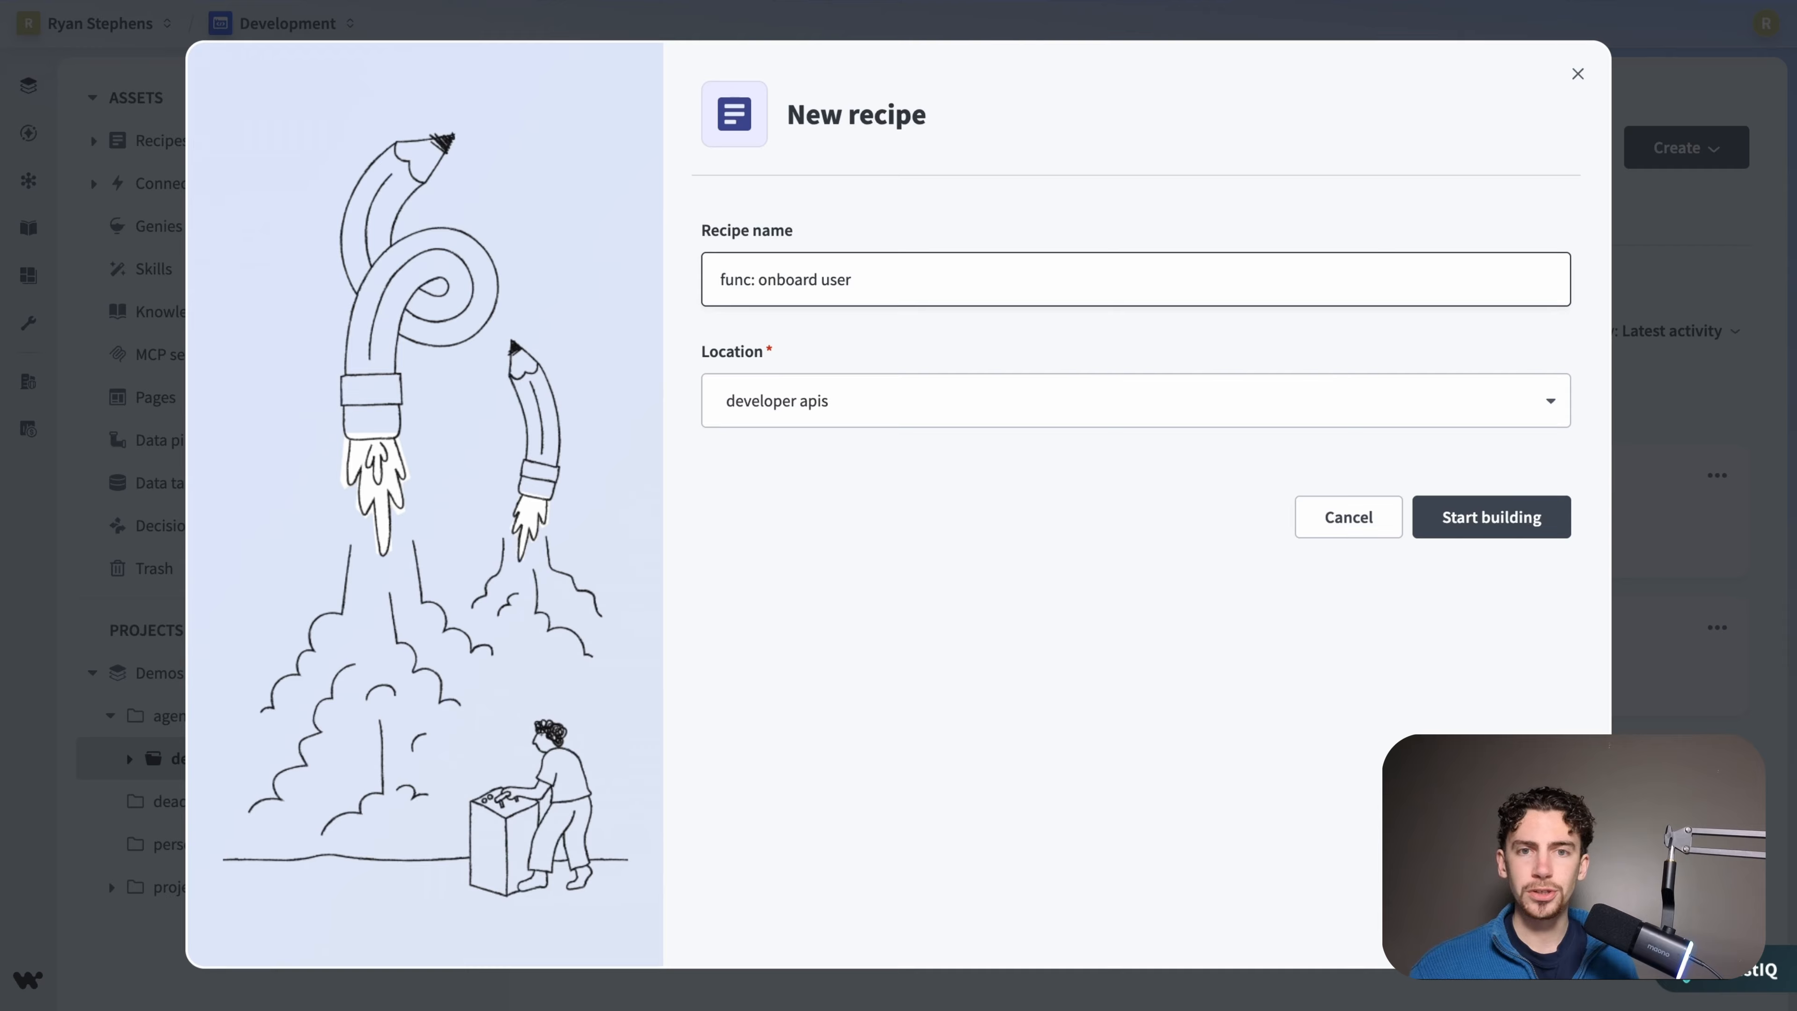
click(1492, 519)
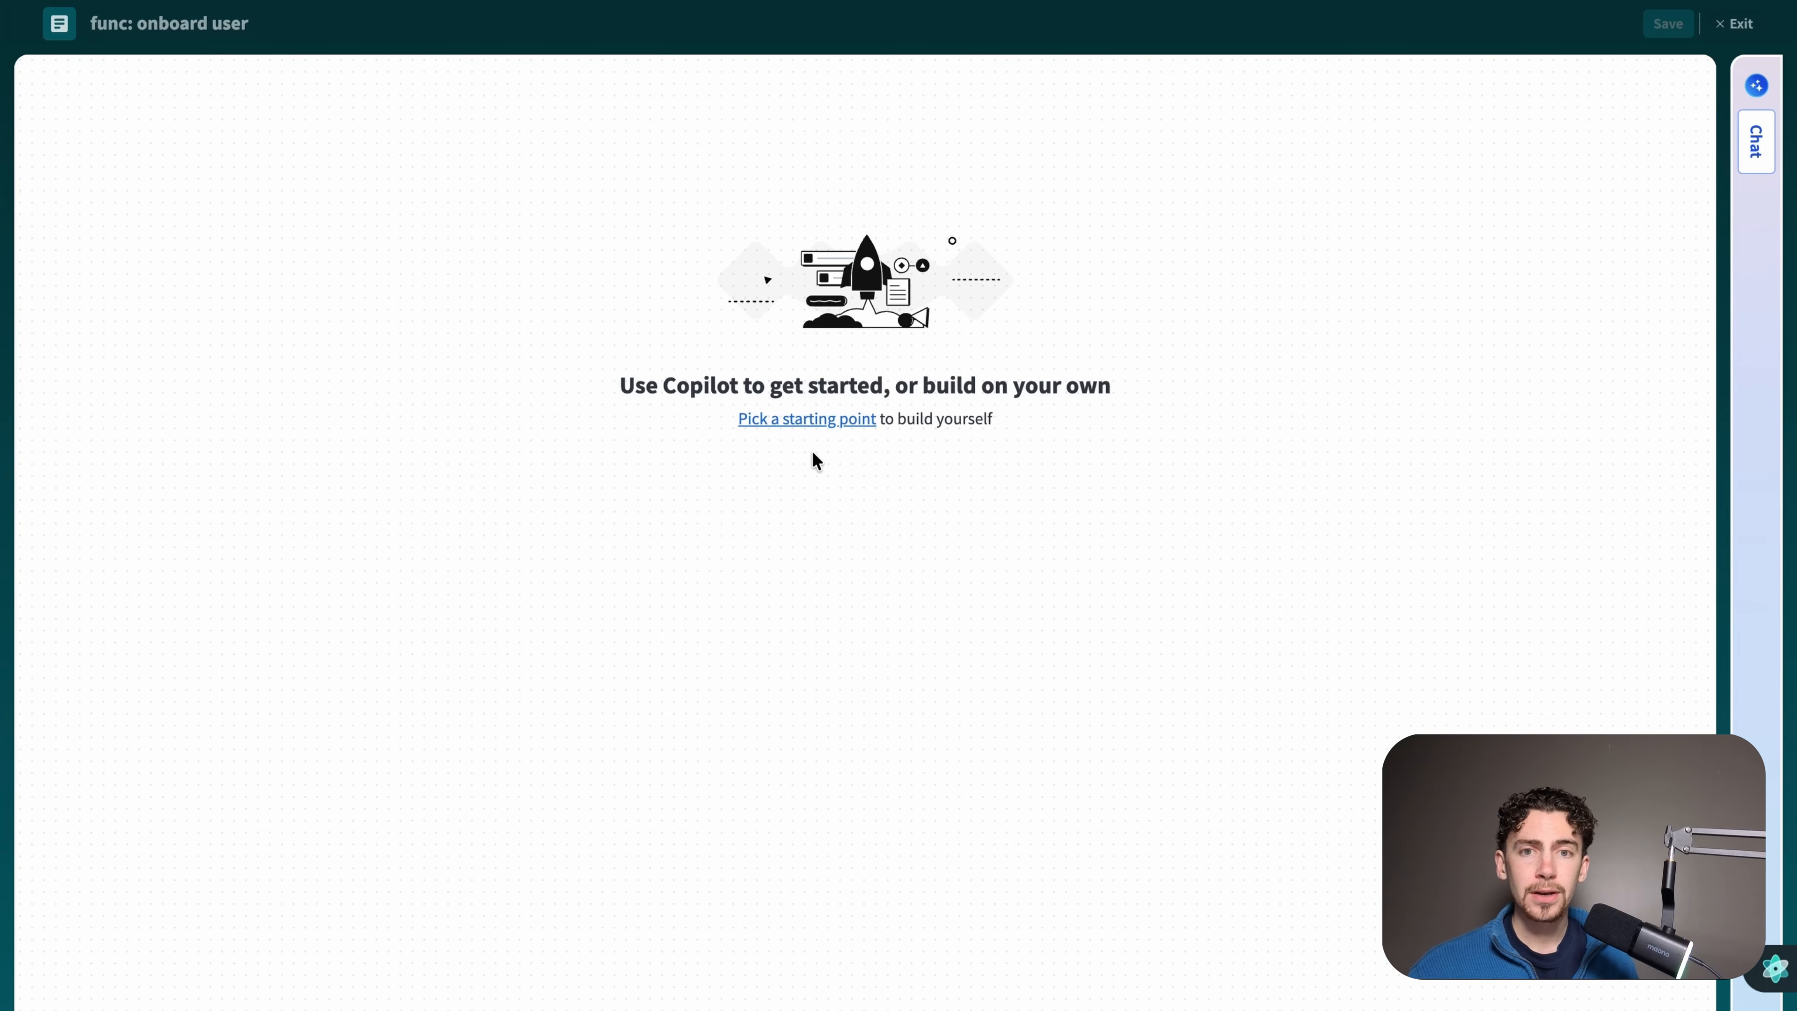
click(816, 419)
scroll(814, 469, down, 3)
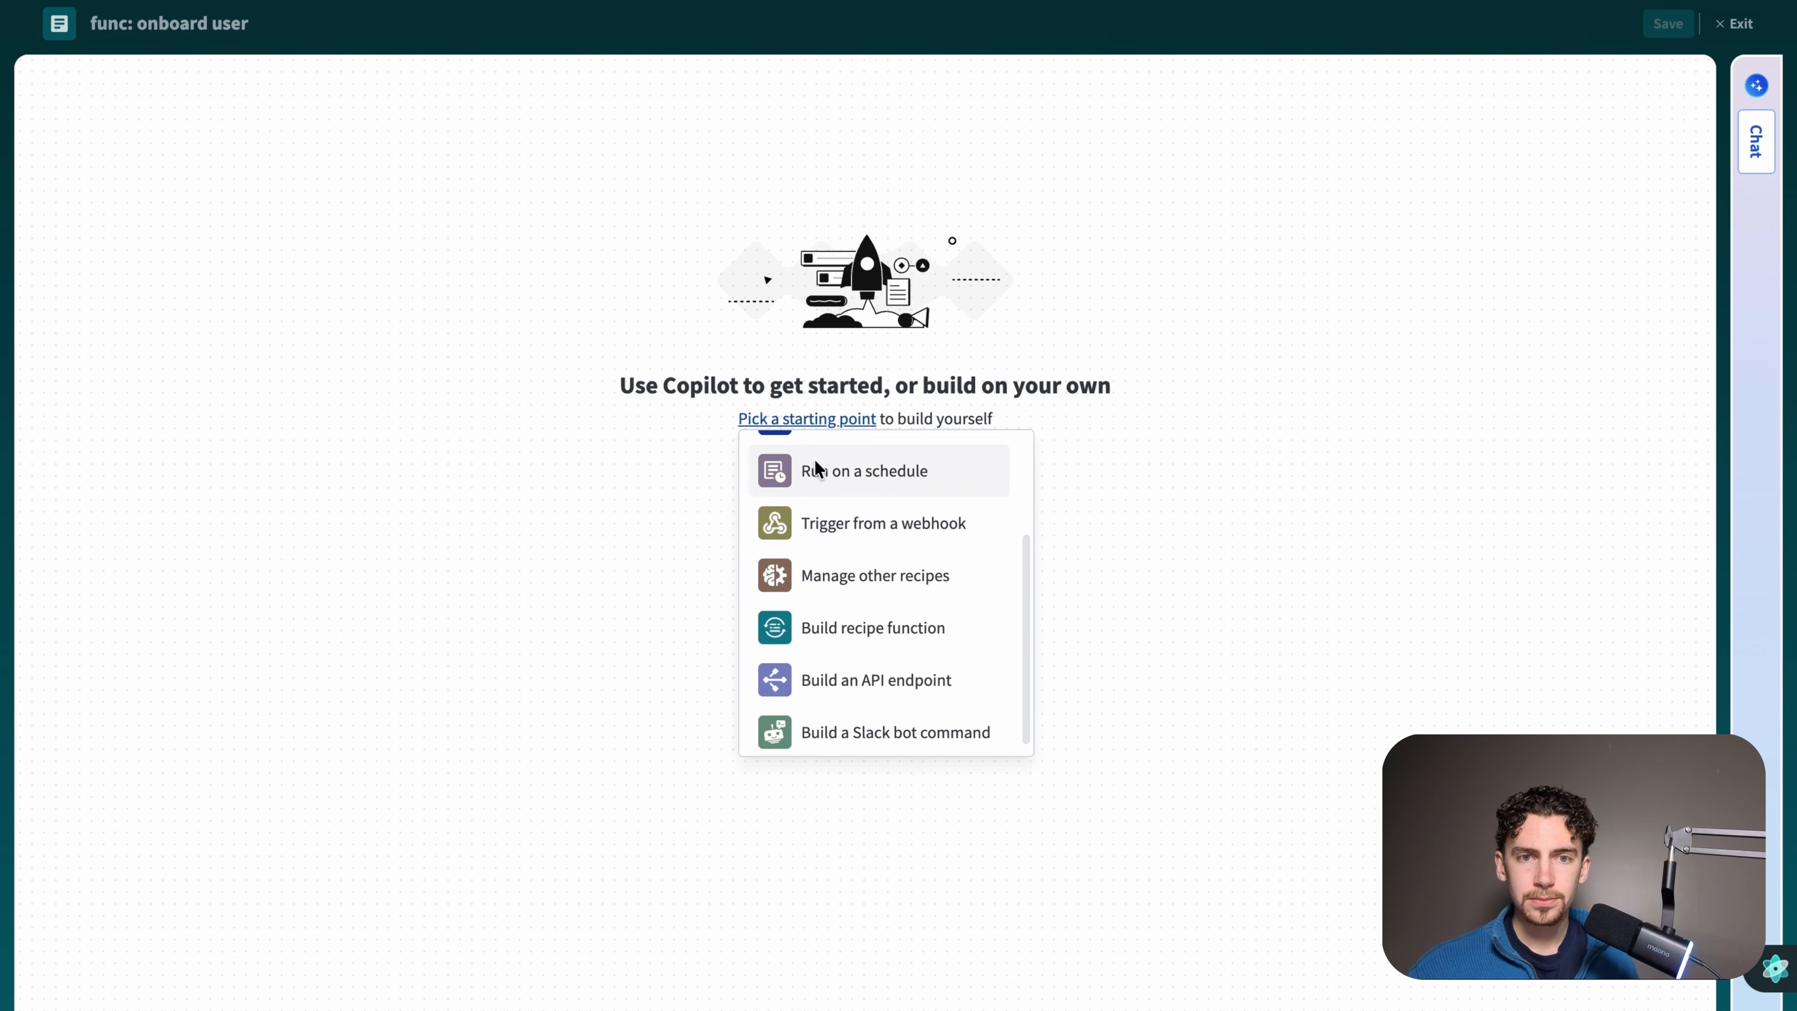
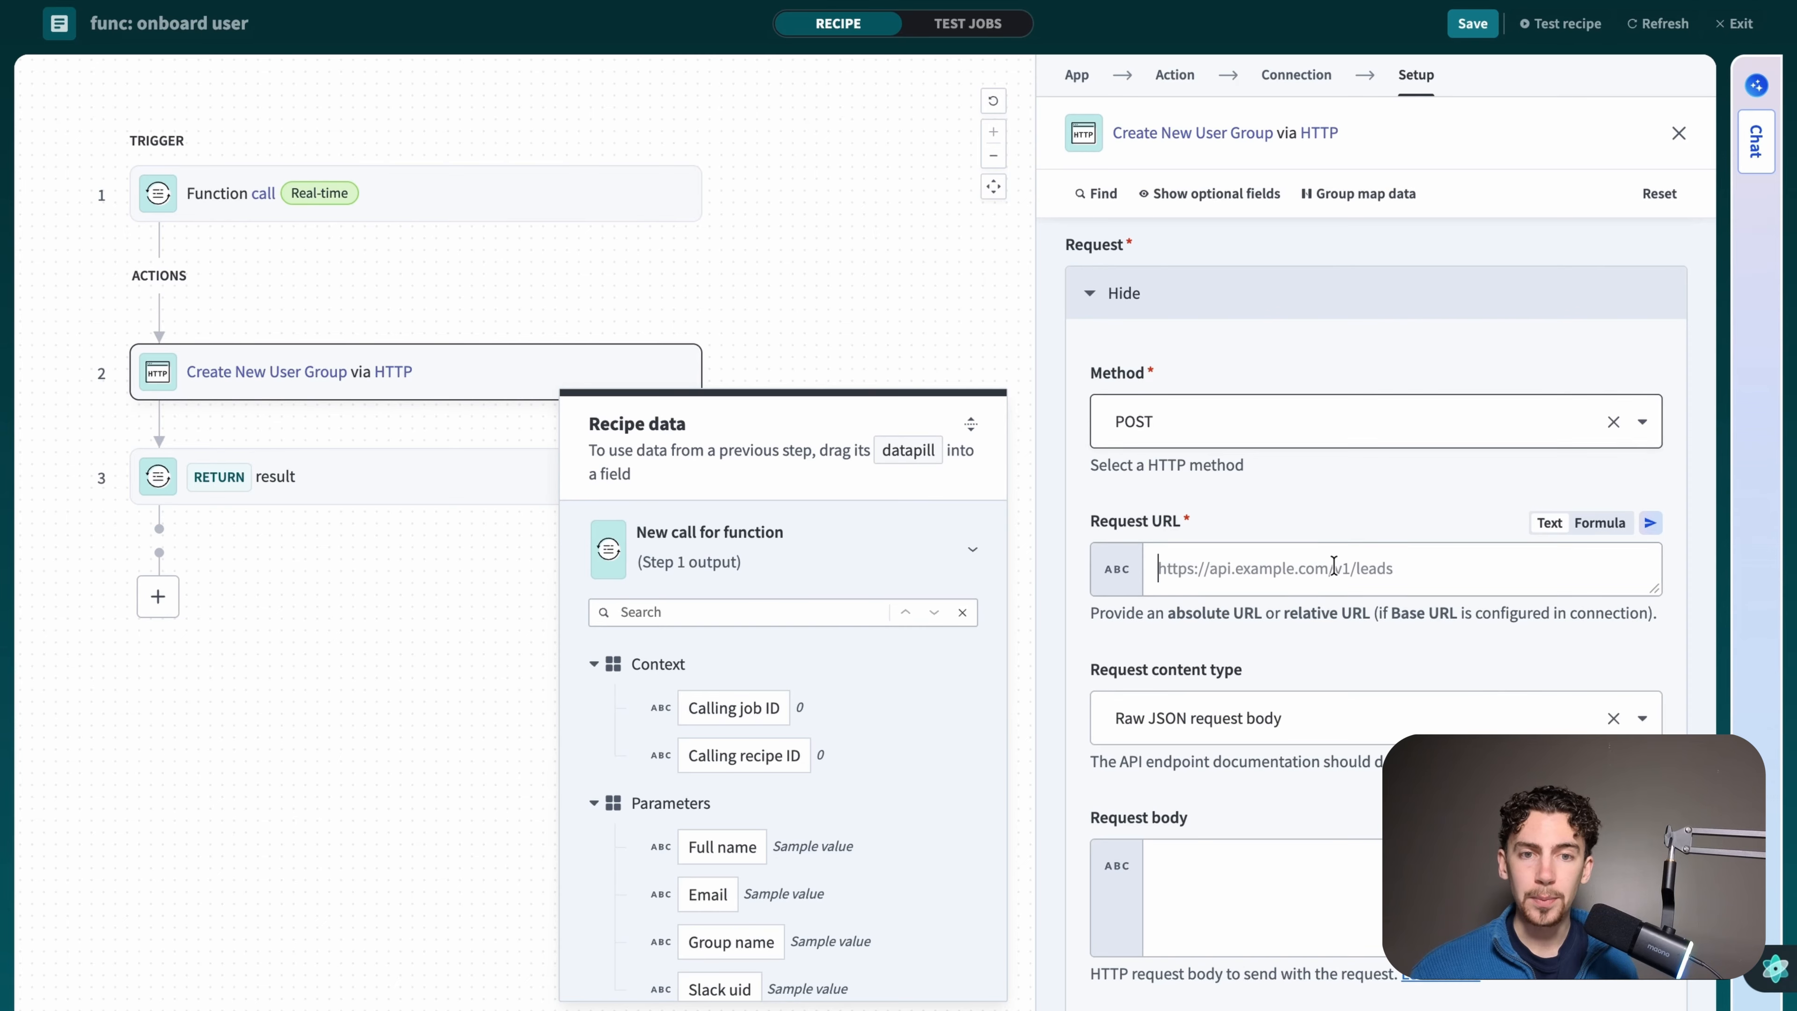
- Set the Create New User Group request URL to iam/user_groups and paste the docs' sample body with the Group name datapill as the name
text(iam/user_groups)
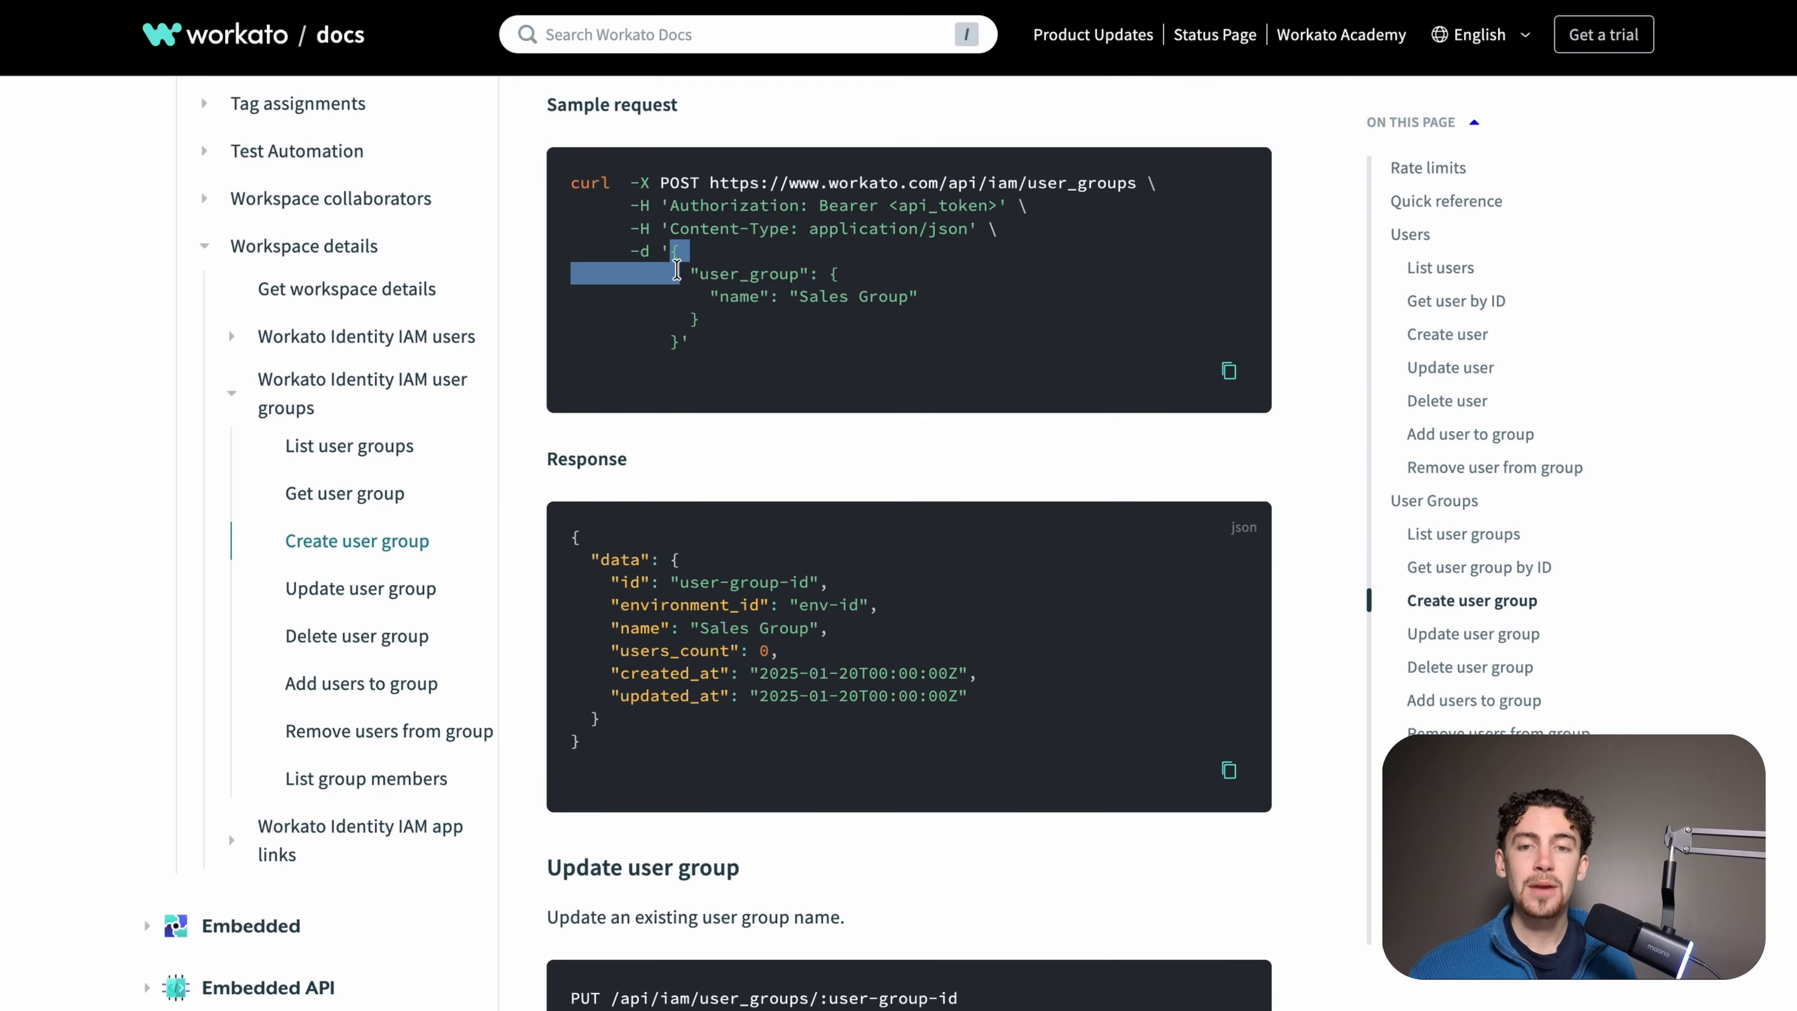
drag(682, 274, 708, 328)
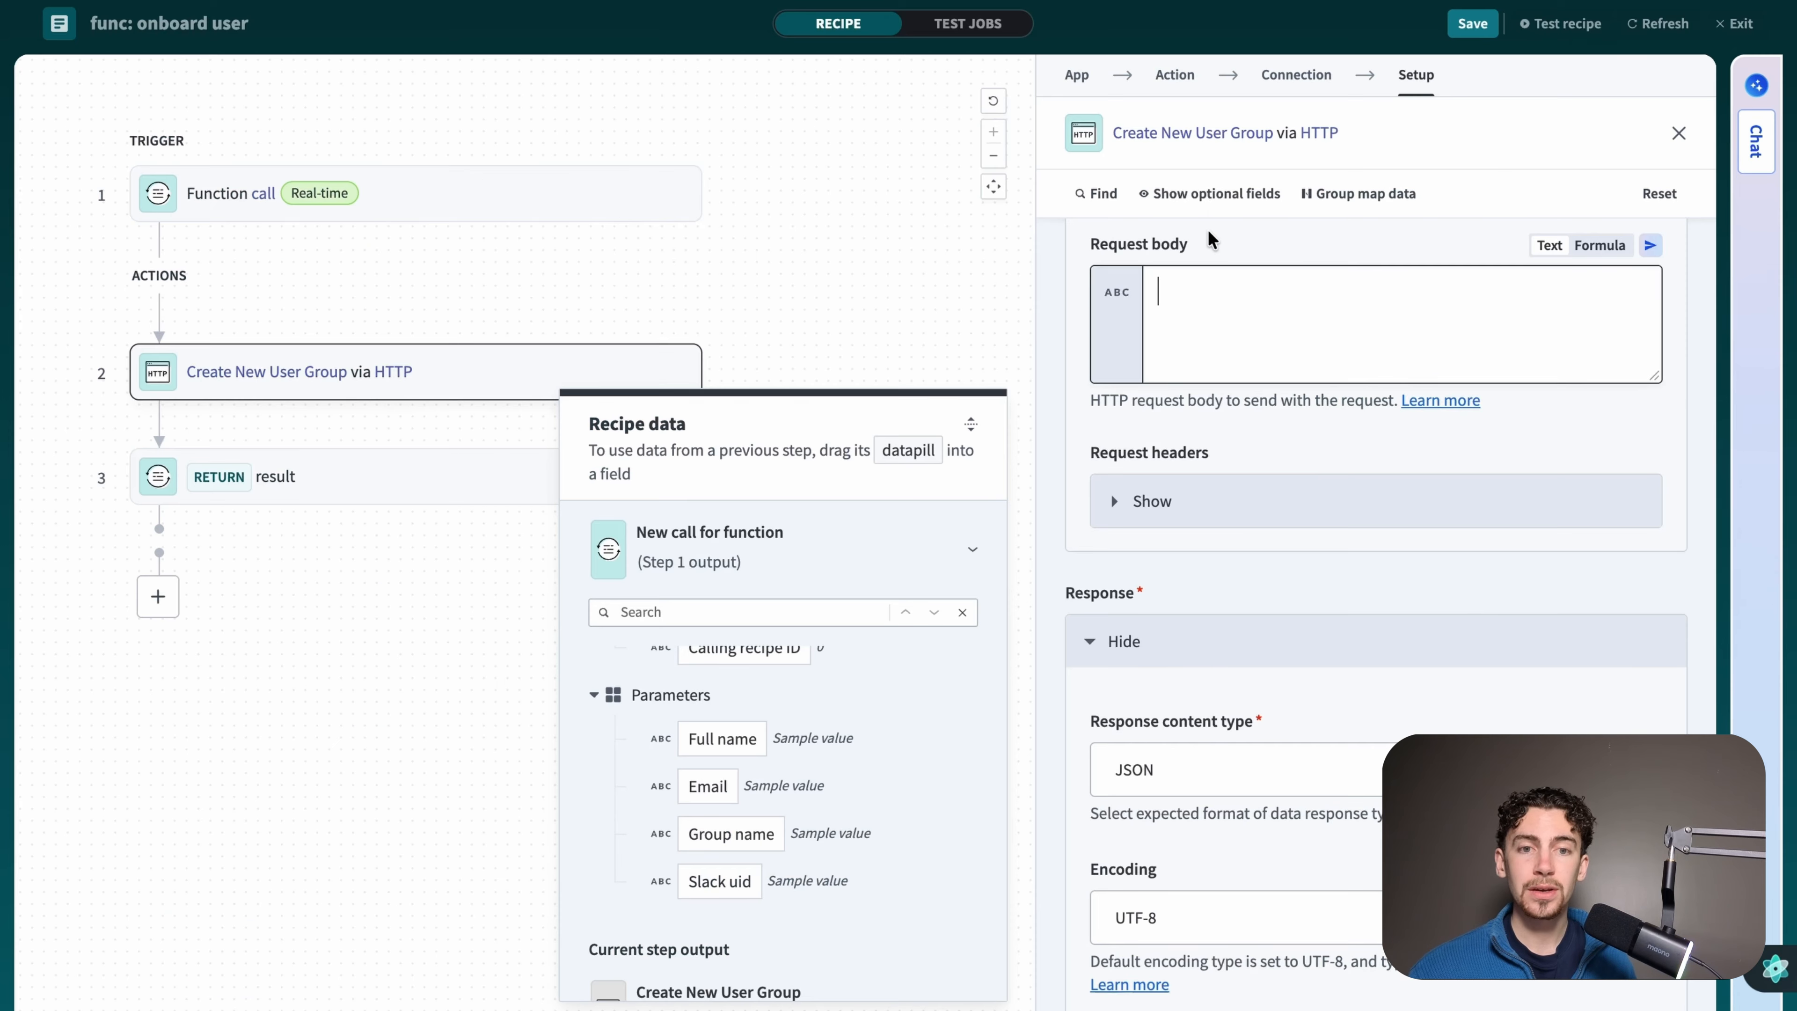
text({ "user_group": { "name": "Sales Group" })
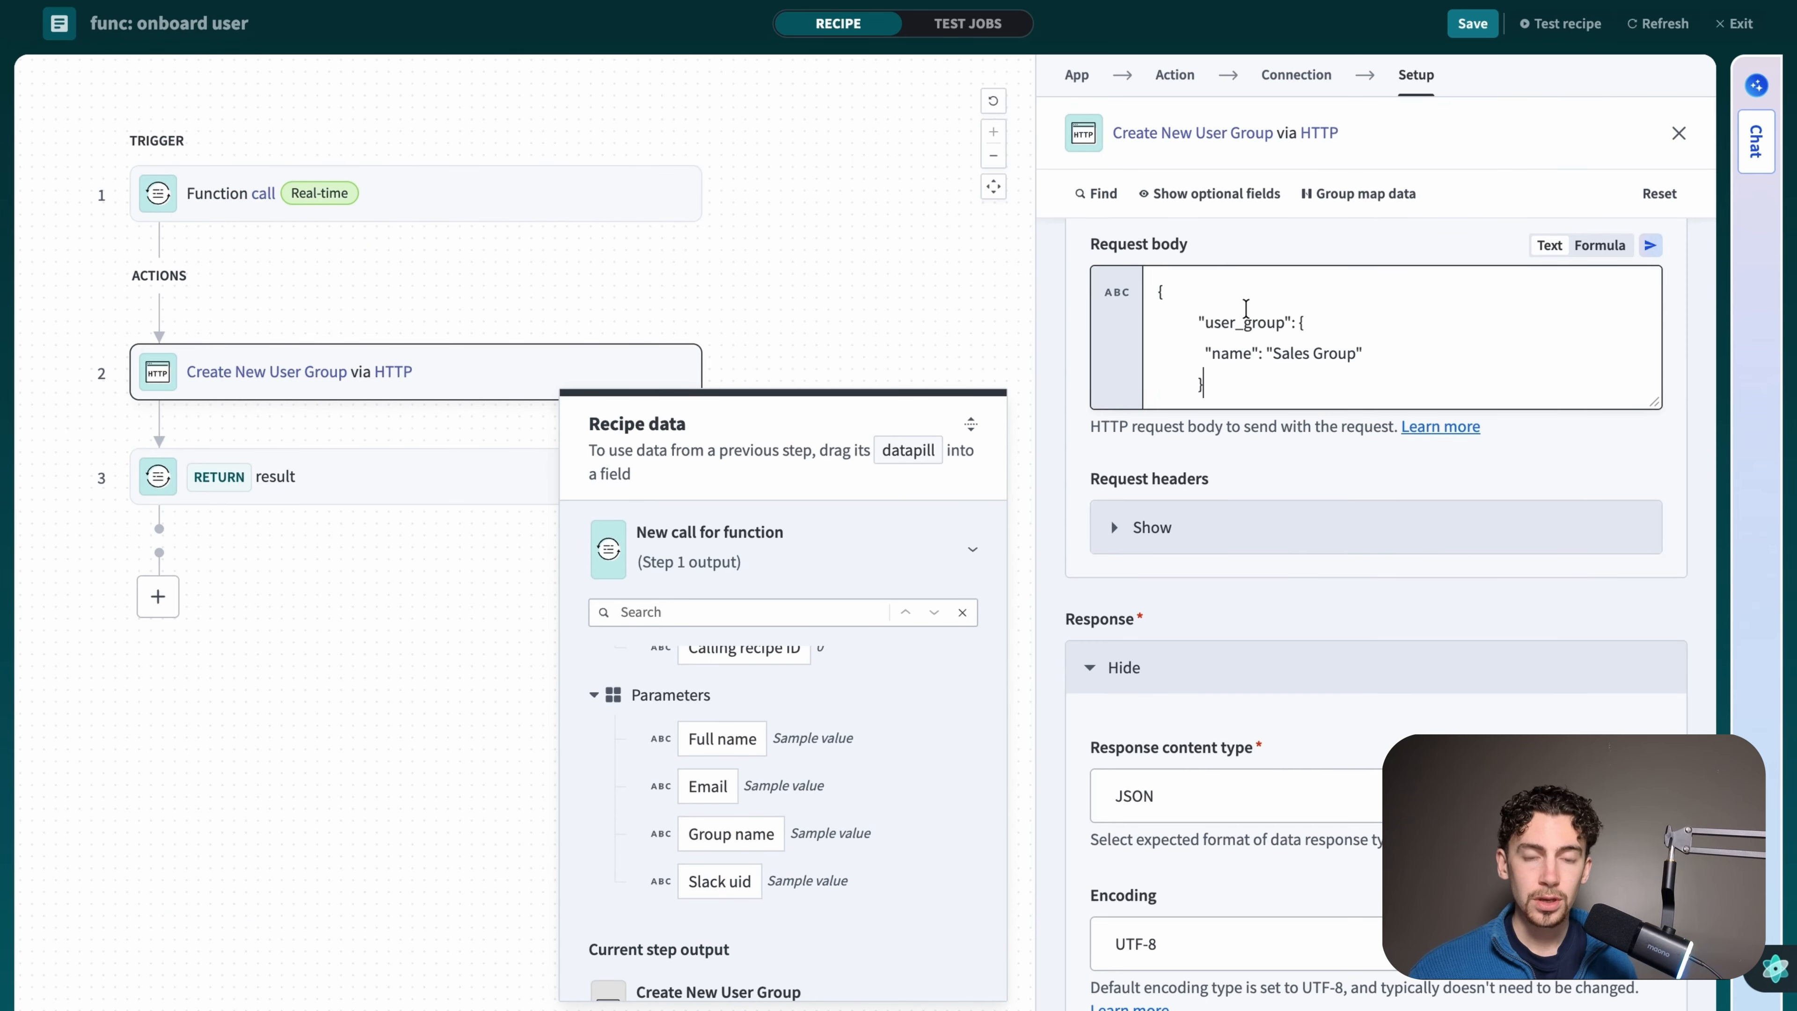
drag(1271, 353, 1355, 352)
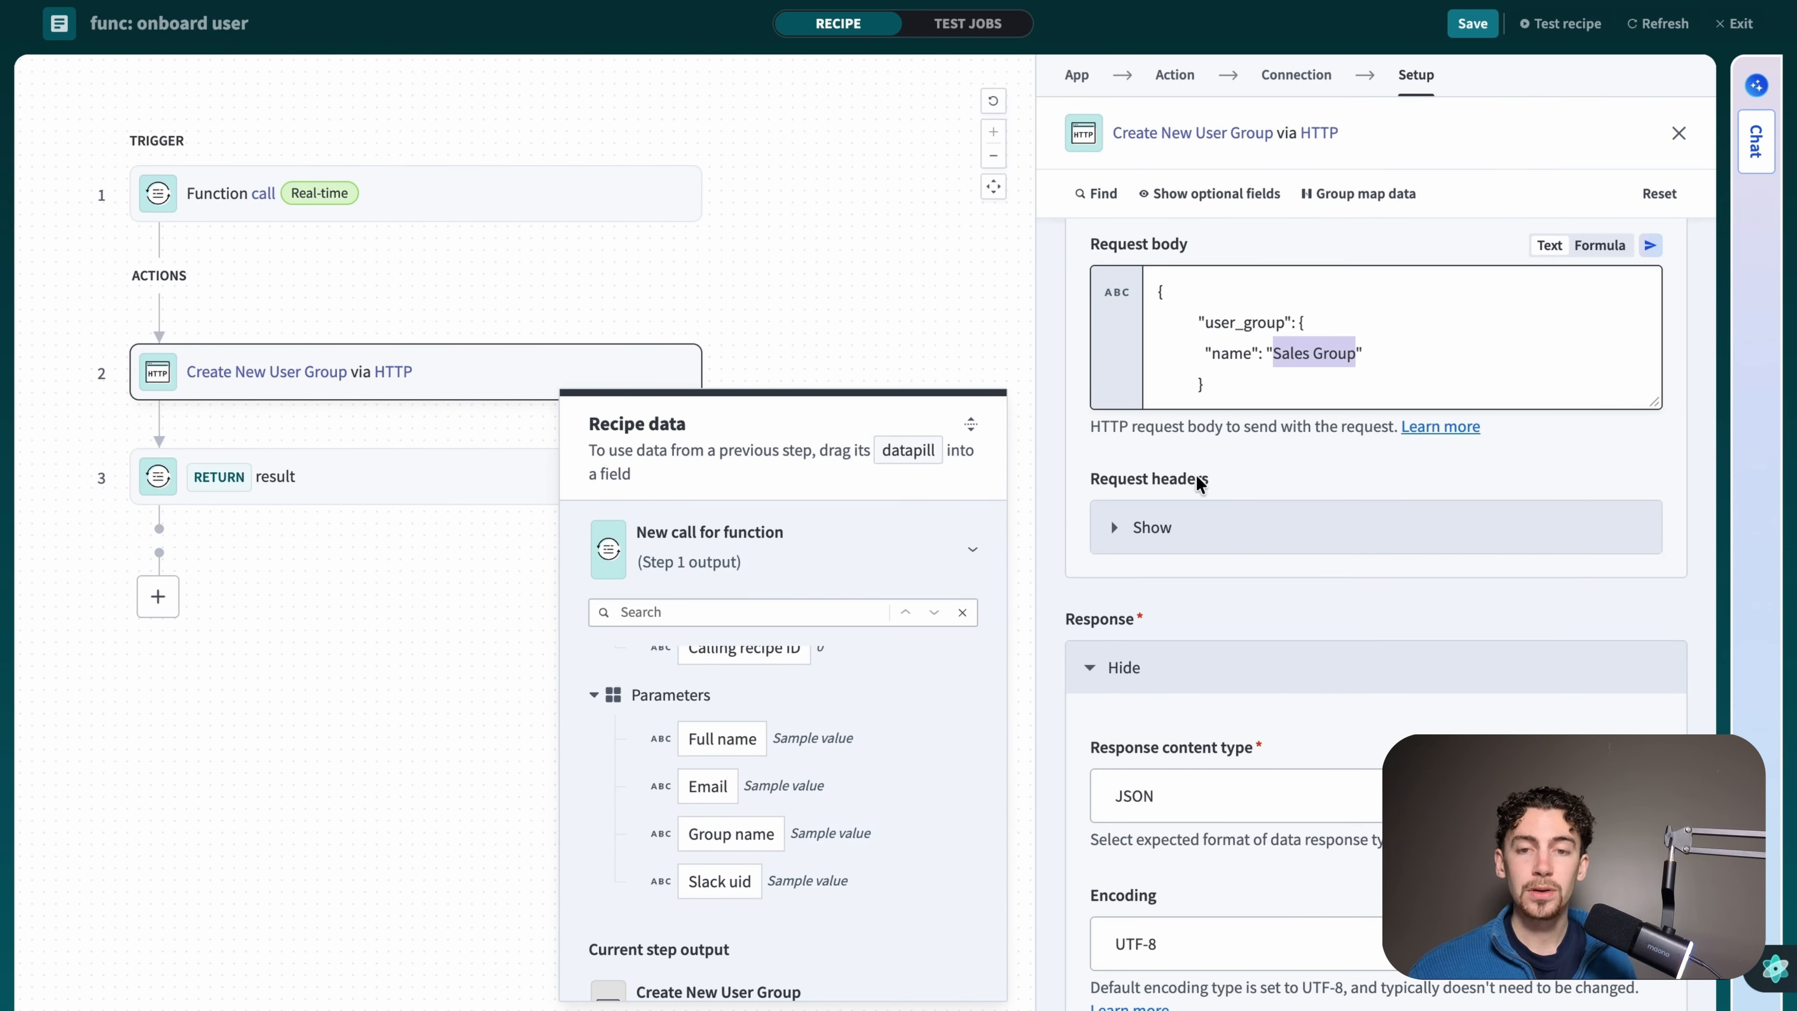
click(743, 836)
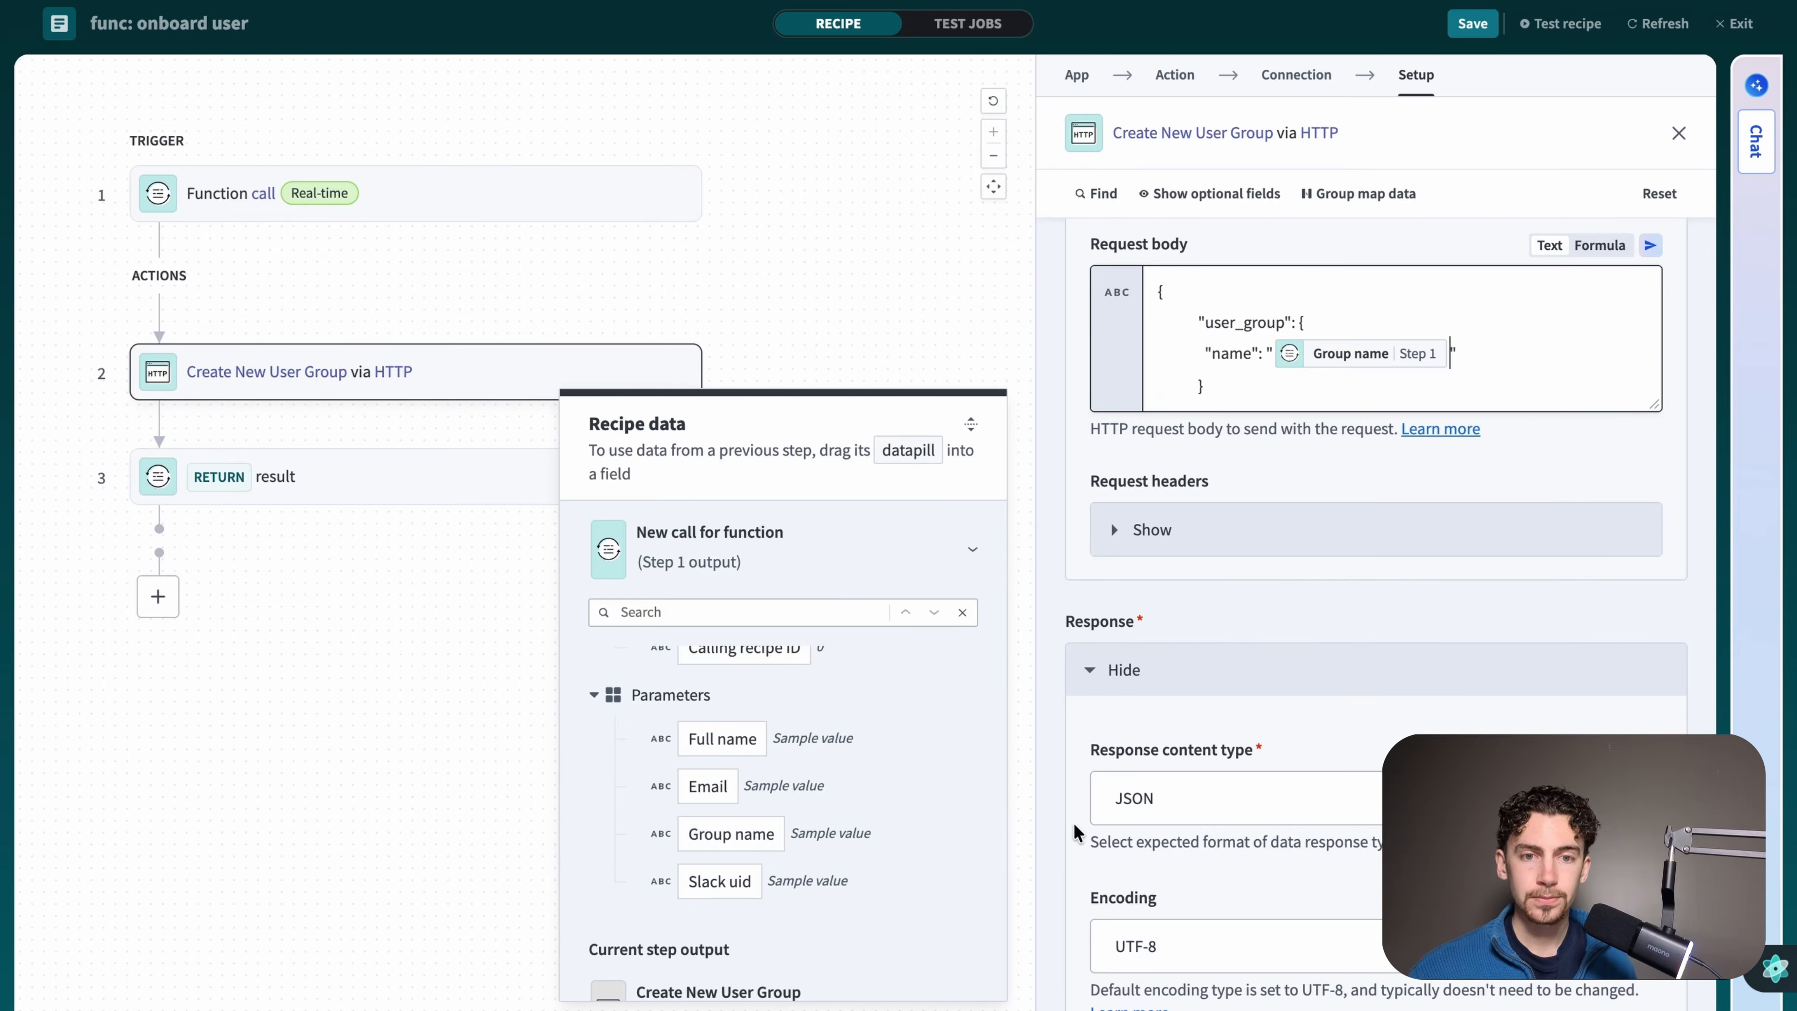
- Generate the Create New User Group response schema from the docs' sample JSON response
scroll(1078, 823, down, 5)
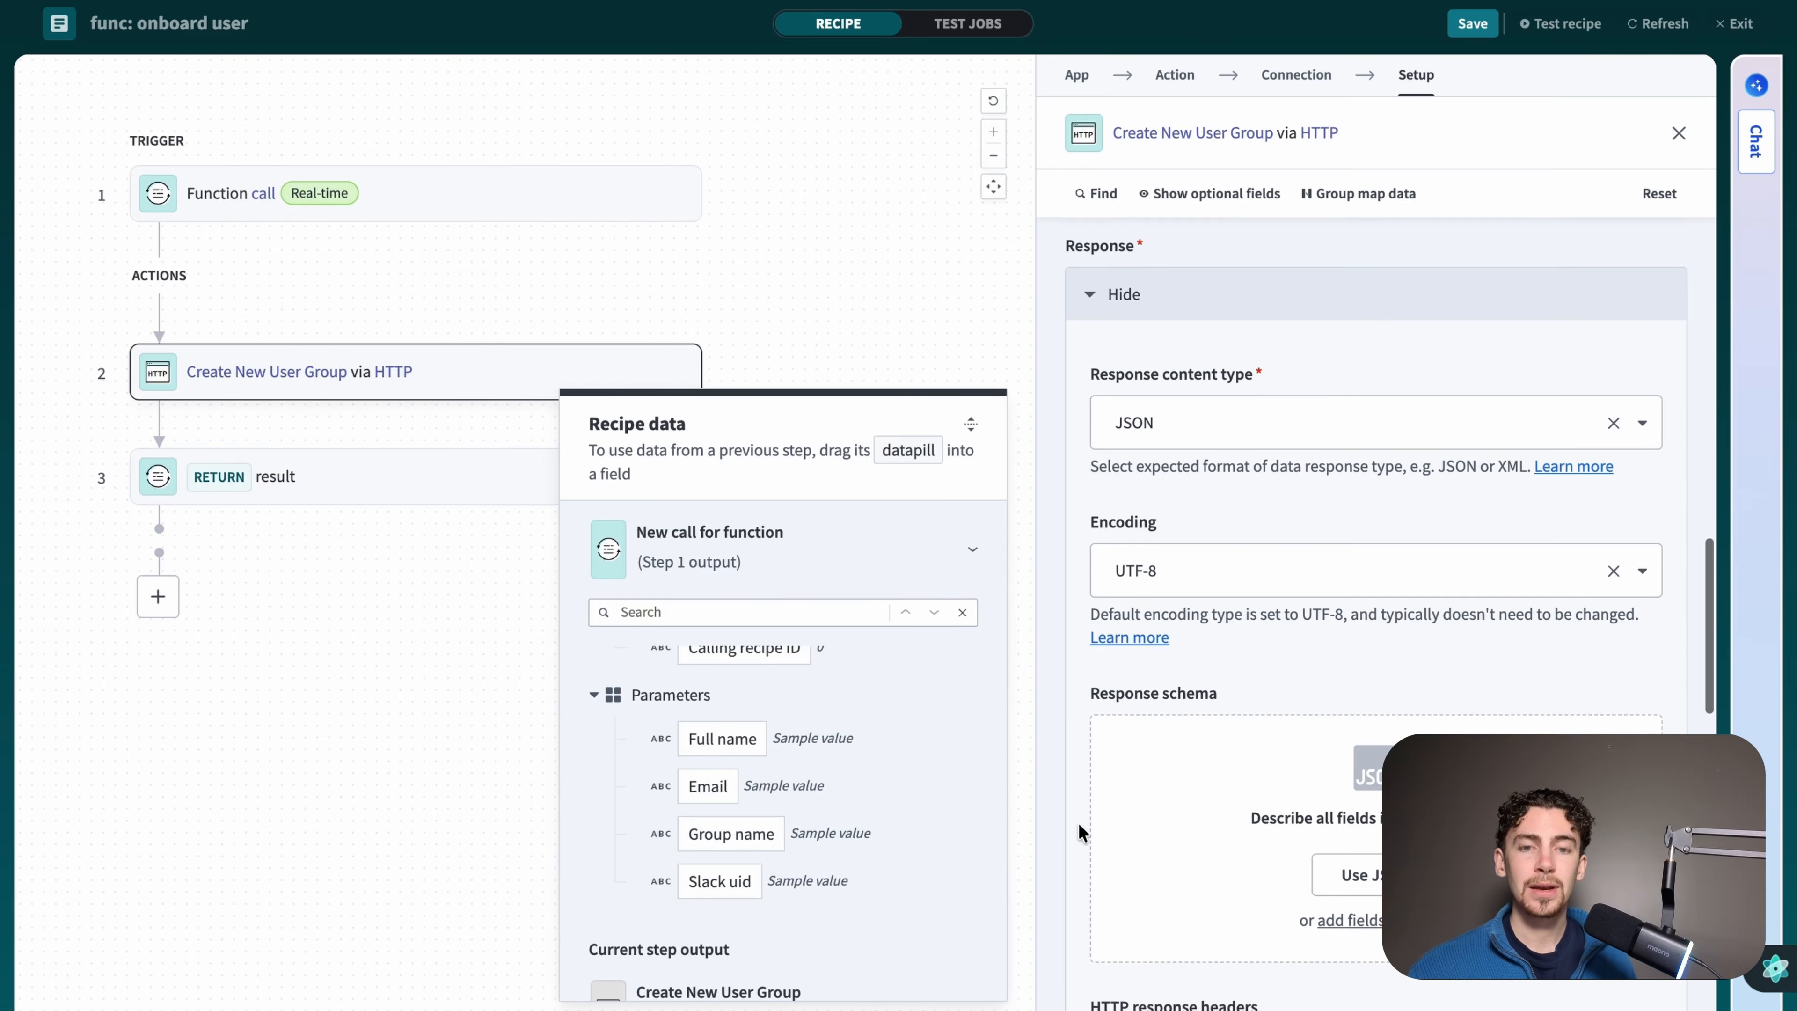
click(1368, 871)
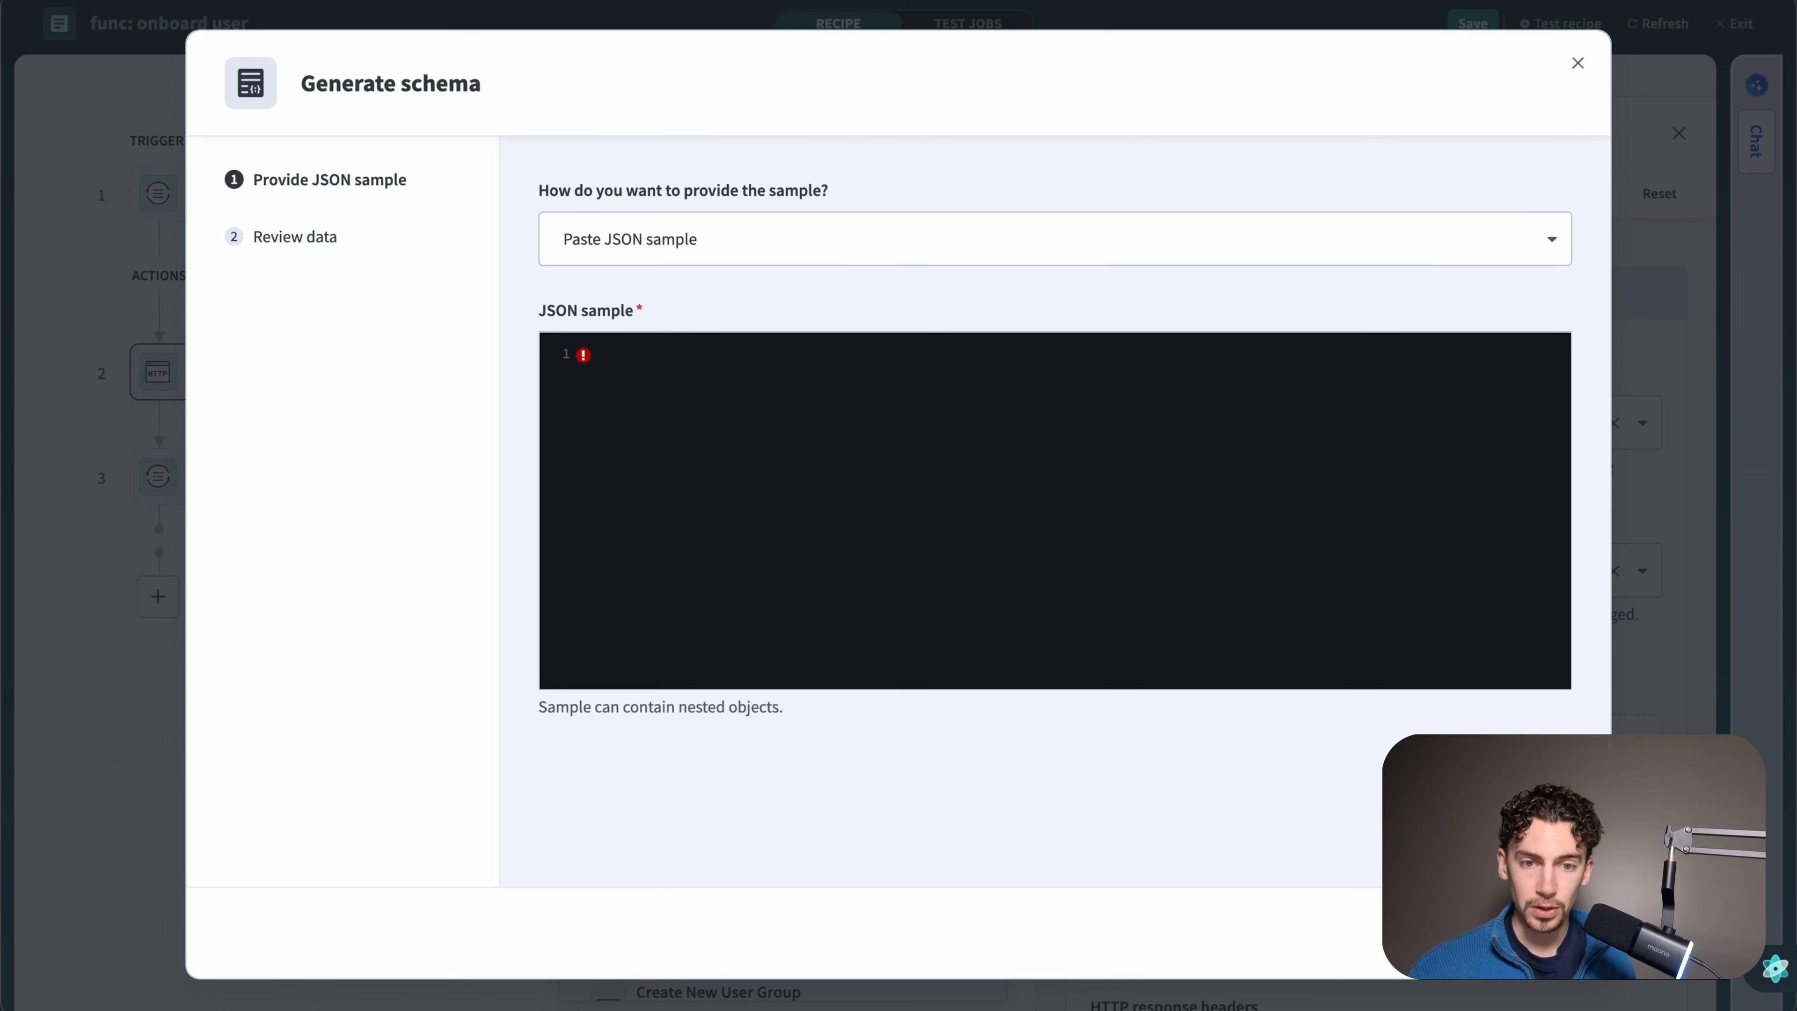
text({   "data": {     "id": "user-group-id",     "environment_id": "env-id",     "name": "Sales Group",     "users_count": 0,     "created_at": "2025-01-20T00:00:00Z",     "updated_at": "2025-01-20T00:00:00Z"   } })
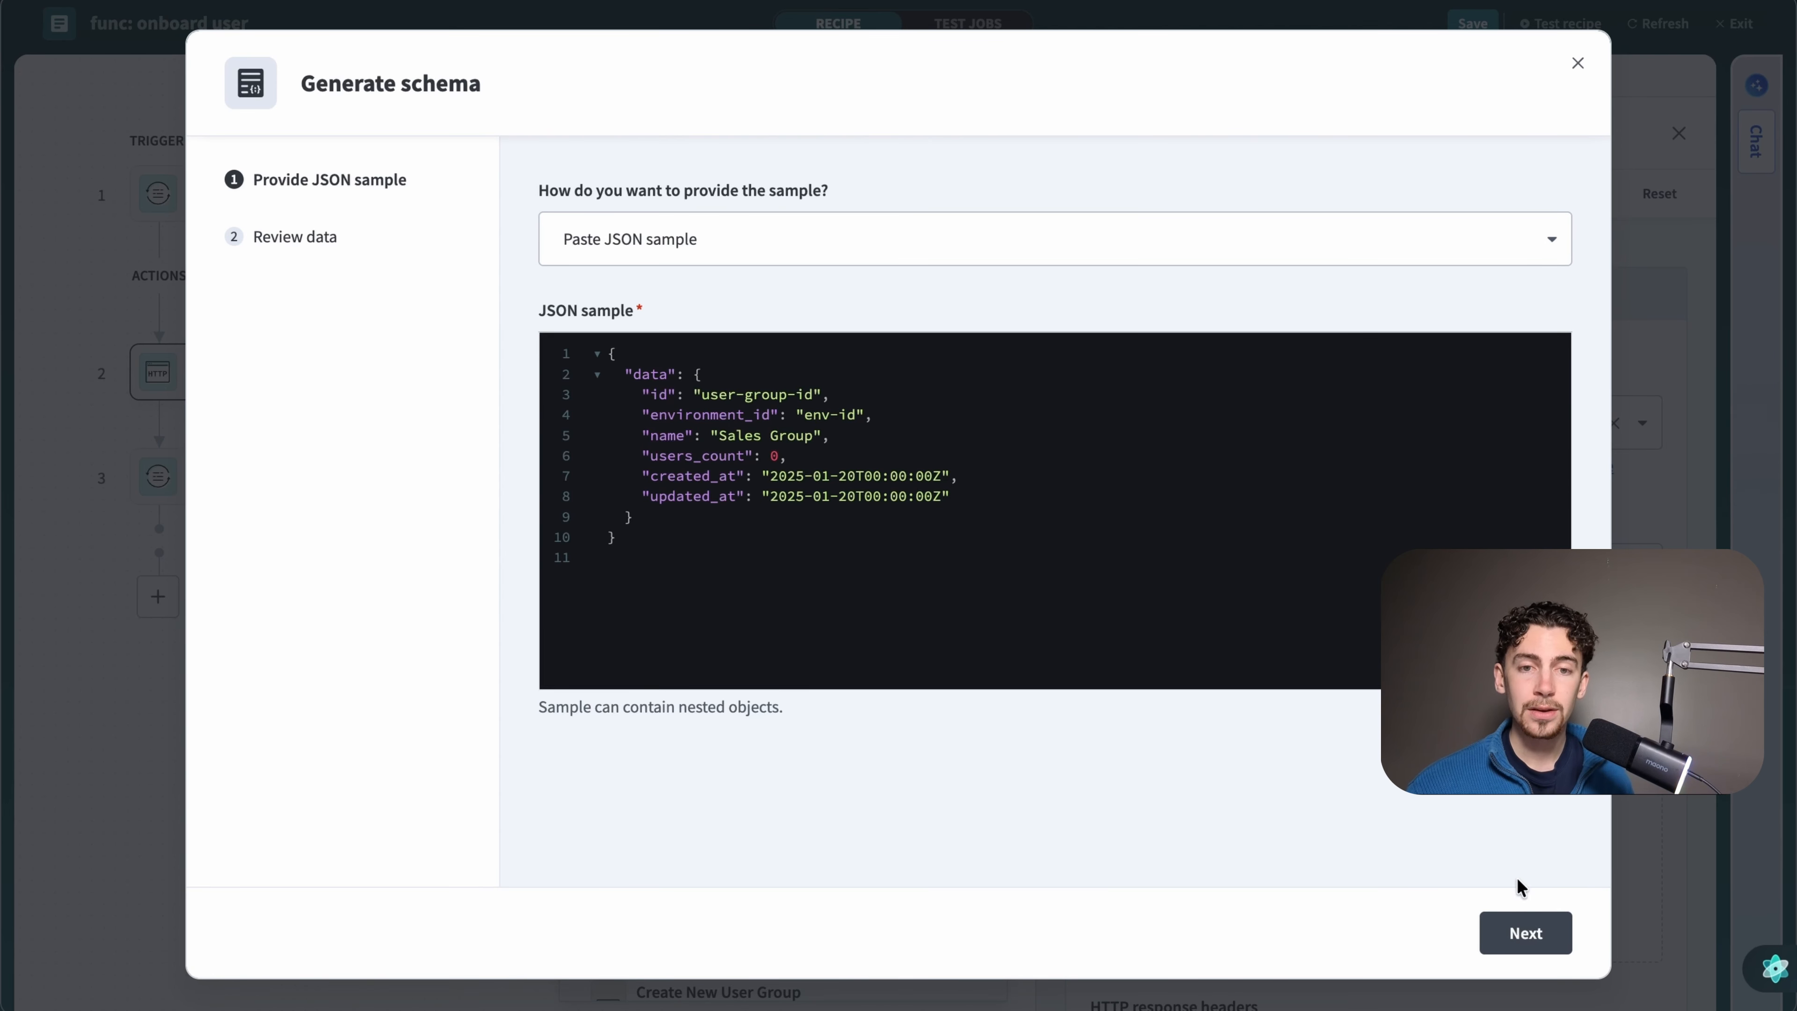
click(1519, 932)
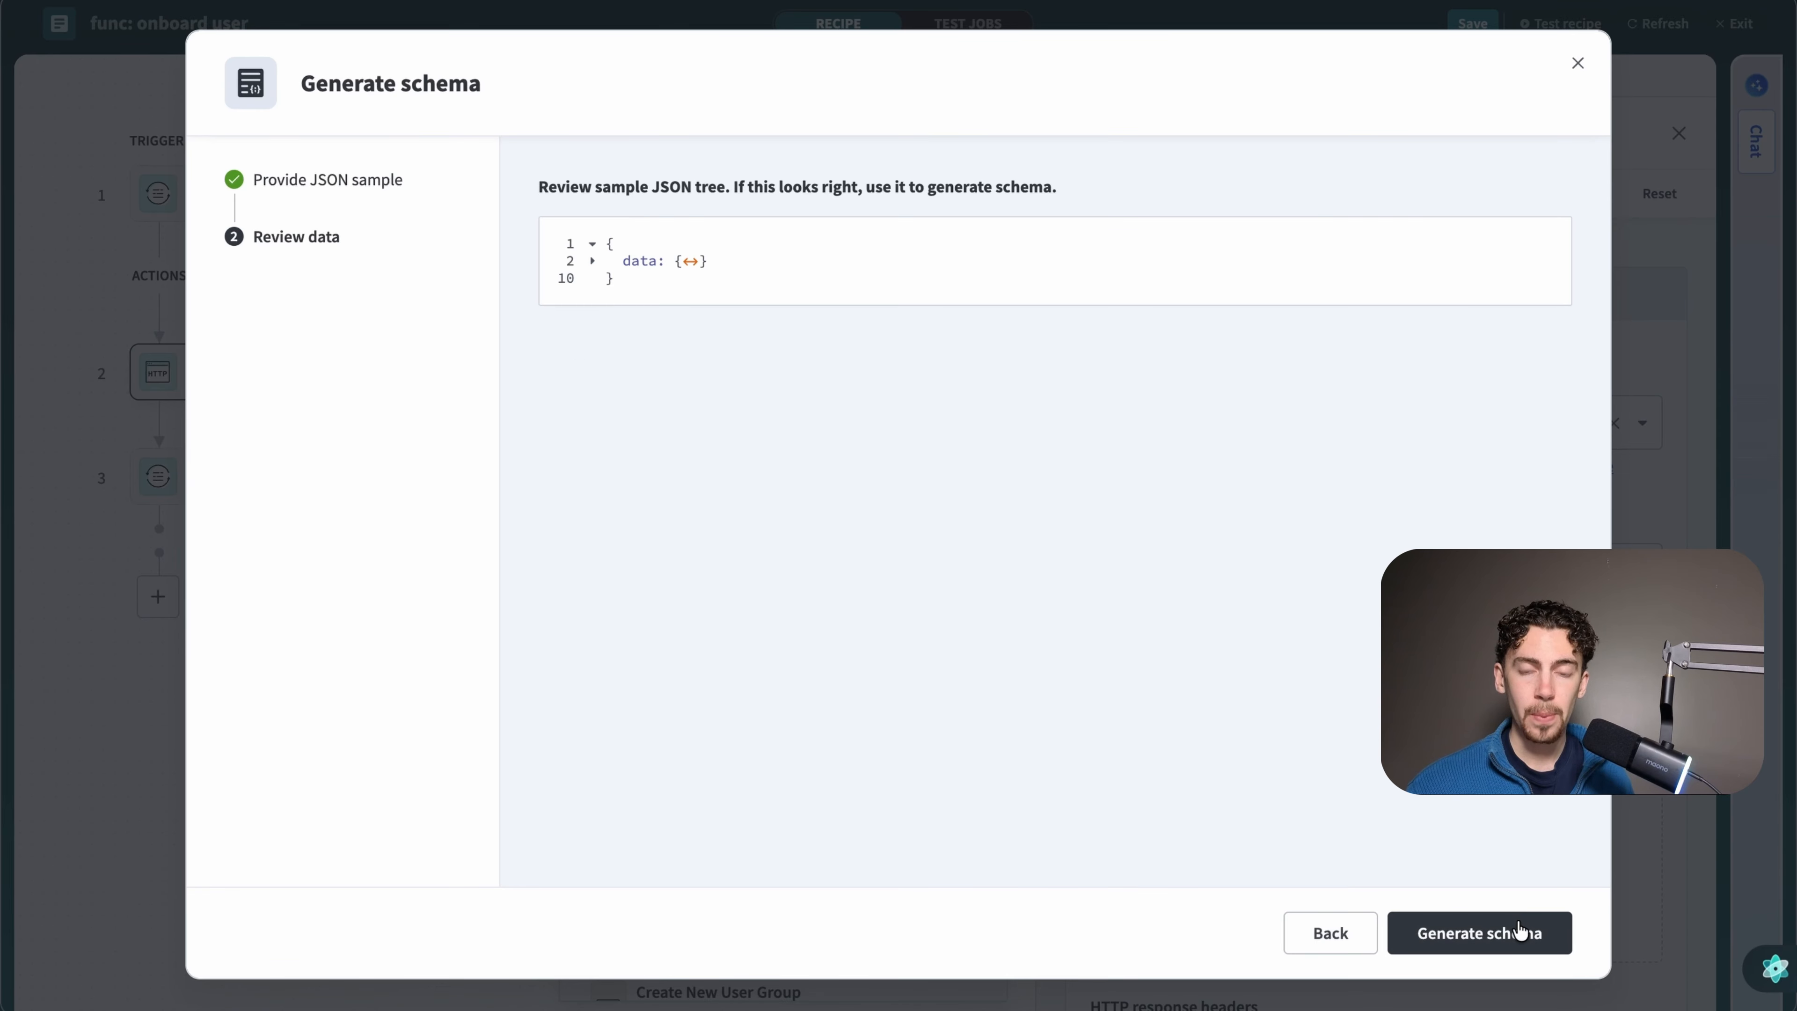
click(1519, 932)
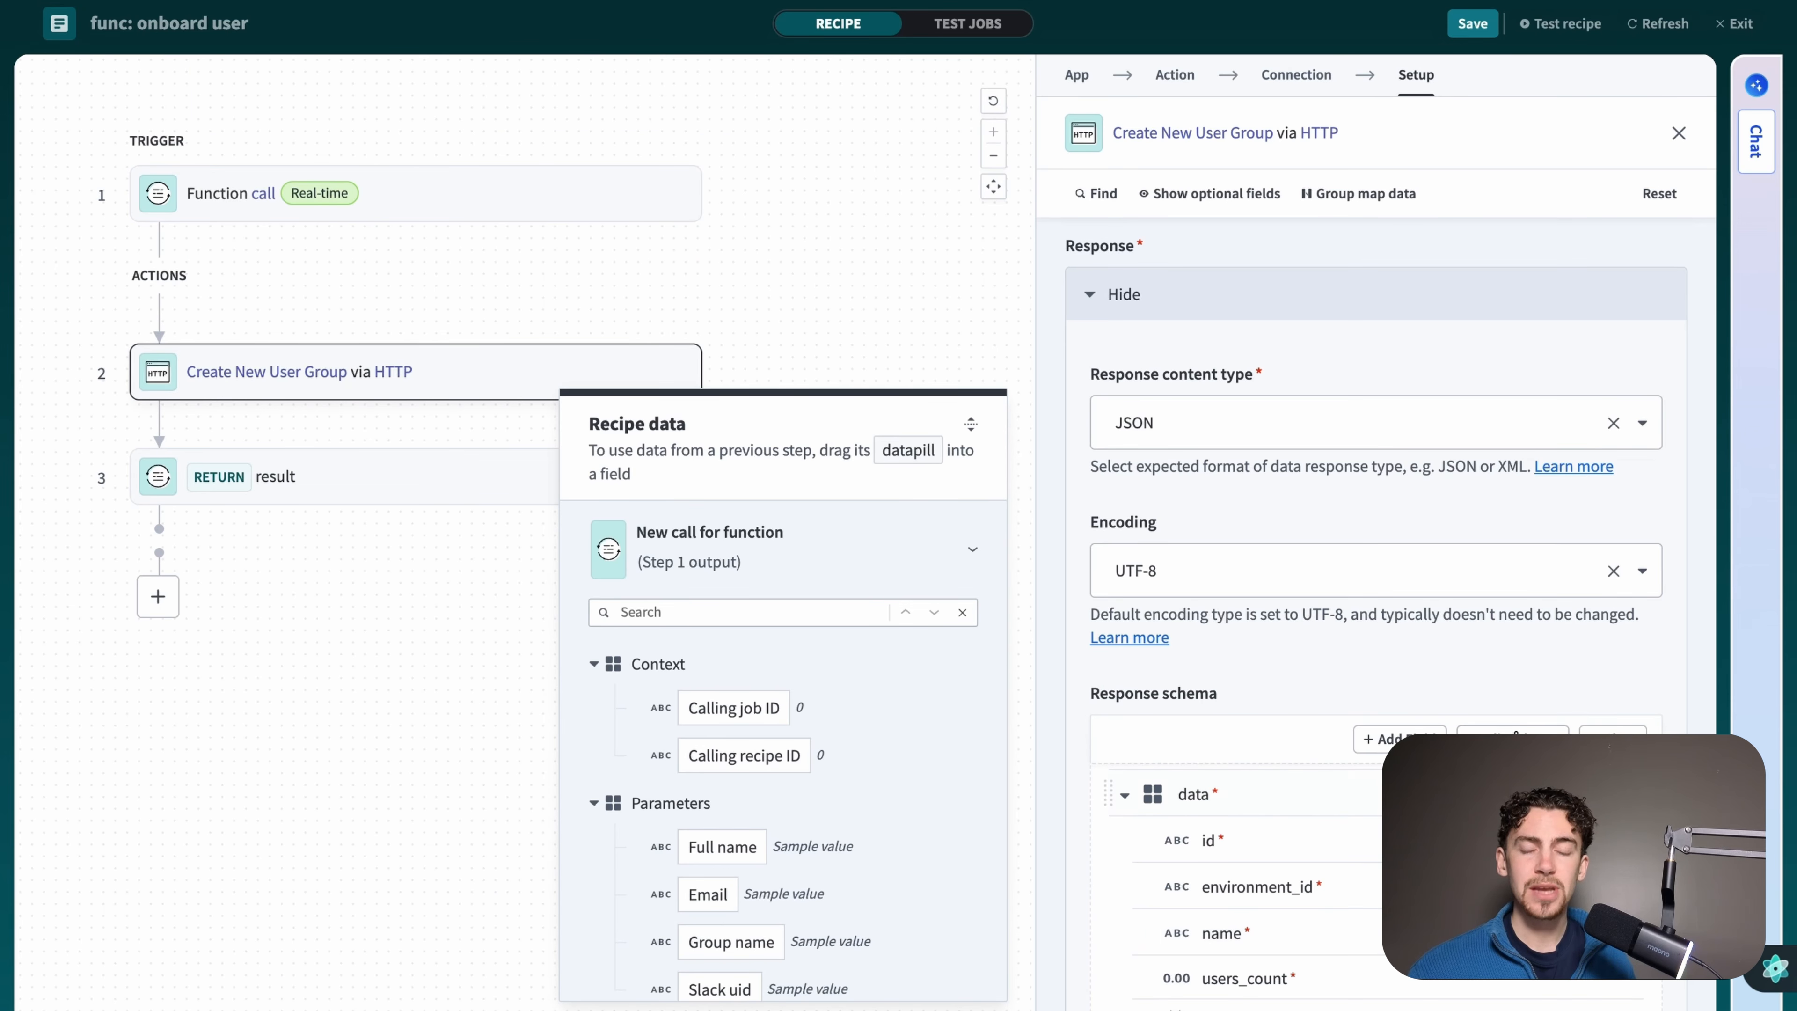
scroll(1515, 677, down, 2)
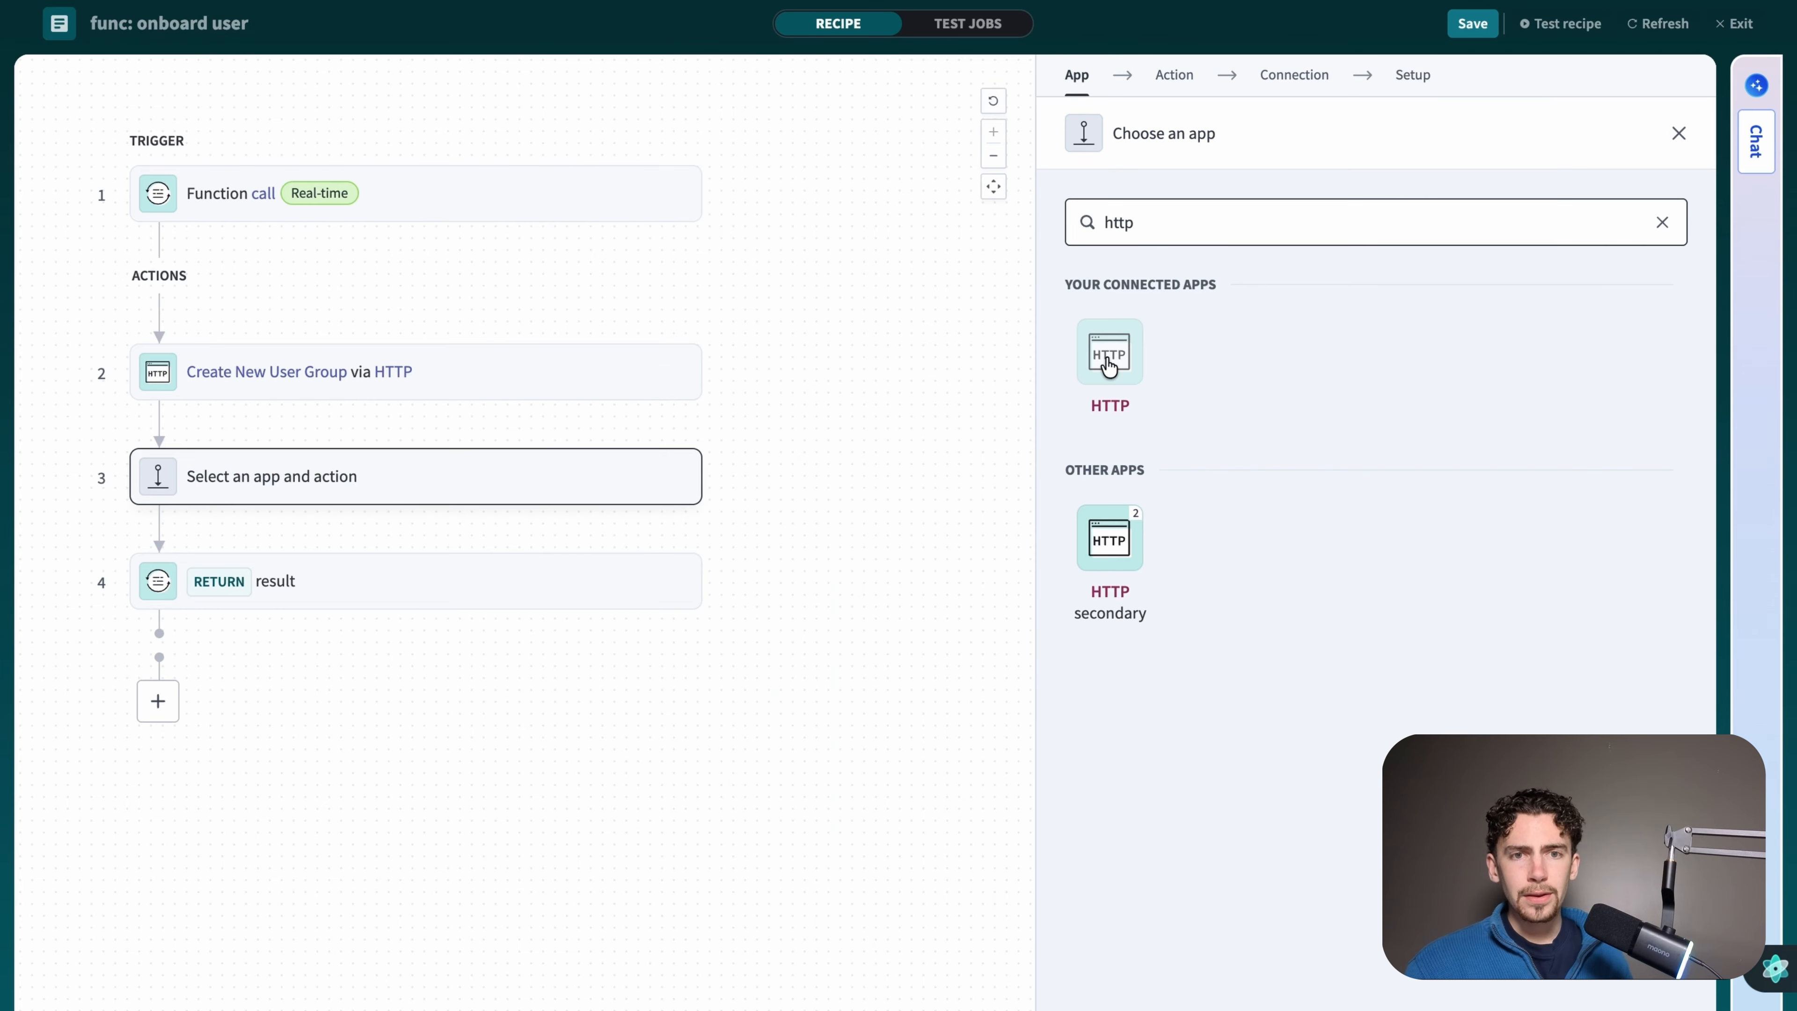
- Configure recipe step 3 as an HTTP request named "Create New End User" with manual setup
click(1109, 367)
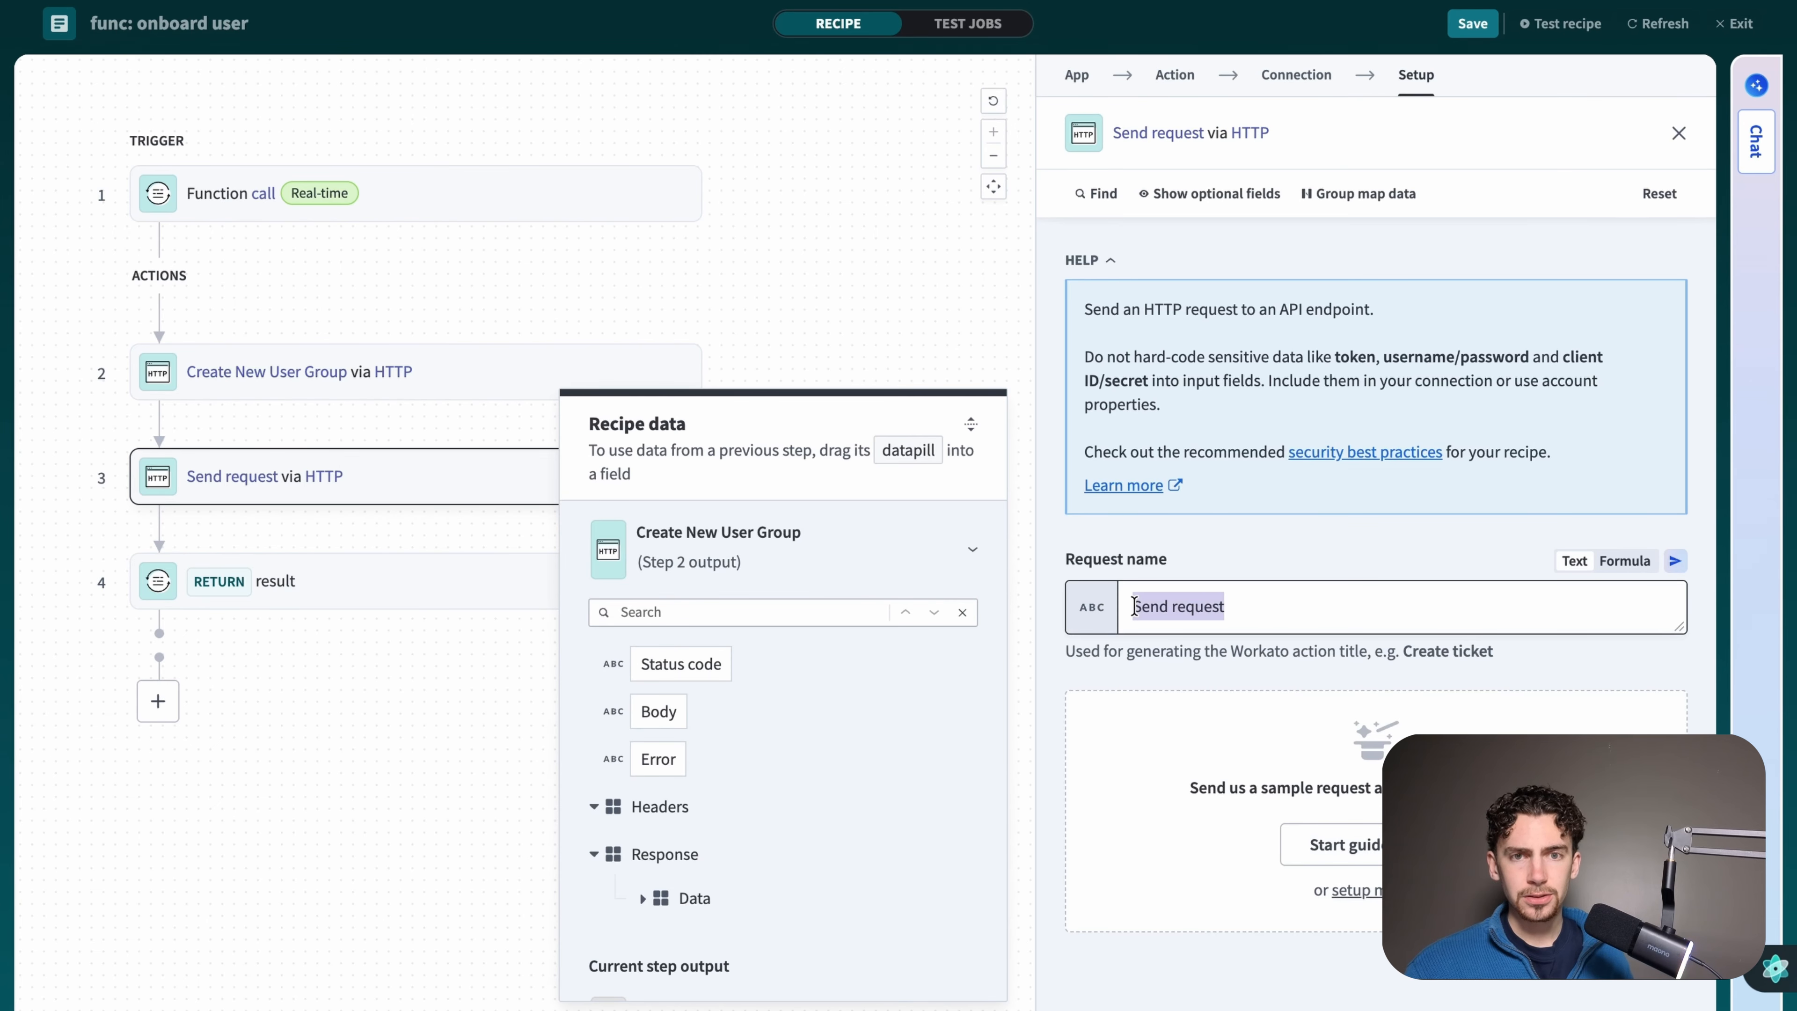
text(Create )
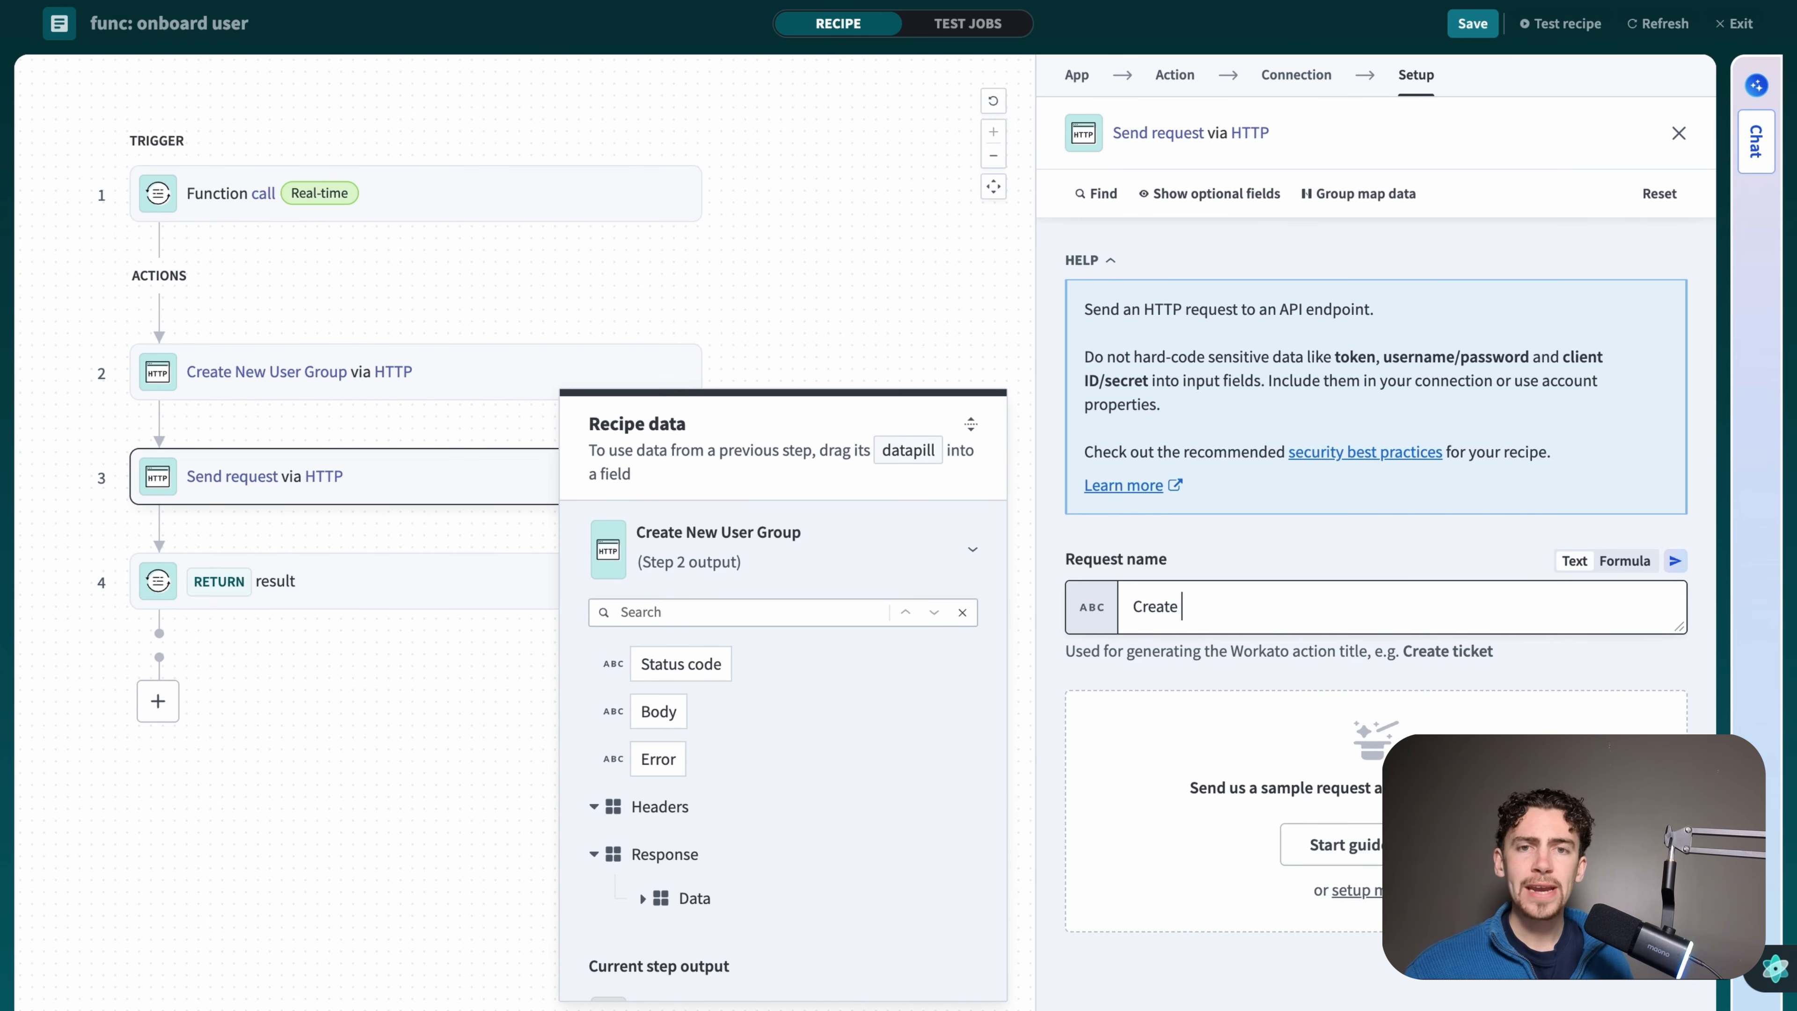
text(New End User)
scroll(1376, 705, down, 3)
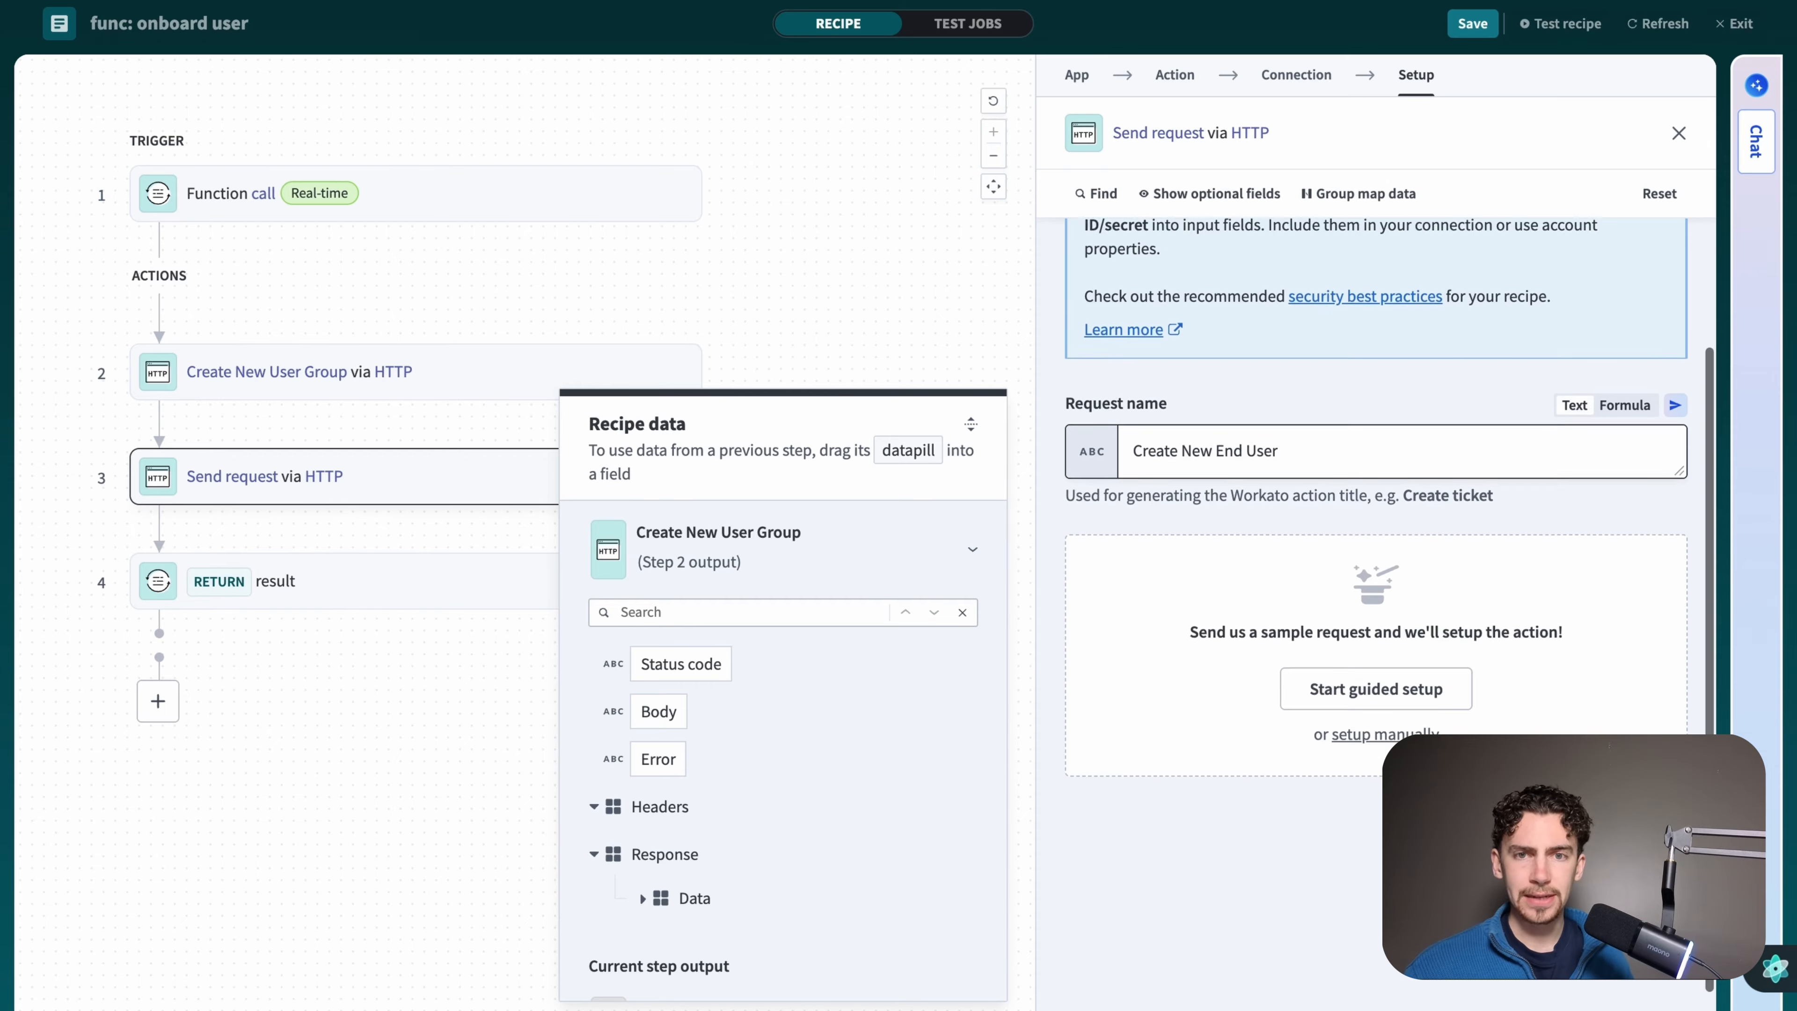
click(1376, 706)
- Set the Create New End User request method to POST and its URL to iam/users
click(1361, 419)
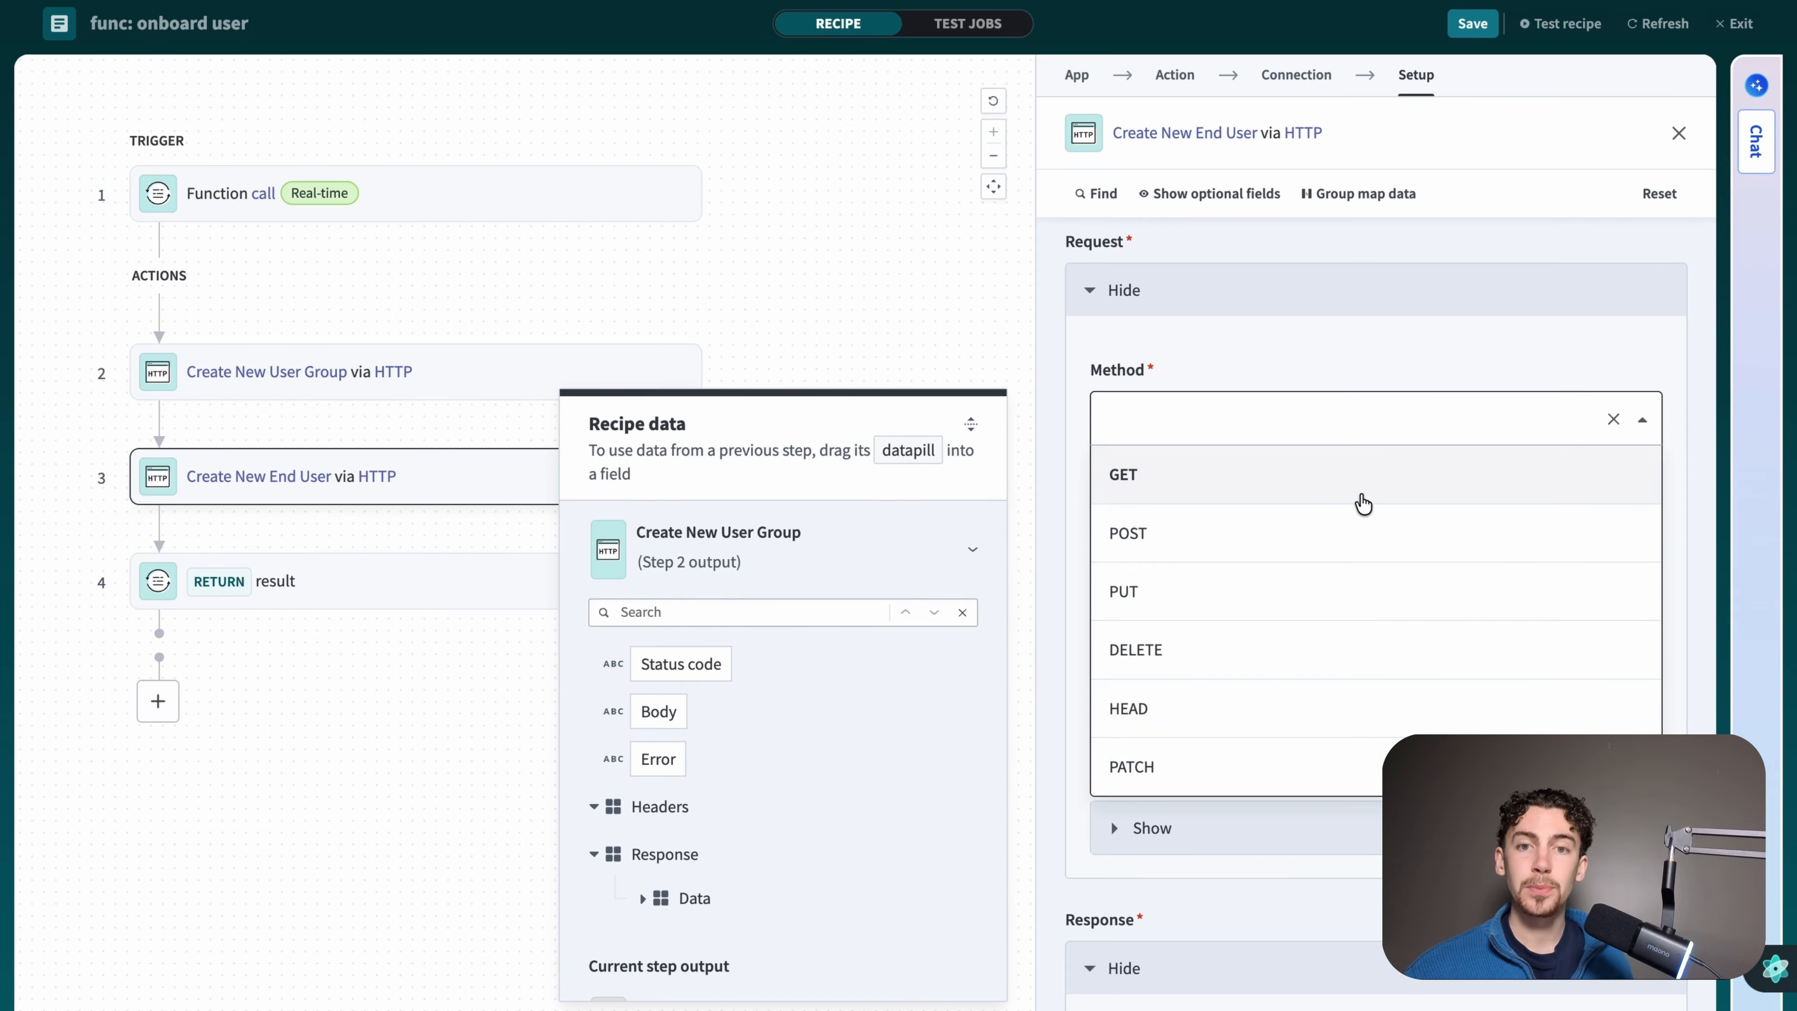
click(1363, 524)
click(1367, 566)
text(iam/users)
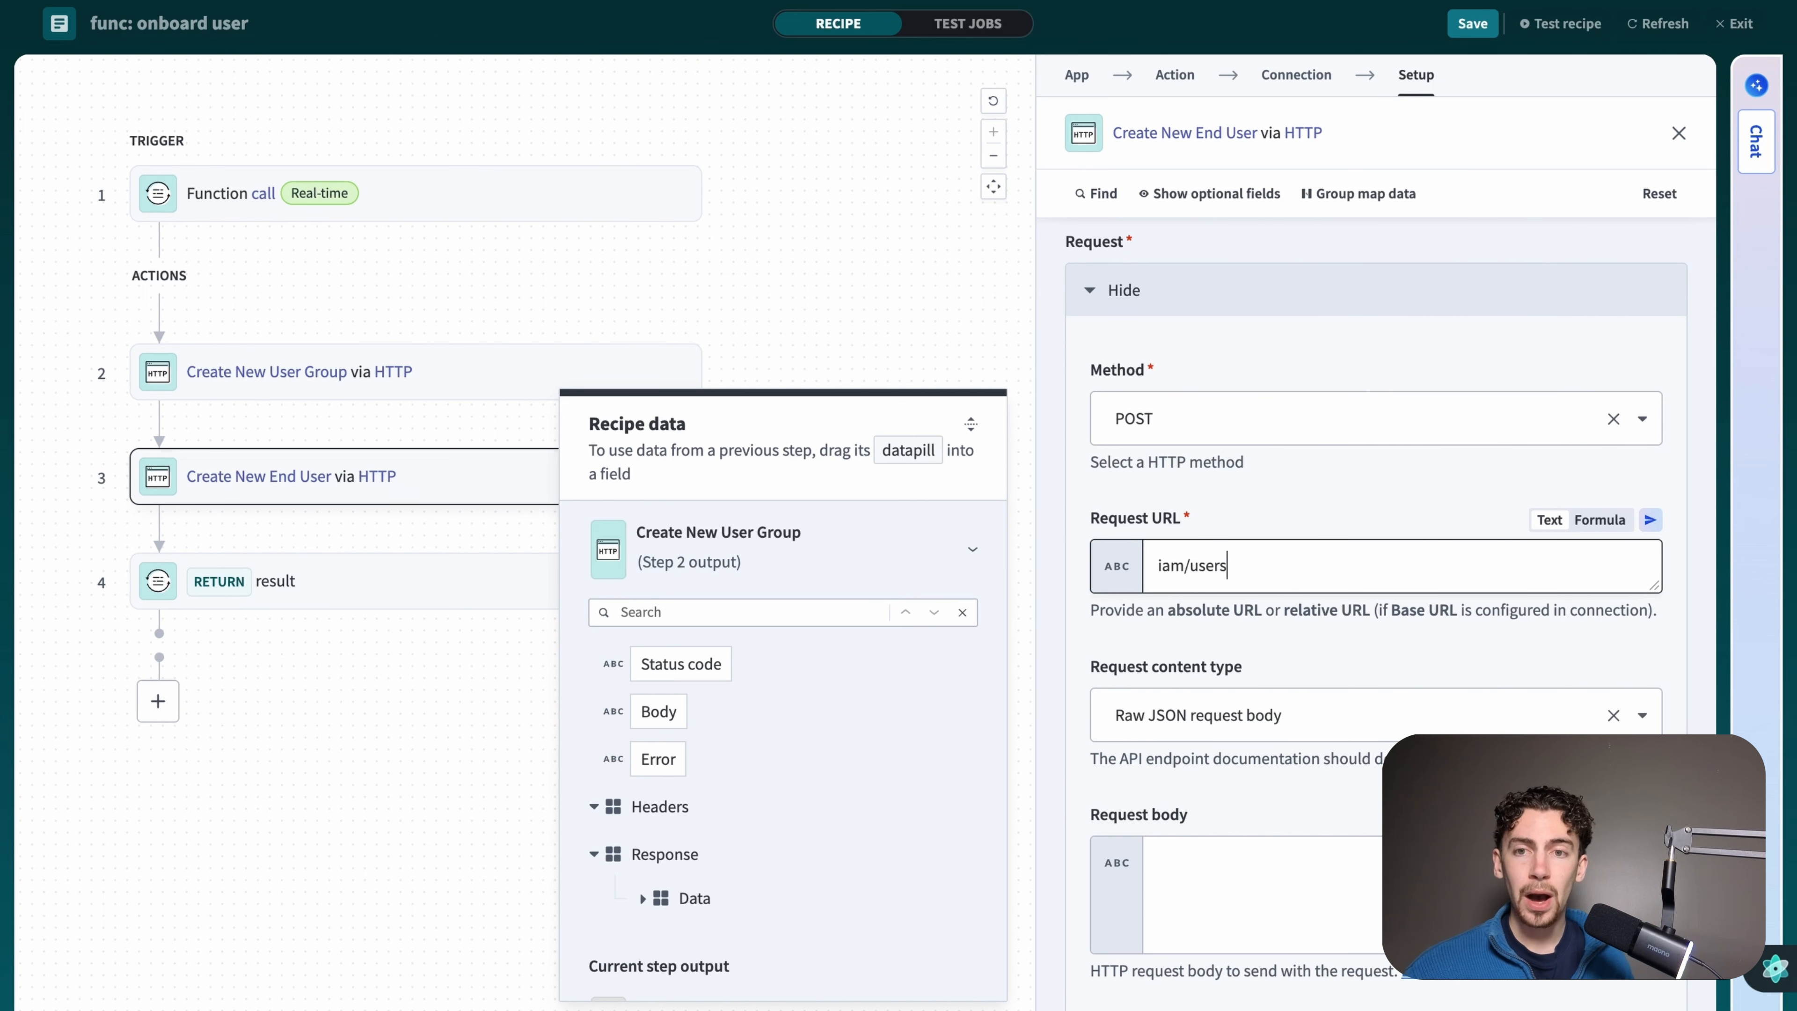
- Paste the docs' sample user body into the request and replace its email and name values with the Email and Full name datapills
drag(674, 243, 680, 443)
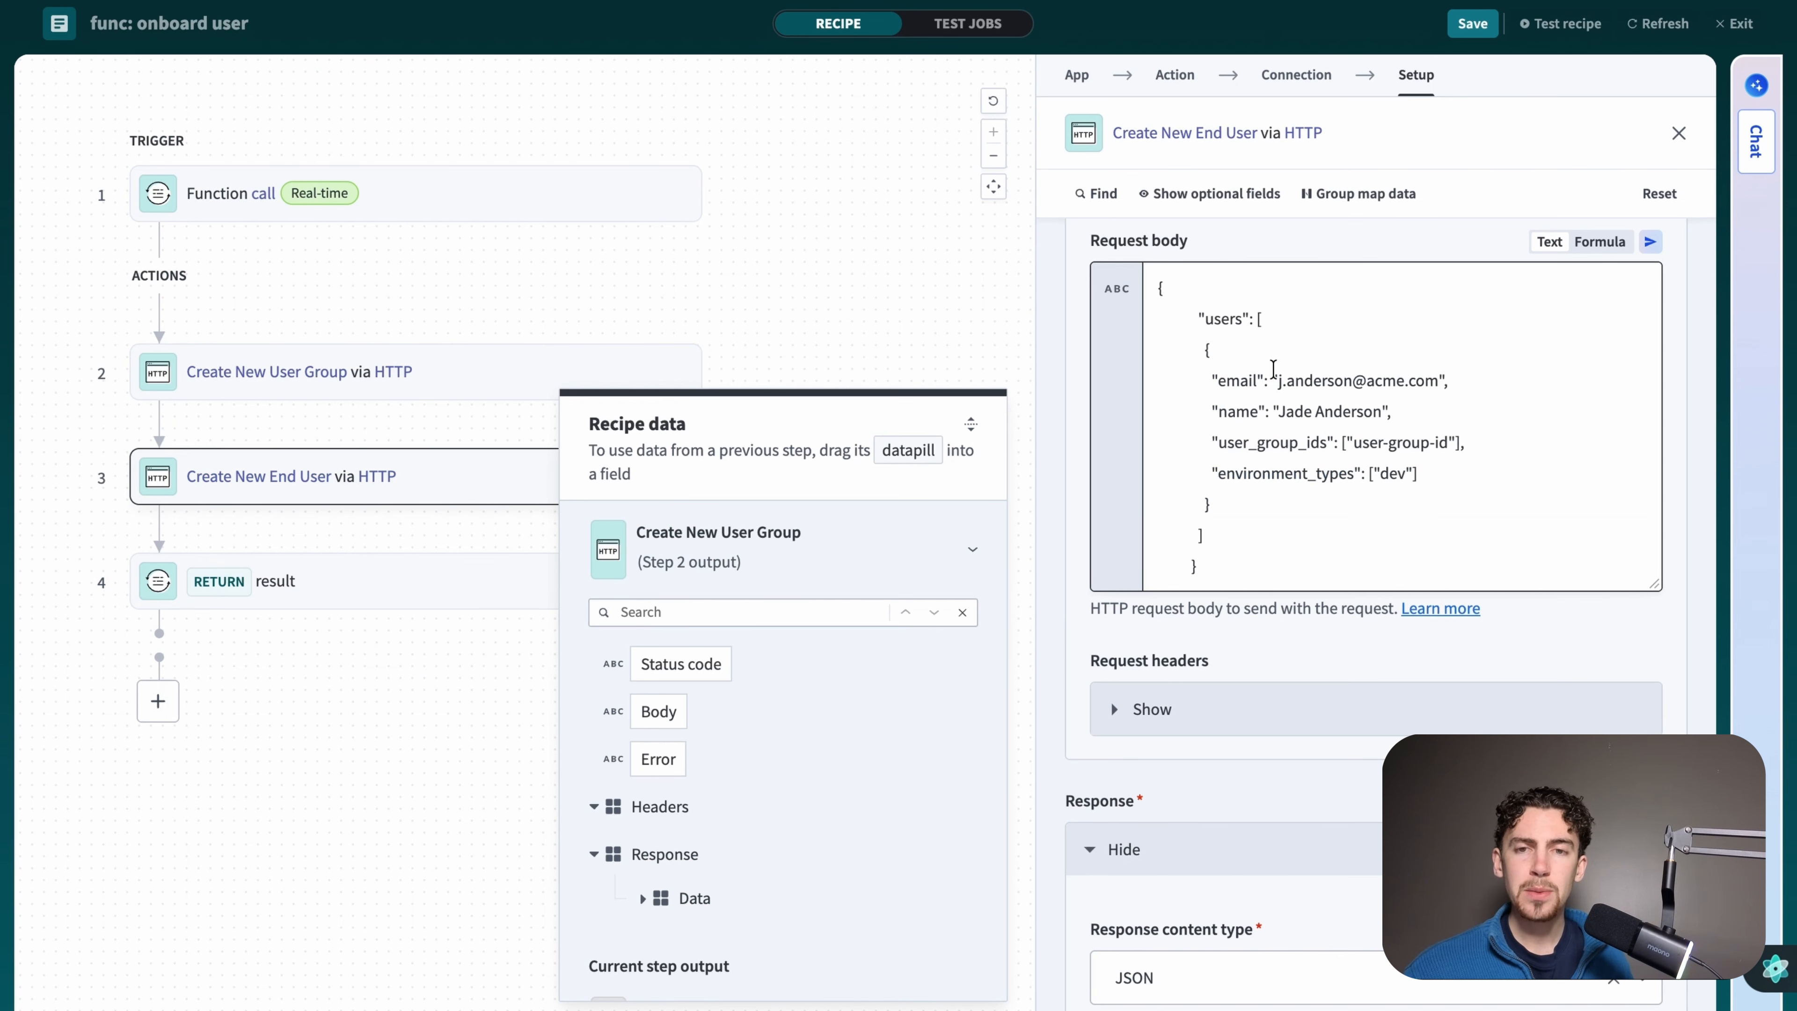
drag(1278, 380, 1439, 380)
scroll(919, 679, up, 3)
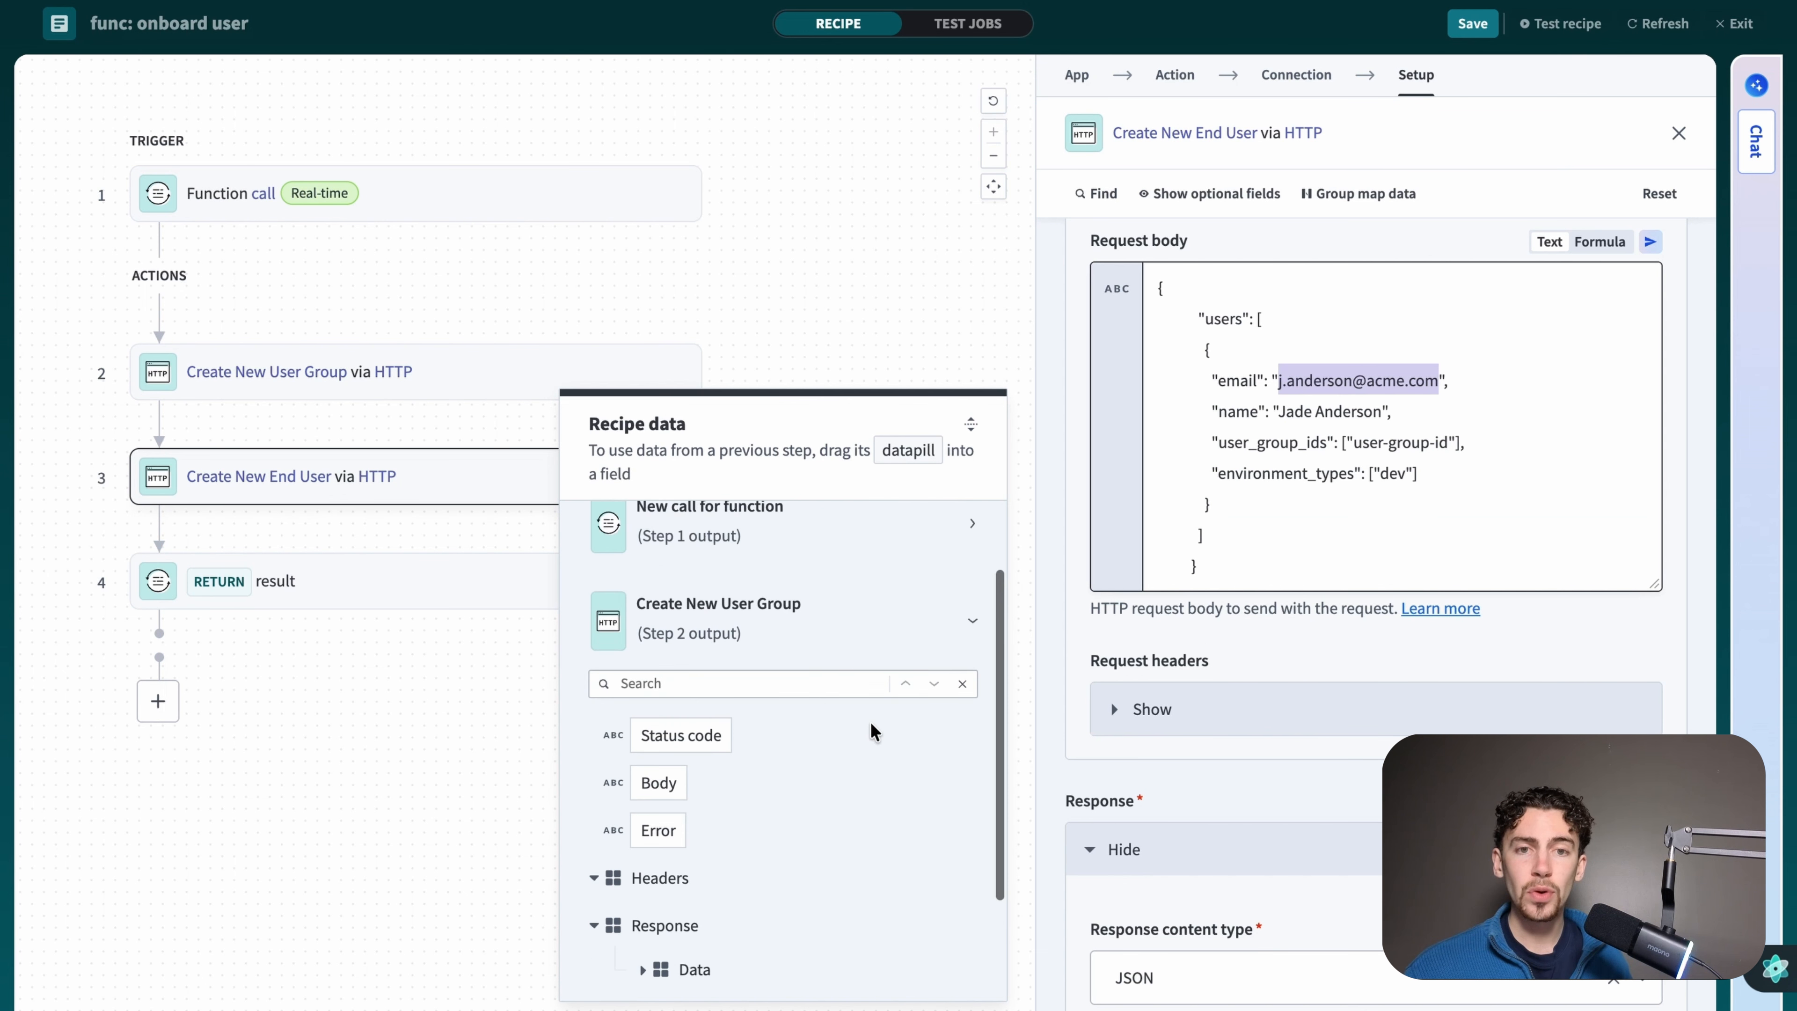
click(863, 618)
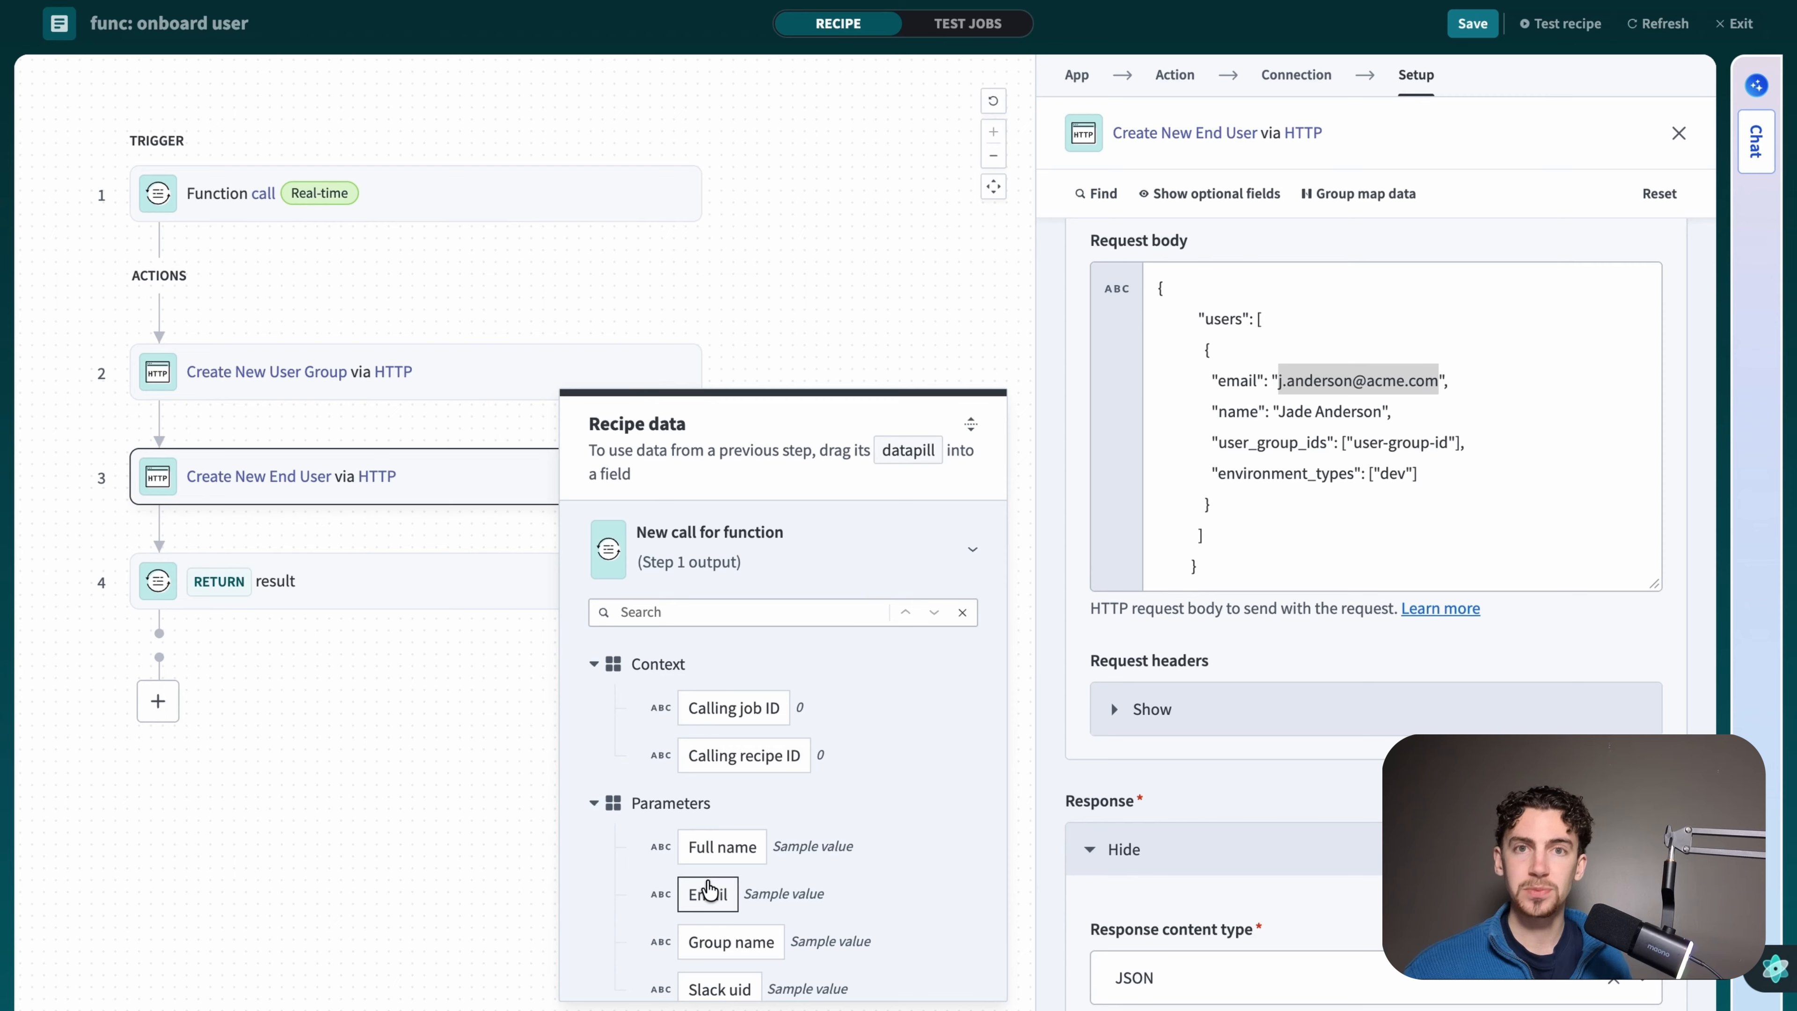
click(708, 893)
drag(1277, 412, 1383, 414)
click(728, 848)
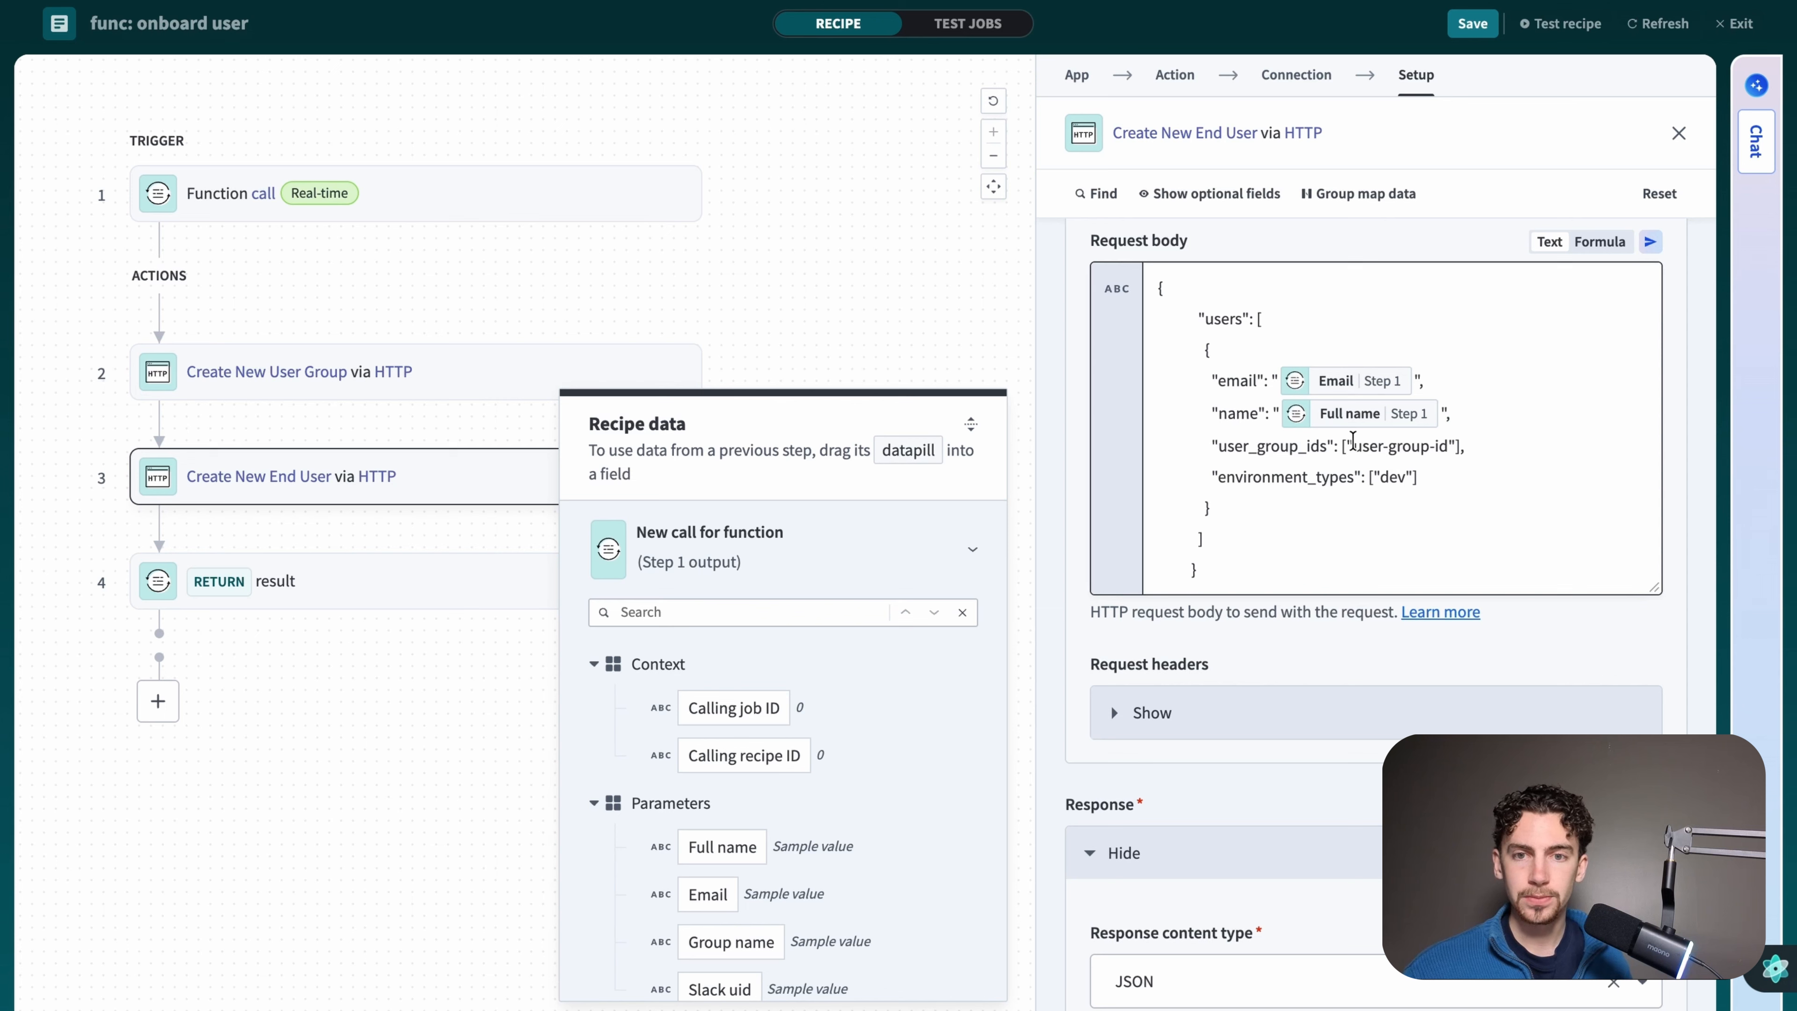
- Replace the sample user_group_ids value with the ID datapill from the Create New User Group response data
drag(1354, 445, 1441, 444)
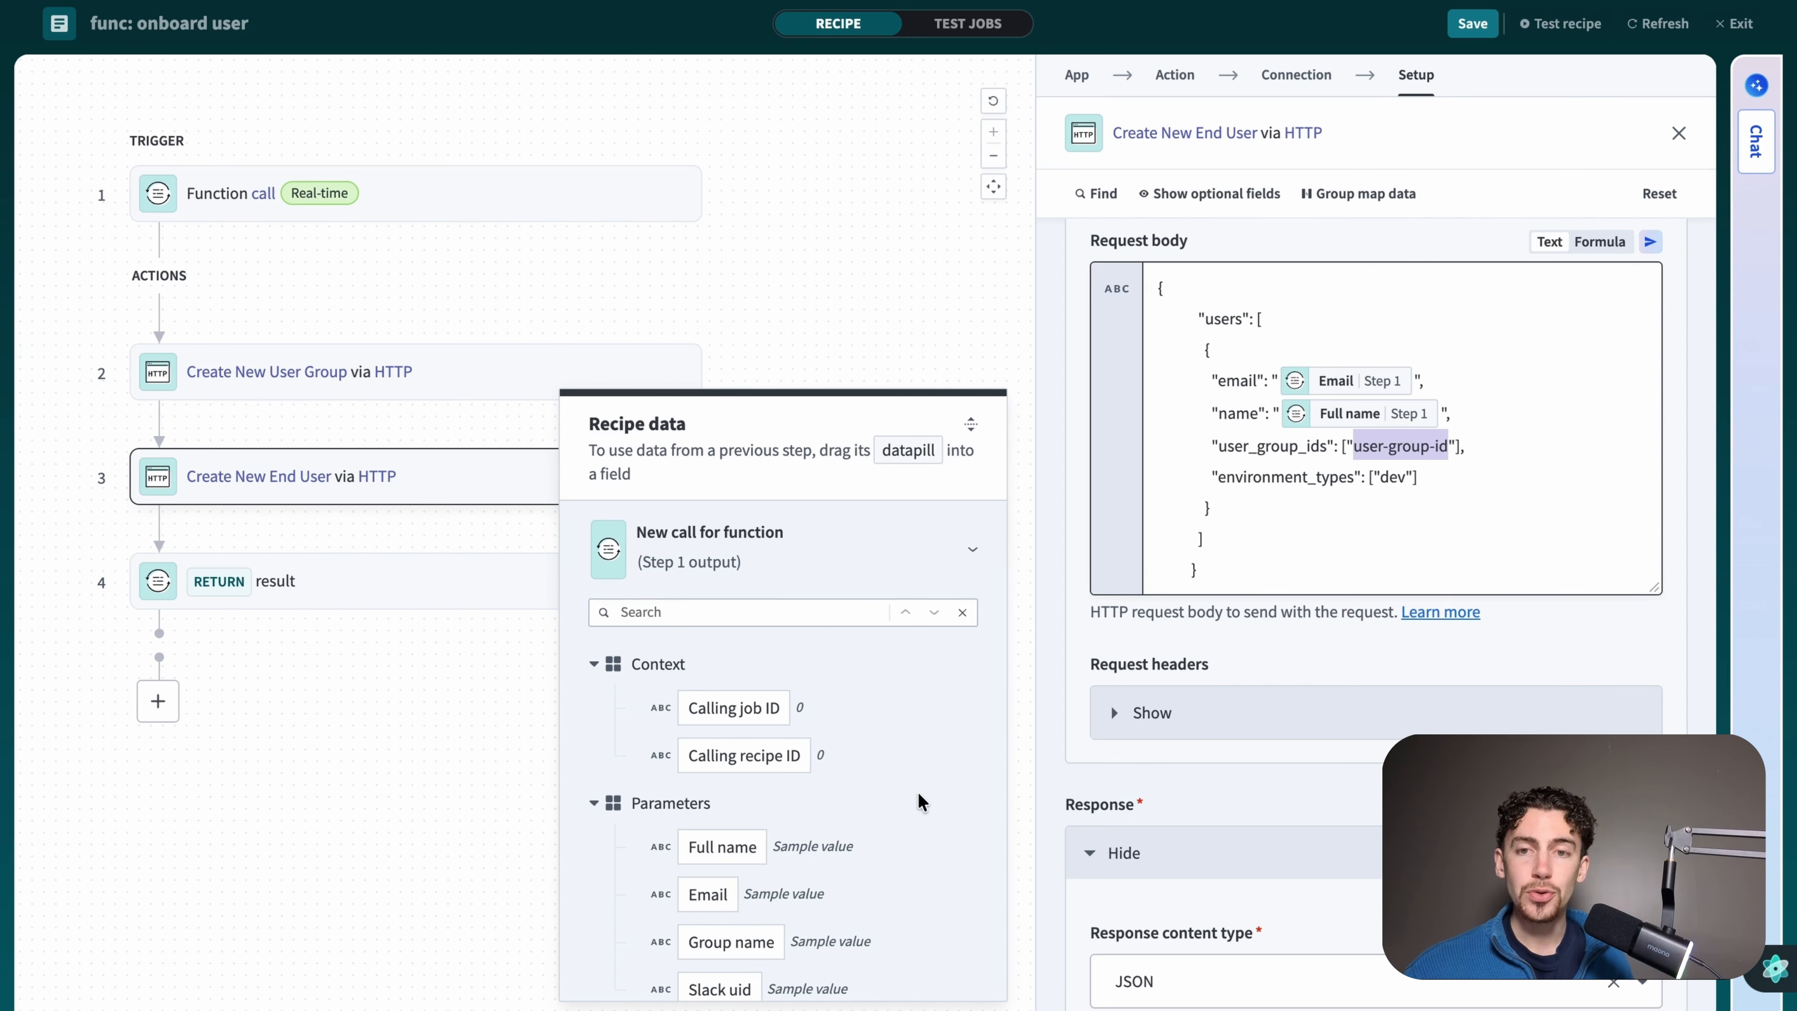
scroll(915, 803, down, 10)
click(647, 900)
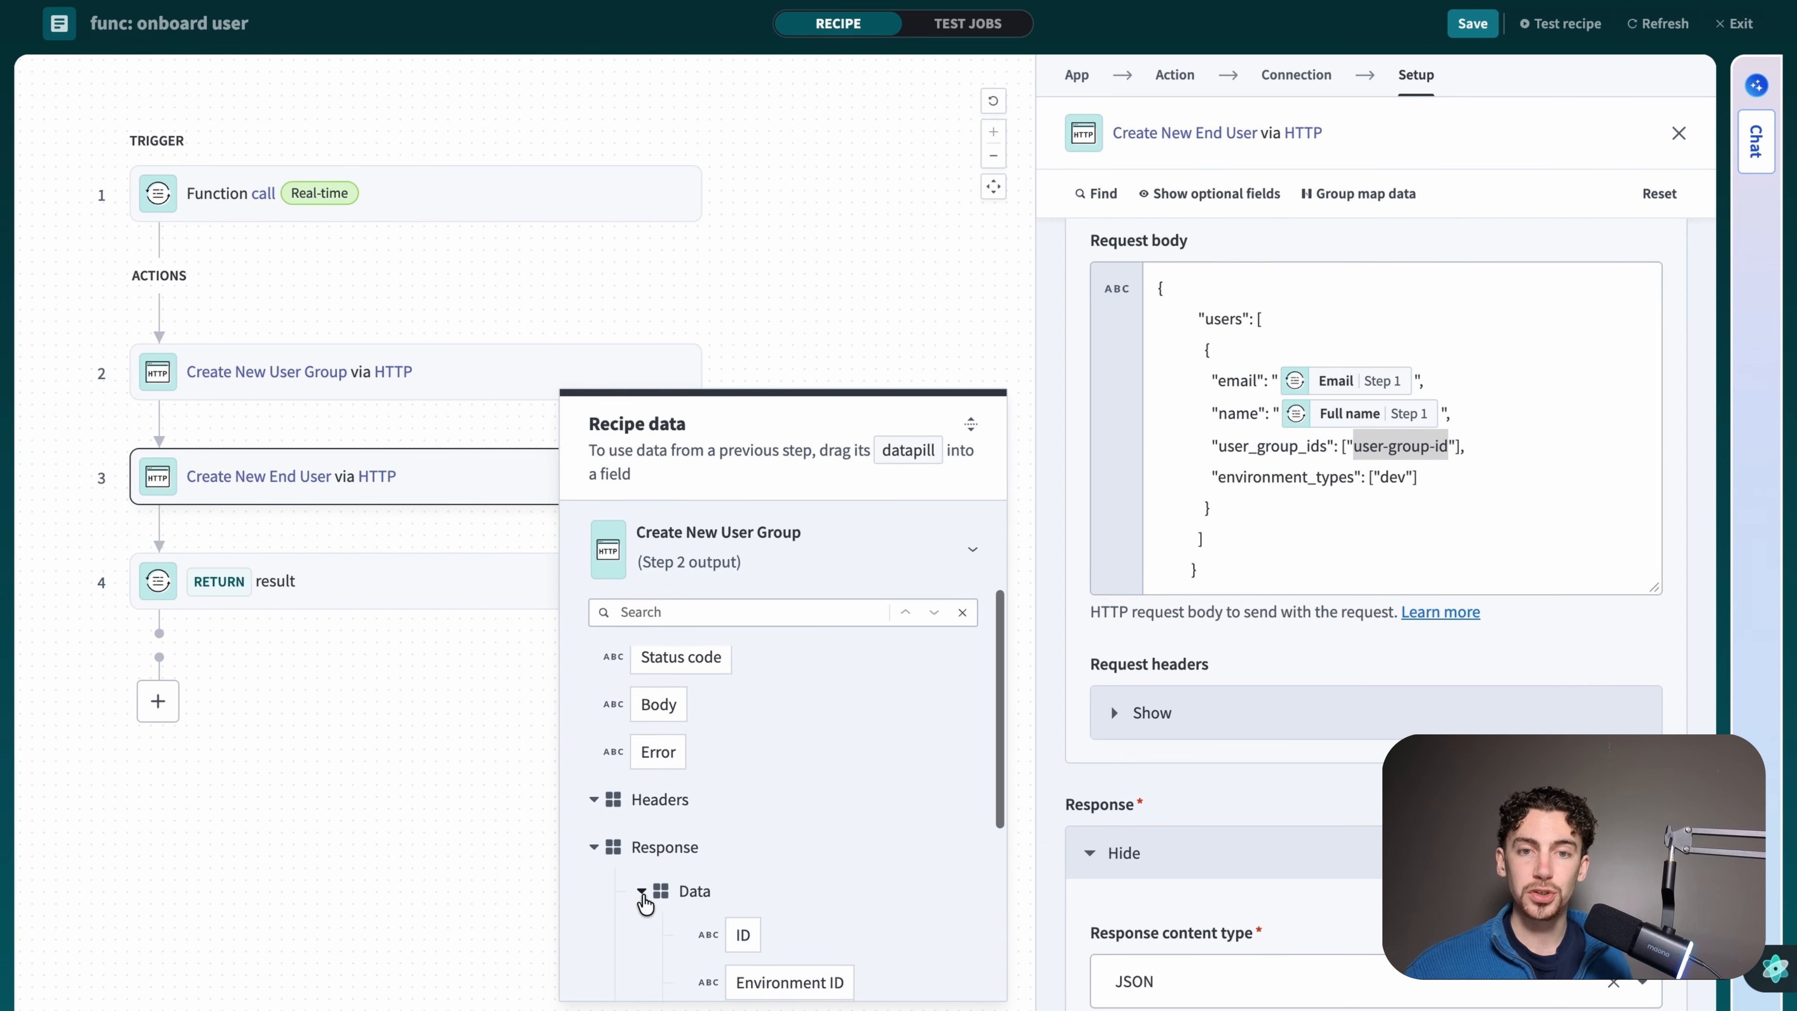
scroll(642, 898, down, 1)
click(743, 879)
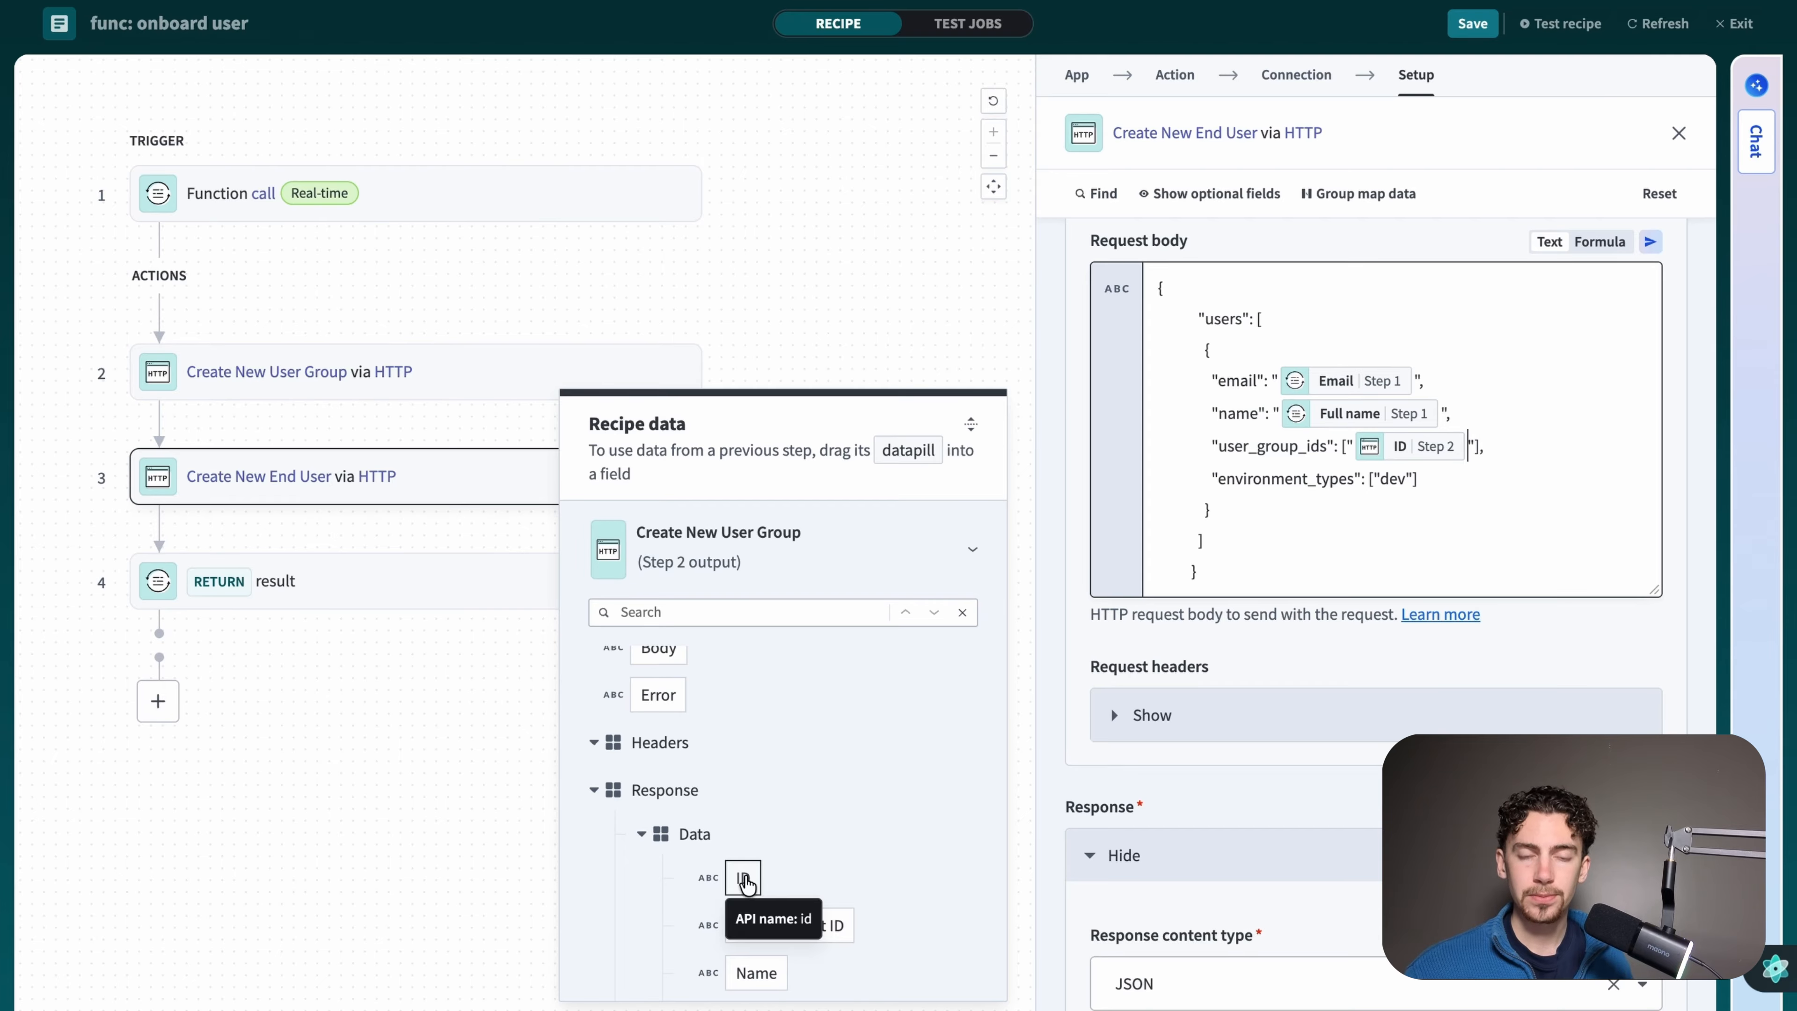
- Generate the Create New End User response schema from the docs' sample JSON containing data with id "new-user-id"
scroll(1285, 664, down, 3)
scroll(1285, 664, down, 6)
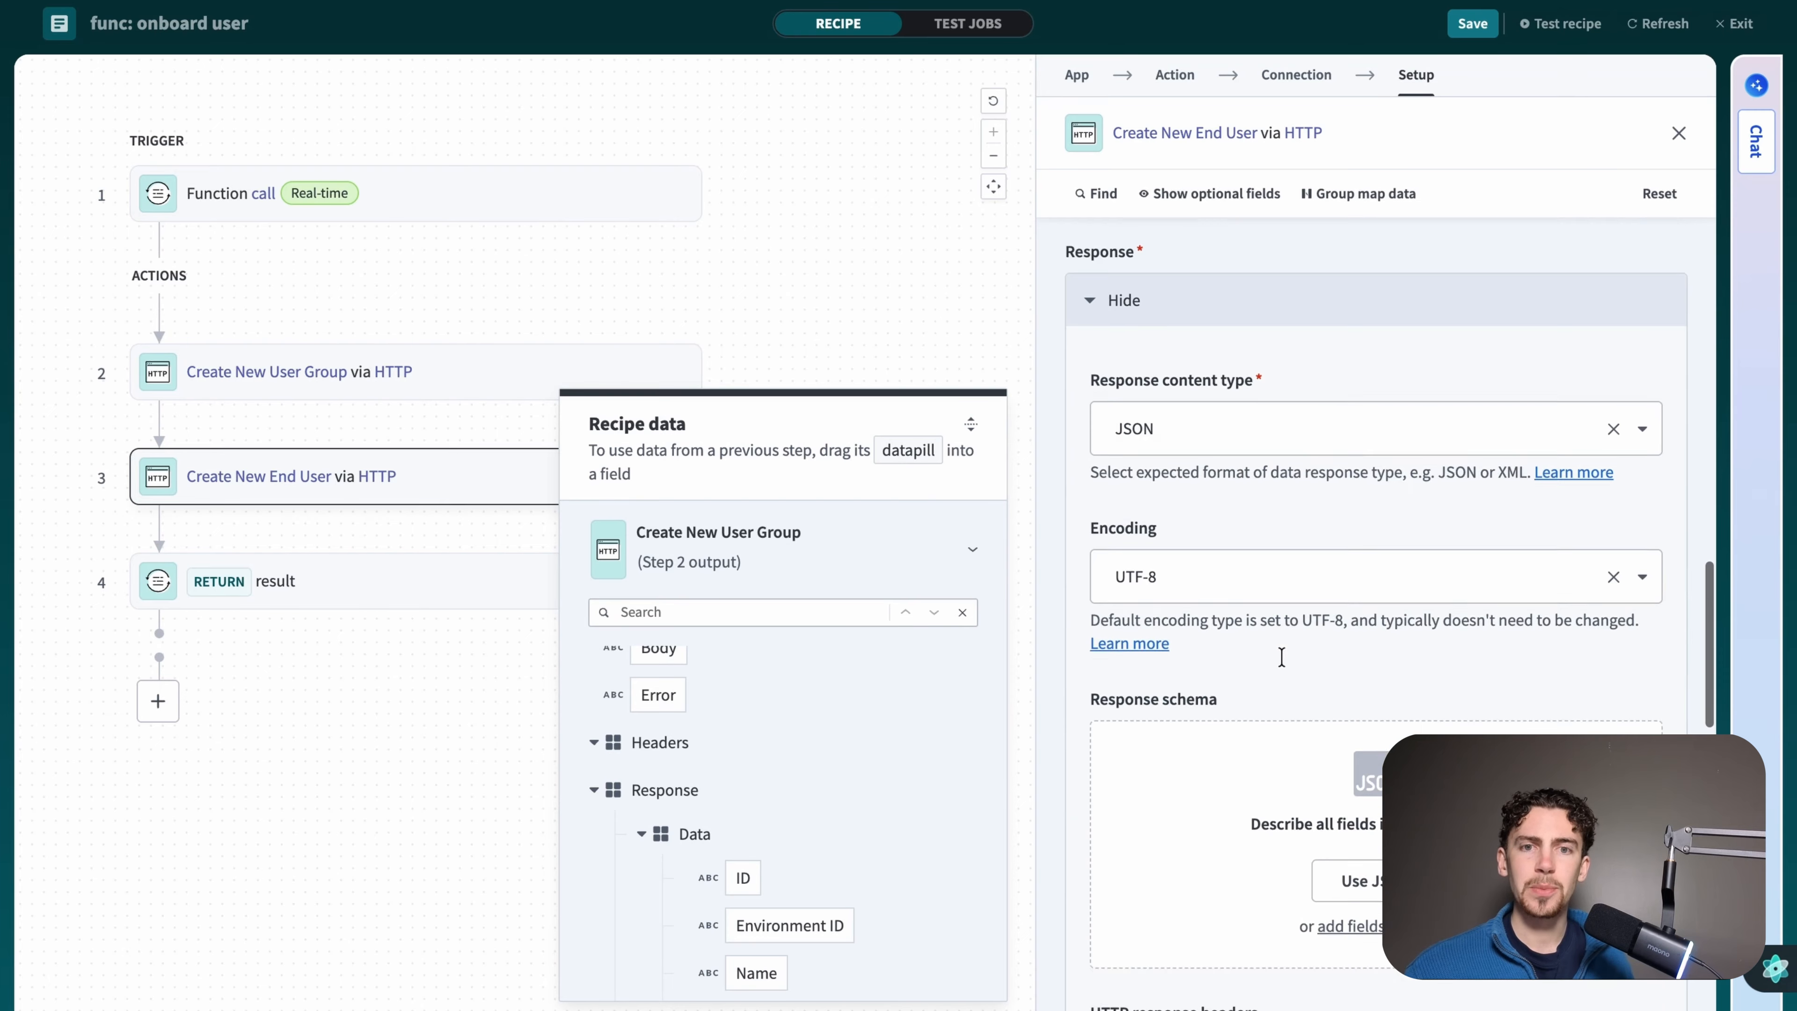
click(1375, 622)
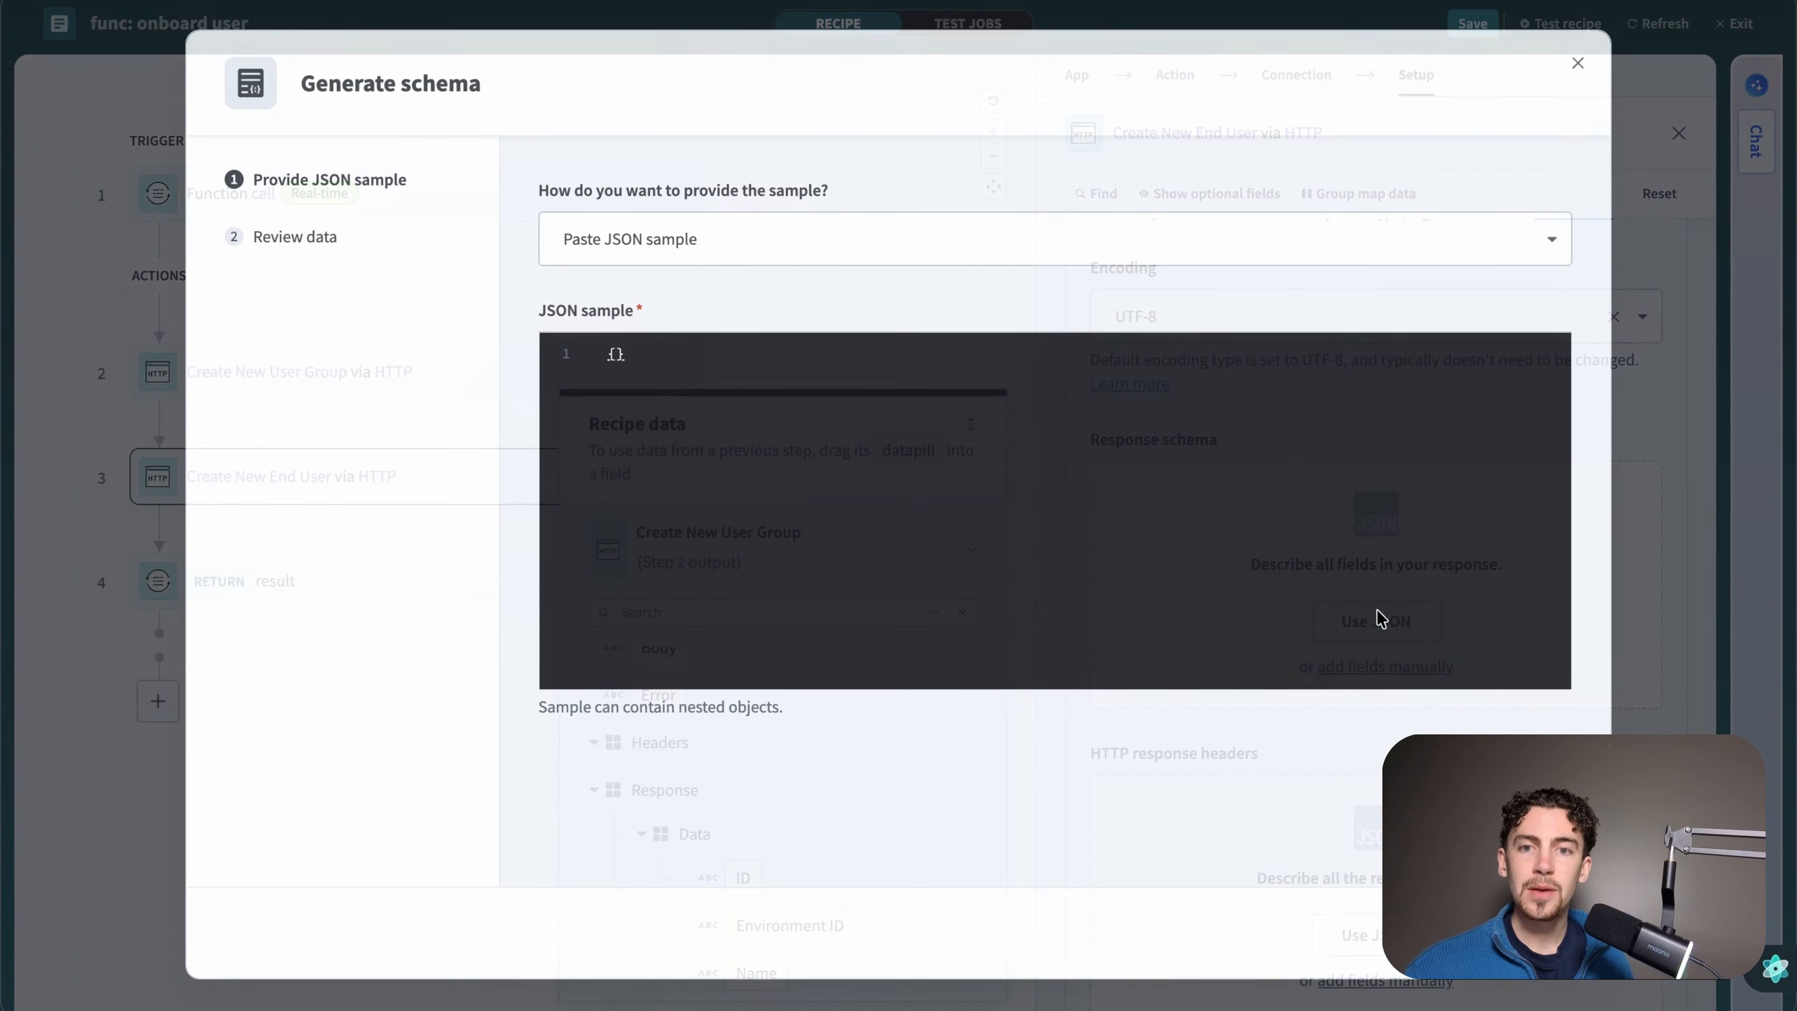
click(1229, 761)
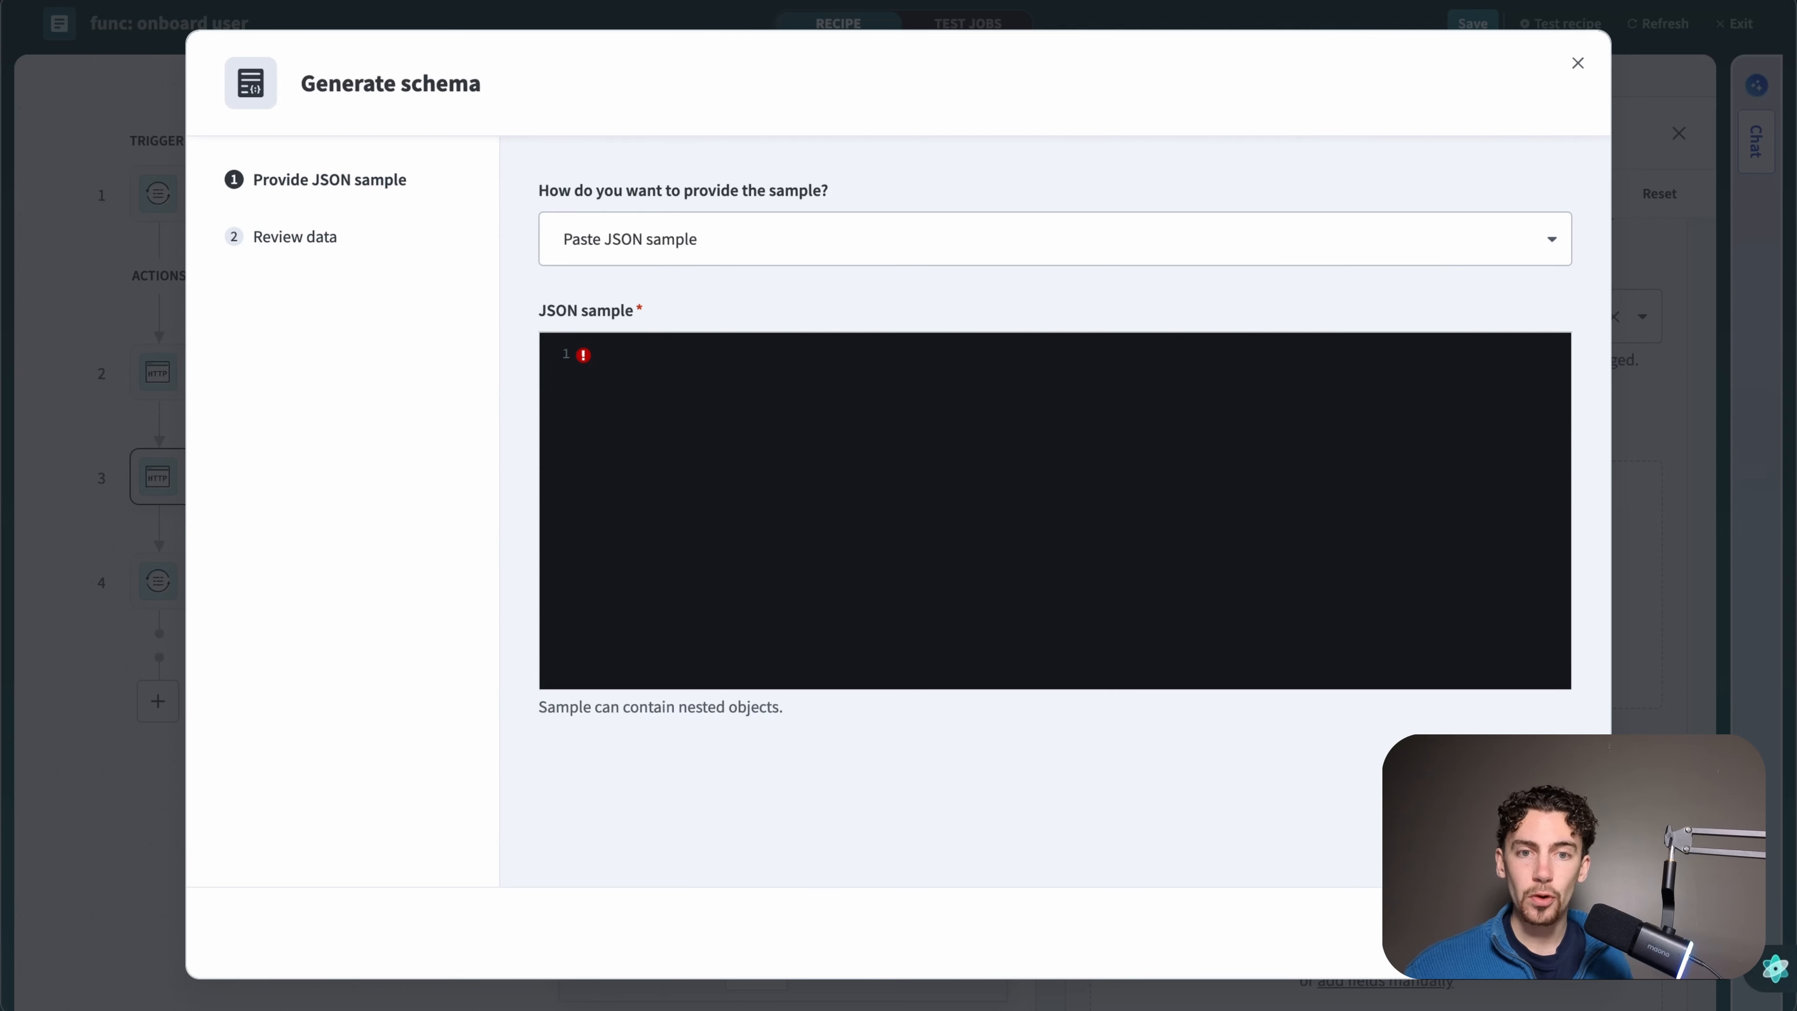
key(ctrl+v)
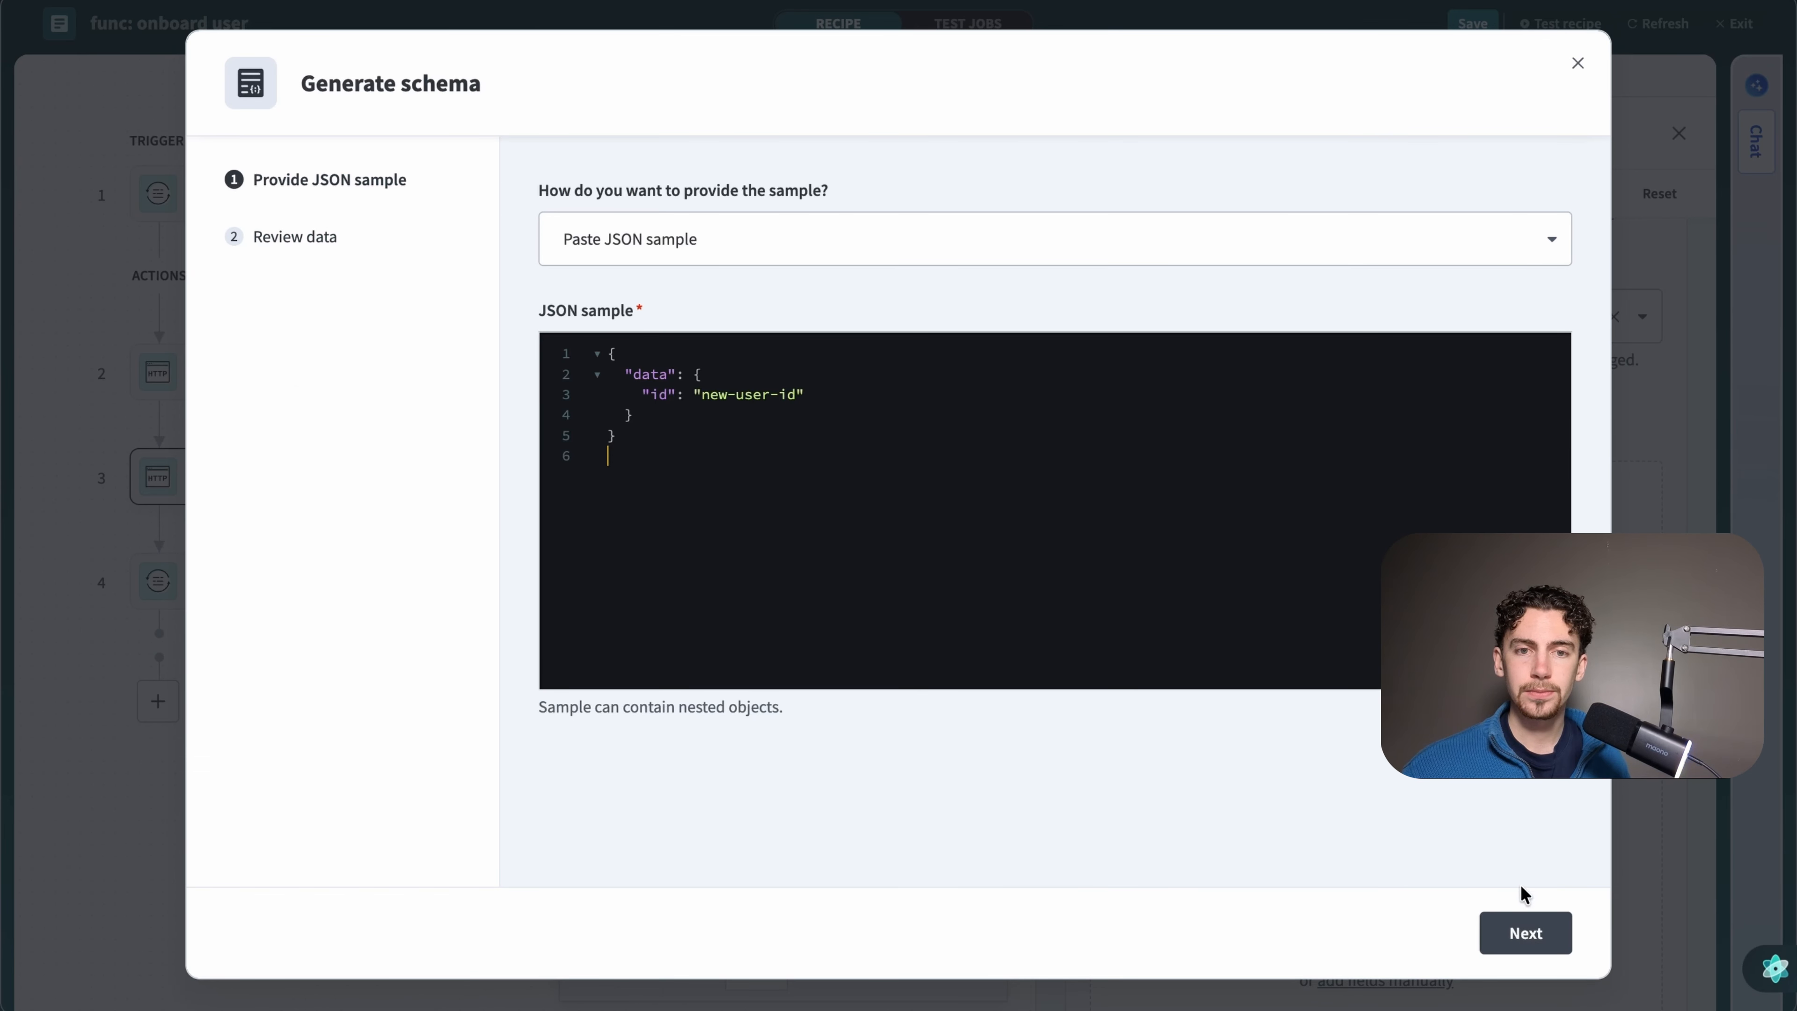
click(1523, 933)
click(1523, 934)
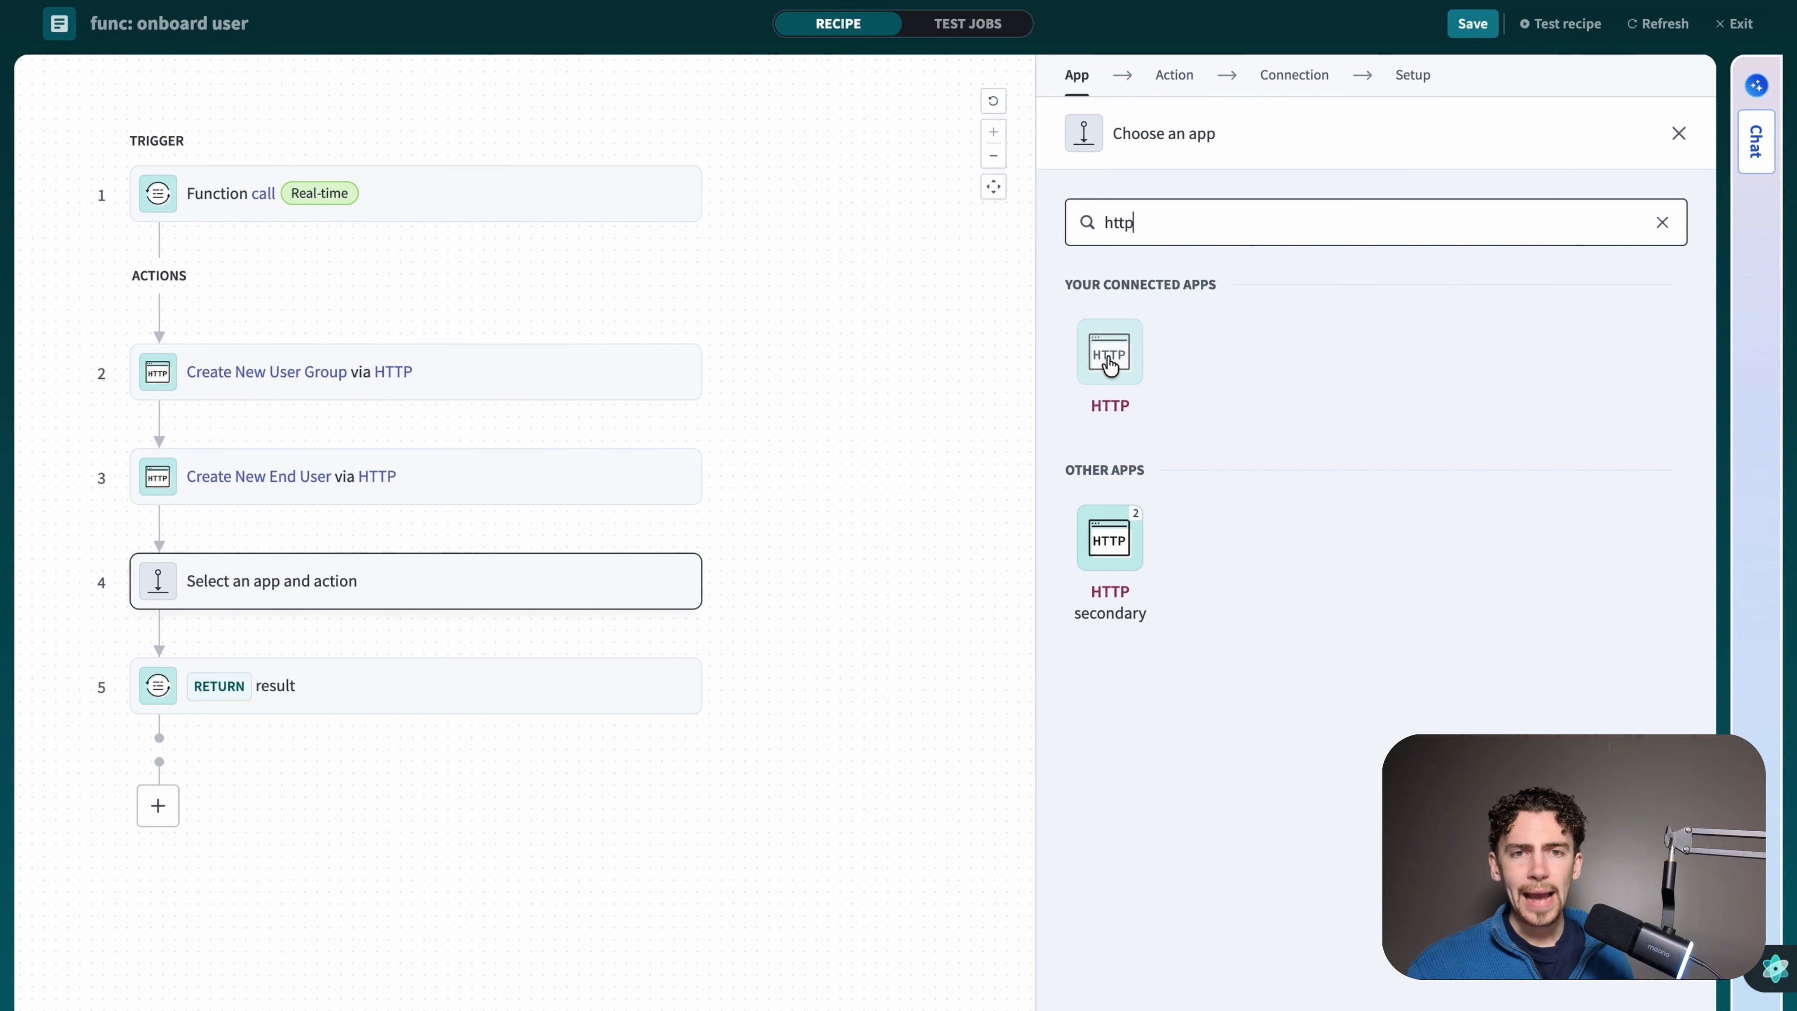
- Add an HTTP send-request action as step 4, name it "Create app link [Slack]", and choose manual setup
click(1109, 364)
click(1130, 599)
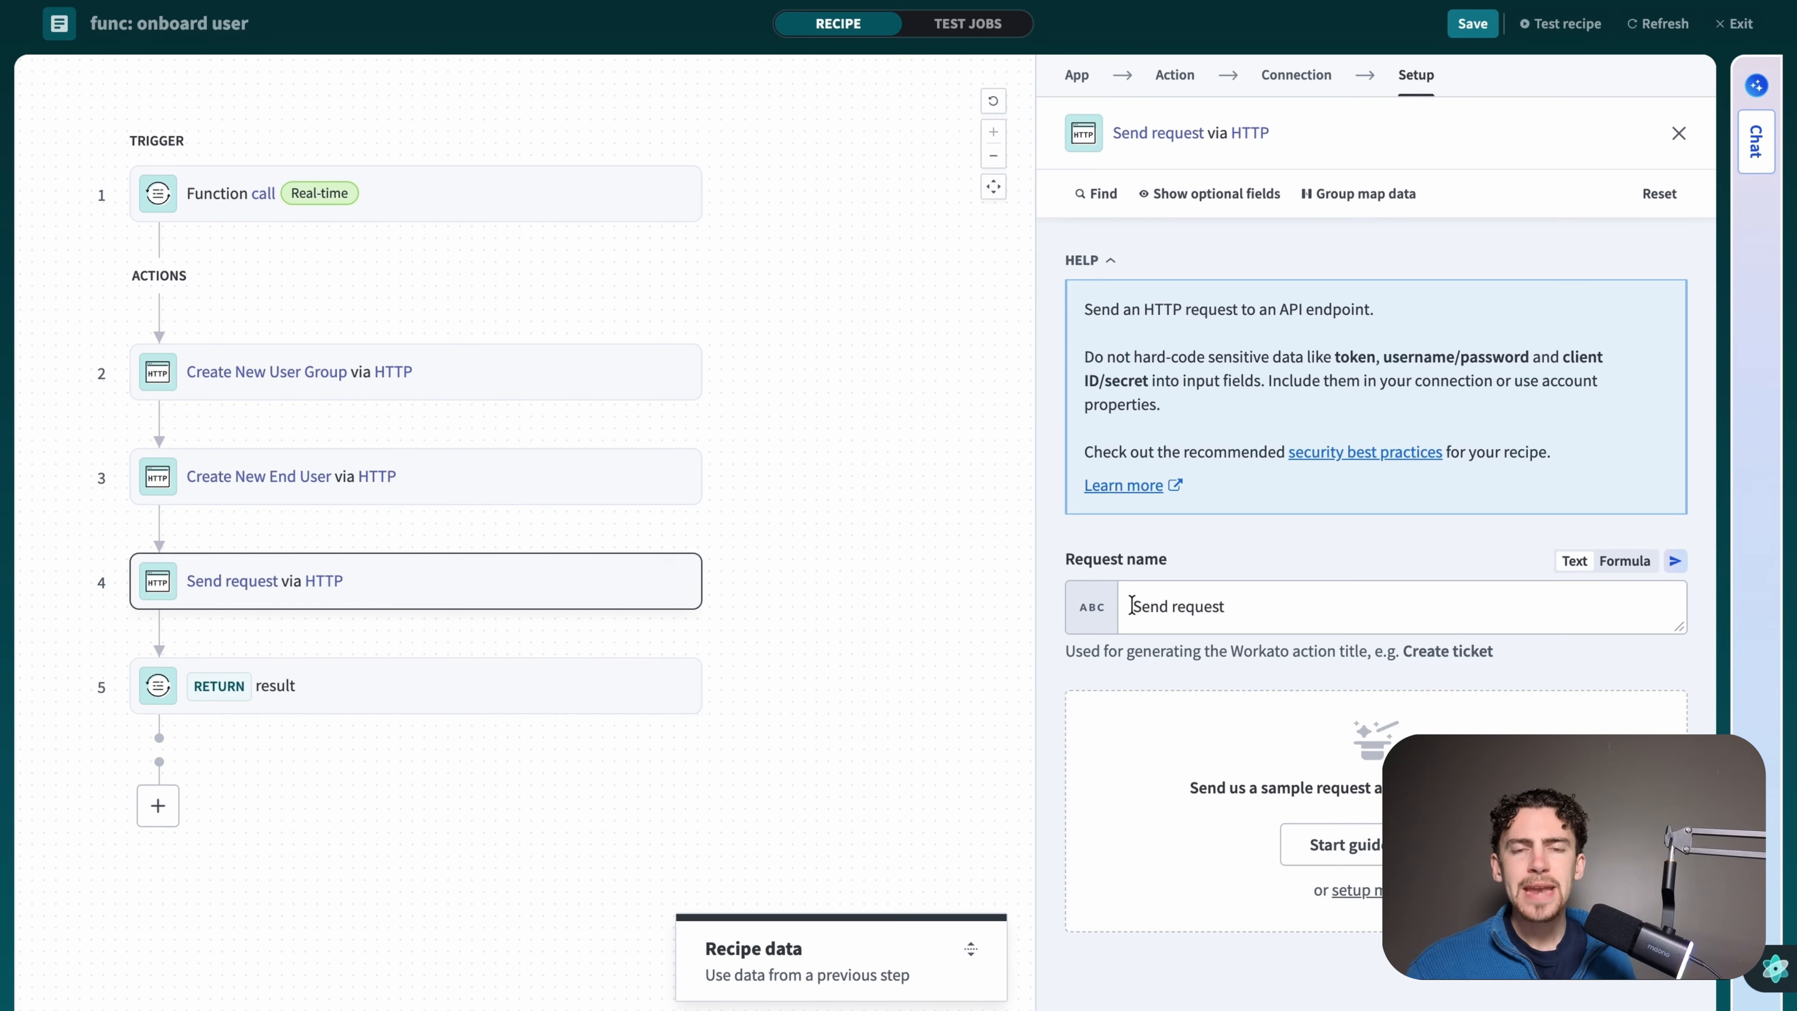
key(ctrl+a)
text(Create app link [Slack])
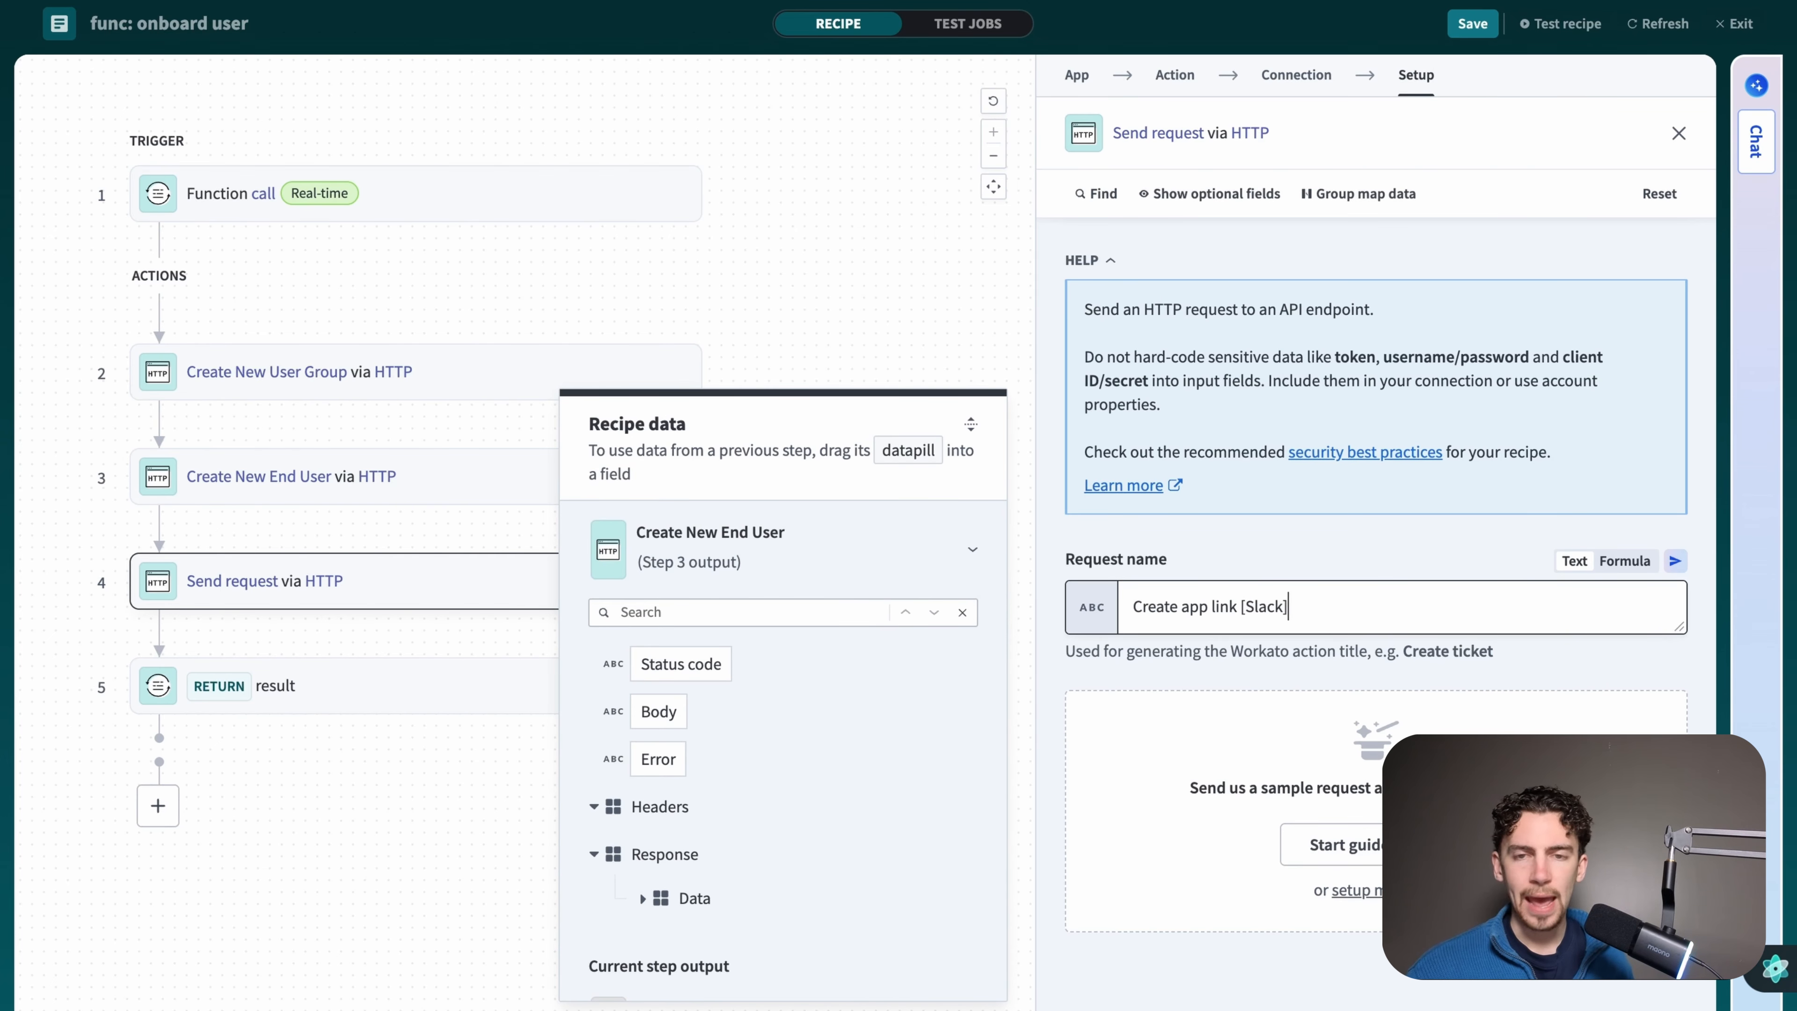
scroll(1376, 709, down, 3)
click(1376, 708)
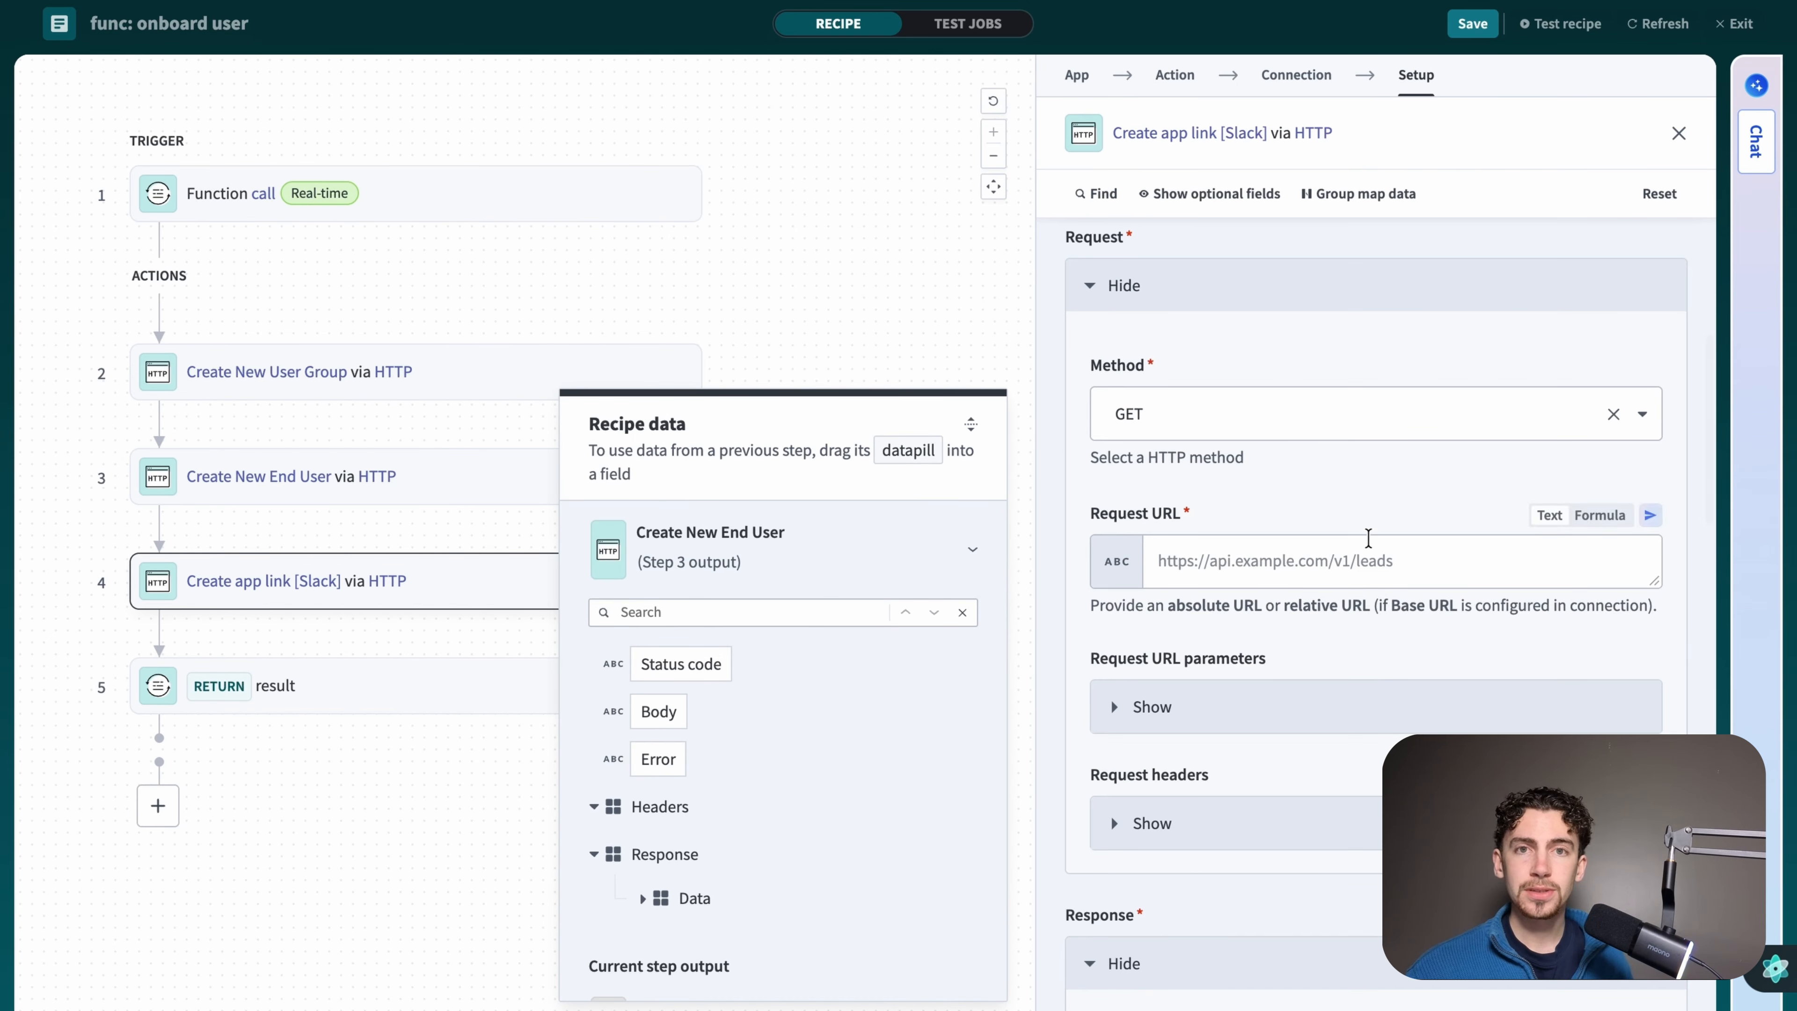
- Set the Create app link [Slack] request method to POST and its URL to iam/app_links
click(1356, 407)
click(1365, 520)
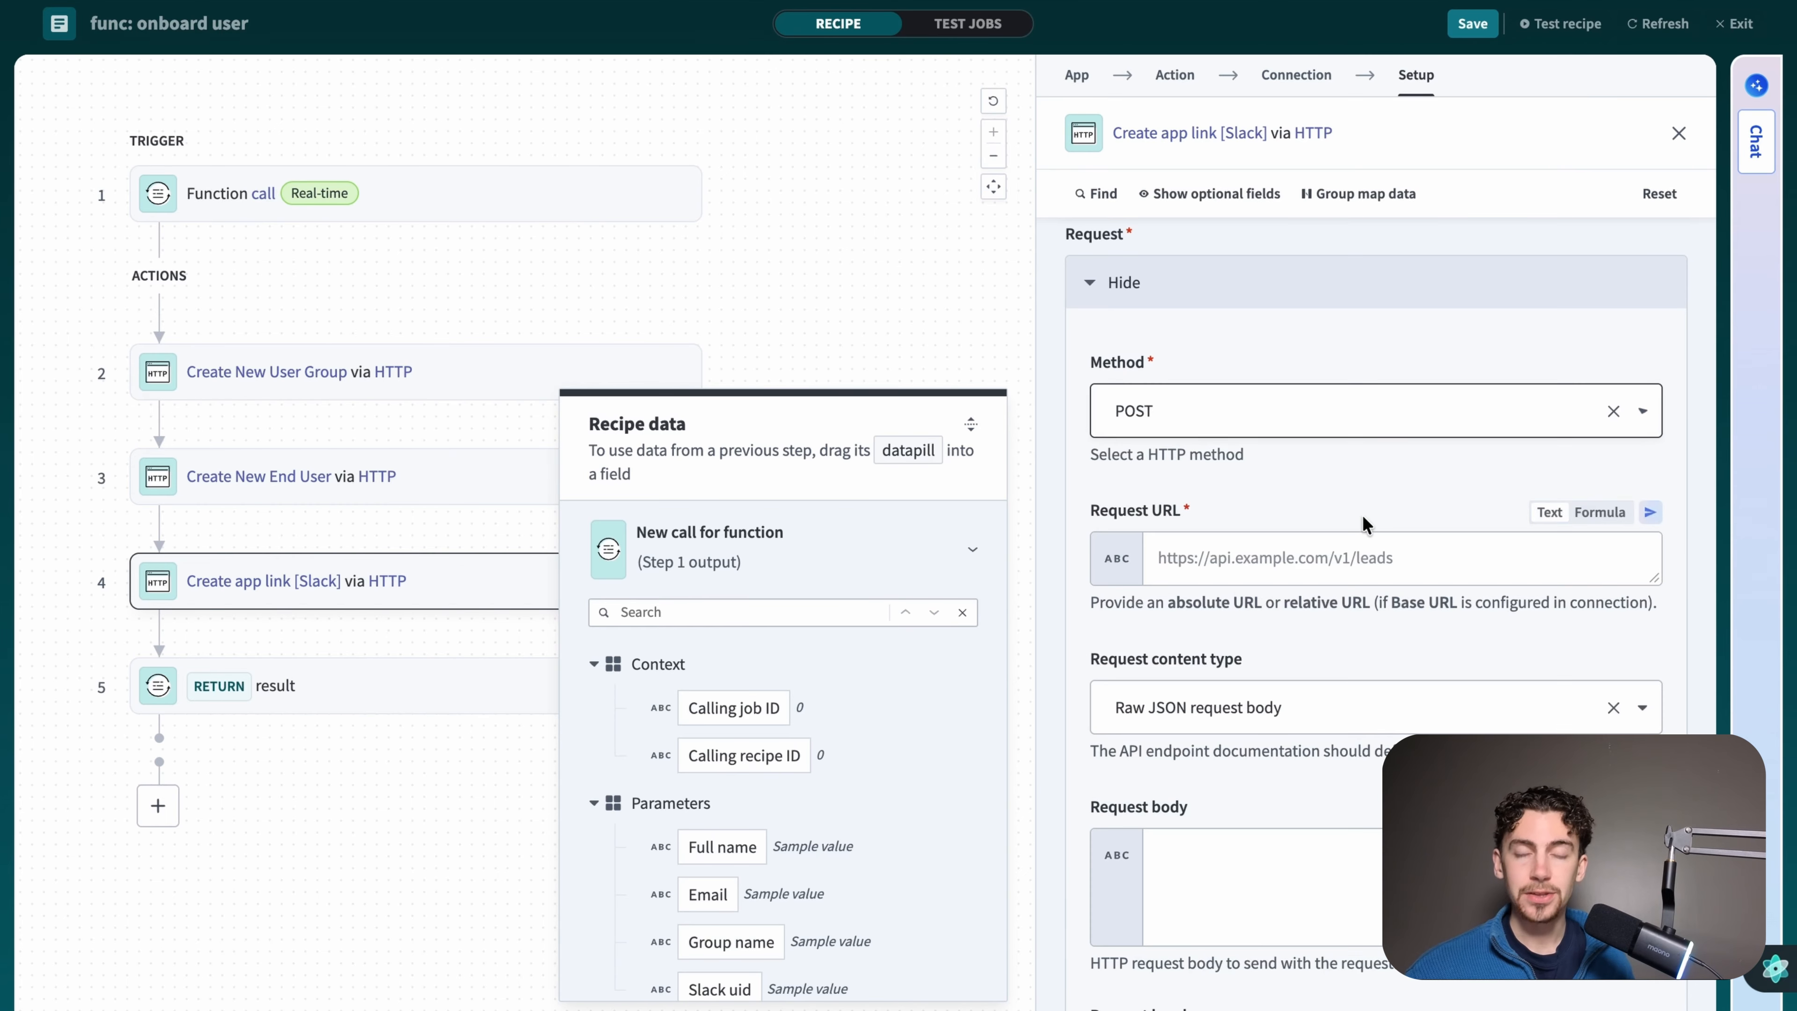
click(1362, 558)
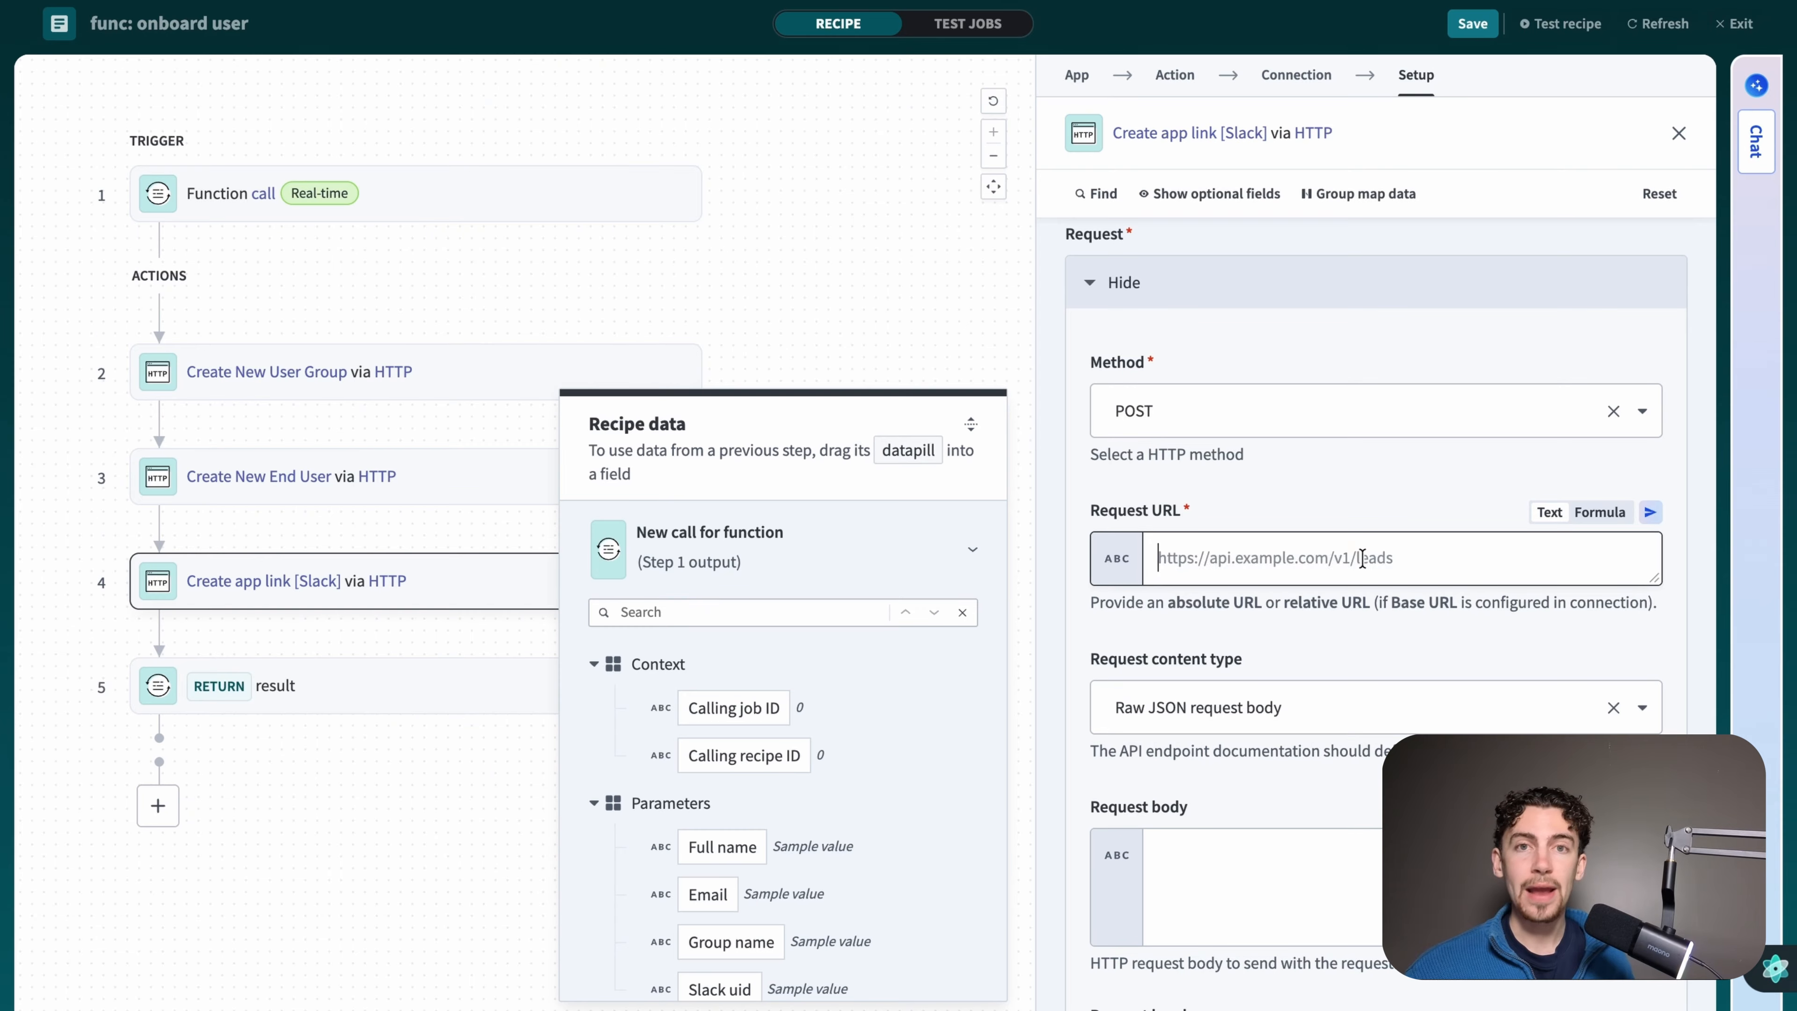
text(iam/app_links)
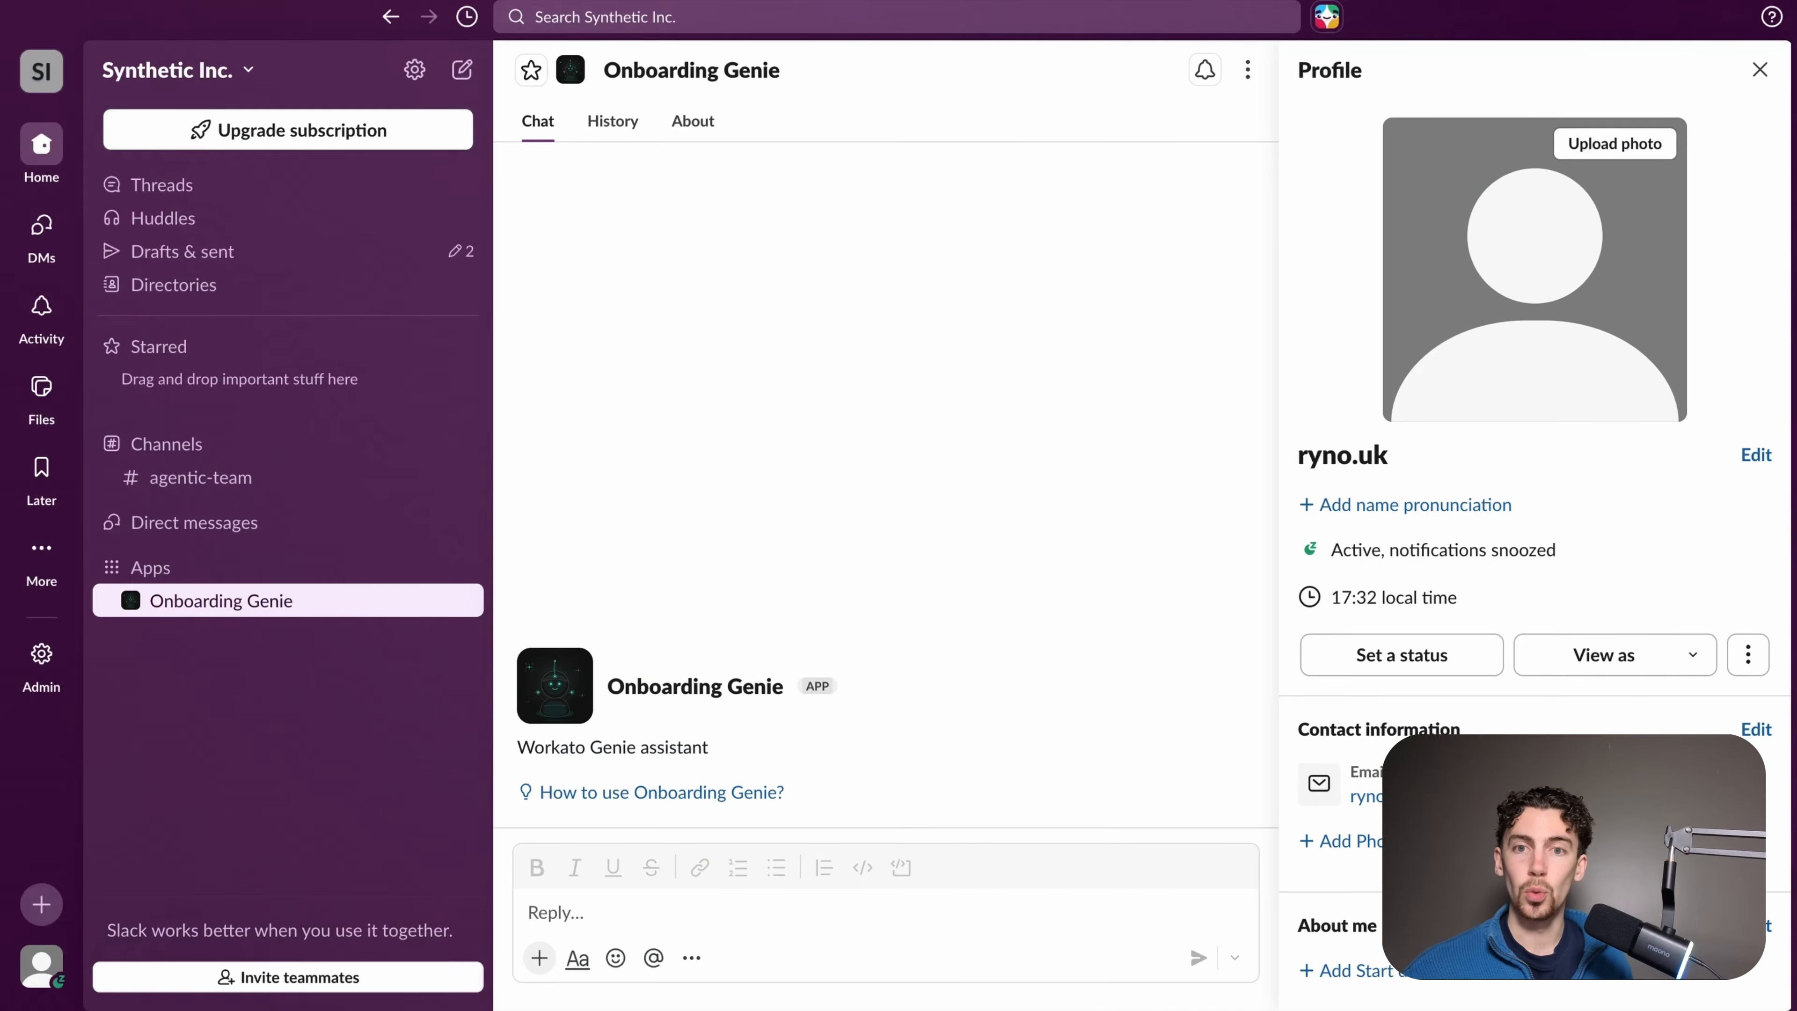
- Paste the sample Slack app link JSON as the request body and replace its team ID with the Slack workspace's team ID
drag(409, 26, 465, 29)
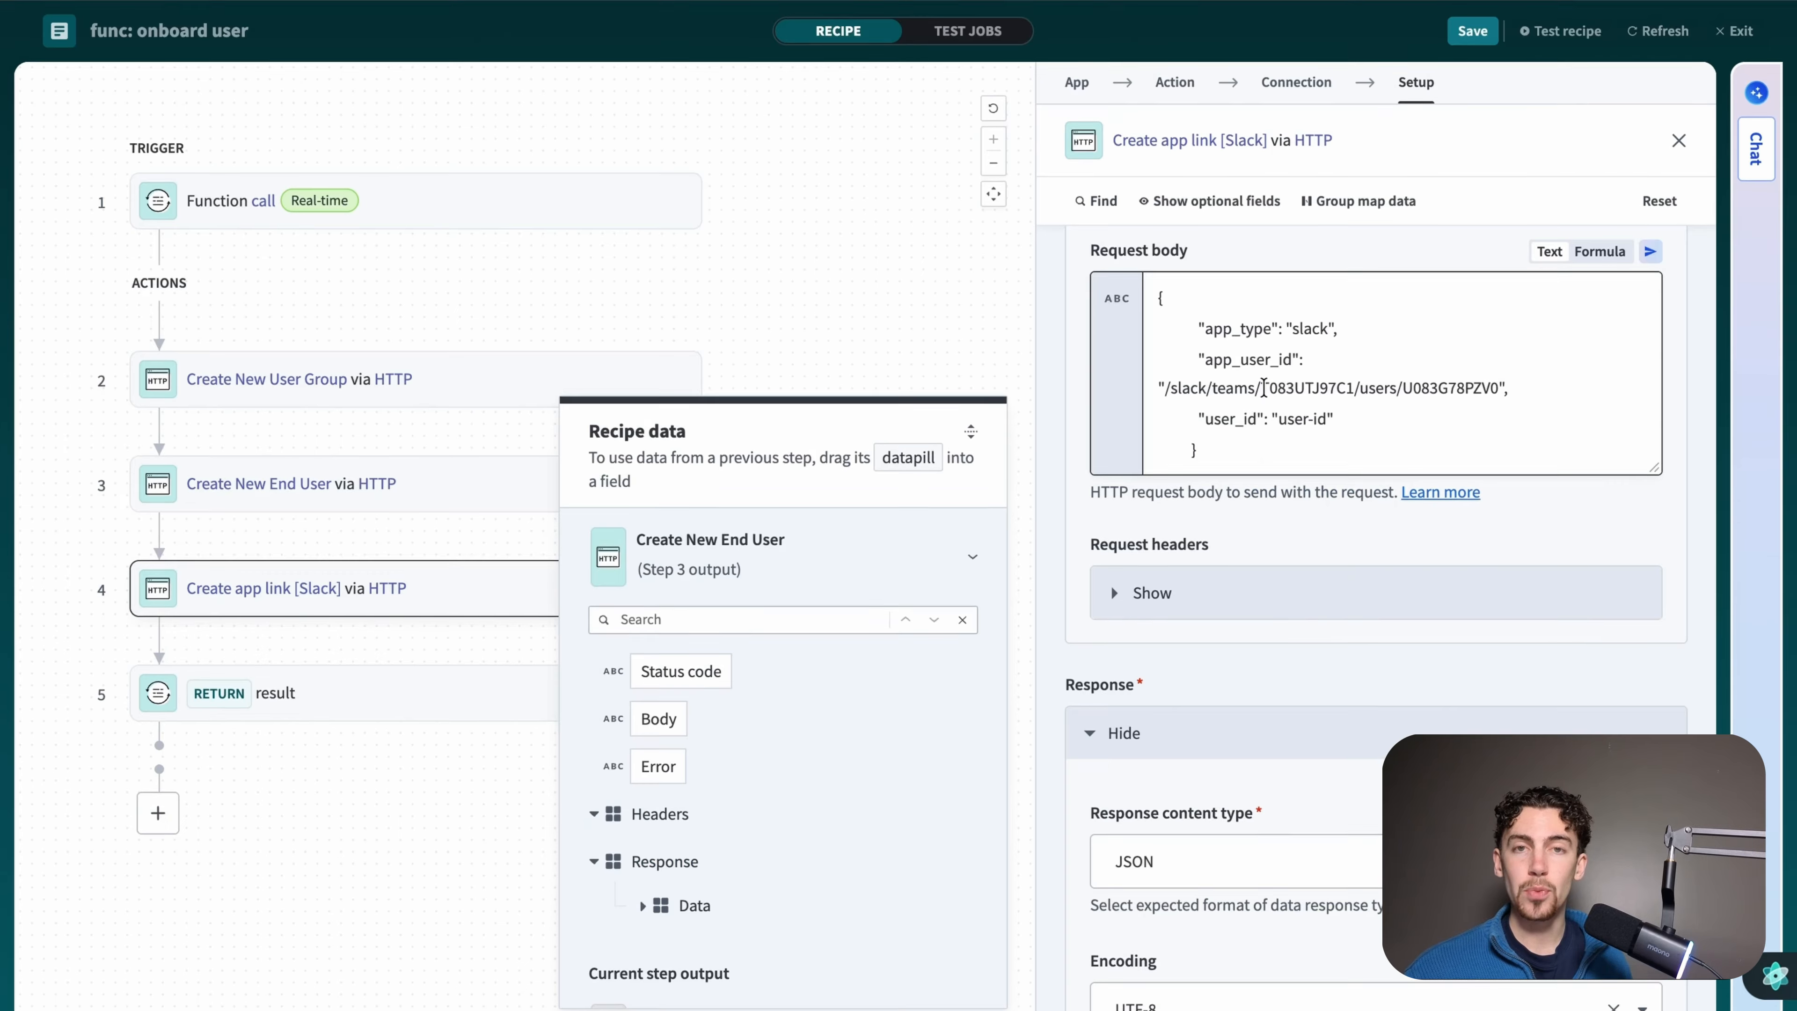
drag(1260, 380, 1345, 375)
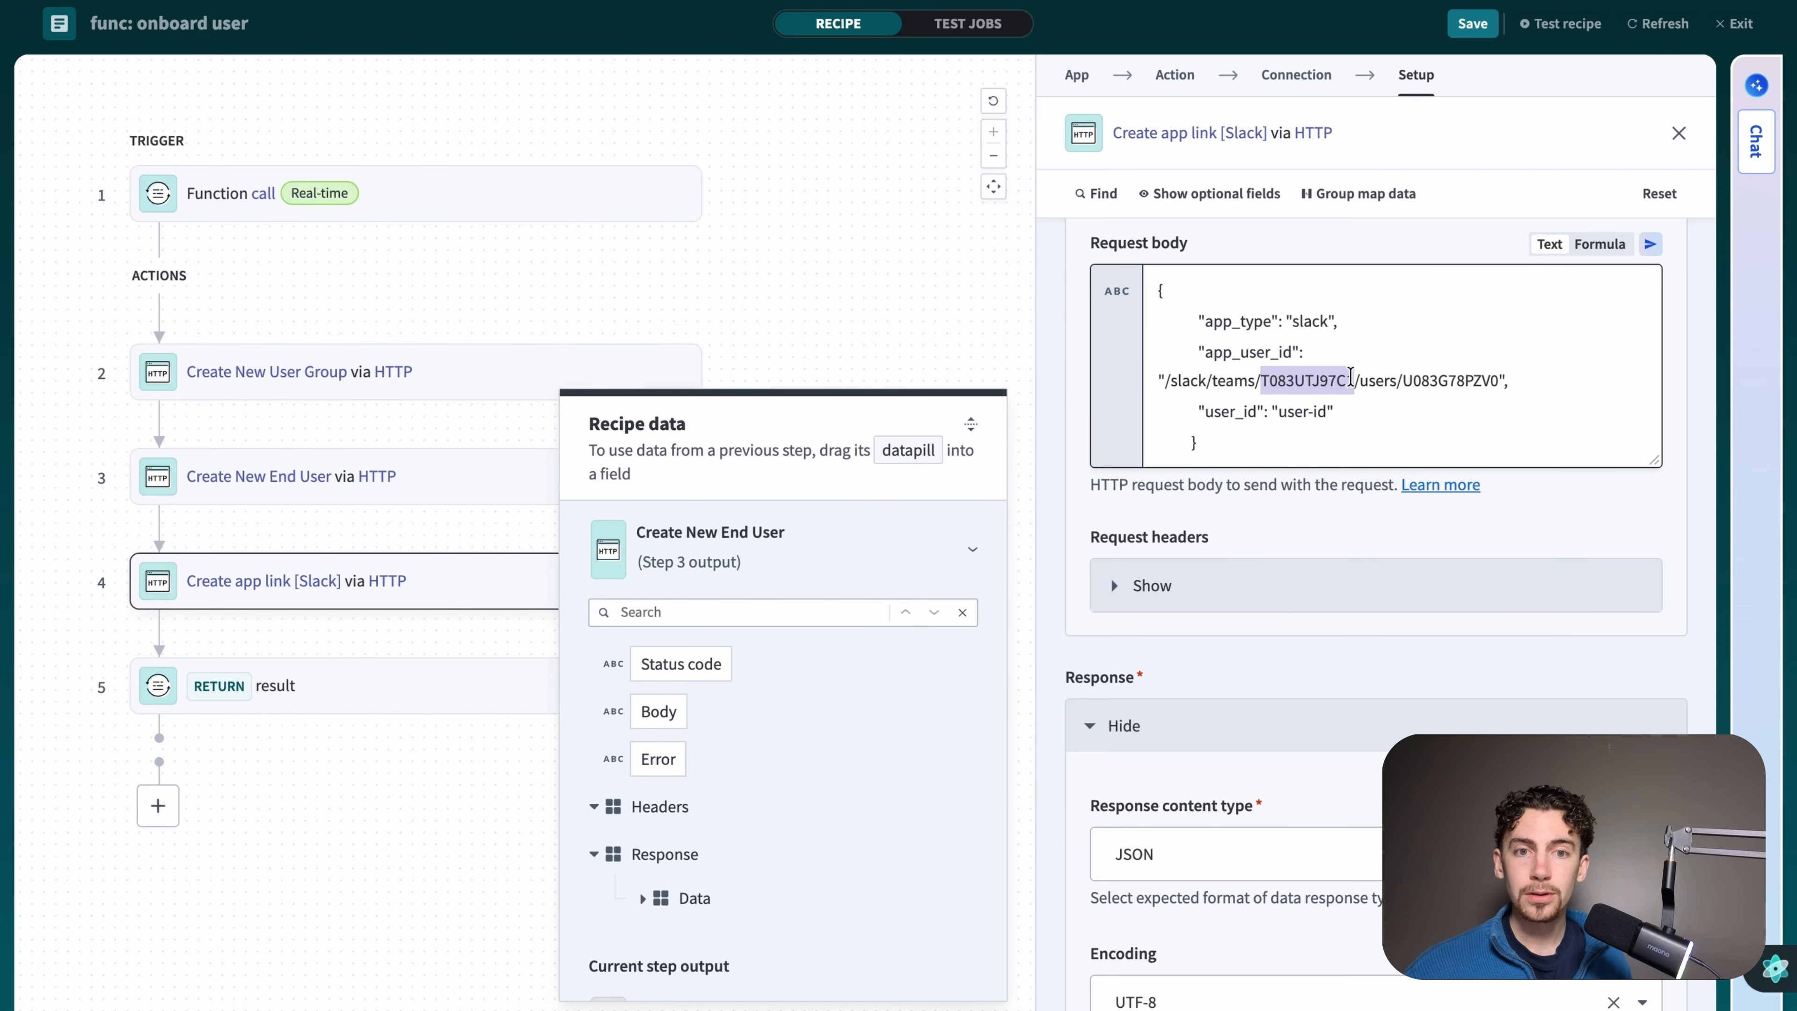
key(ctrl+v)
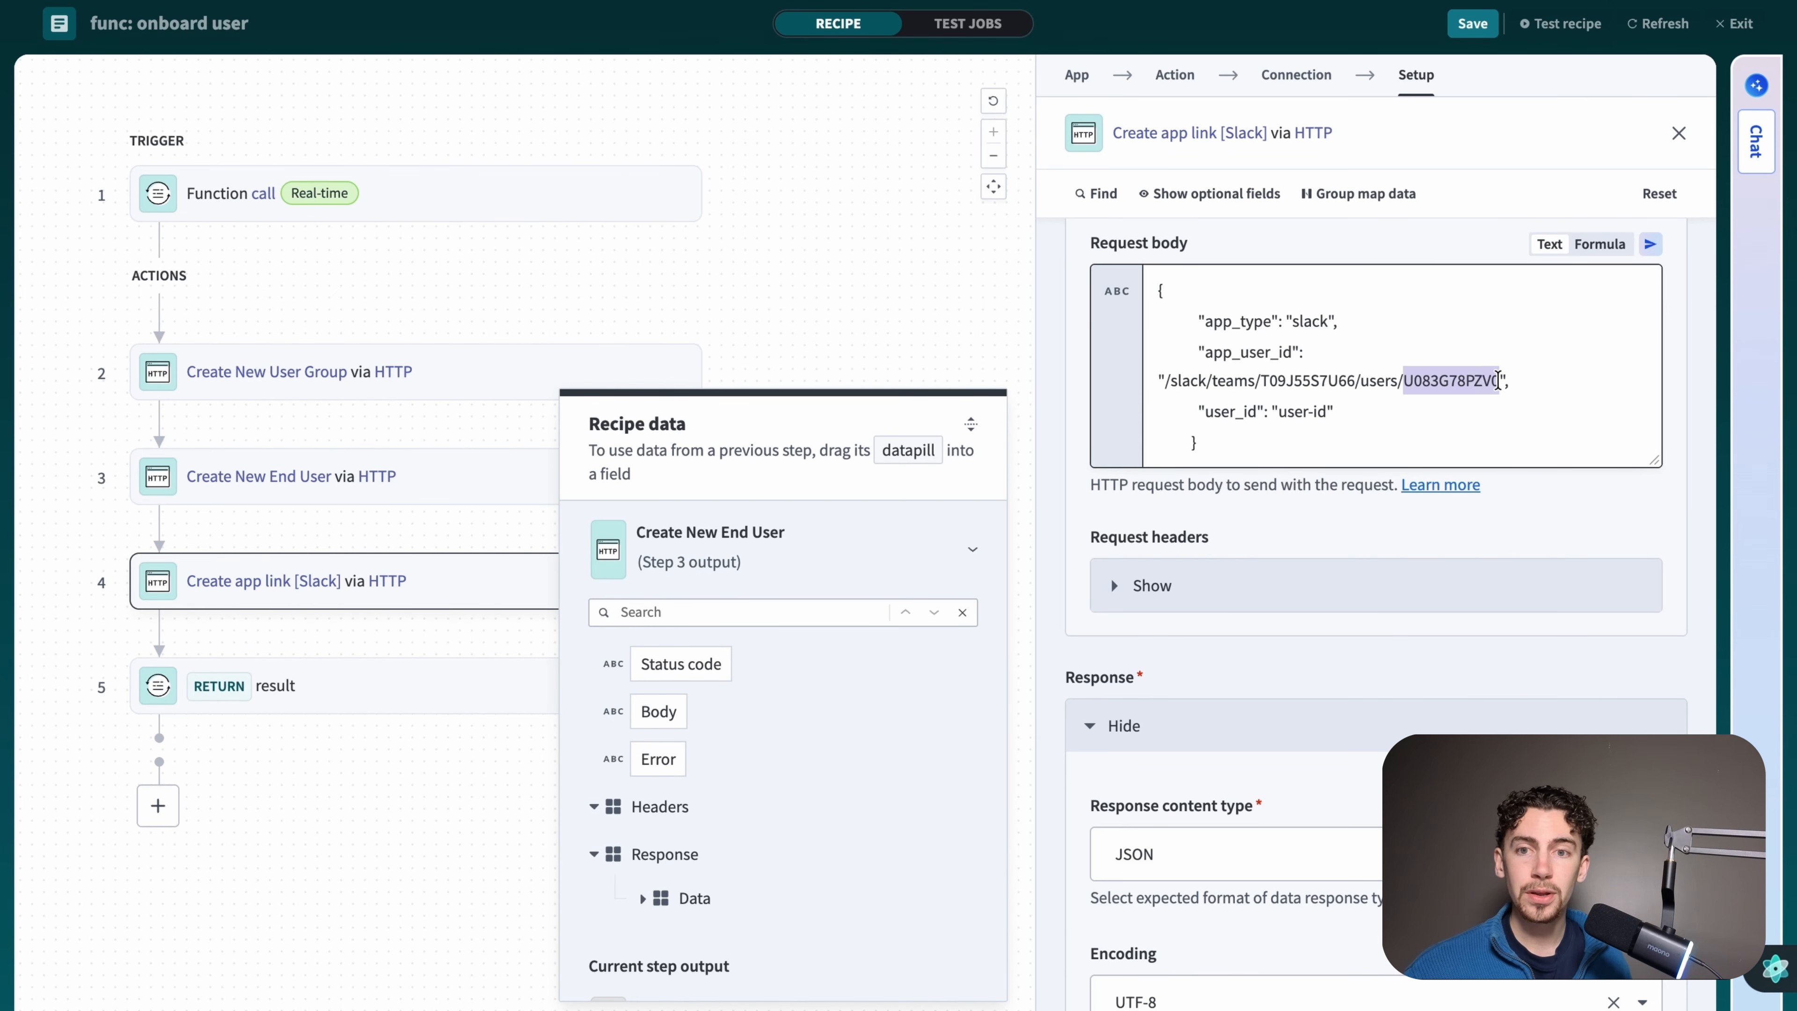
- Replace the sample Slack user ID in the app_user_id path with the Slack uid datapill from the function call
scroll(934, 715, up, 5)
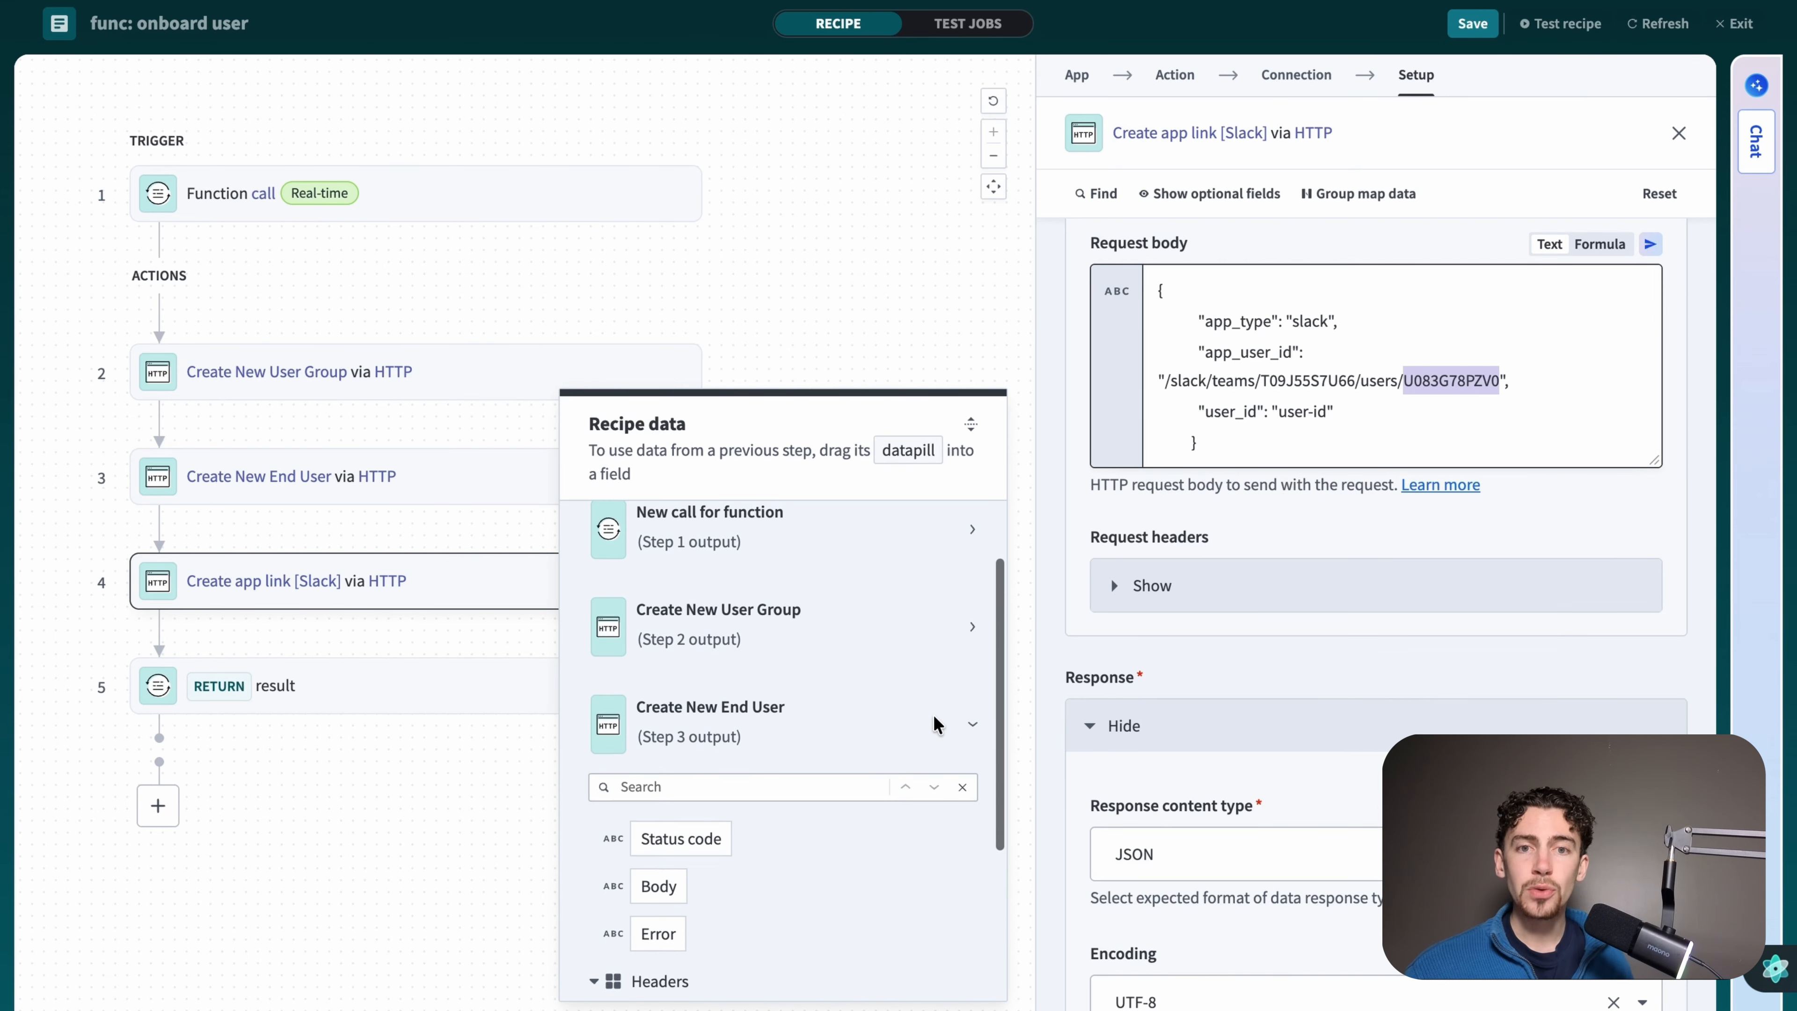
click(928, 621)
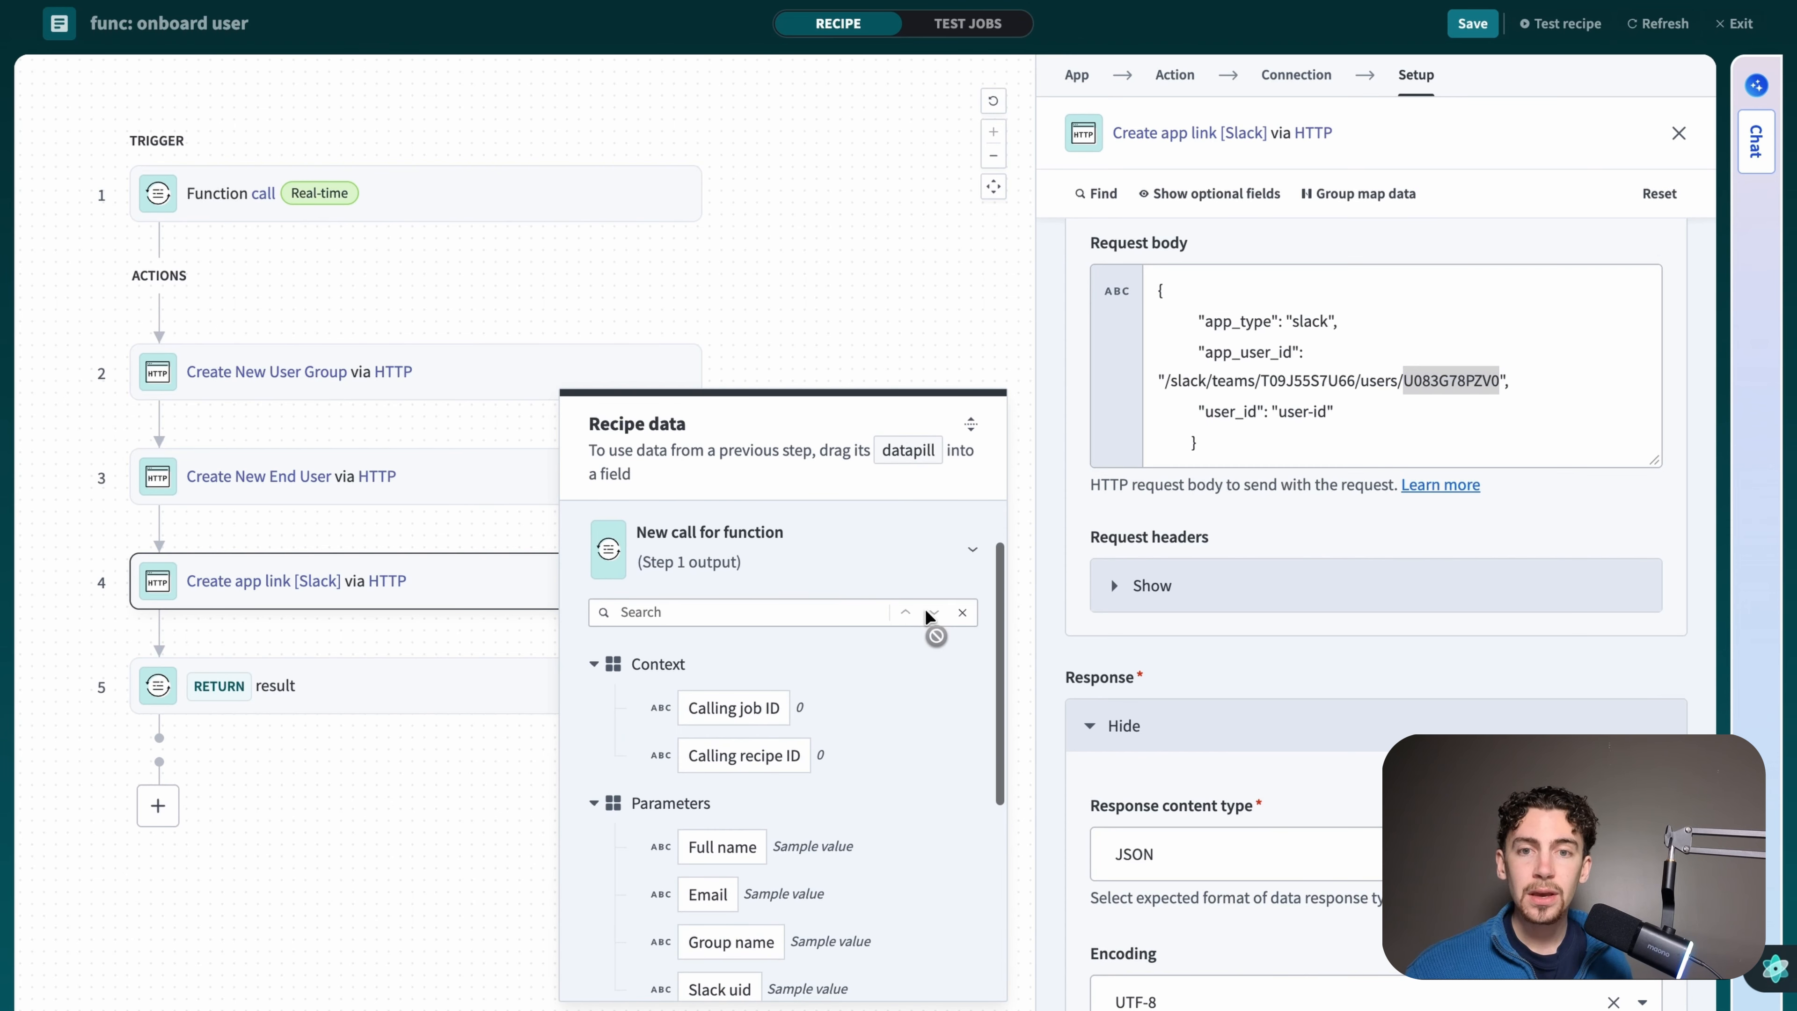
scroll(929, 617, down, 1)
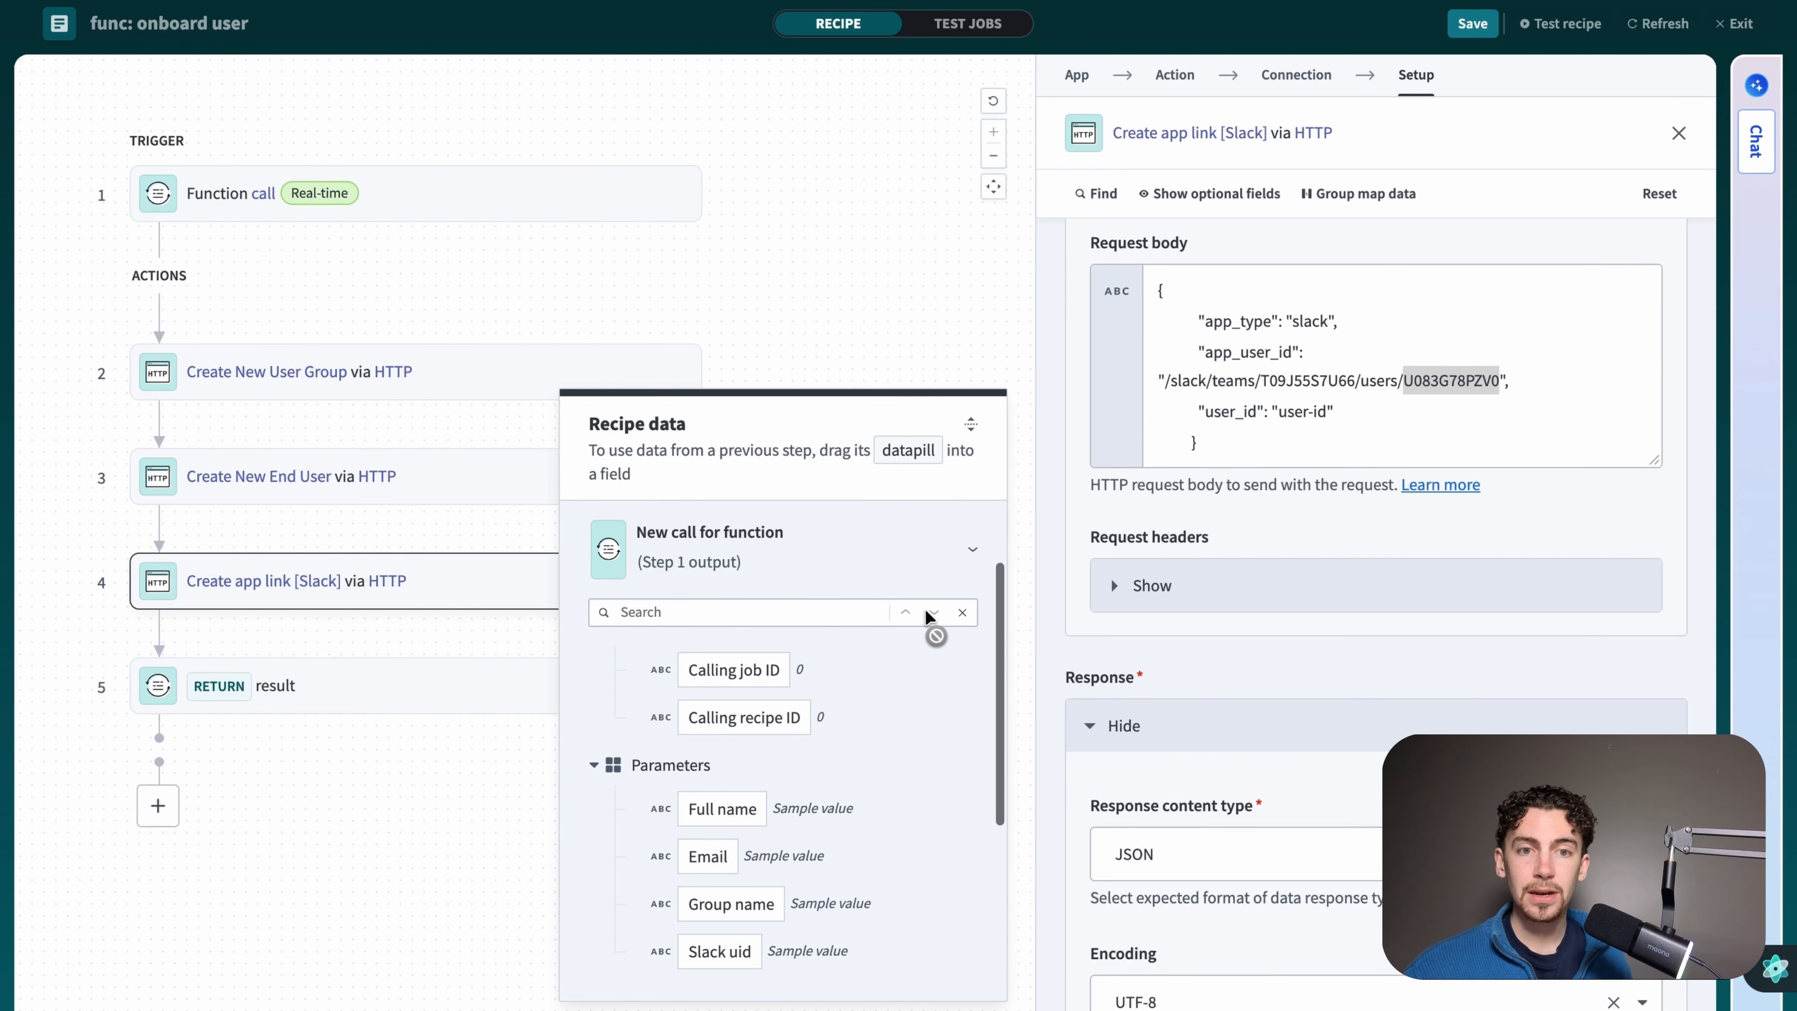
click(729, 952)
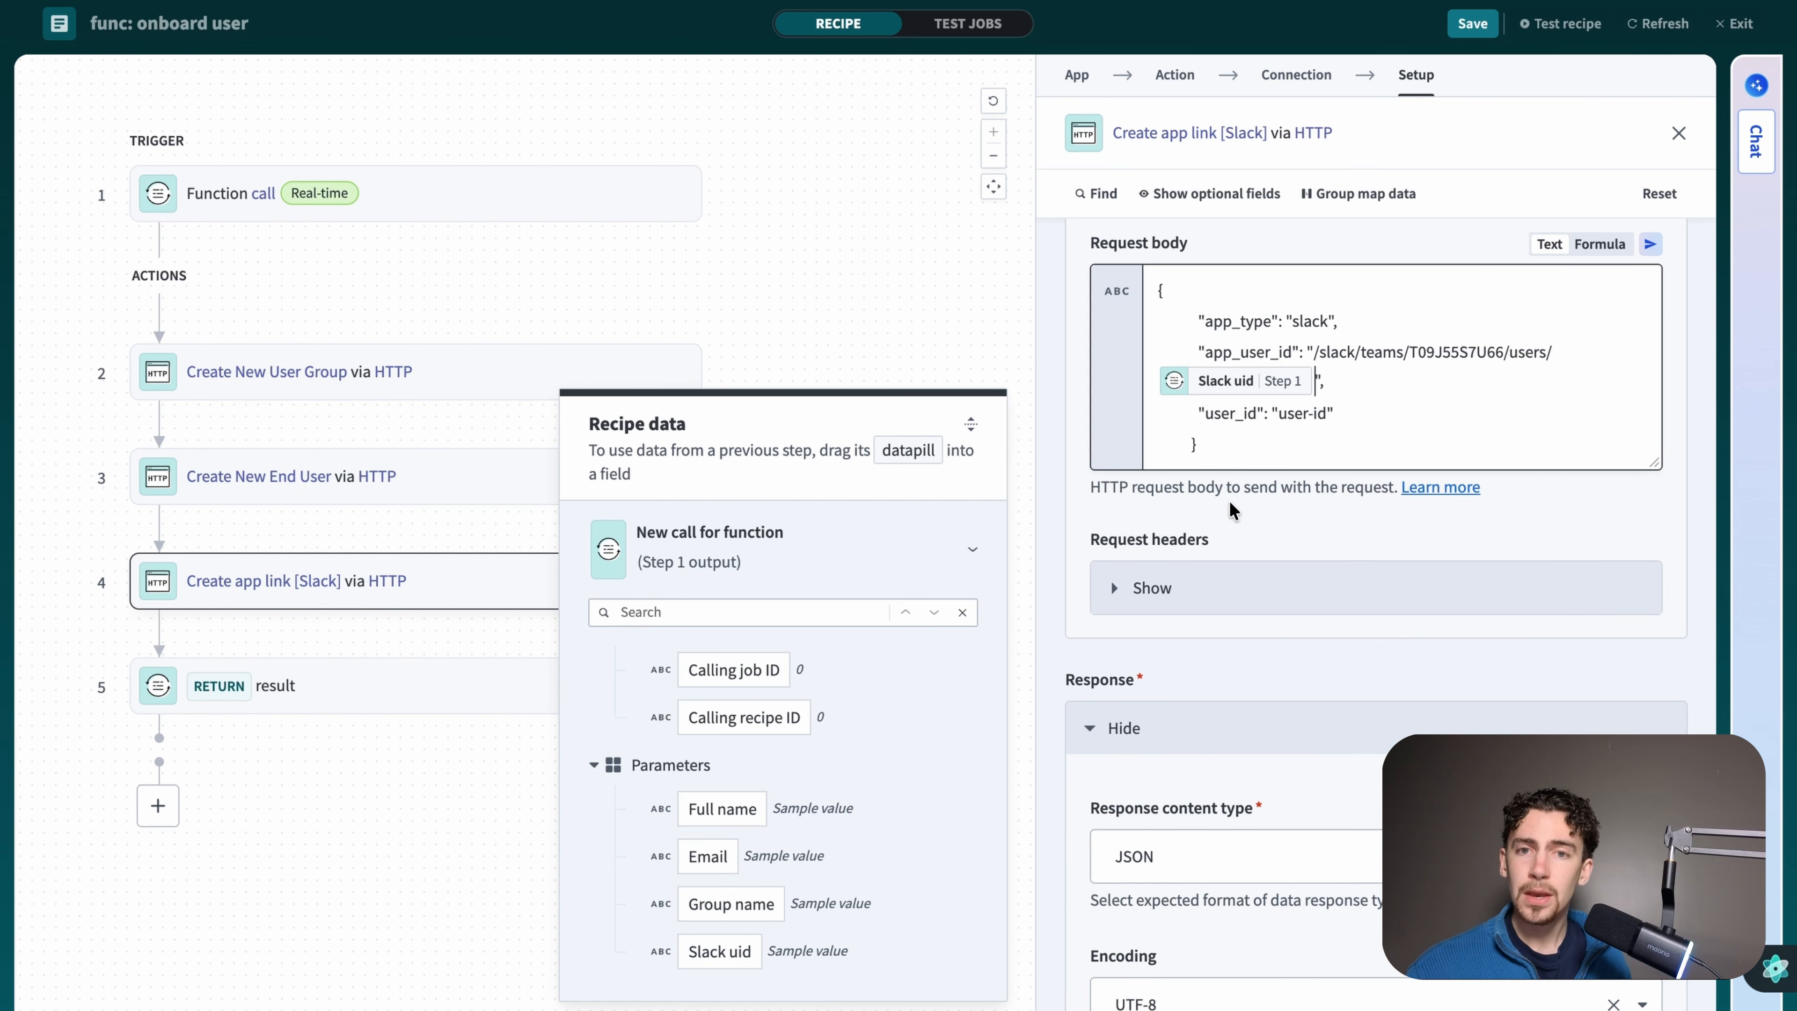
- Replace the sample user_id value with the ID datapill from the Create New End User response data
drag(1277, 416, 1328, 412)
scroll(954, 731, down, 10)
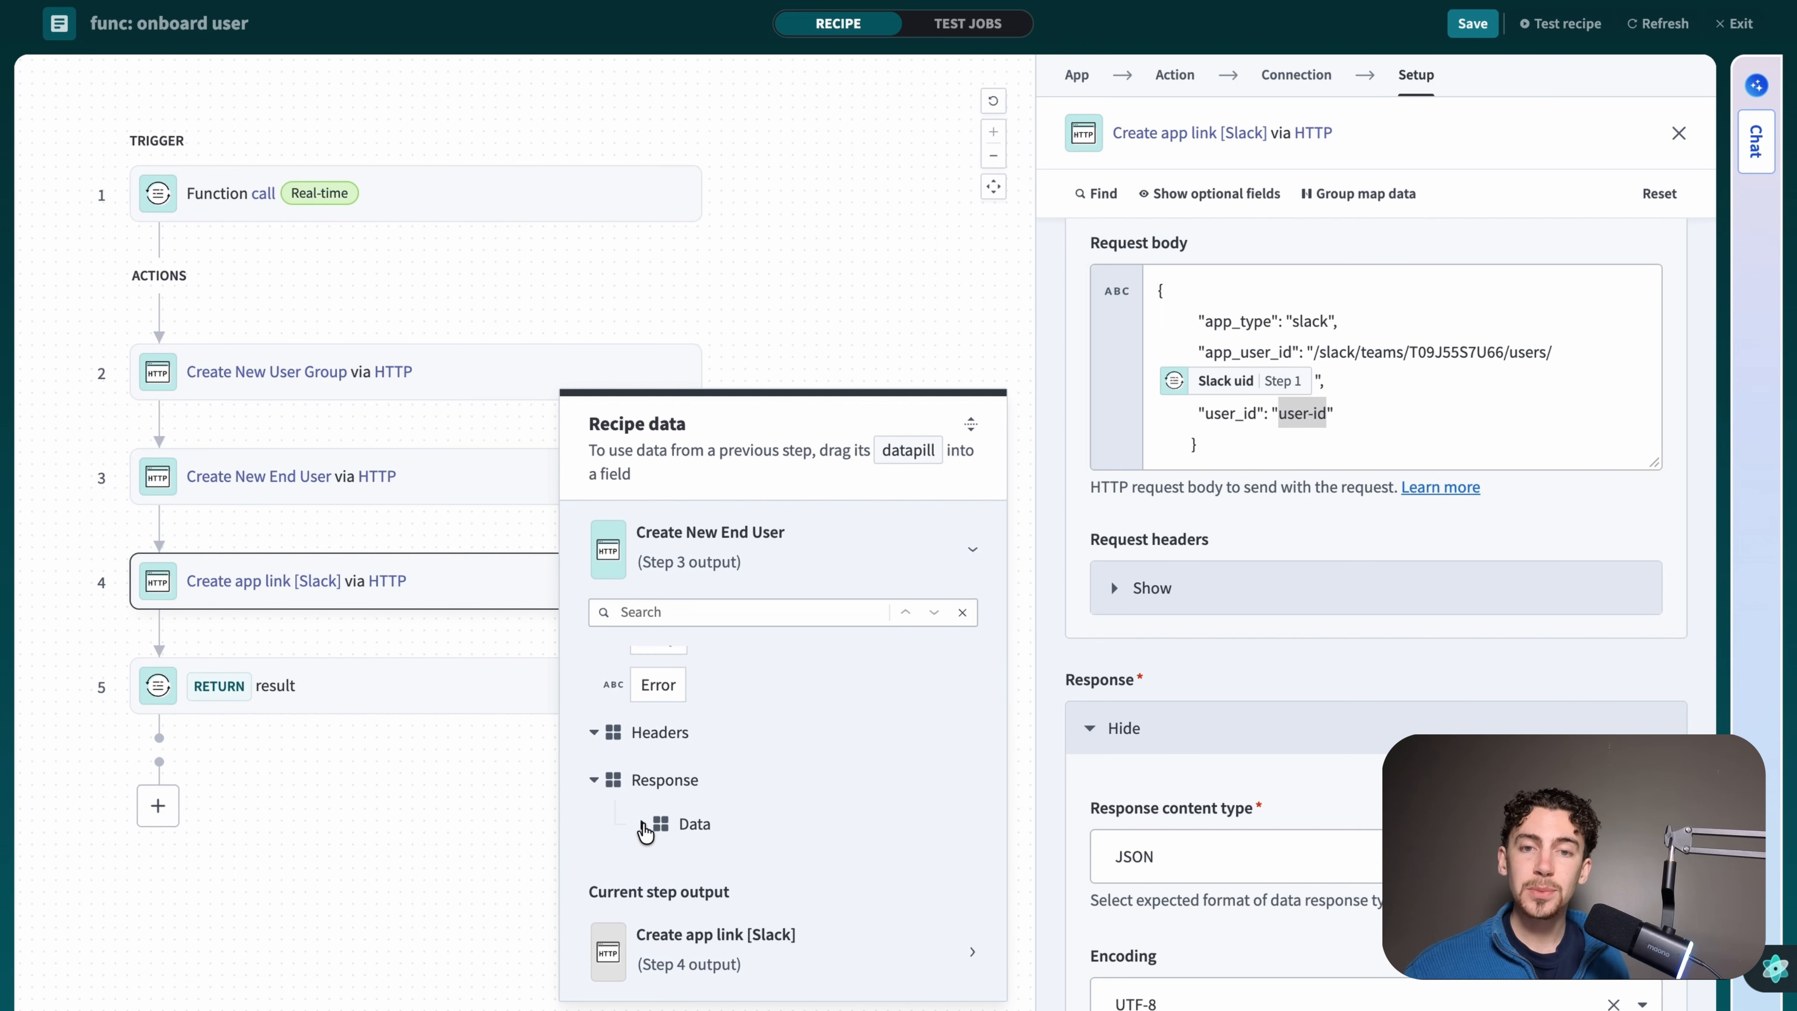
click(643, 825)
click(743, 867)
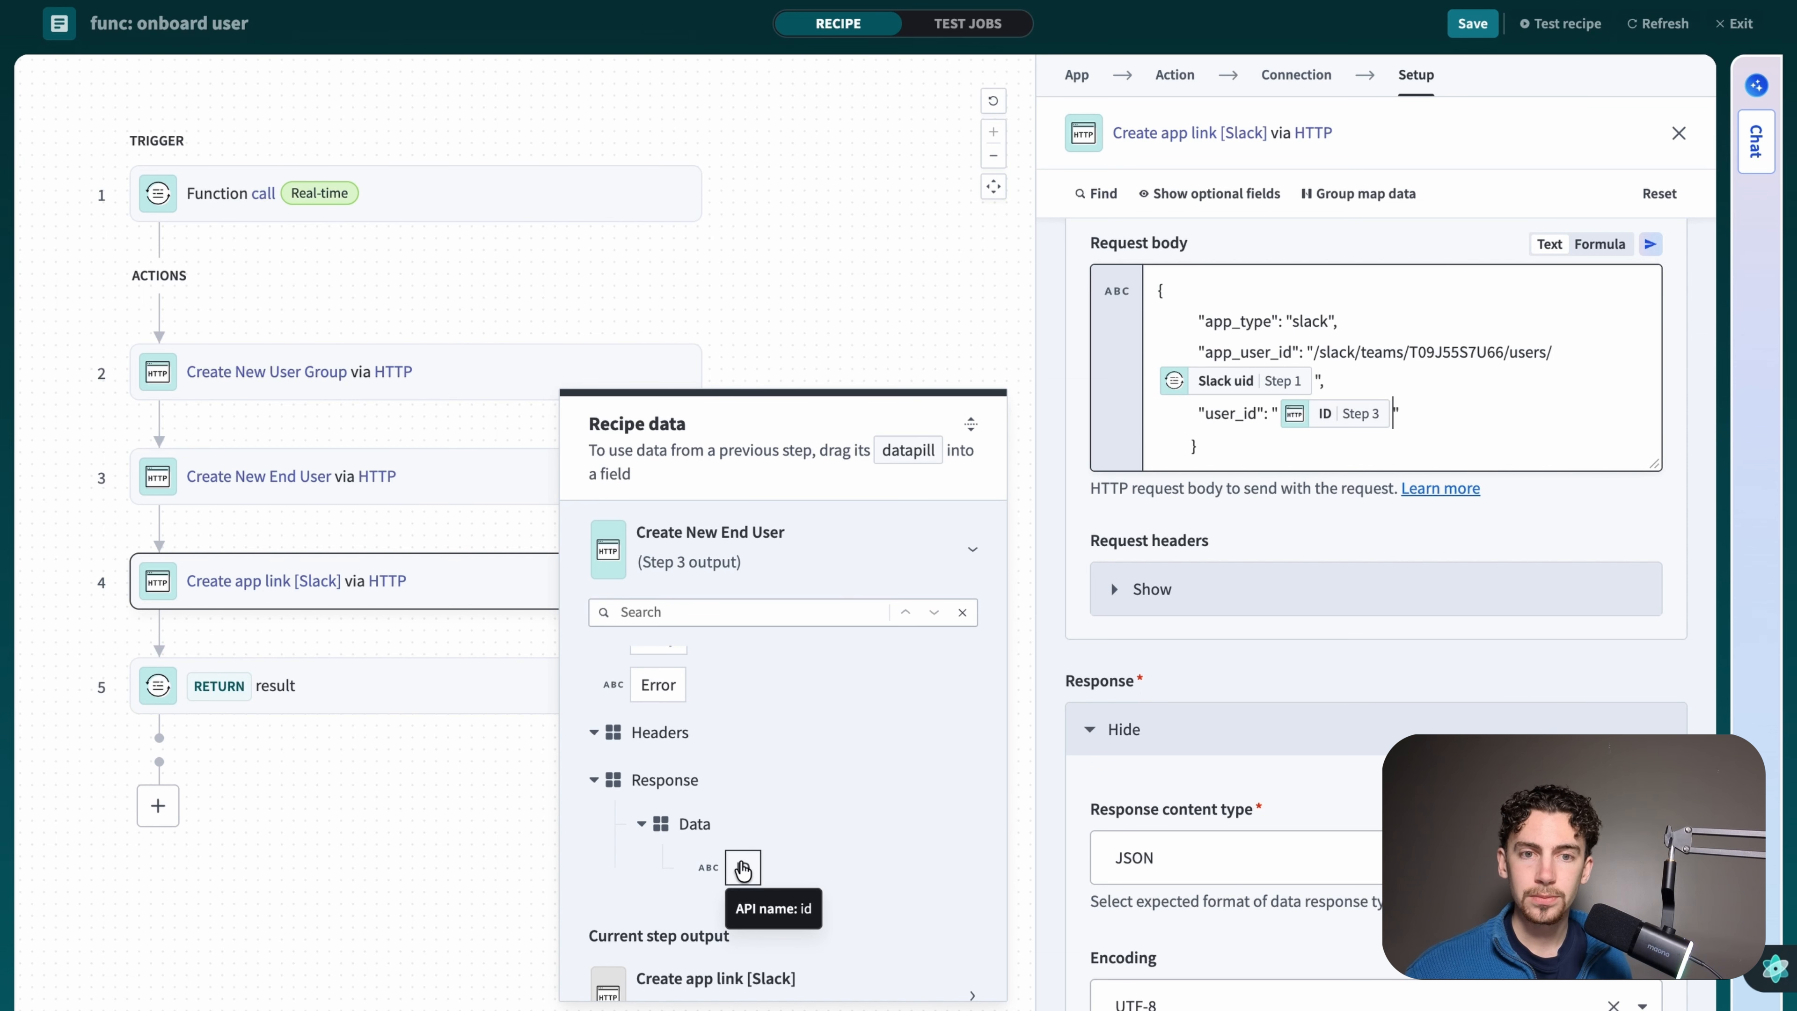
- Generate the Create app link [Slack] response schema from the sample JSON containing data with id "app-link-id" and close the action setup
scroll(1376, 658, down, 8)
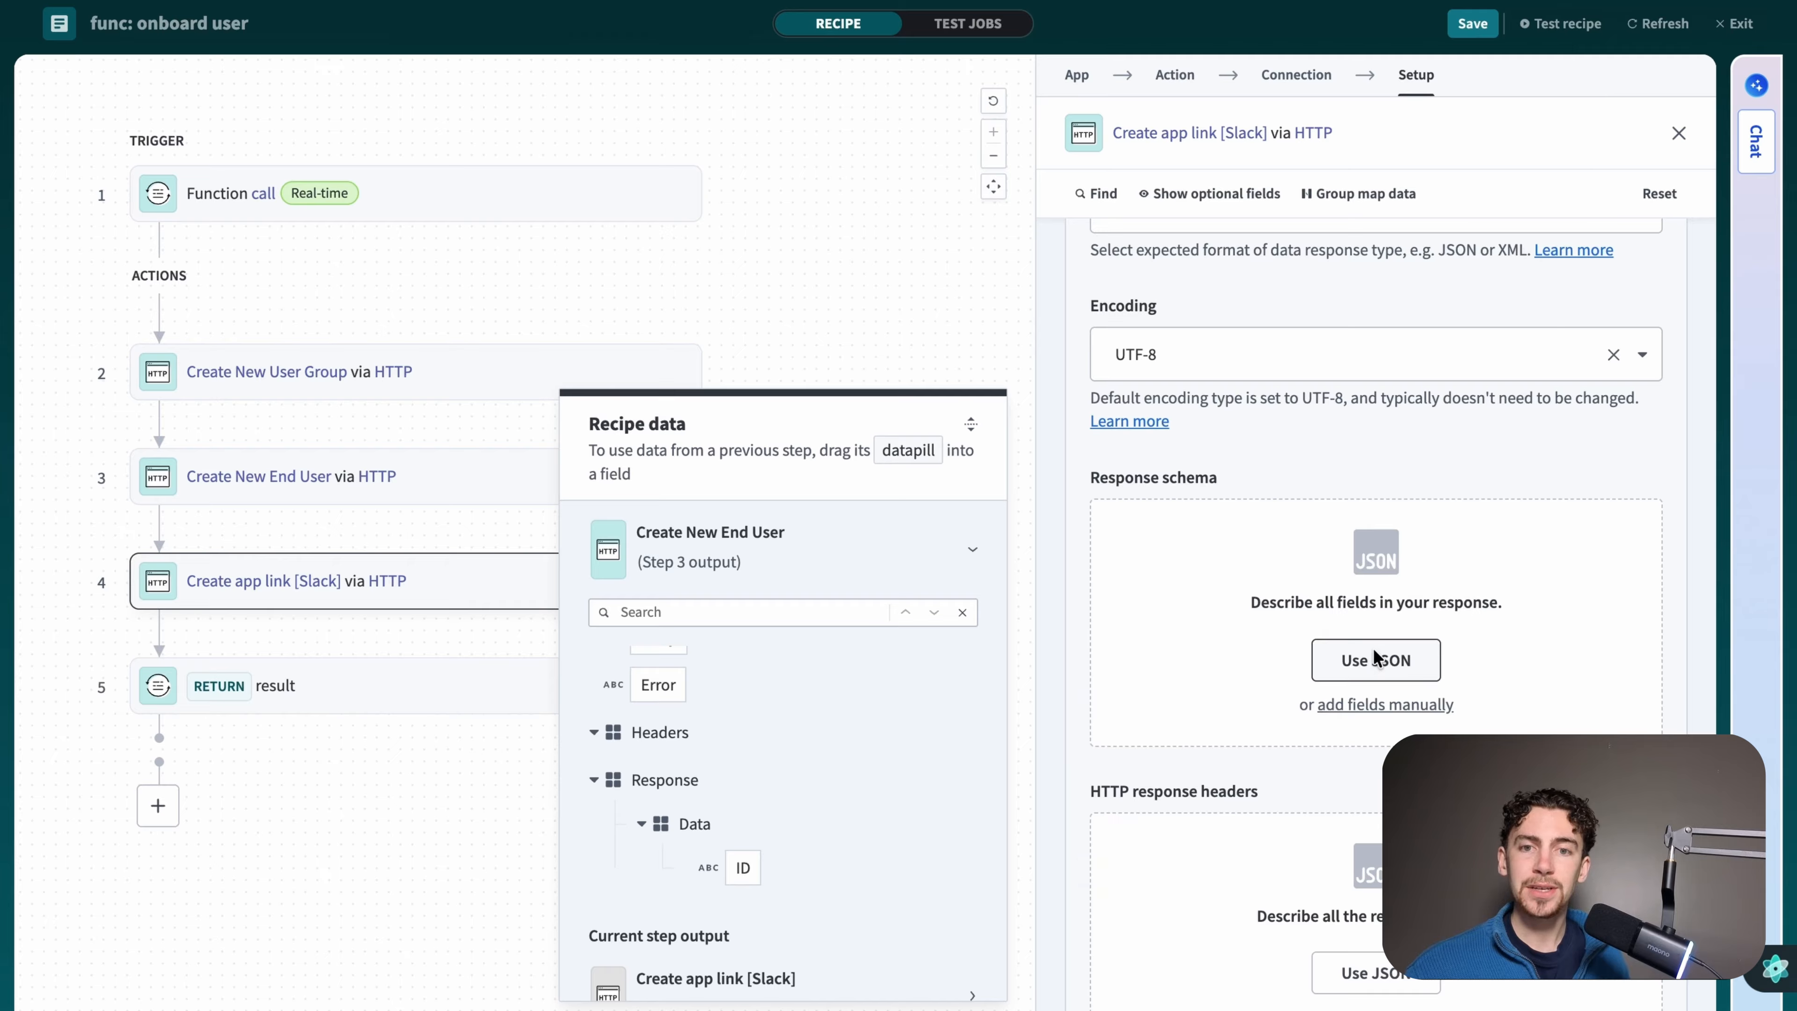
click(1373, 659)
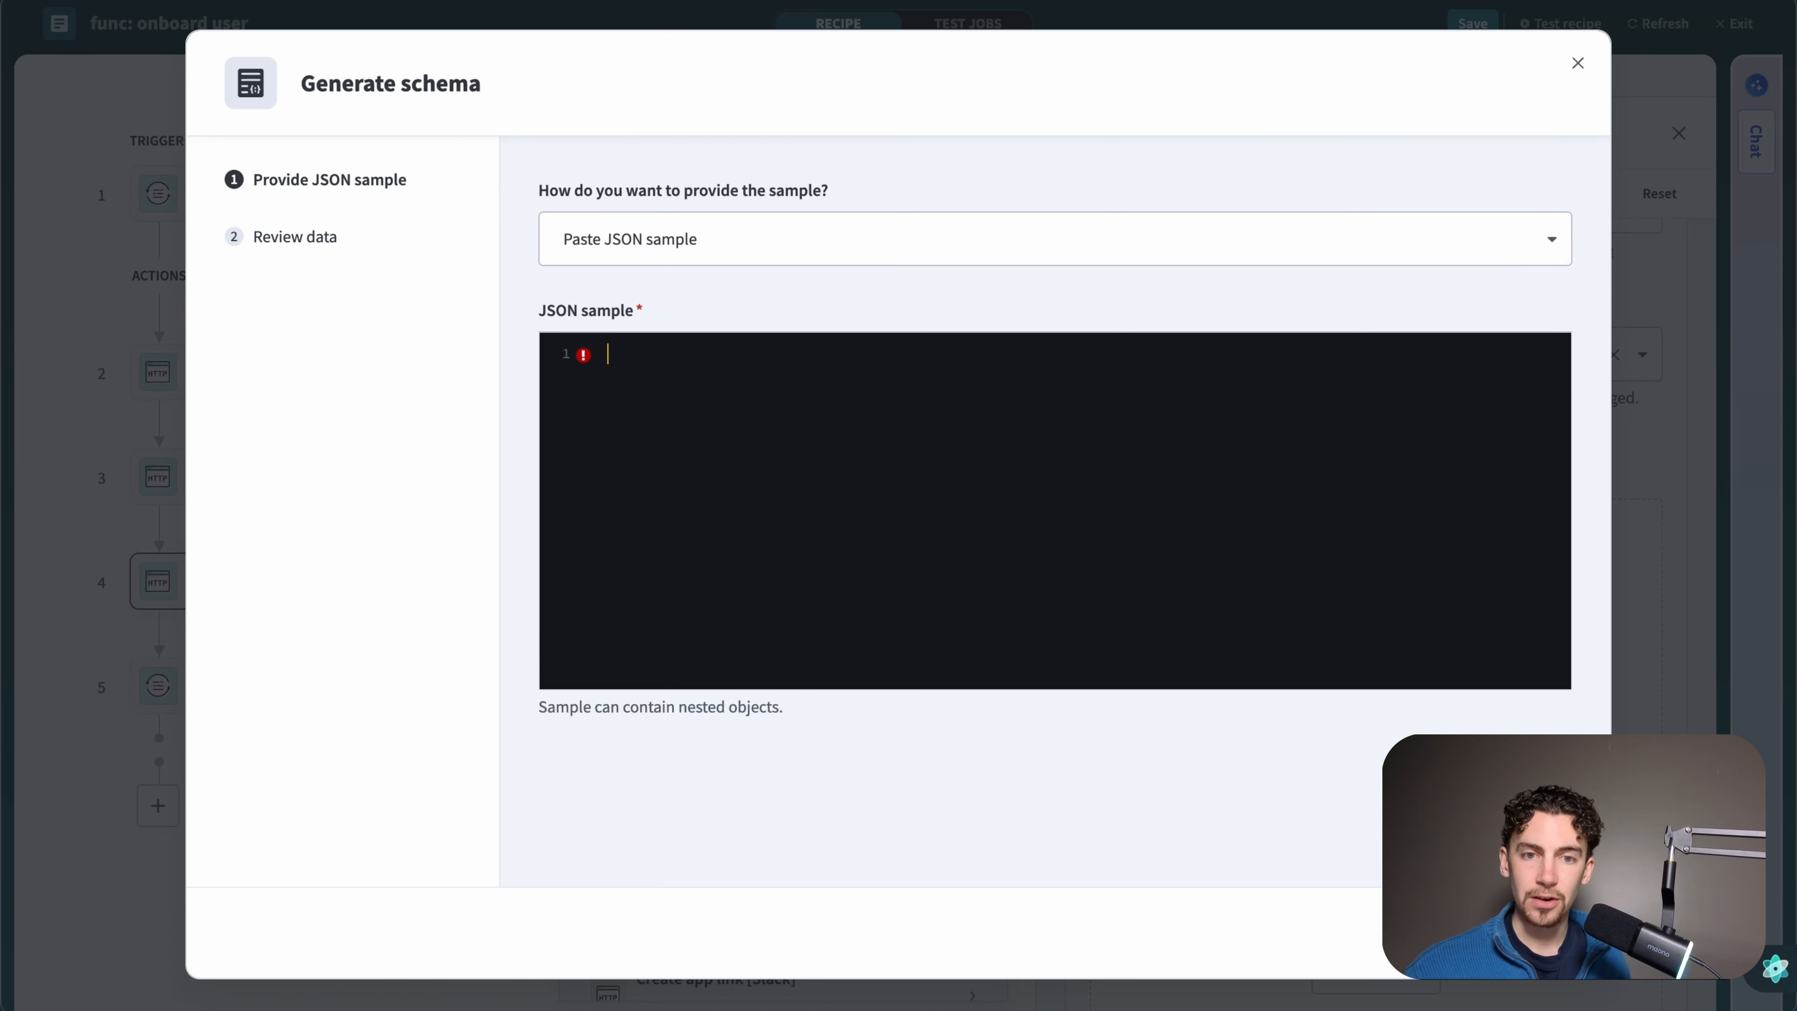
text({   "data": {     "id": "app-link-id",     "app_type": "slack",     "app_user_id": "/slack/teams/T083UTJ97C1/users/U083G78PZV0",     "user_id": "user-id",     "state": "linked",     "linked_at": "2025-01-15T10:30:00Z",     "created_at": "2025-01-01T00:00:00Z",     "updated_at": "2025-01-10T00:00:00Z",     "auth_link": "http://id.workato.com/portal/workspaces/<ID>/environments/<ENV ID>/sign-in?app_link_unique_id=<APP LINK ID>"   } })
click(1517, 933)
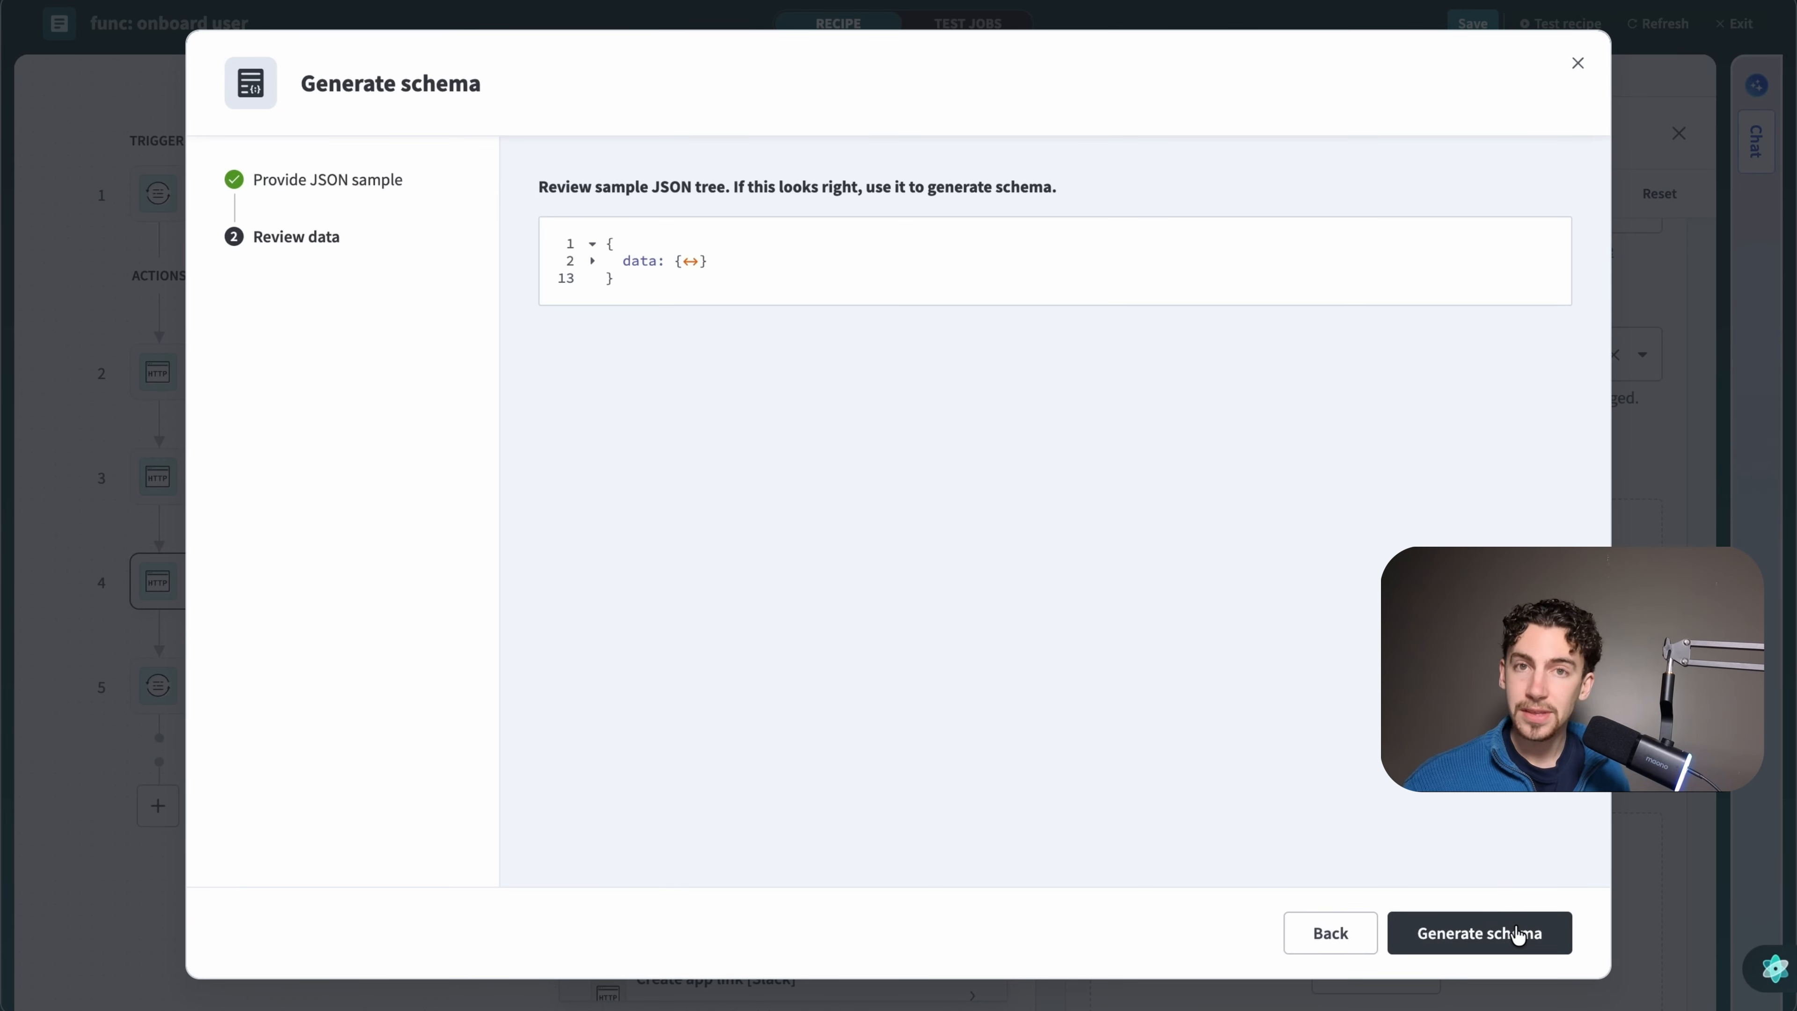
click(1516, 933)
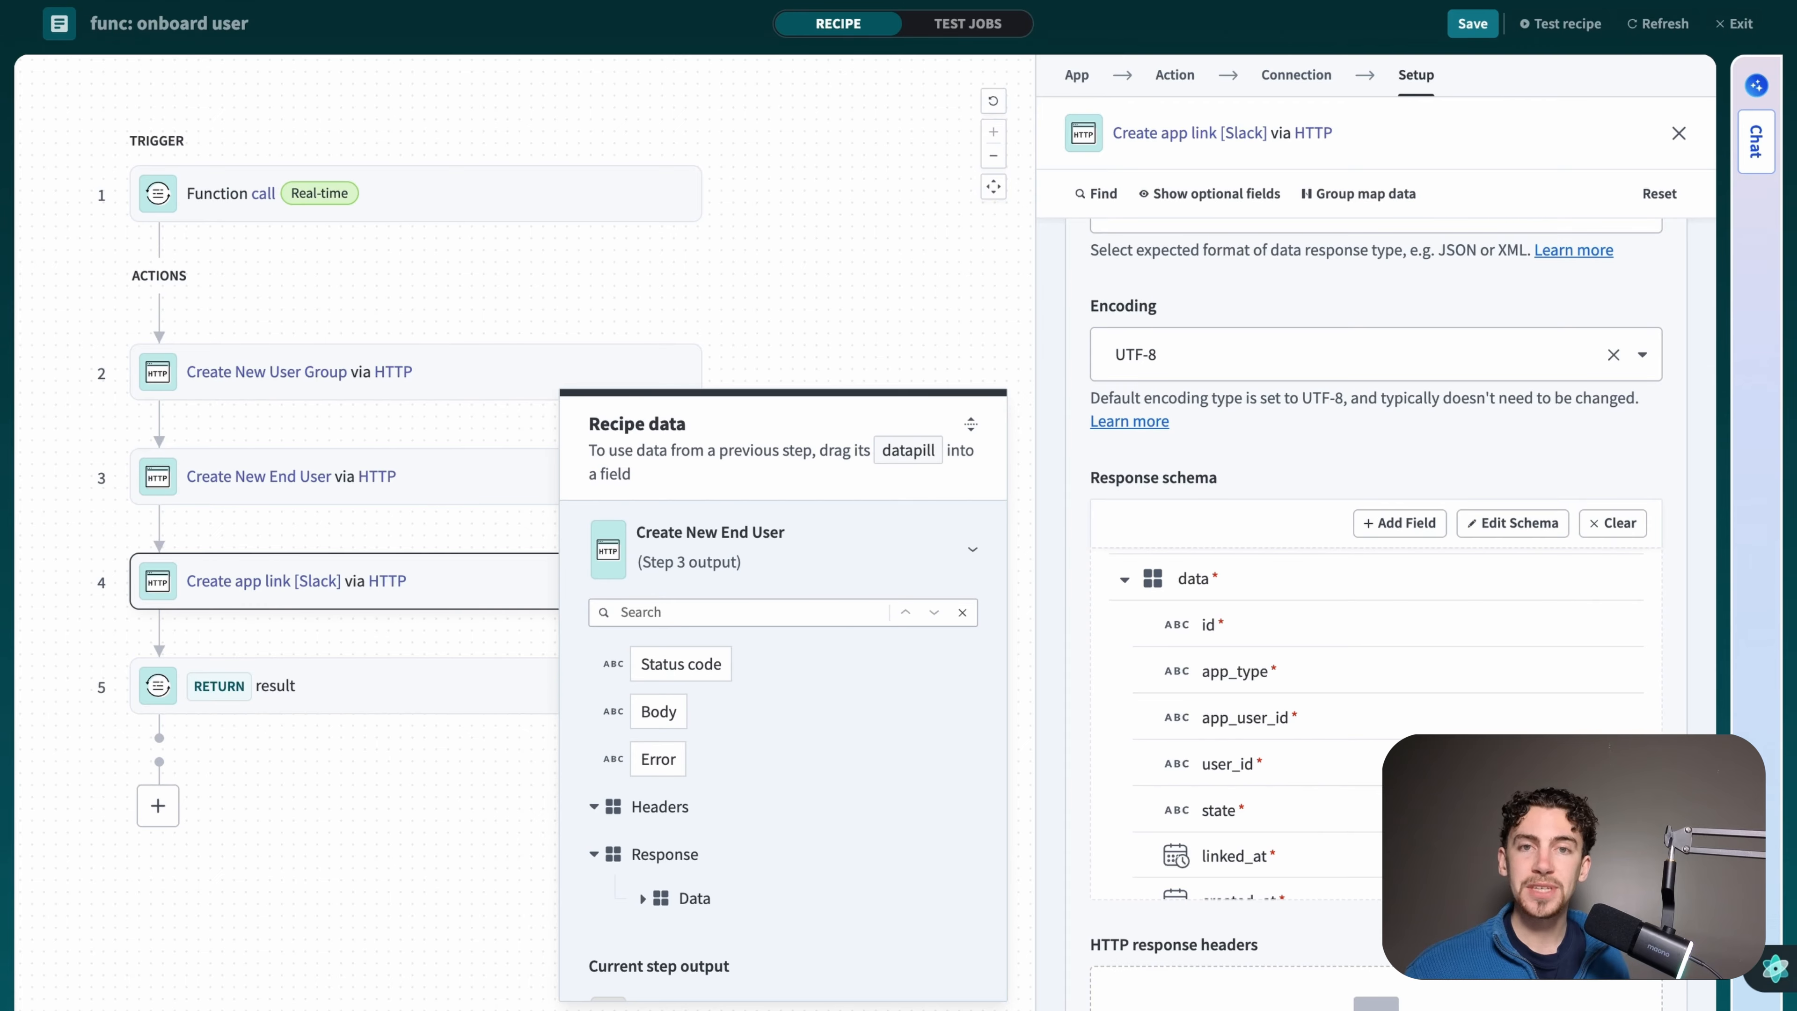
click(428, 740)
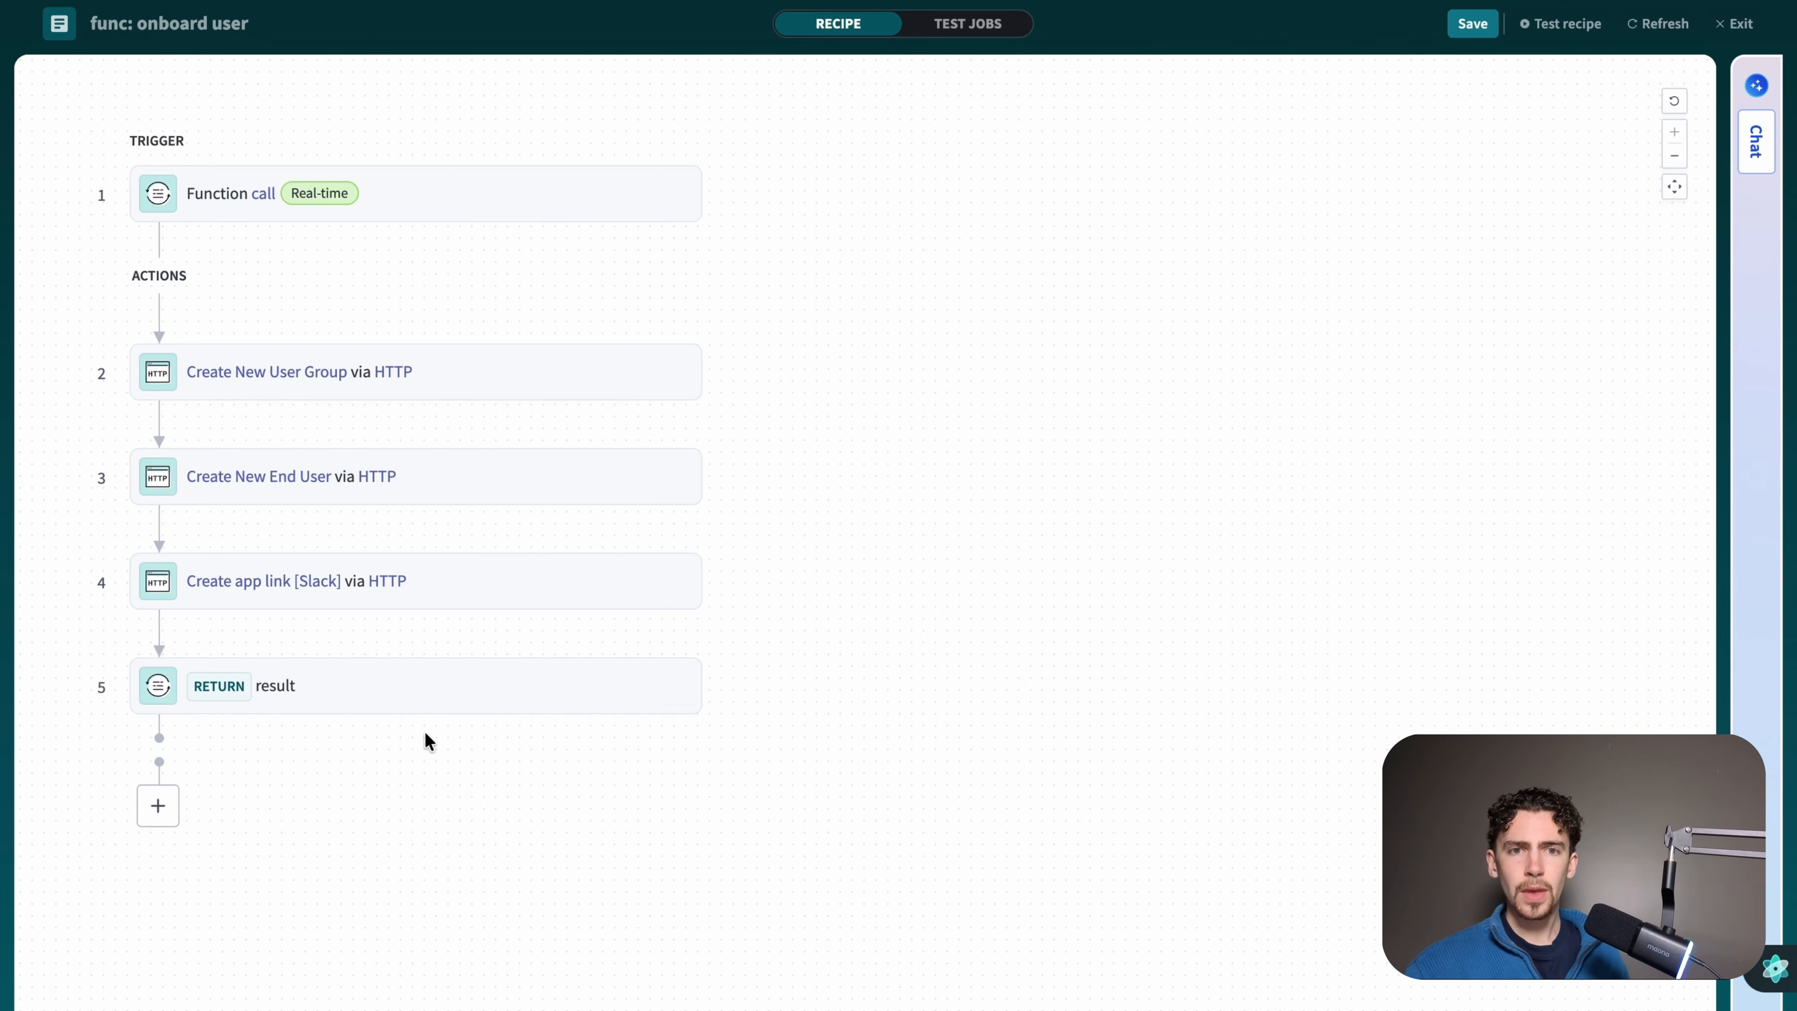
- Set the Return result response to "New User onboarded:" followed by the Full name and Email datapills separated by "|"
click(428, 687)
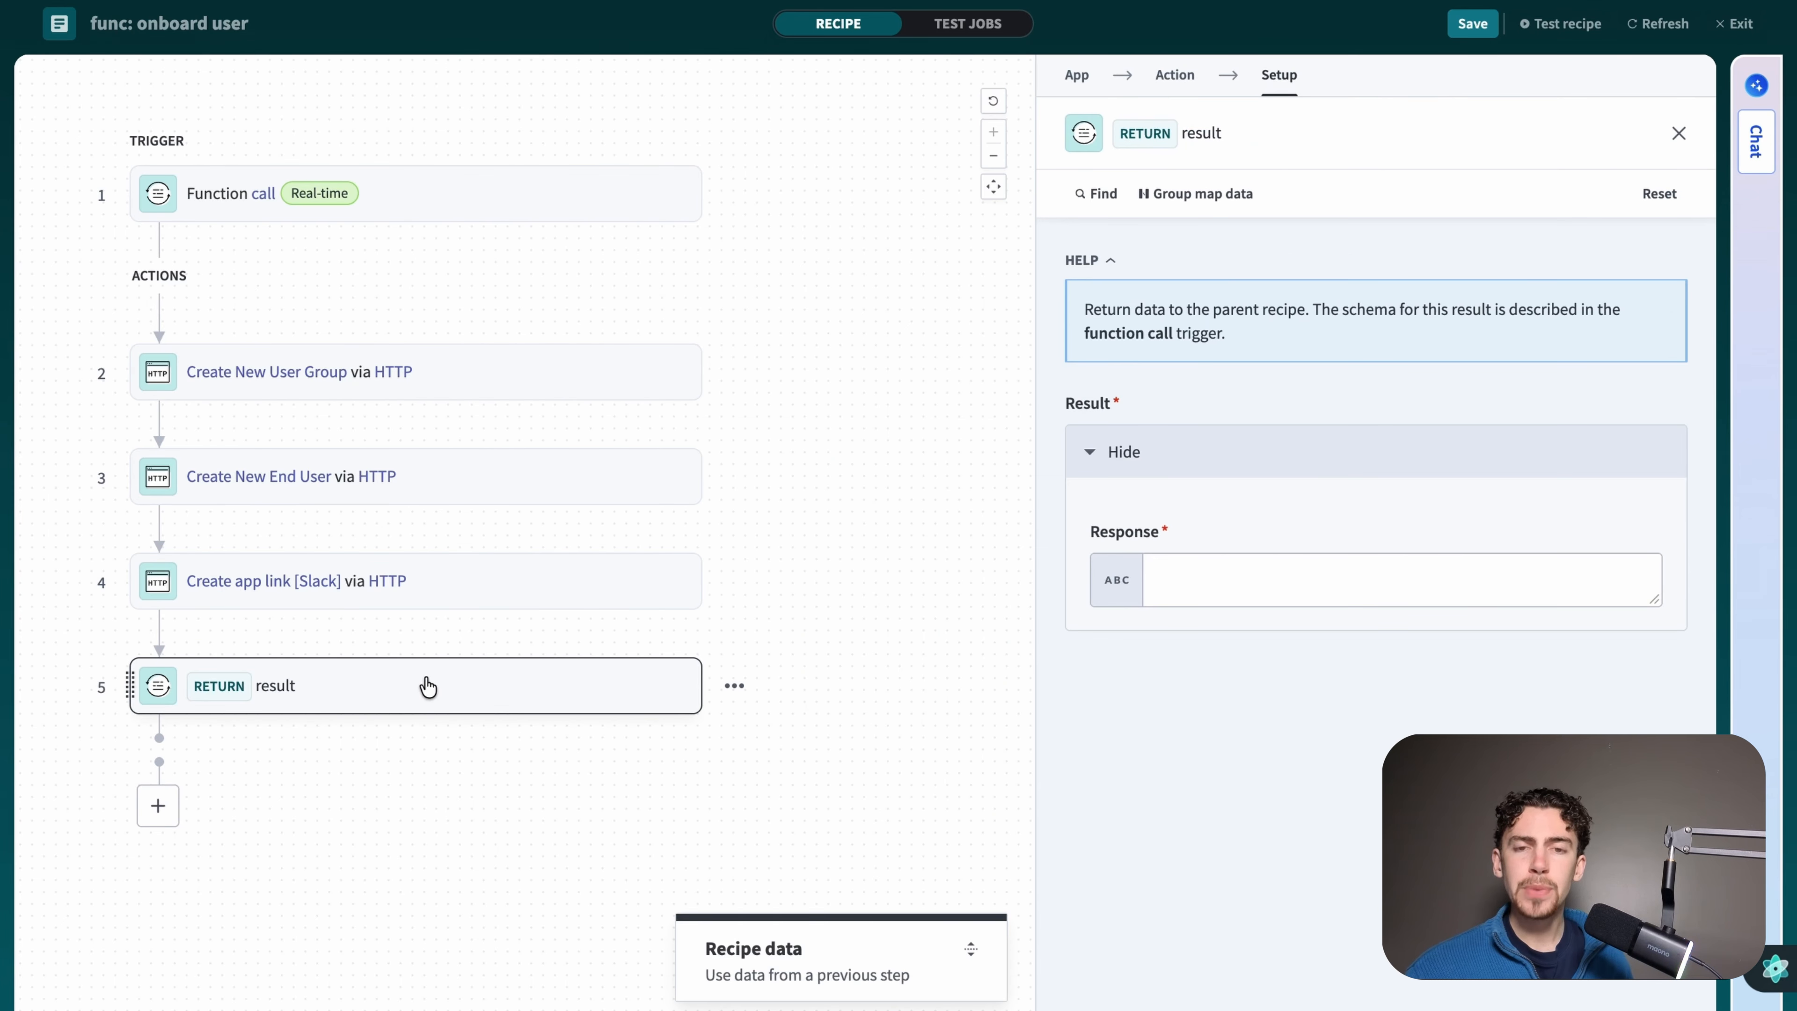
mouse_move(1140, 584)
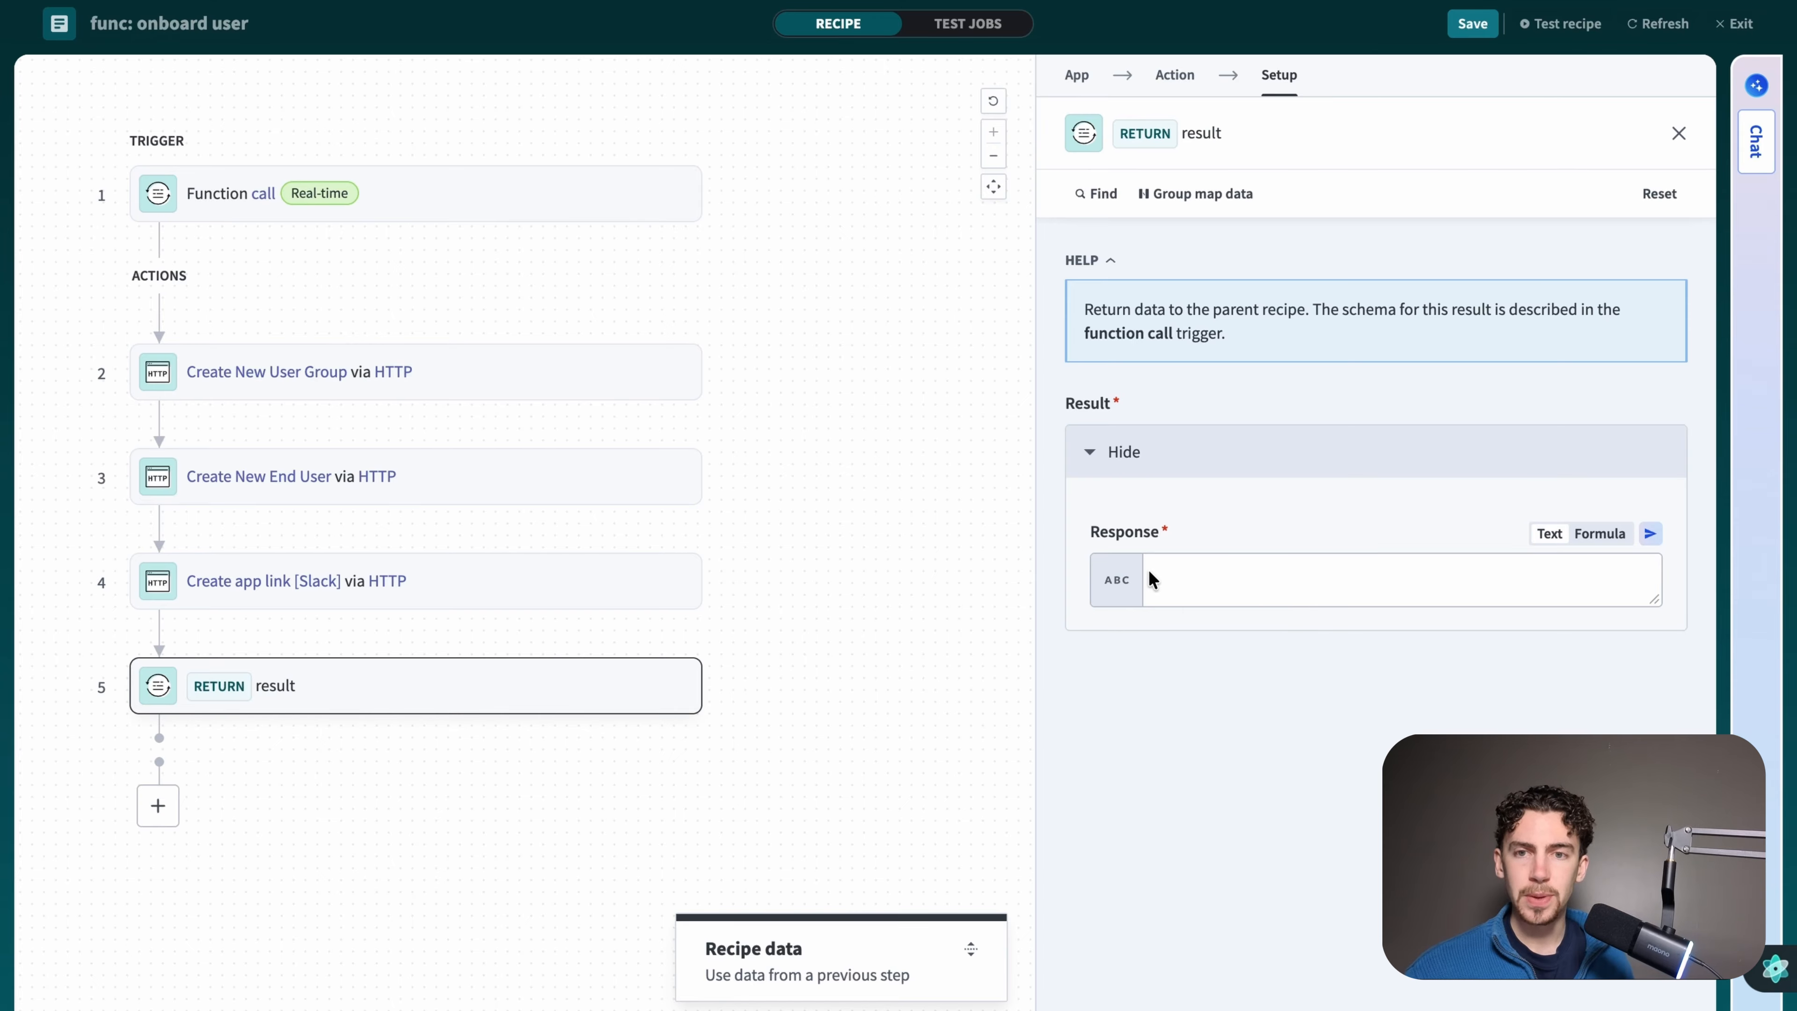
click(1152, 572)
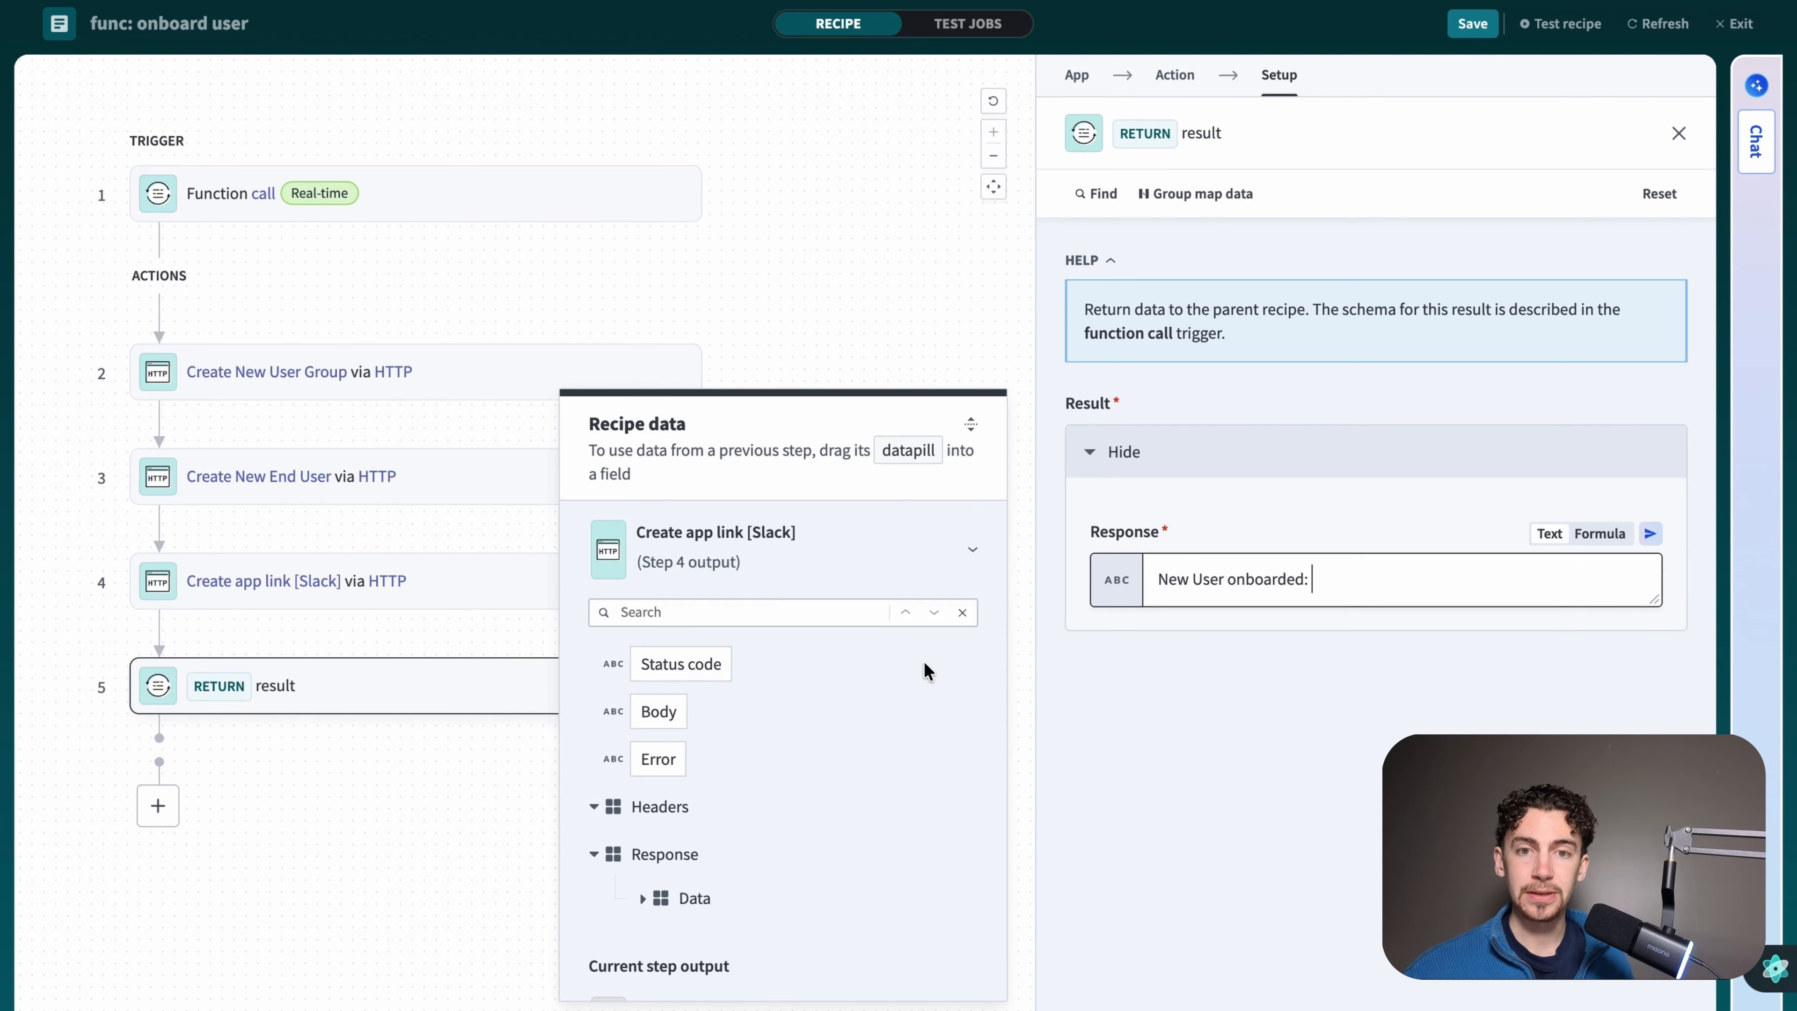
scroll(924, 676, up, 5)
click(923, 627)
click(736, 846)
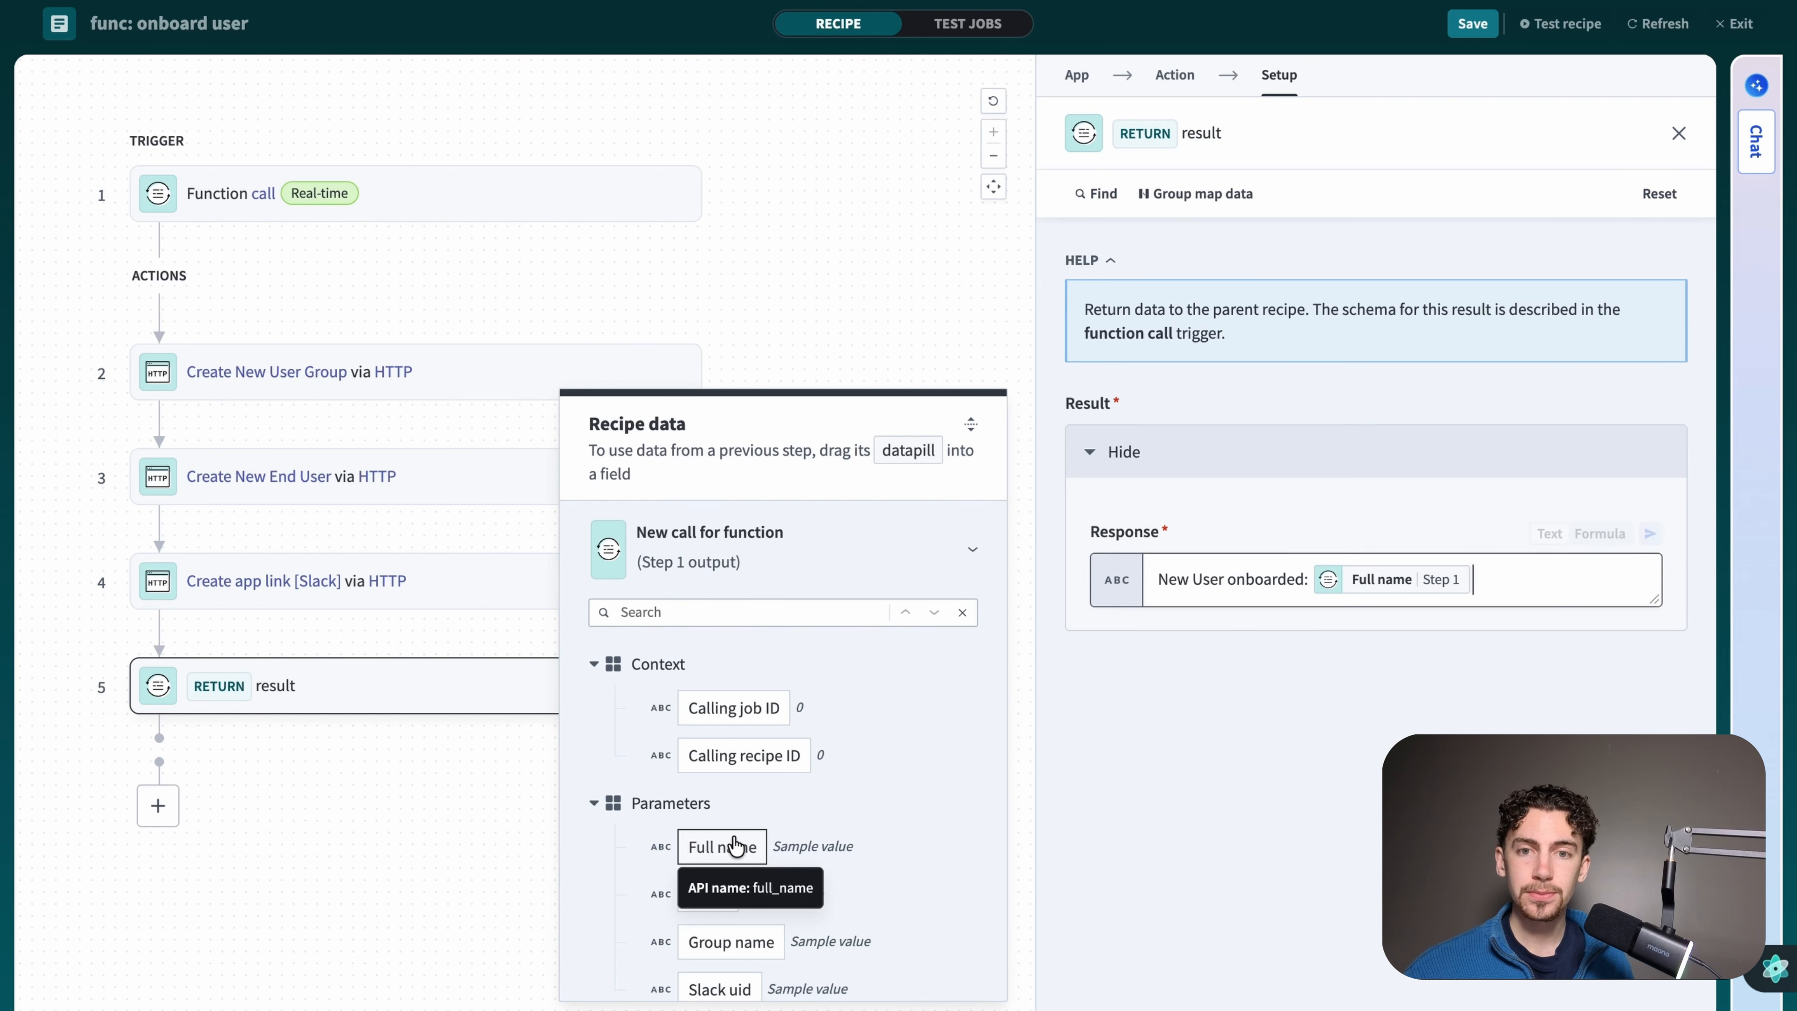
text(|)
click(733, 894)
- Add a "State:" line with the app link's State datapill and a "User ID:" line with the end user's ID datapill, and save the recipe
key(Return)
text(State:)
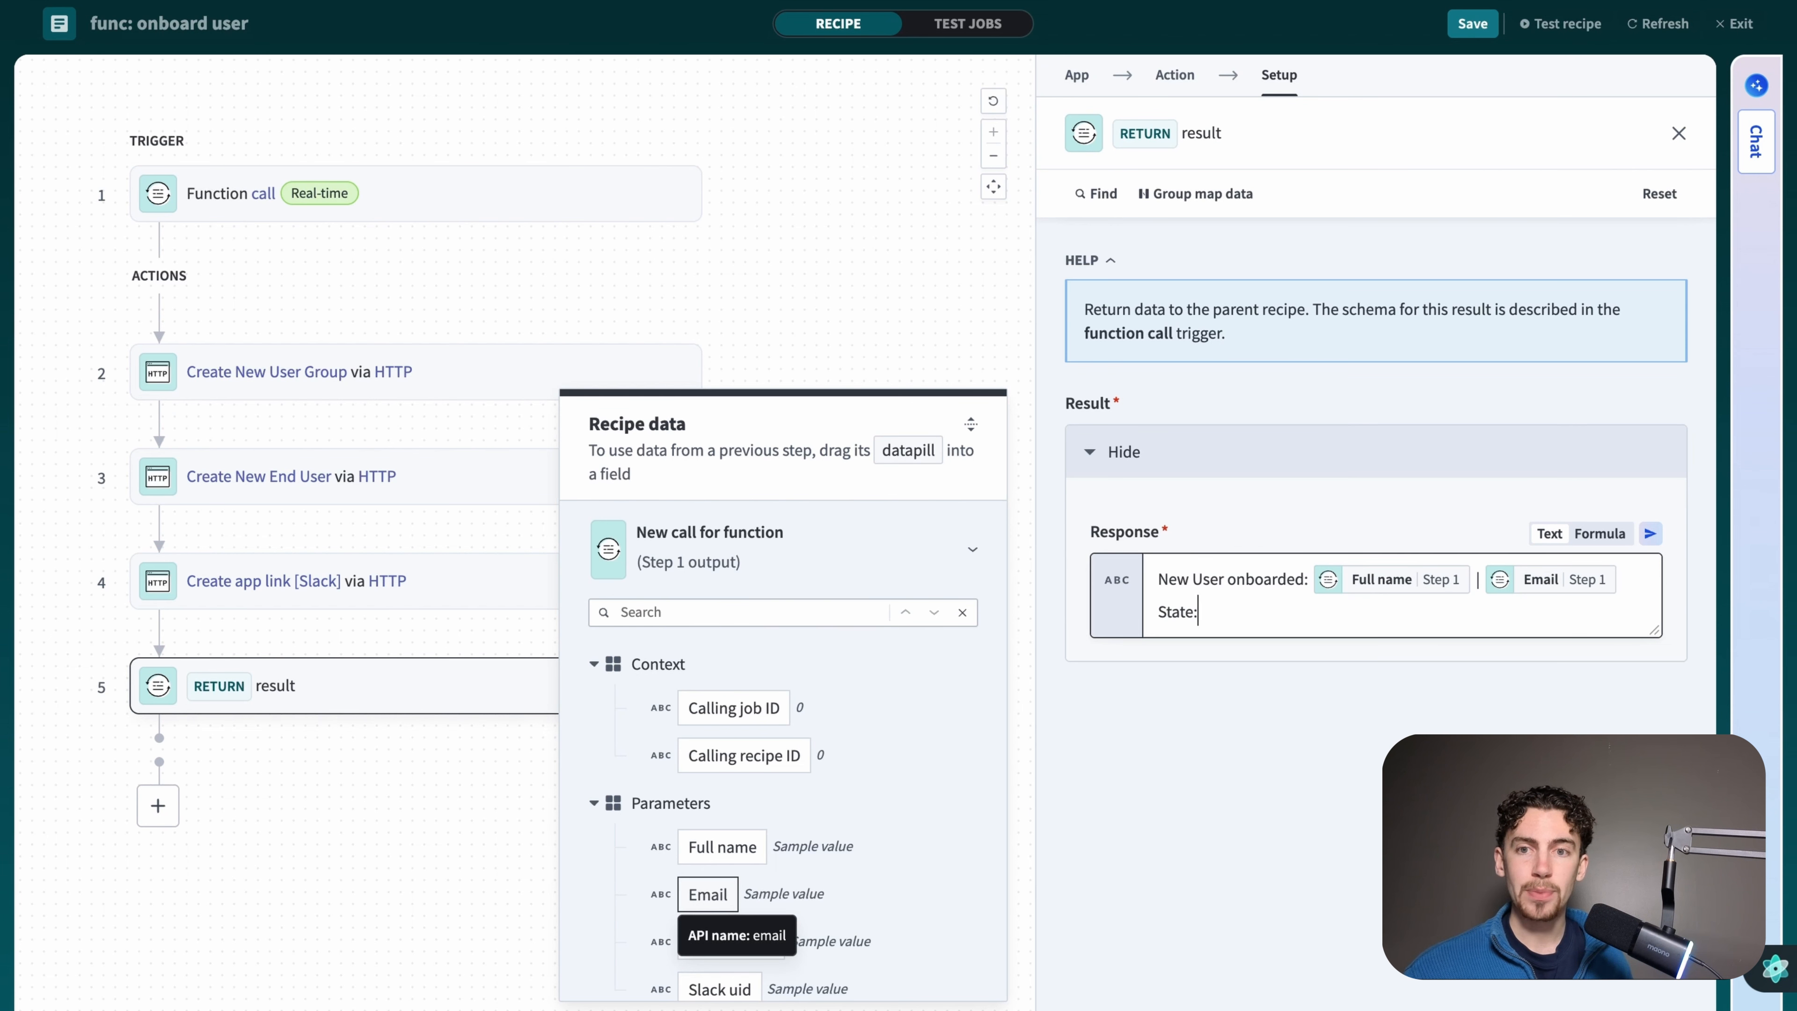
scroll(642, 899, down, 3)
click(751, 921)
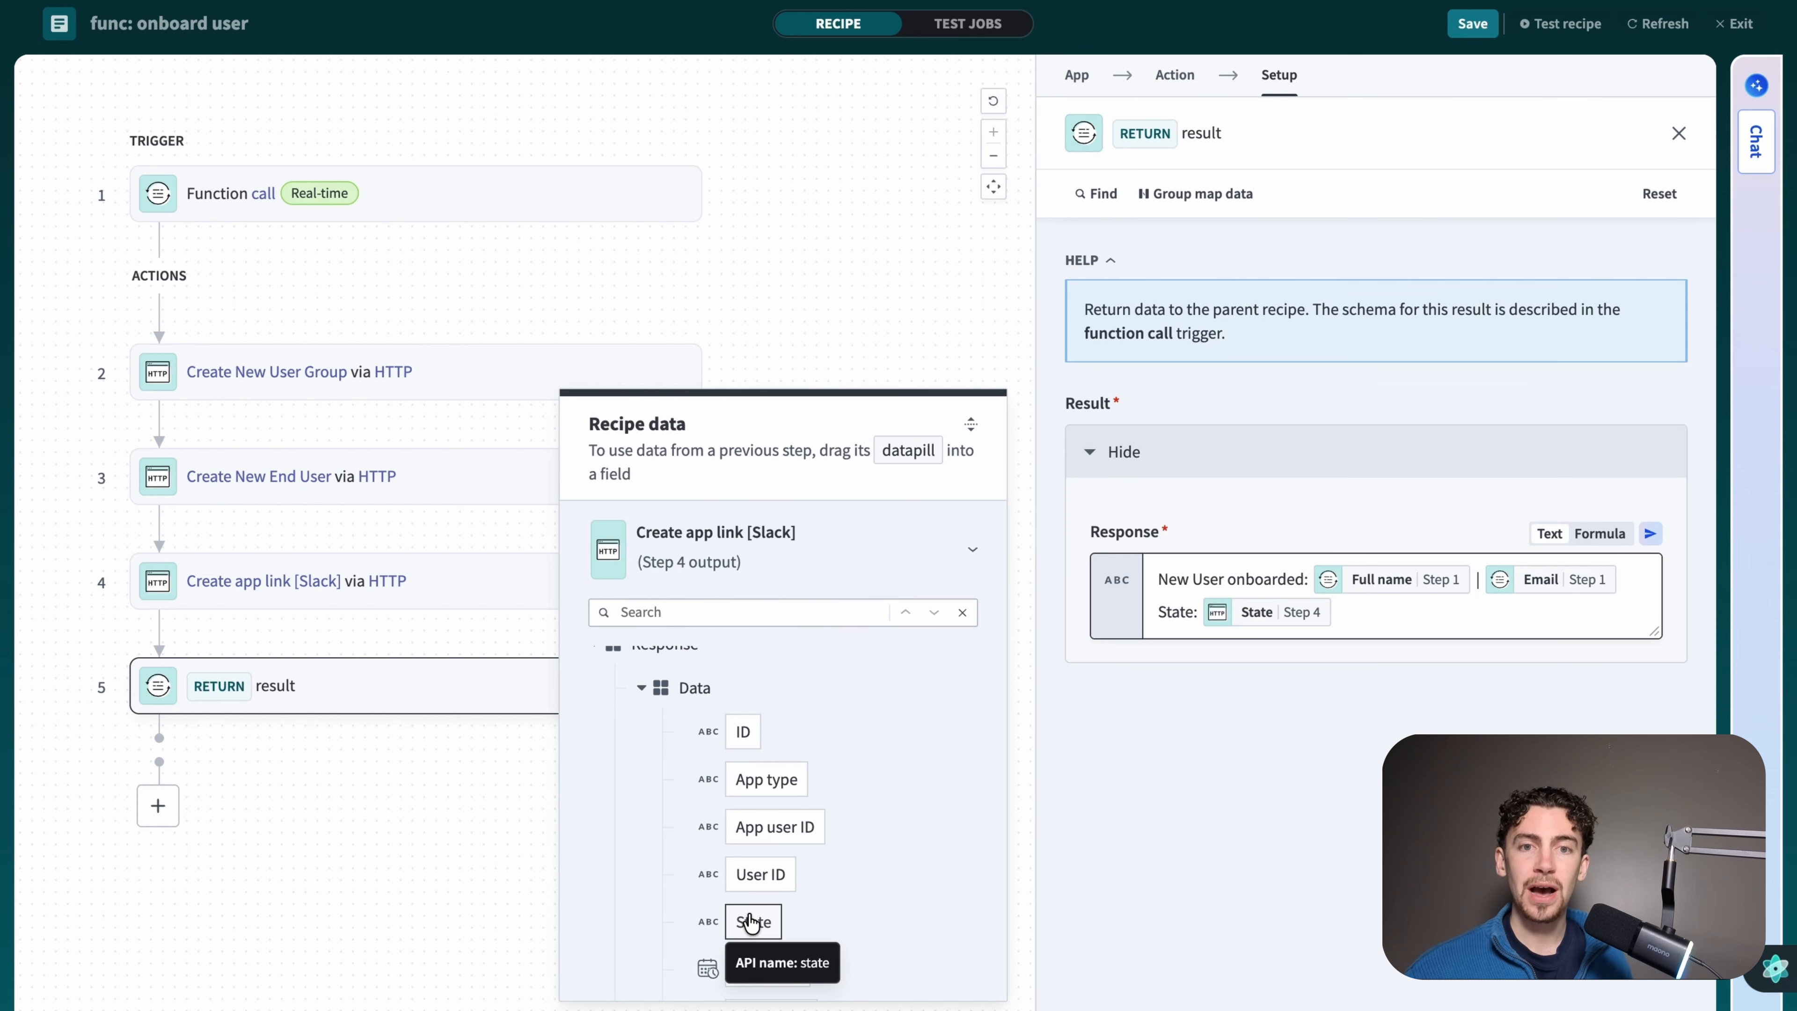
key(Return)
text(User ID:)
scroll(742, 942, up, 3)
click(741, 942)
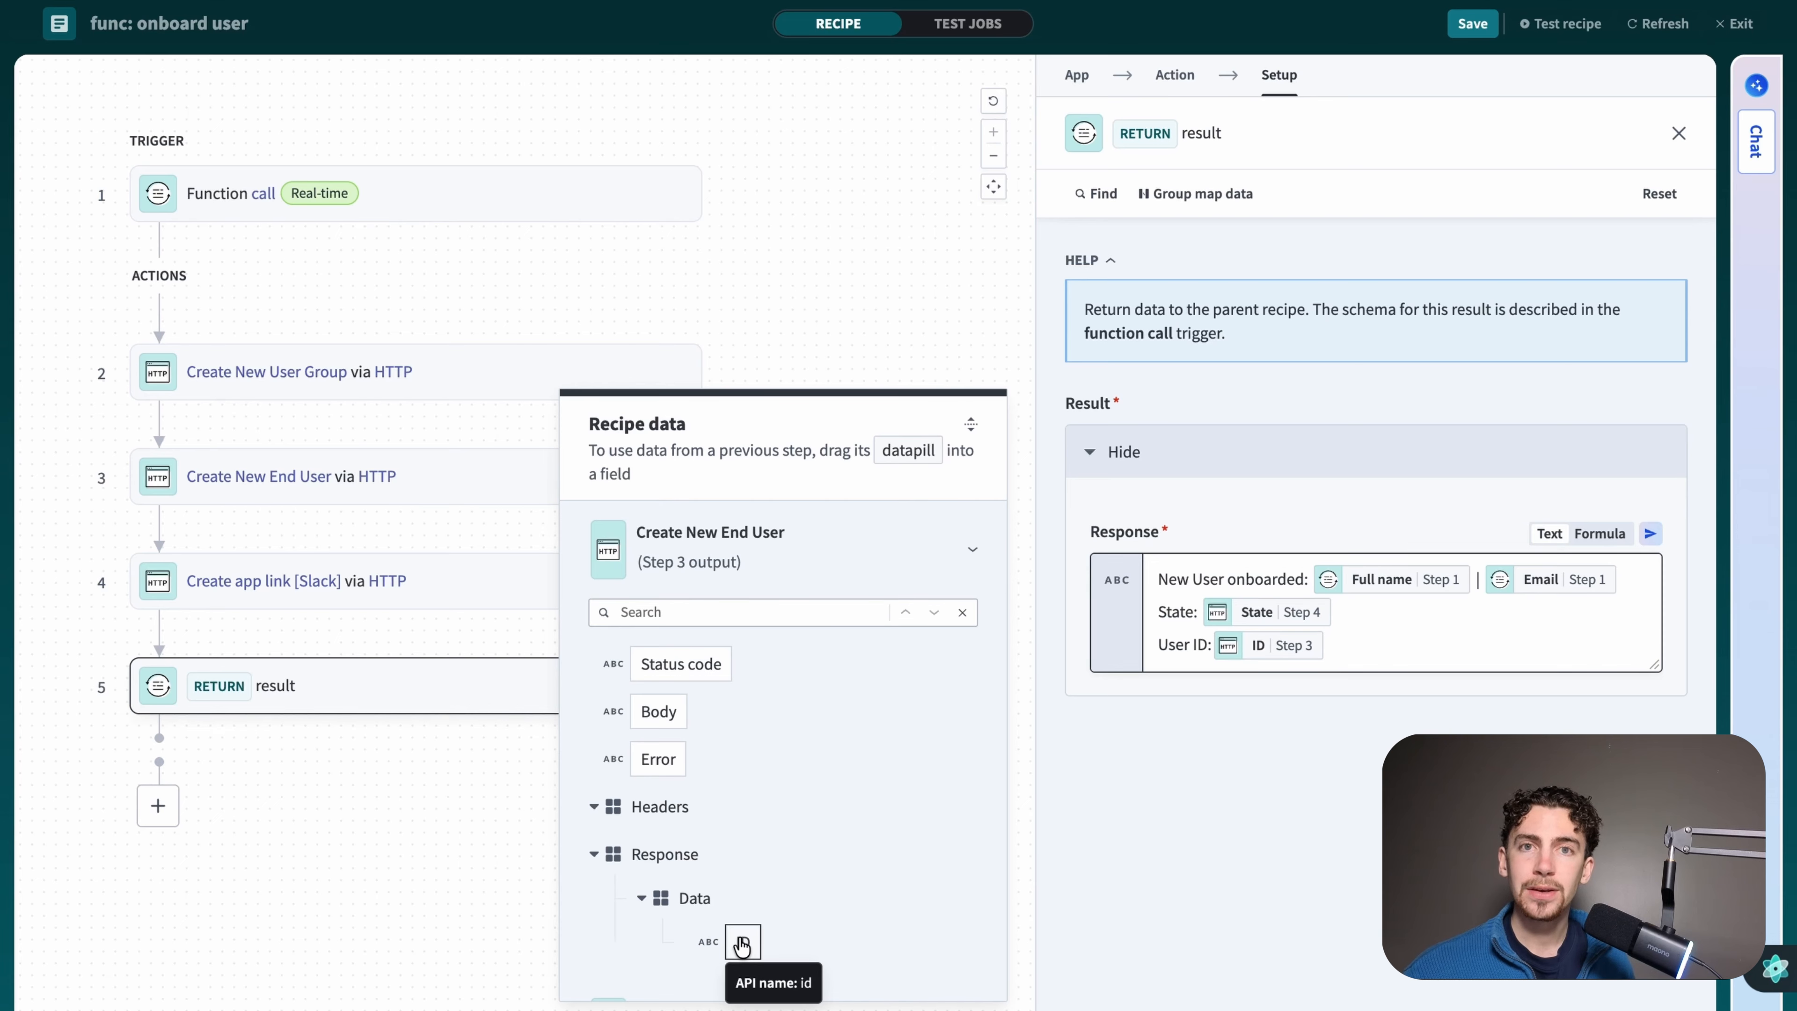
click(1473, 24)
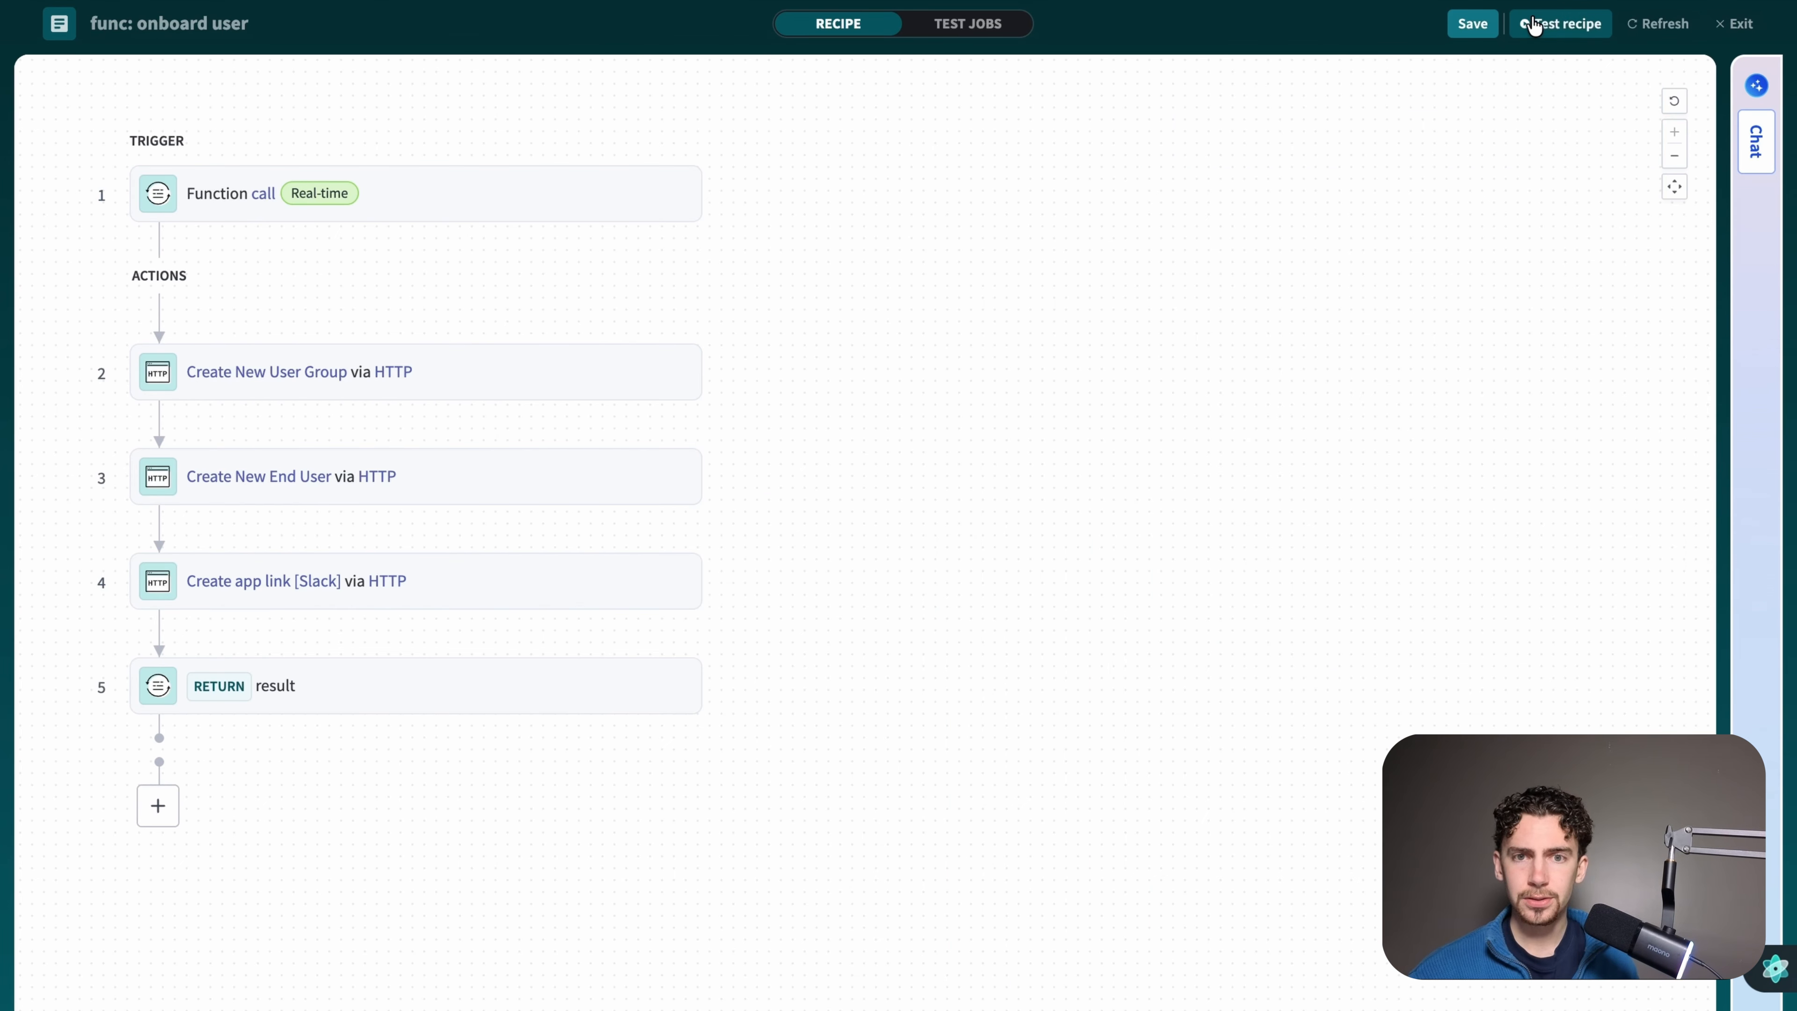
- Test the recipe with a full name, email, Slack uid and the group name Product Management, and expand the returned result
click(1566, 25)
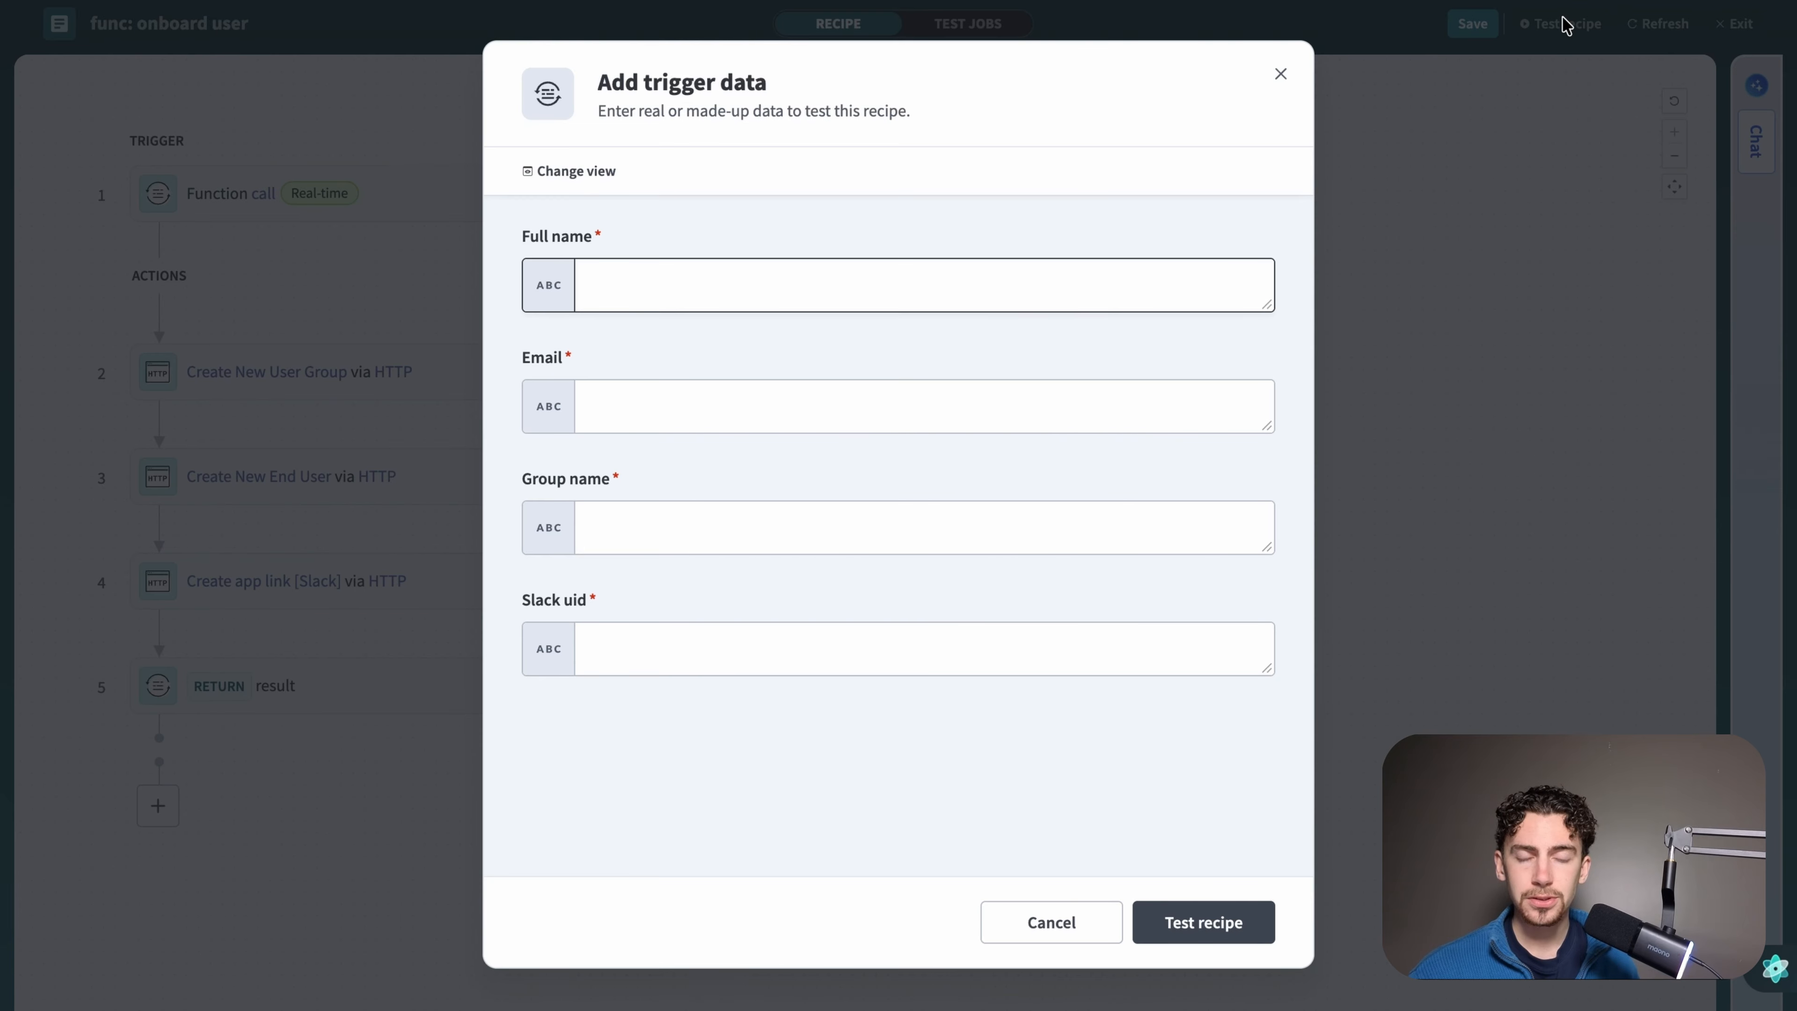
text(Test User)
key(Tab)
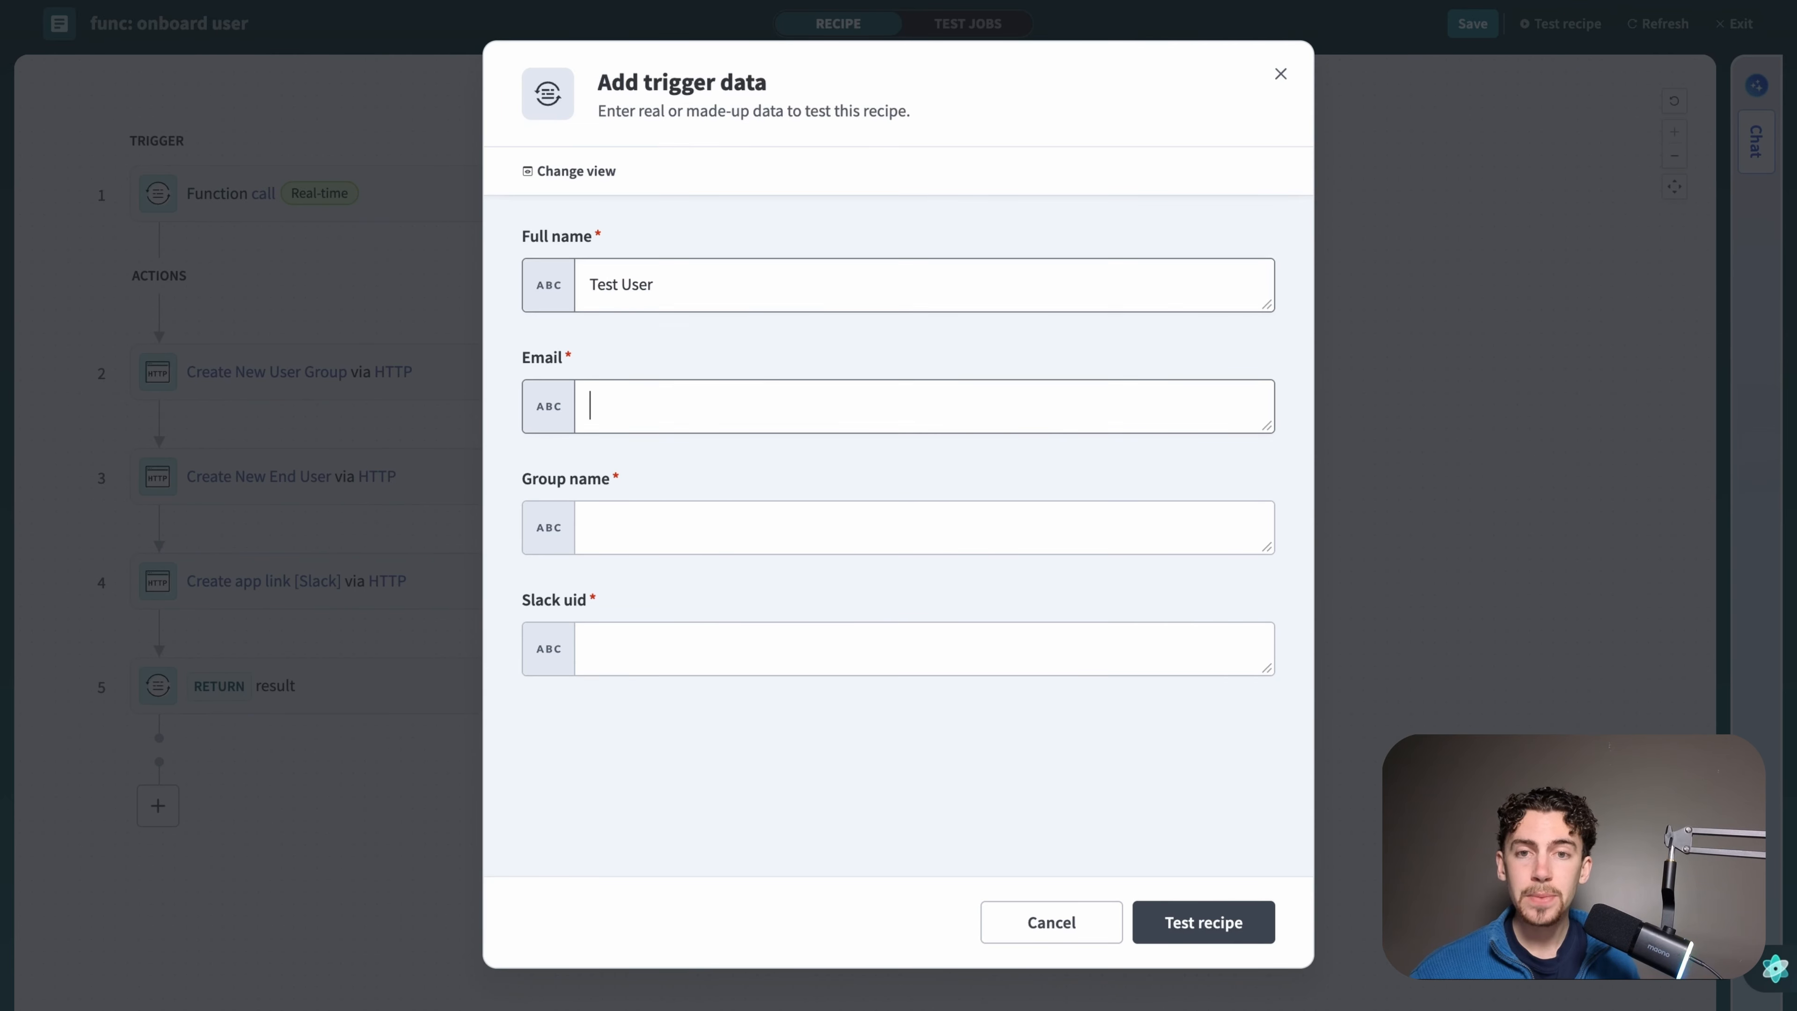
text(test@mail.com)
key(Tab)
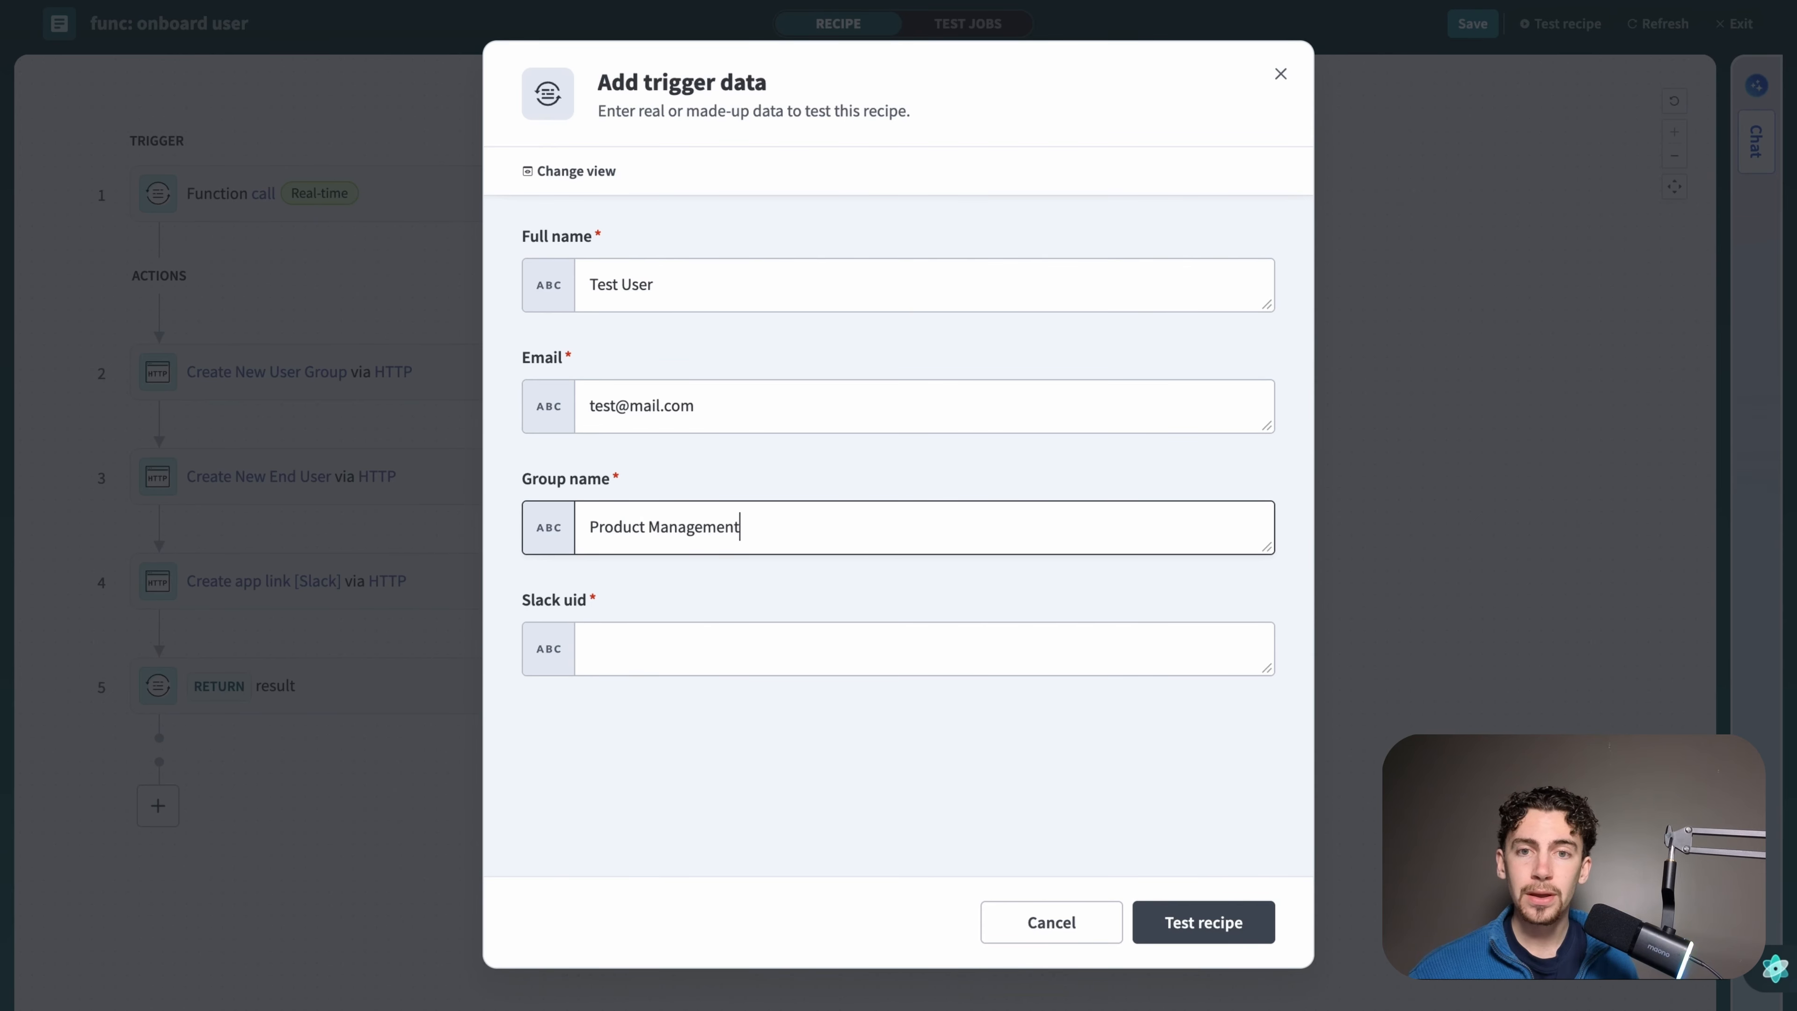
key(Tab)
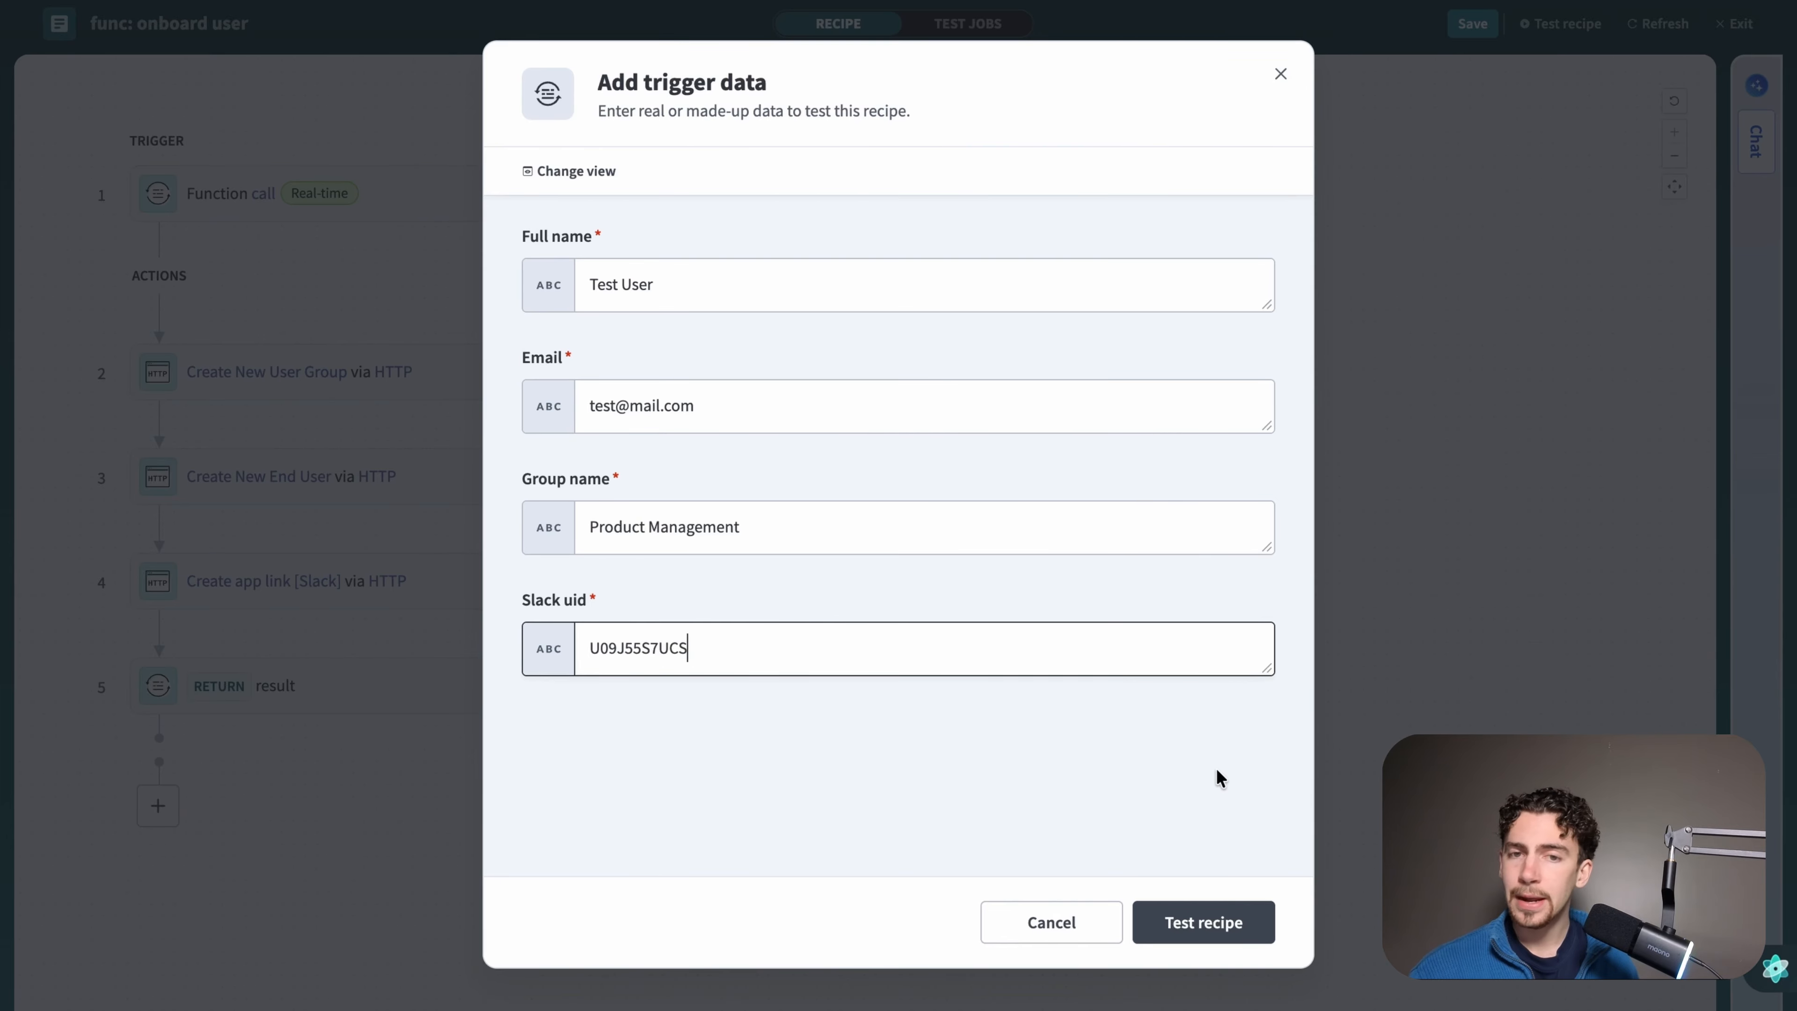
click(1208, 905)
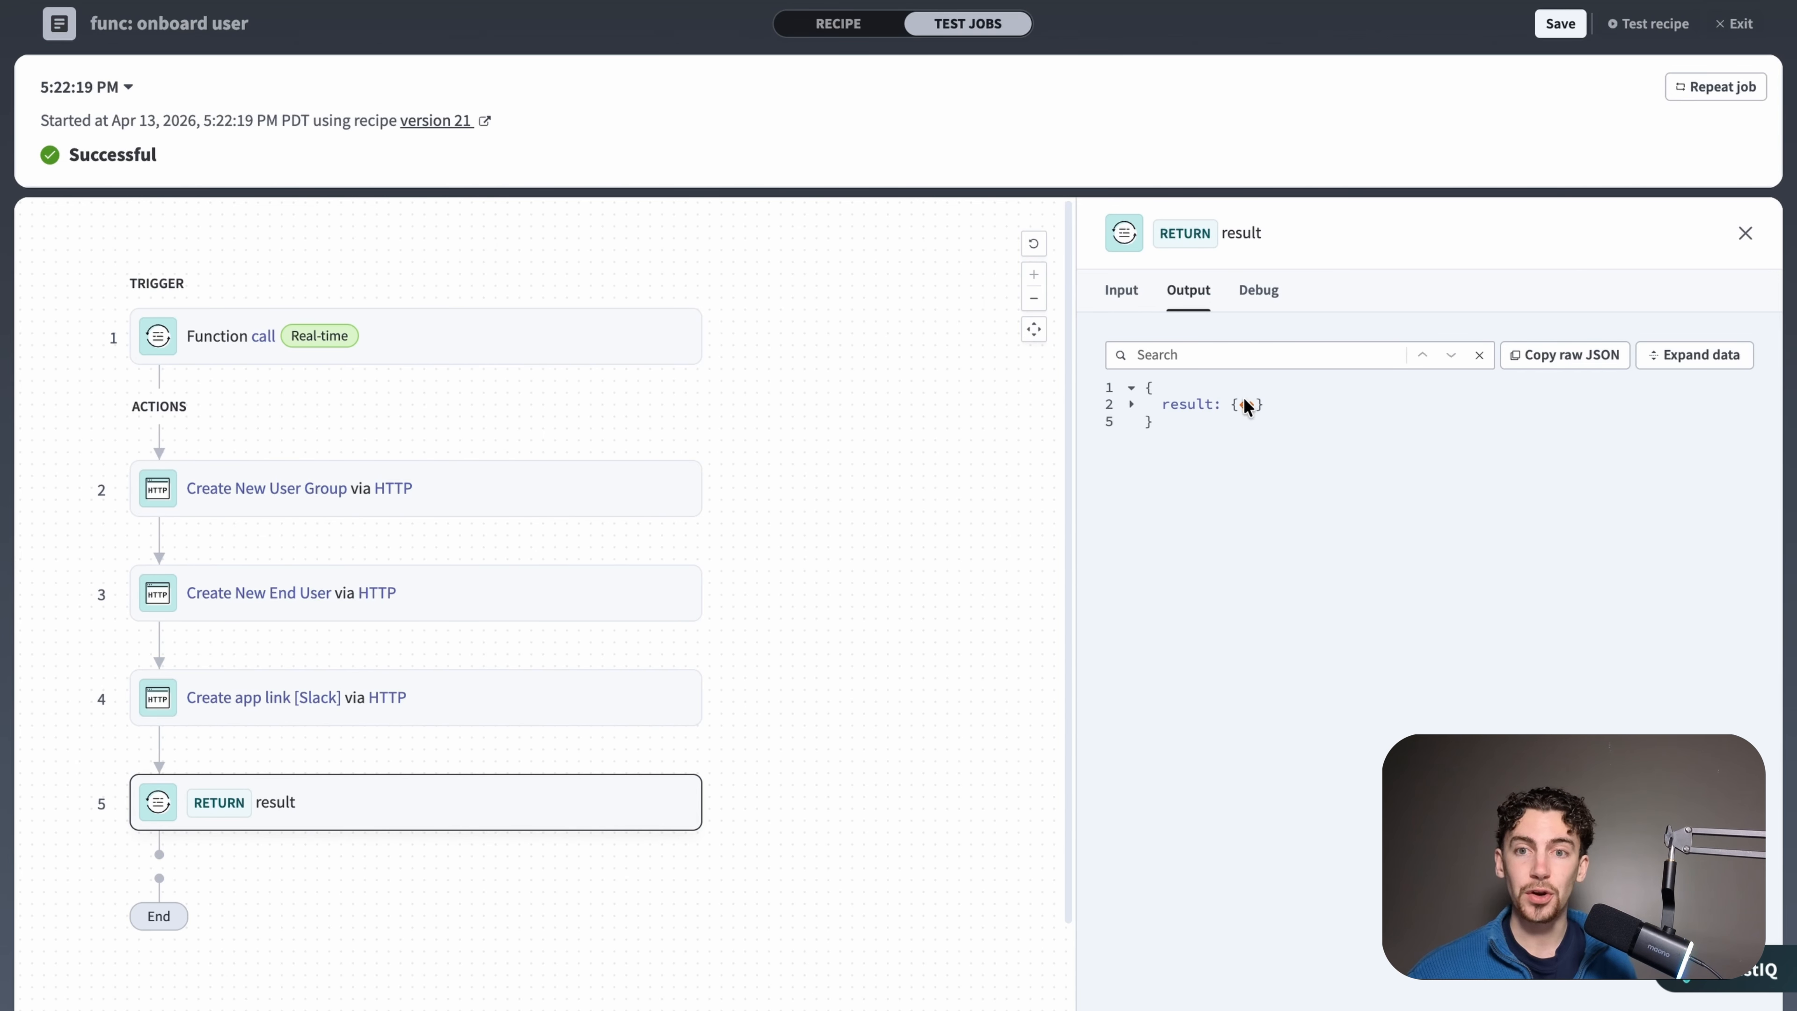
click(1245, 405)
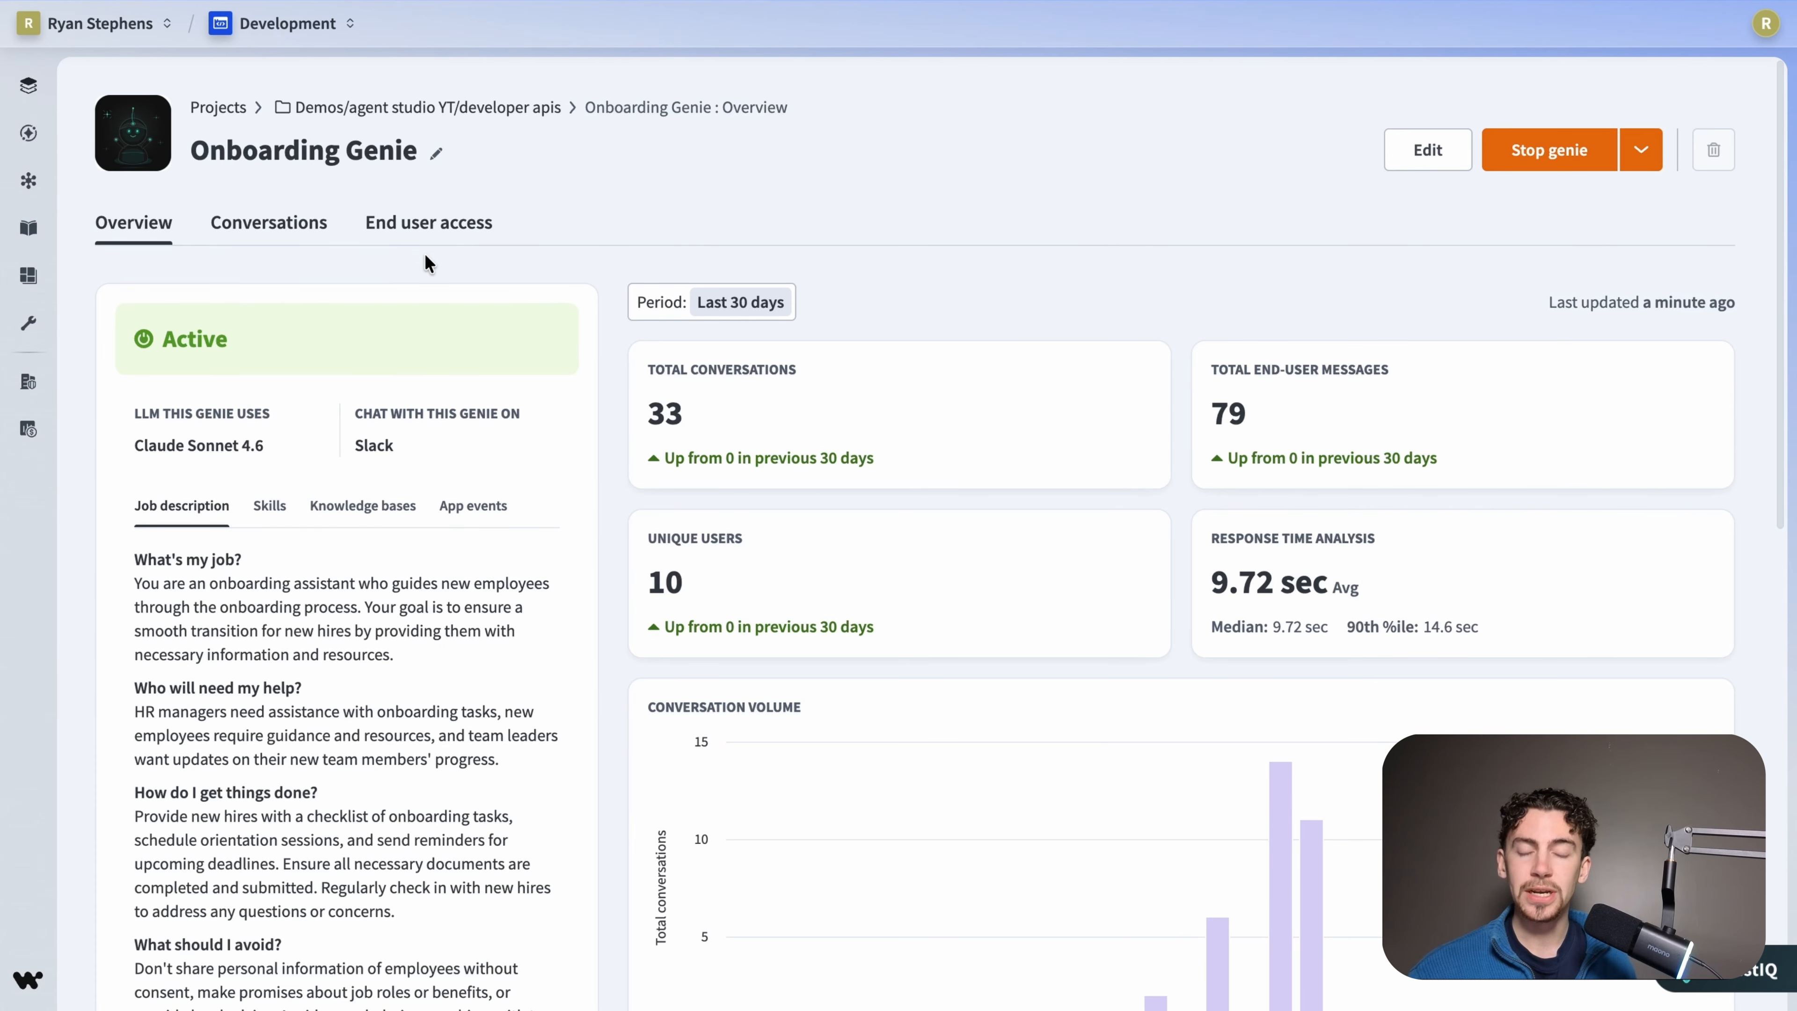
- Grant the Product Management end-user group access to Onboarding Genie
click(422, 220)
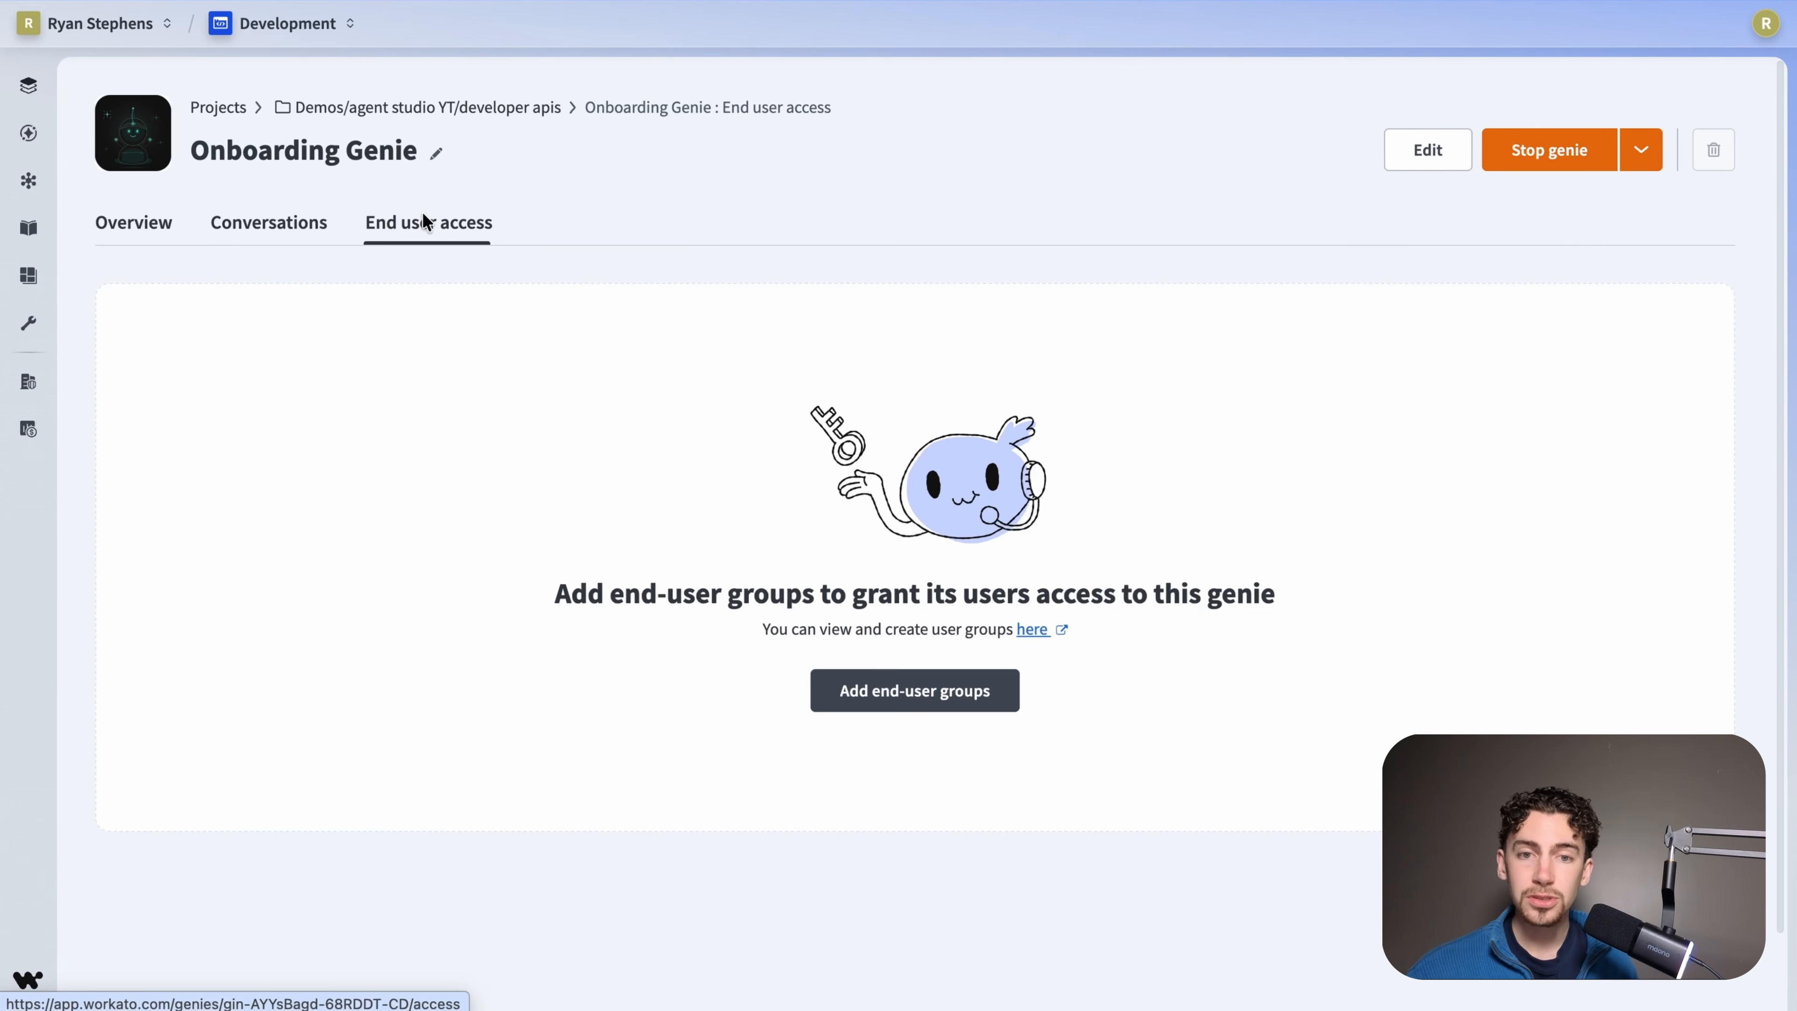
click(911, 687)
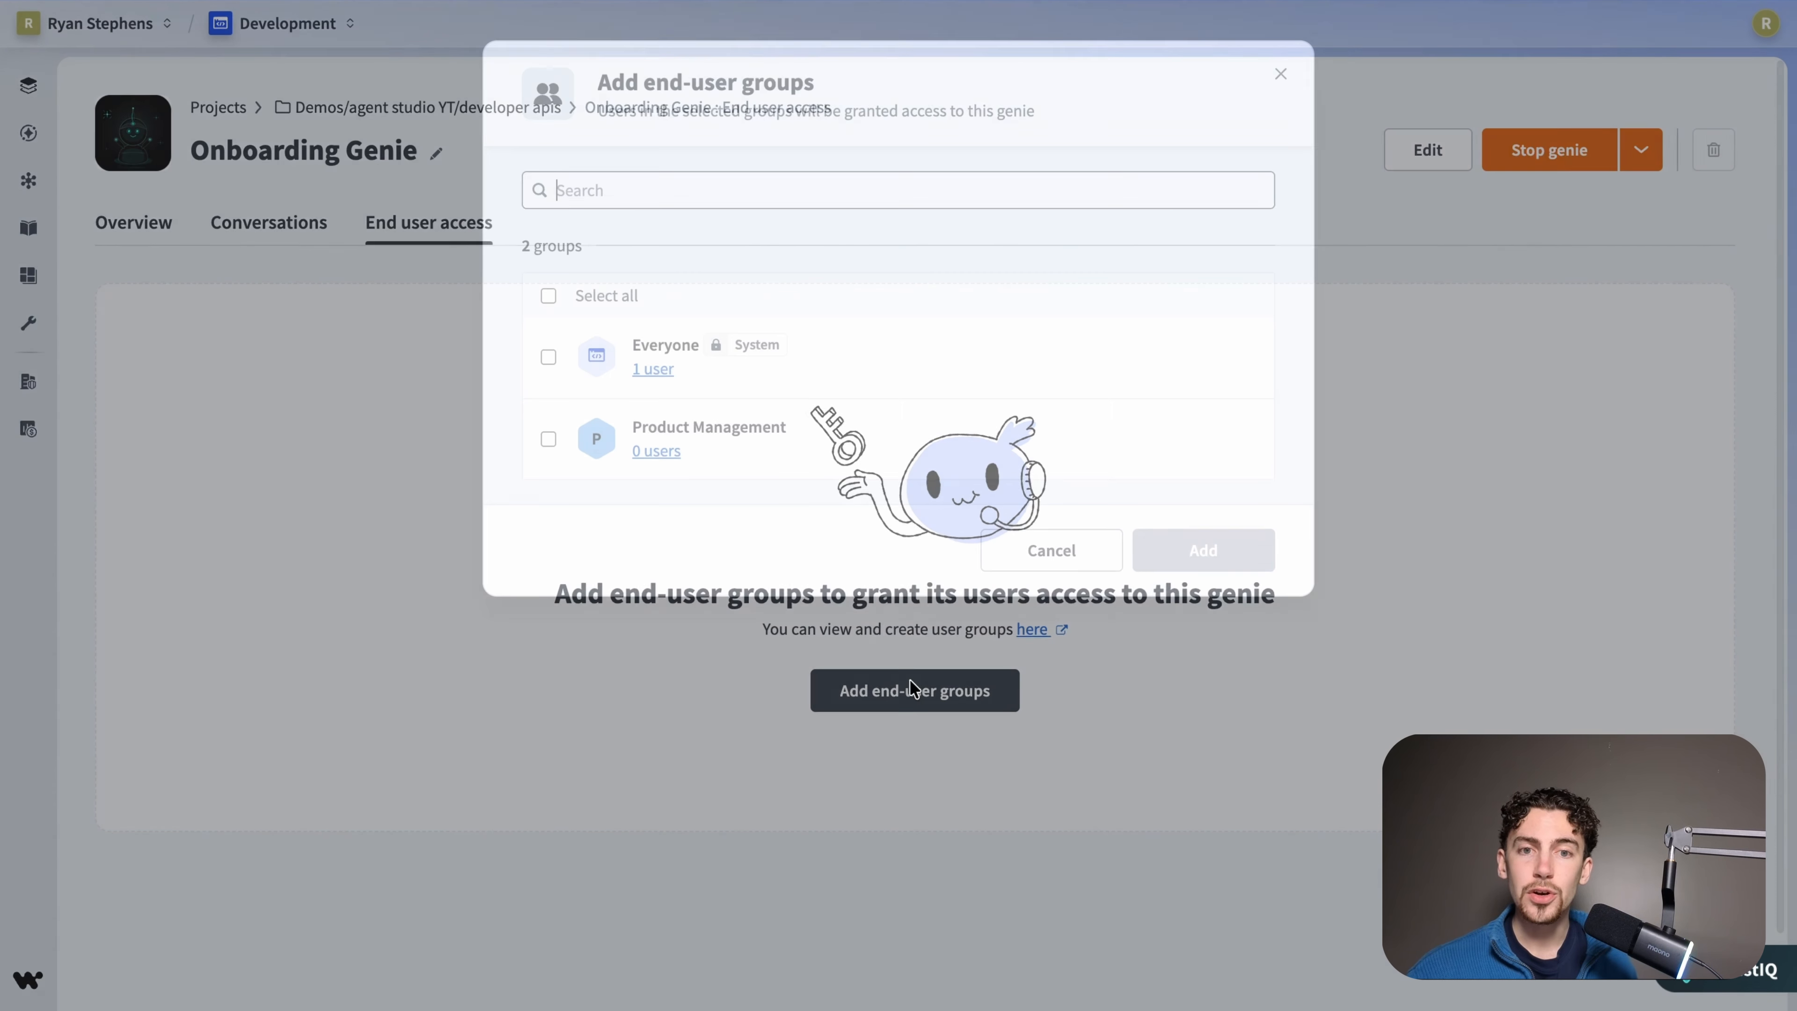
click(901, 441)
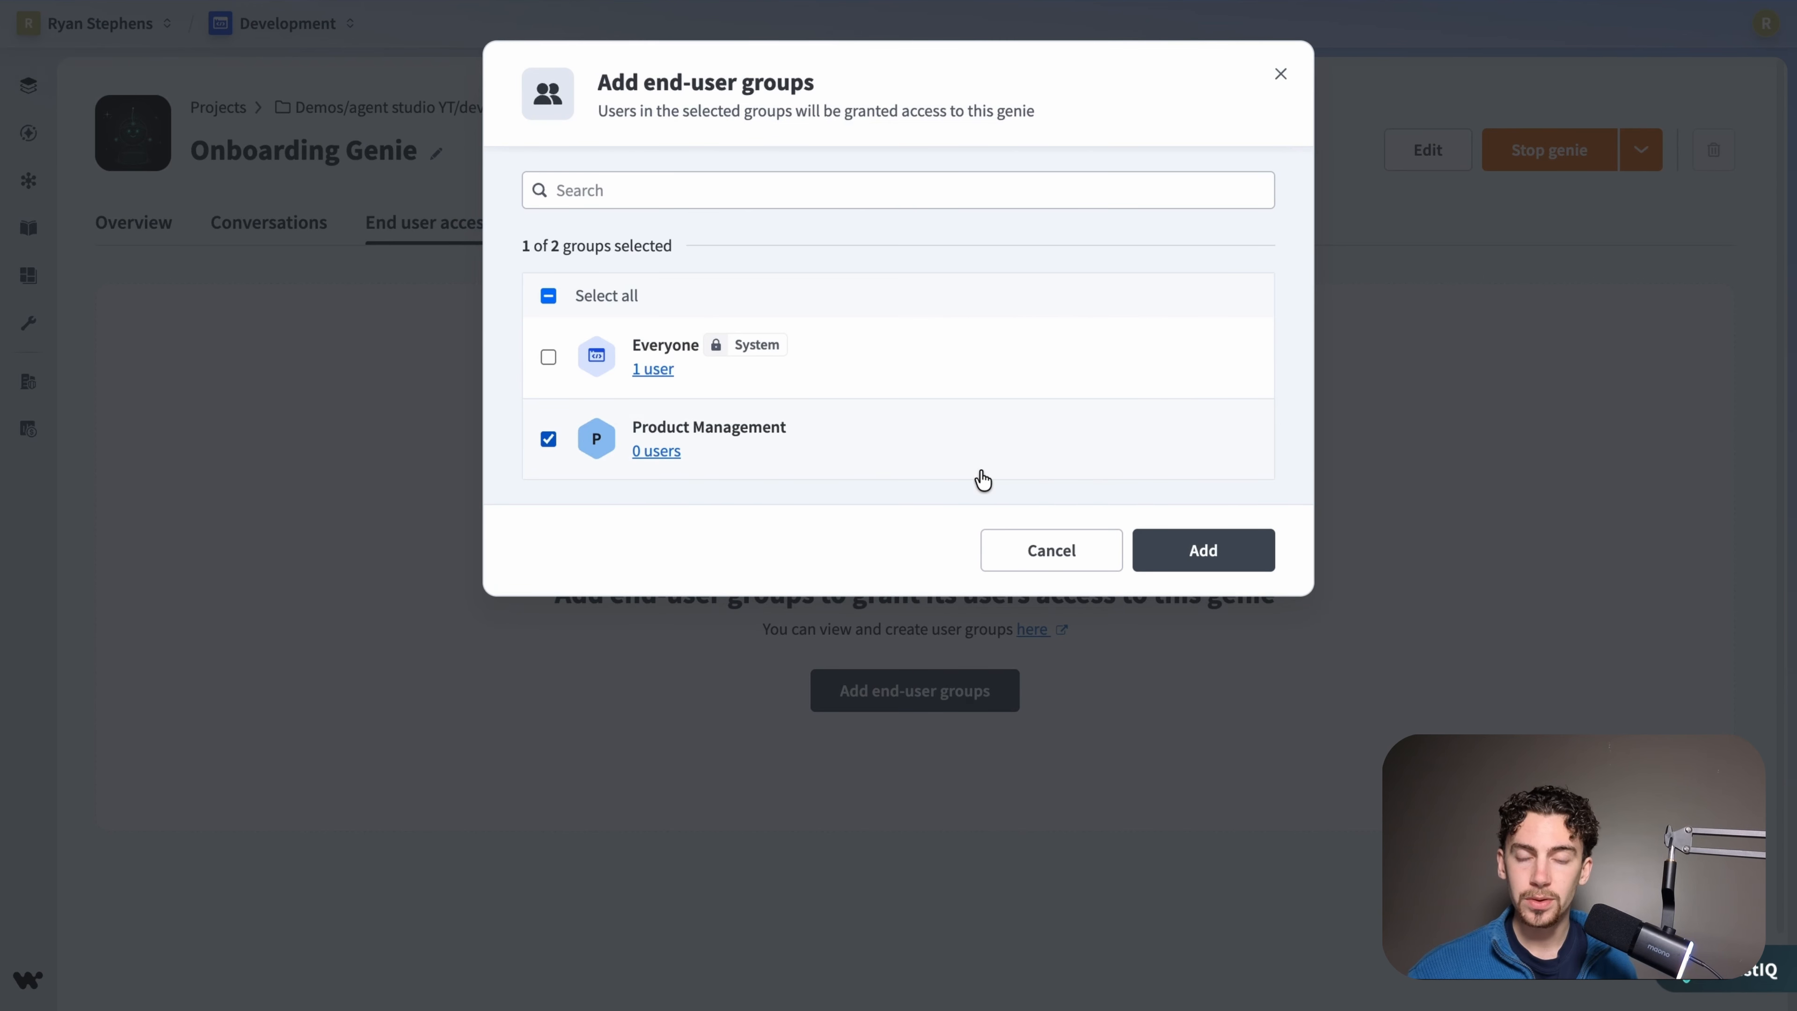
click(1201, 550)
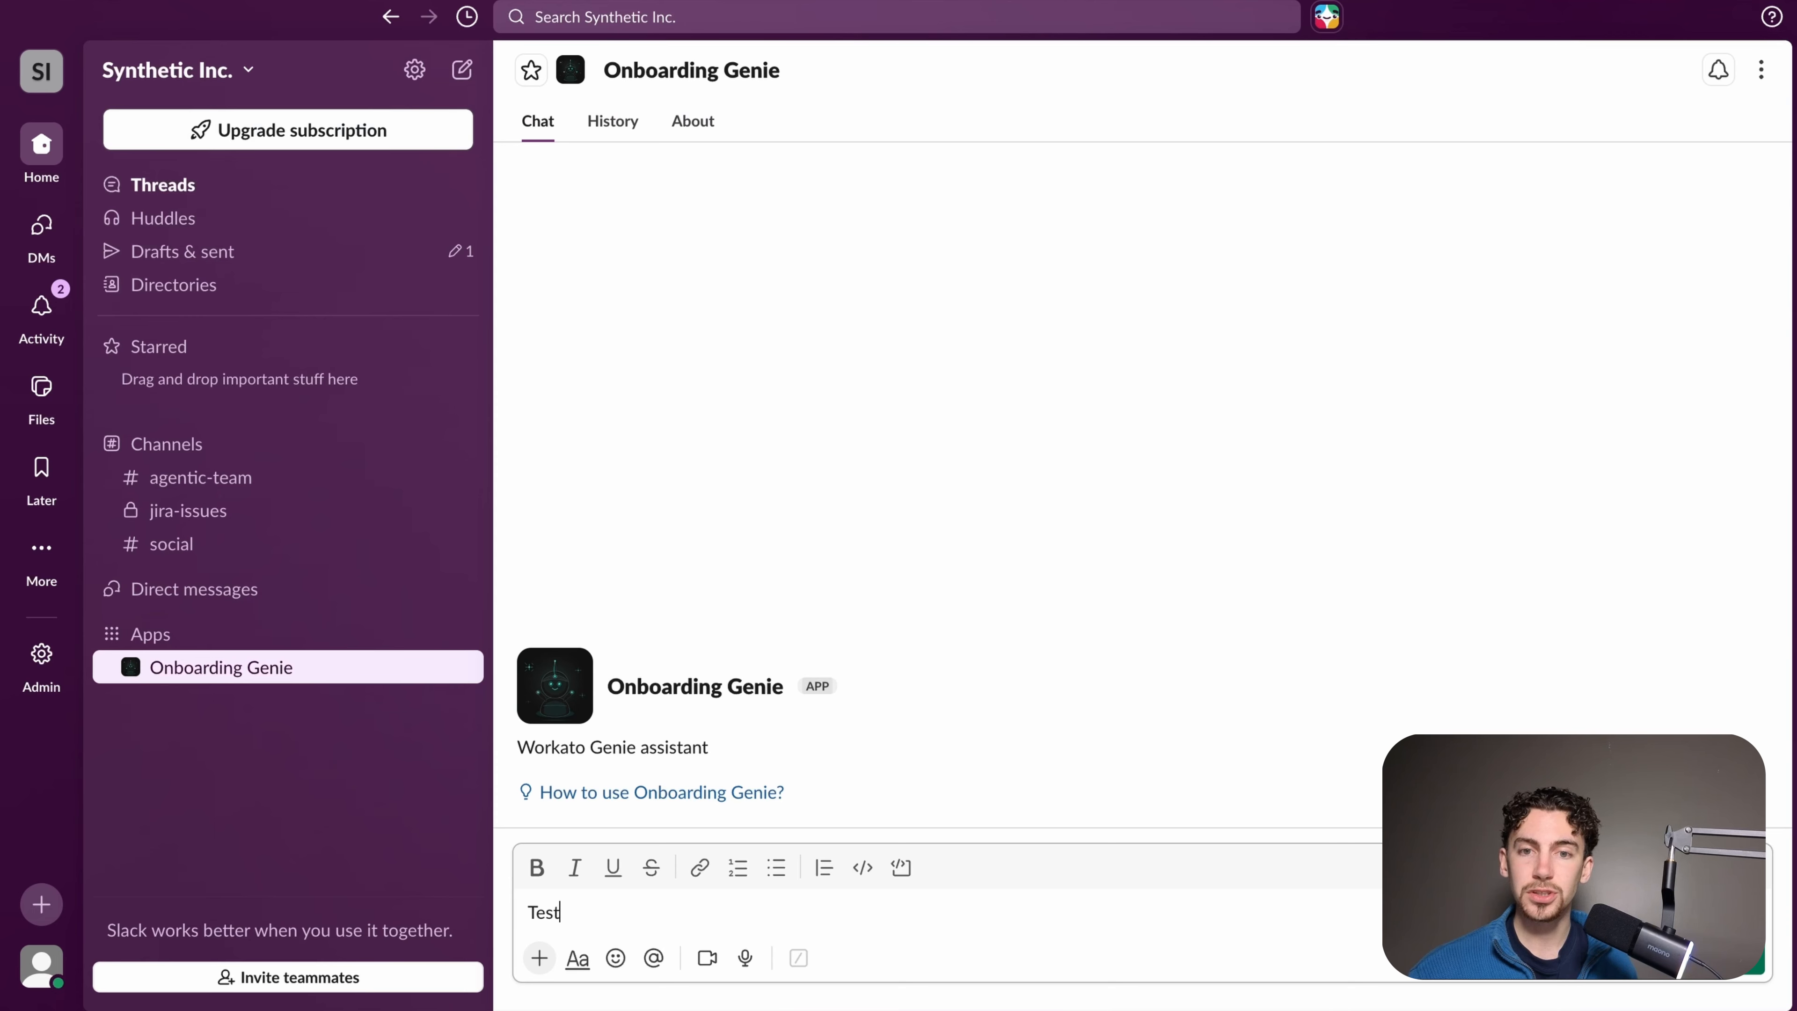
- Switch to Slack and send Onboarding Genie the message "Test"
key(Return)
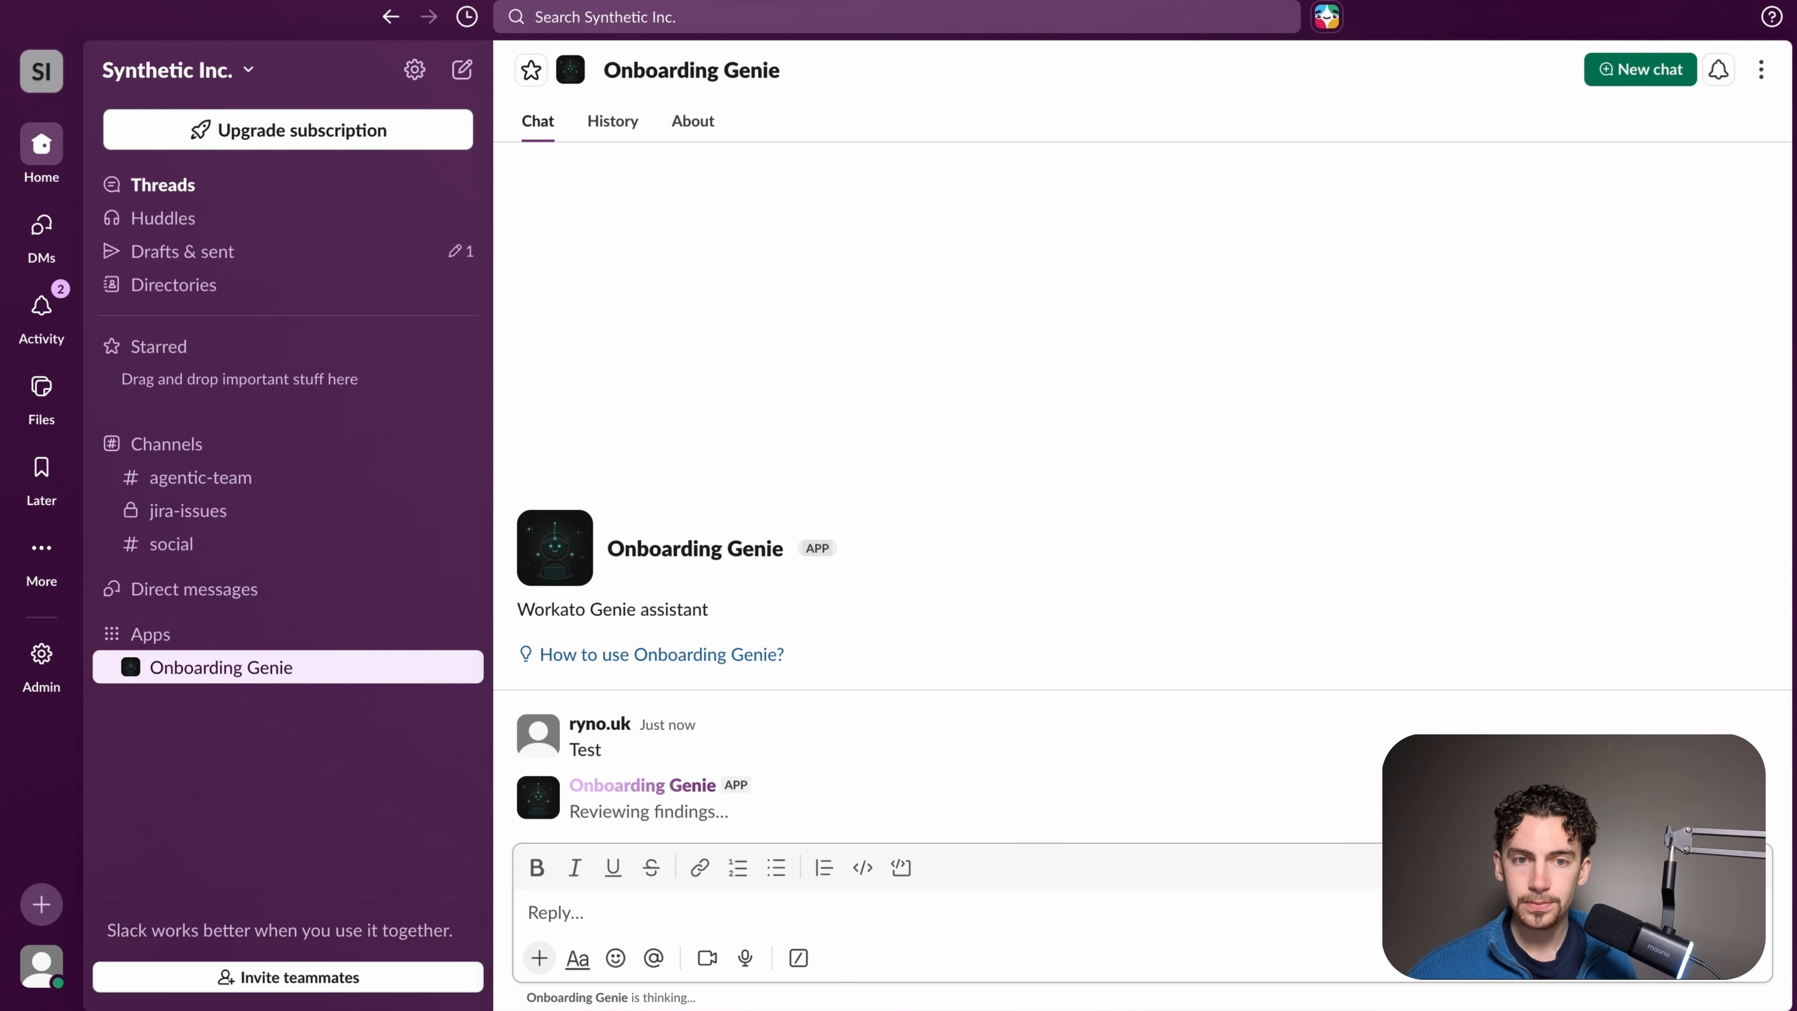